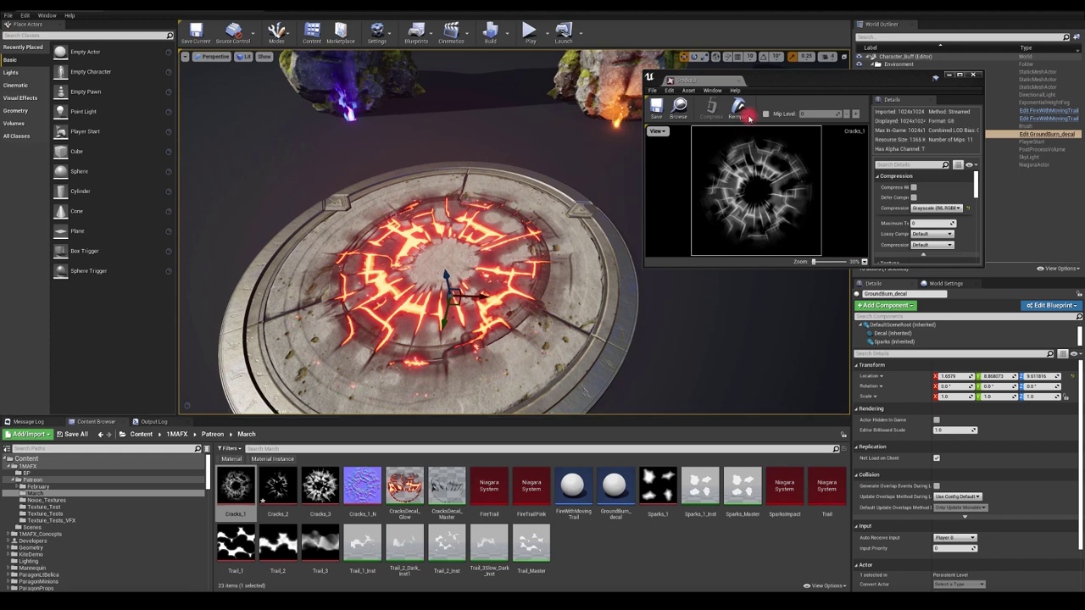
Move the Cracks_1 texture window out of the way and play the level to examine the glowing ground crack decal from several angles.
{"action": "left_click_drag", "start_coordinate": [784, 83], "coordinate": [757, 89]}
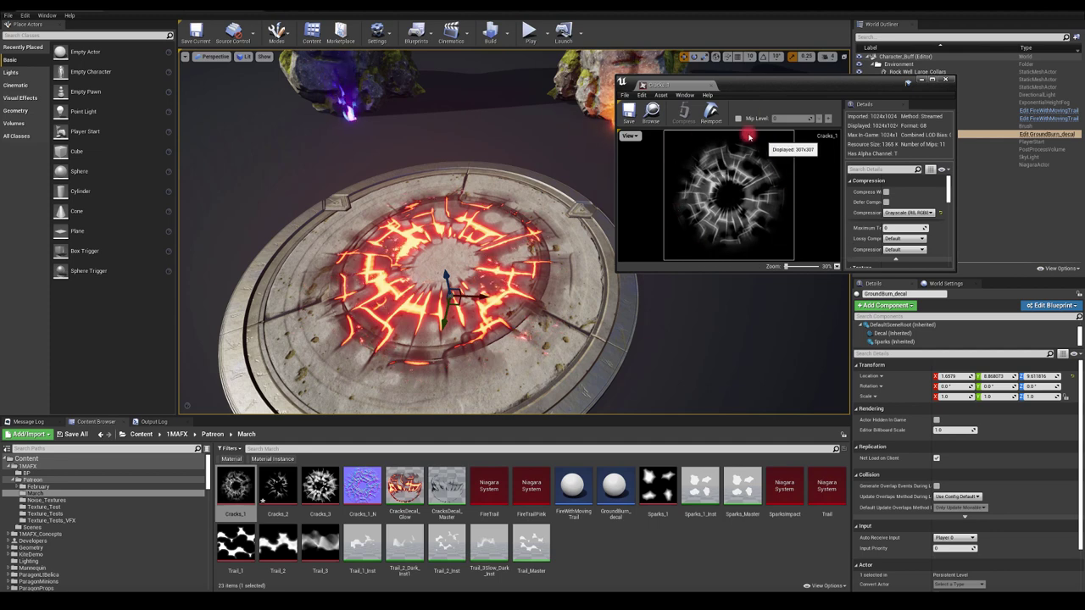
{"action": "left_click_drag", "start_coordinate": [786, 89], "coordinate": [1084, 85]}
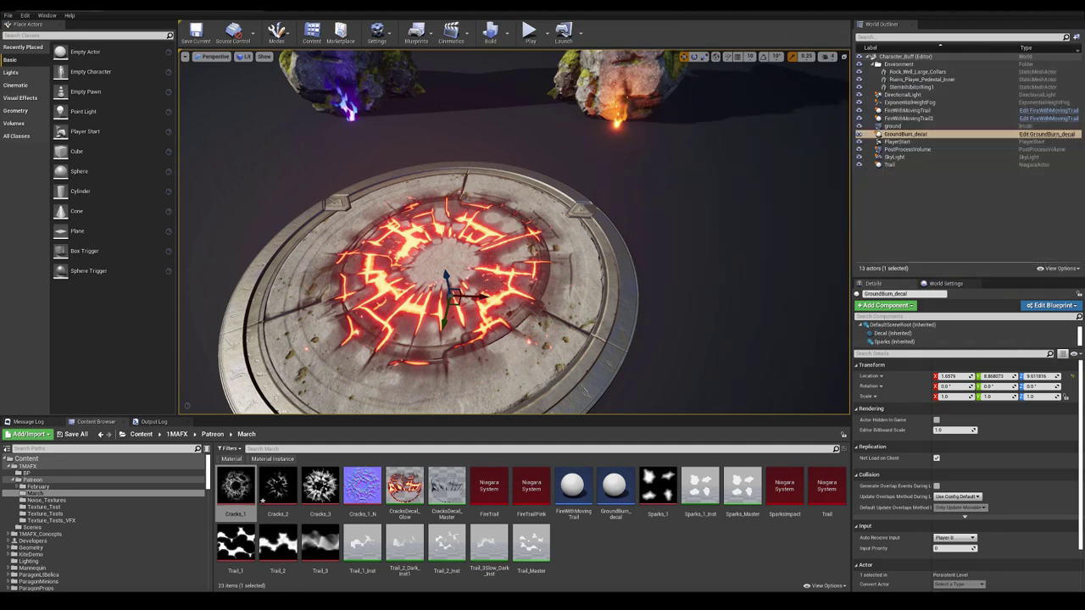
{"action": "mouse_move", "coordinate": [503, 194]}
{"action": "left_mouse_down", "text": "alt"}
{"action": "mouse_move", "coordinate": [552, 181]}
{"action": "mouse_move", "coordinate": [516, 184]}
{"action": "left_mouse_up", "text": "alt"}
{"action": "right_click_drag", "start_coordinate": [516, 183], "coordinate": [518, 161]}
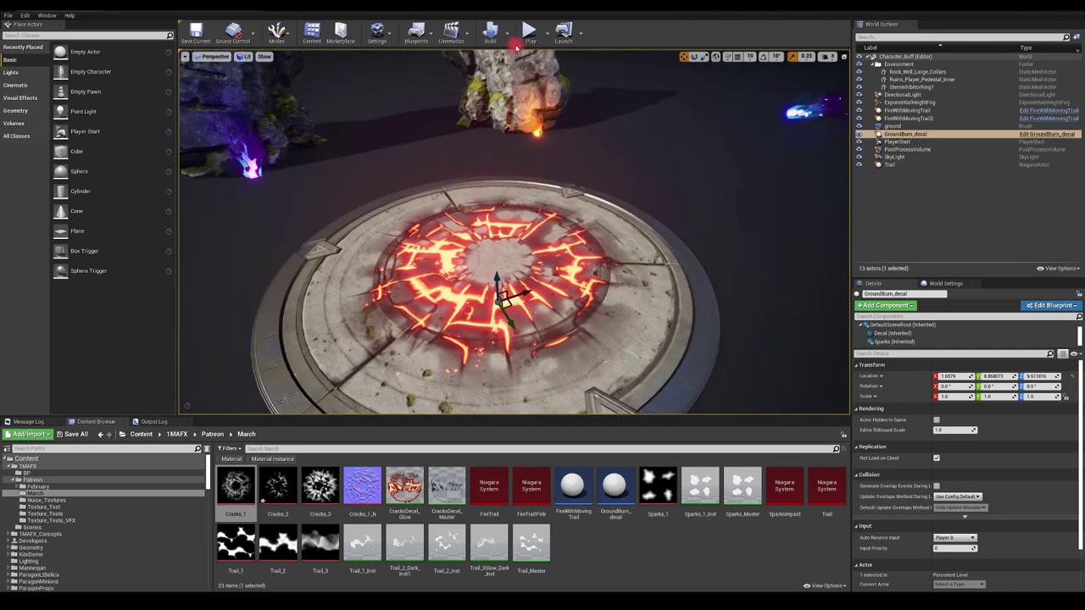
{"action": "left_click", "coordinate": [529, 32]}
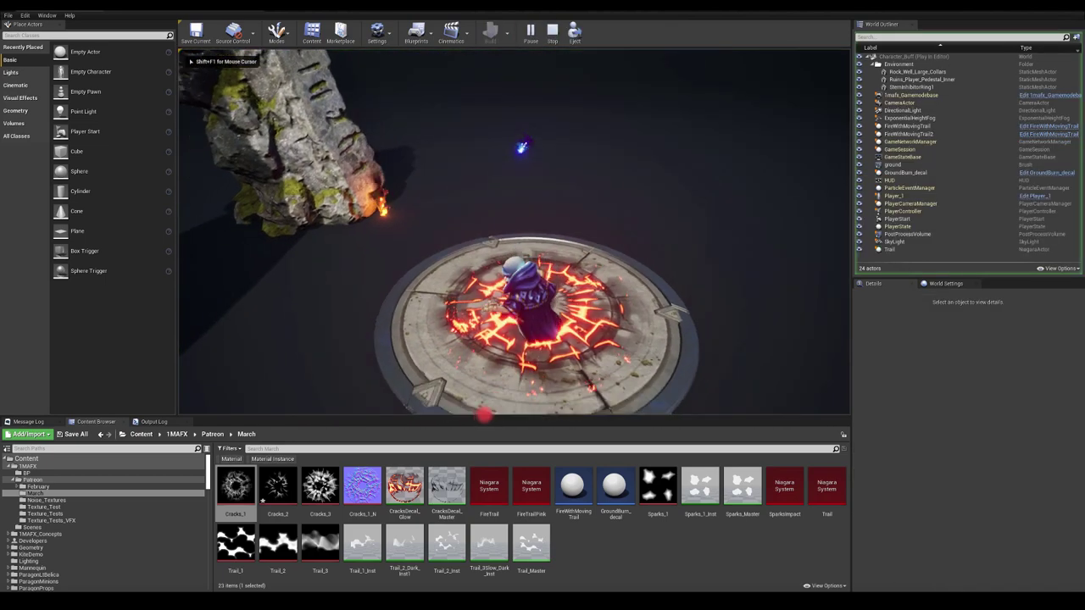
{"action": "key", "text": "s"}
{"action": "mouse_move", "coordinate": [176, 395]}
{"action": "left_mouse_down"}
{"action": "mouse_move", "coordinate": [177, 155]}
{"action": "mouse_move", "coordinate": [177, 199]}
{"action": "mouse_move", "coordinate": [192, 175]}
{"action": "mouse_move", "coordinate": [178, 44]}
{"action": "mouse_move", "coordinate": [283, 43]}
{"action": "mouse_move", "coordinate": [265, 49]}
{"action": "mouse_move", "coordinate": [477, 66]}
{"action": "mouse_move", "coordinate": [848, 346]}
{"action": "mouse_move", "coordinate": [848, 414]}
{"action": "mouse_move", "coordinate": [785, 414]}
{"action": "mouse_move", "coordinate": [460, 243]}
{"action": "mouse_move", "coordinate": [177, 273]}
{"action": "mouse_move", "coordinate": [177, 41]}
{"action": "mouse_move", "coordinate": [194, 31]}
{"action": "mouse_move", "coordinate": [235, 53]}
{"action": "left_mouse_up"}
{"action": "key", "text": "Escape"}
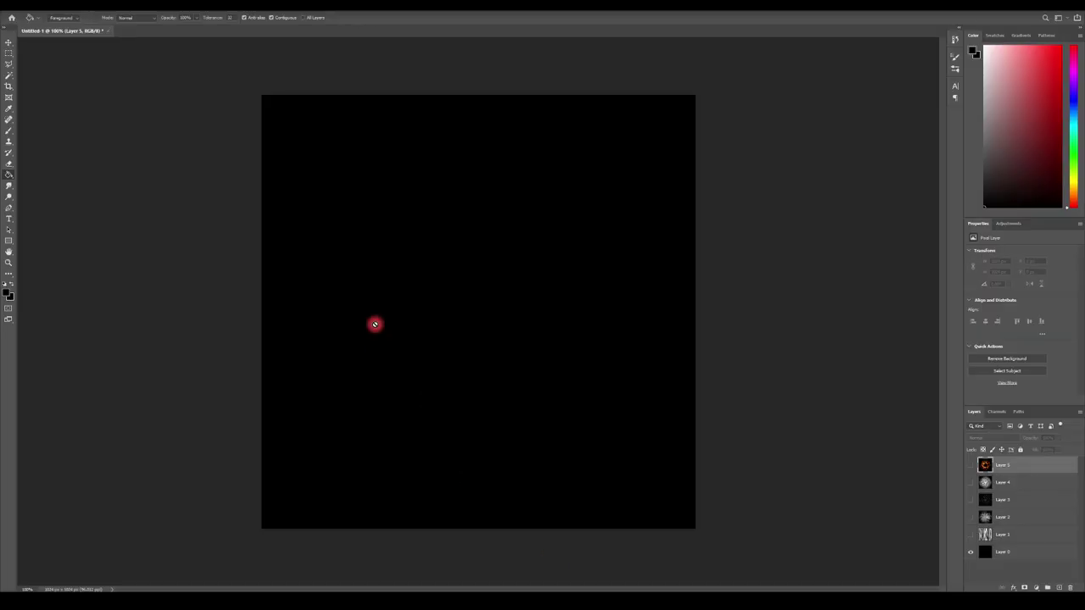
Switch to Photoshop and make Layer 1 through Layer 5 visible one after another to examine the stages of the crack texture.
{"action": "left_click", "coordinate": [998, 535]}
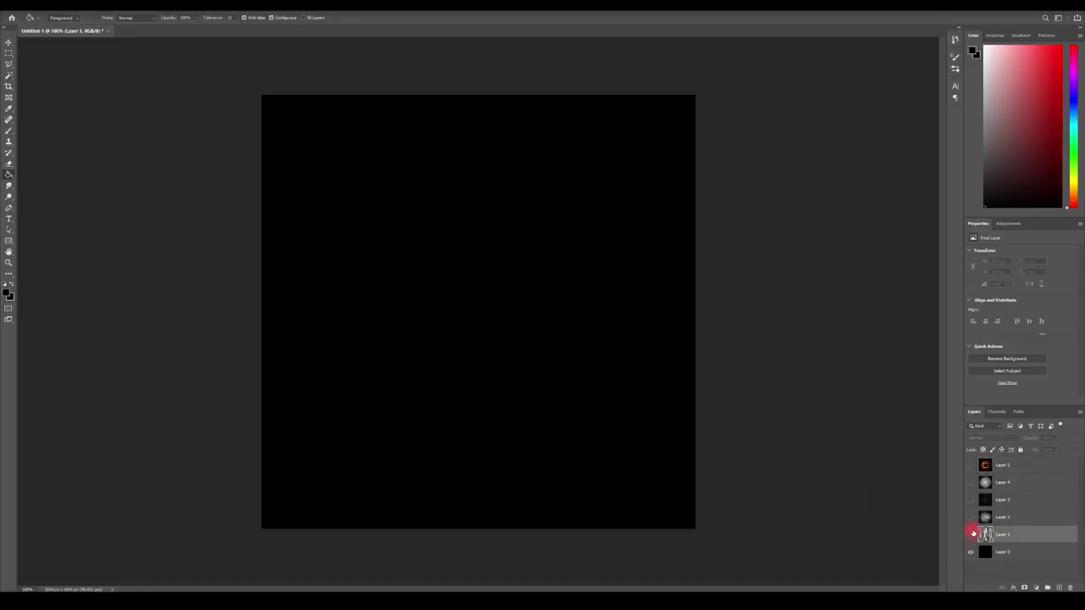
{"action": "left_click", "coordinate": [970, 551]}
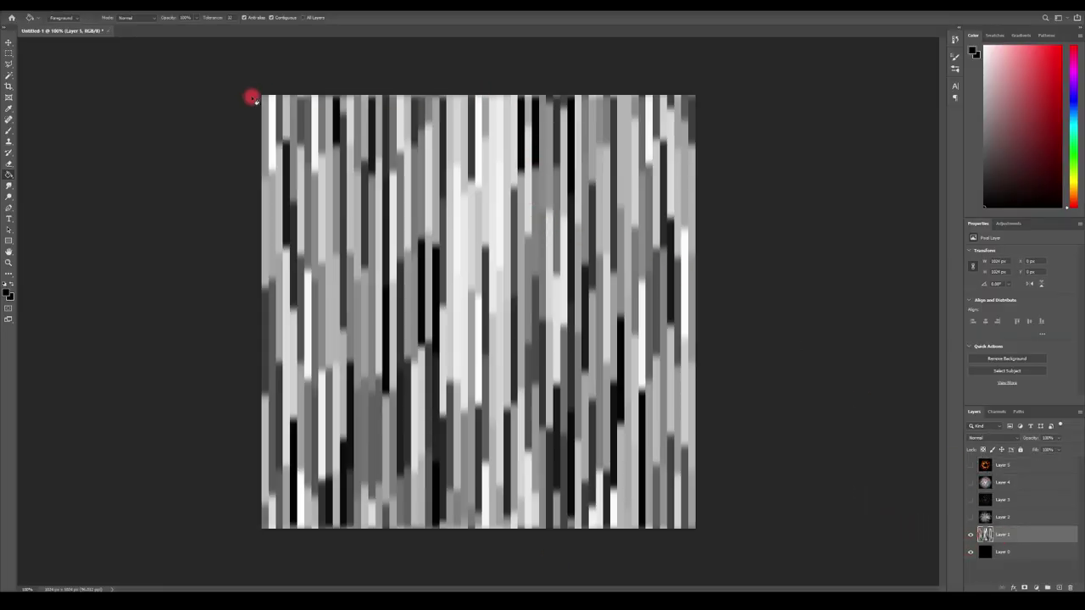
{"action": "left_click", "coordinate": [971, 516]}
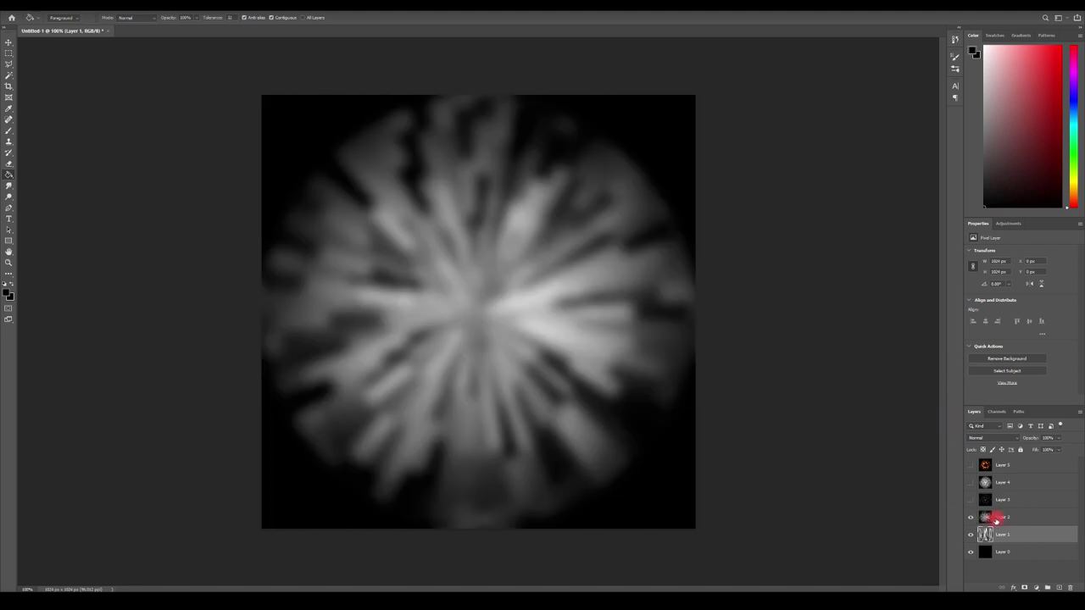
{"action": "left_click", "coordinate": [1008, 517]}
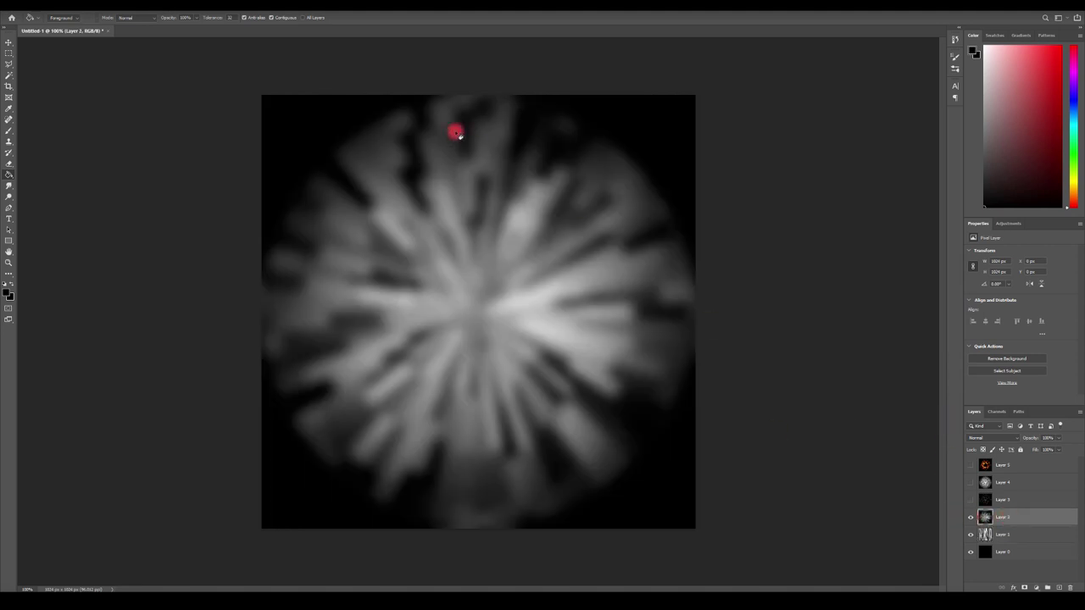
{"action": "left_click", "coordinate": [970, 500]}
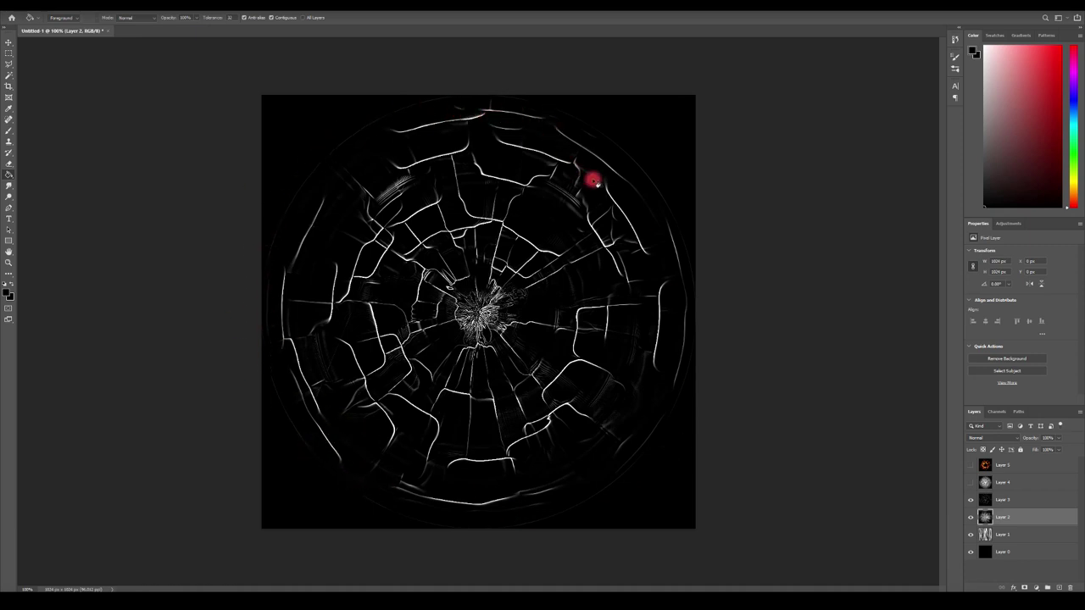
{"action": "left_click", "coordinate": [970, 483]}
{"action": "left_click", "coordinate": [990, 478]}
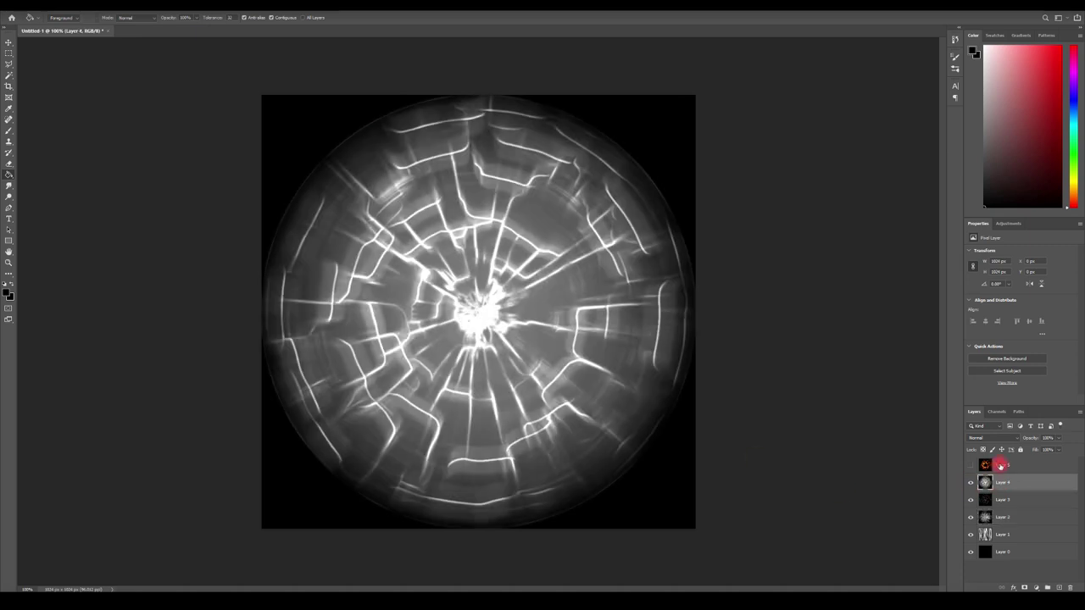
{"action": "left_click", "coordinate": [1000, 465]}
{"action": "left_click", "coordinate": [970, 465]}
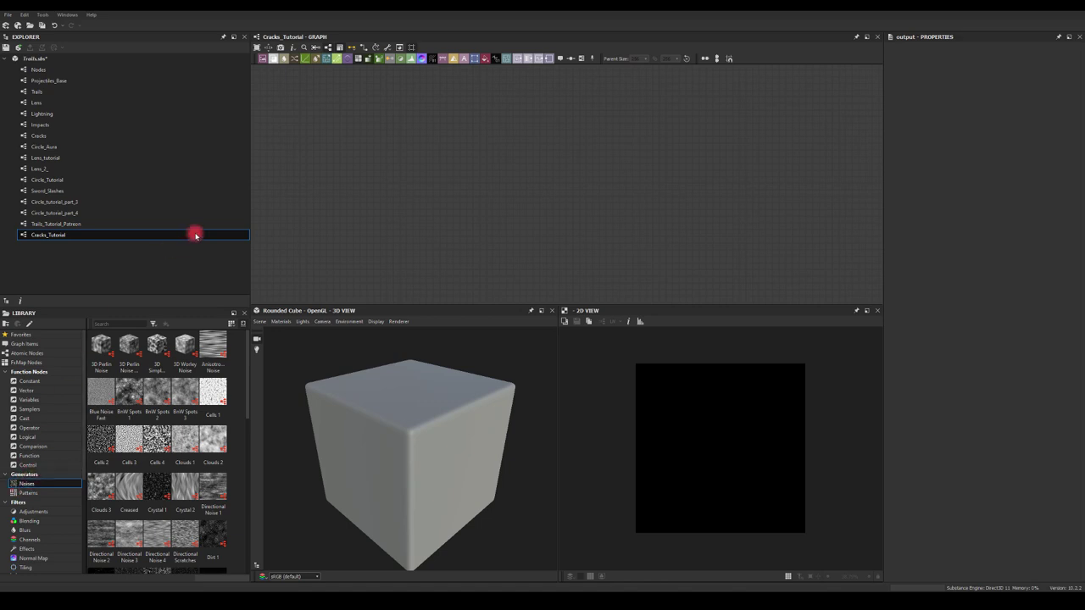
In Substance Designer's Cracks_Tutorial graph, add a rotated Anisotropic Noise node with Y Amount about 60, Smoothness 0 and Smoothness Interpolation 0.
{"action": "left_click_drag", "start_coordinate": [212, 347], "coordinate": [431, 173]}
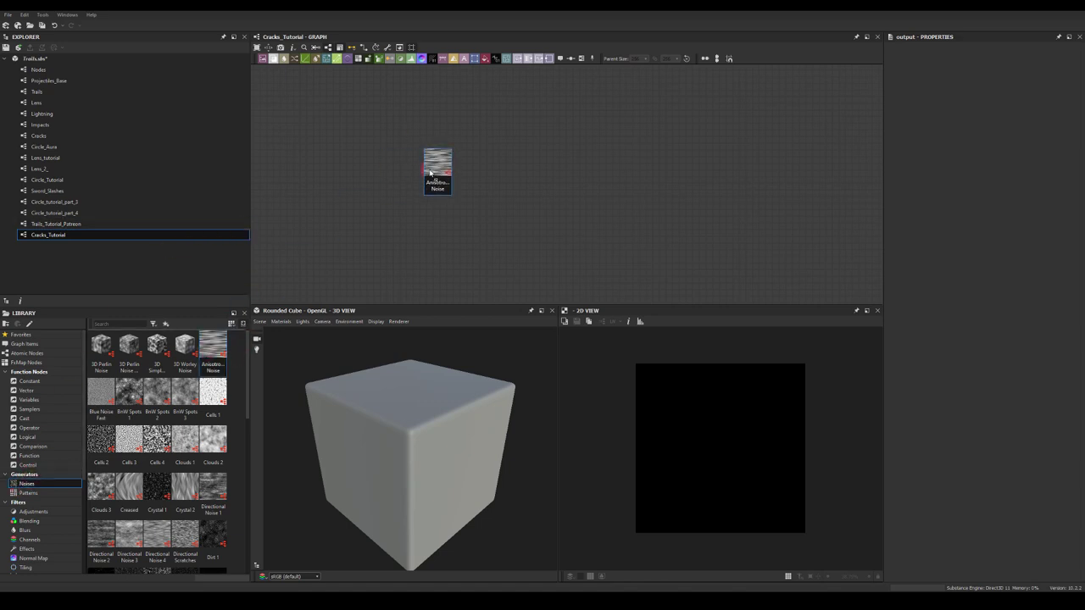
{"action": "left_click", "coordinate": [532, 240]}
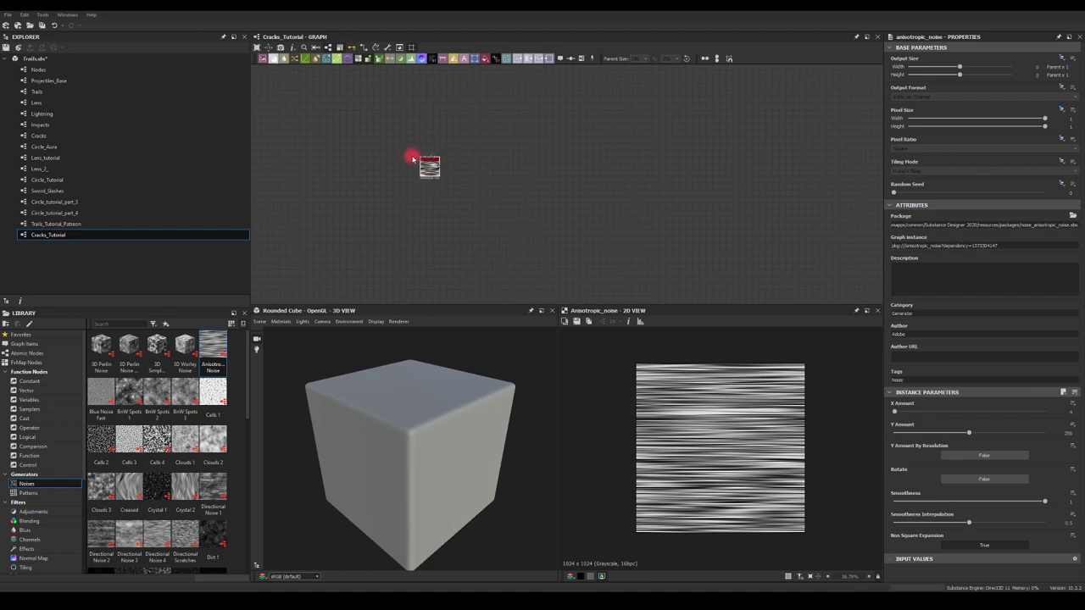
{"action": "left_click", "coordinate": [983, 476]}
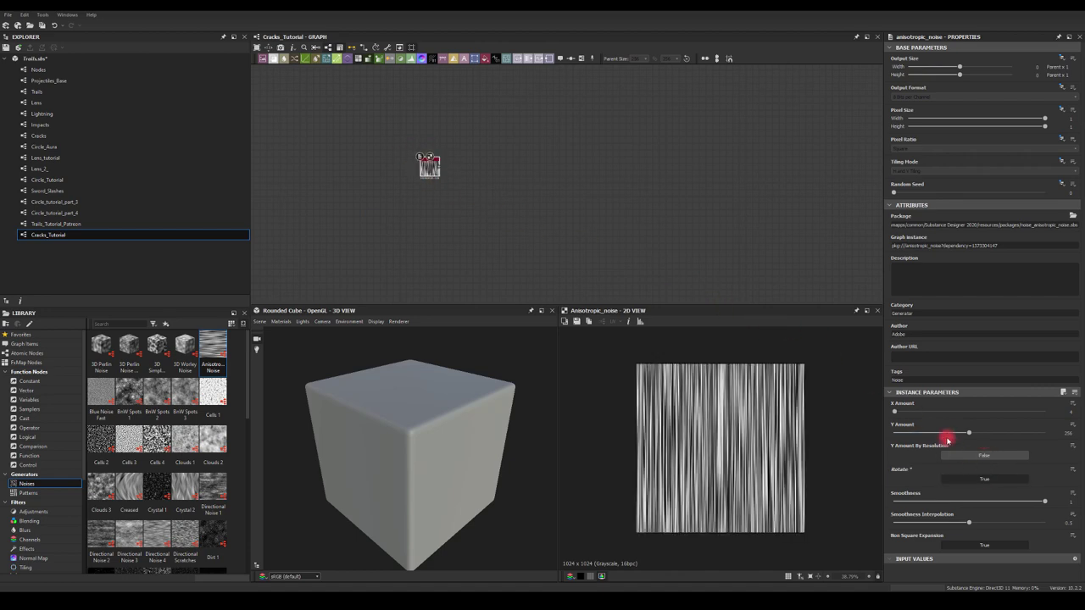
{"action": "left_click_drag", "start_coordinate": [945, 434], "coordinate": [911, 437]}
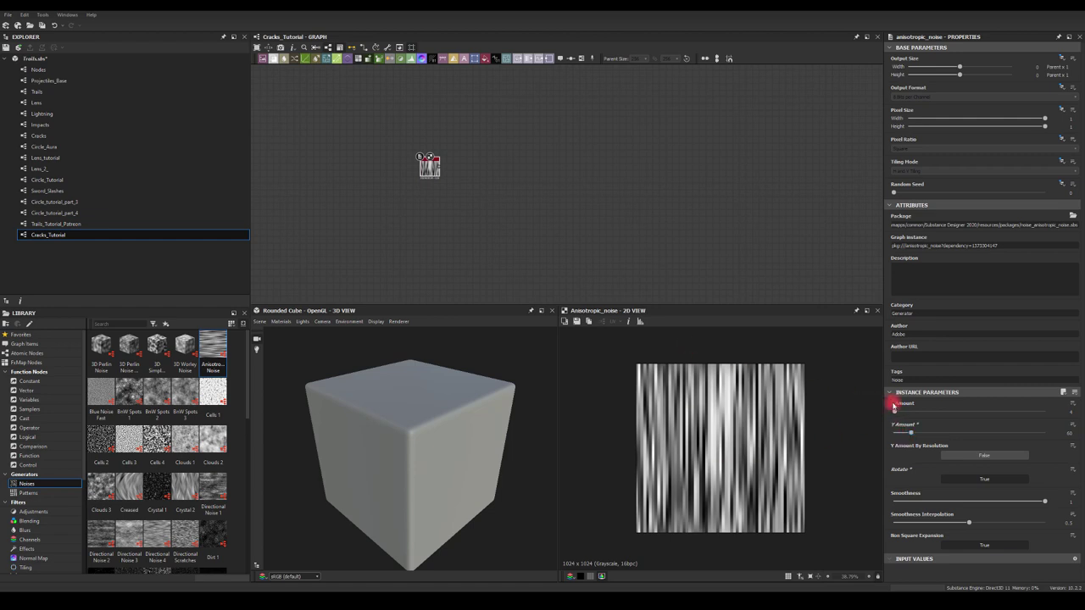
{"action": "left_click_drag", "start_coordinate": [905, 498], "coordinate": [865, 525]}
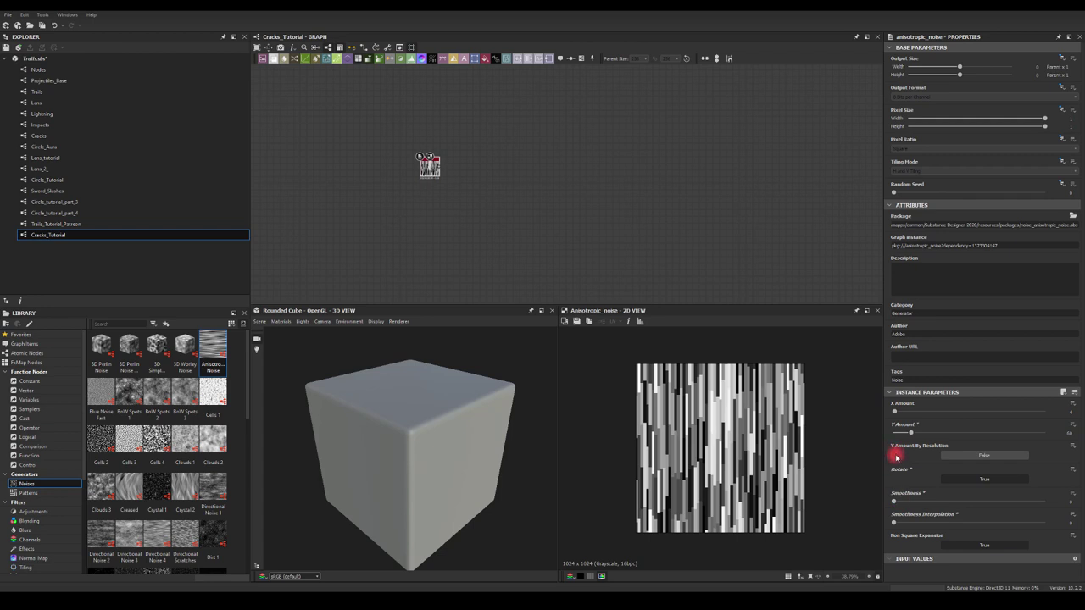
Feed the Anisotropic Noise into a new Shape Mapper node and set Pattern Amount to 1, Radius to 0 and Width to 1.
{"action": "scroll", "coordinate": [508, 181], "scroll_direction": "up", "scroll_amount": 3}
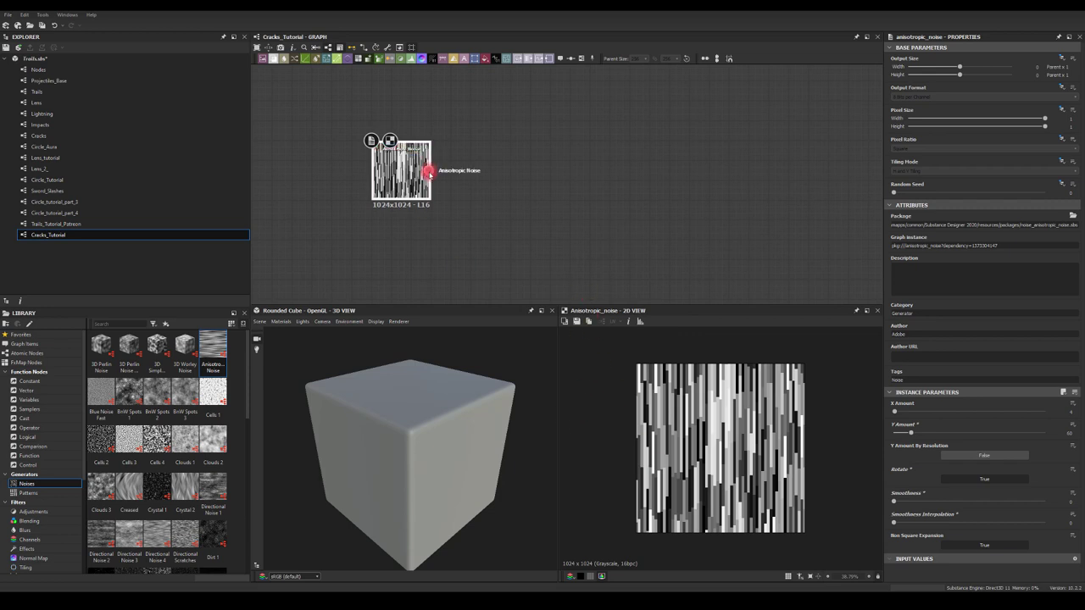
{"action": "left_click_drag", "start_coordinate": [429, 173], "coordinate": [519, 174]}
{"action": "type", "text": "sha"}
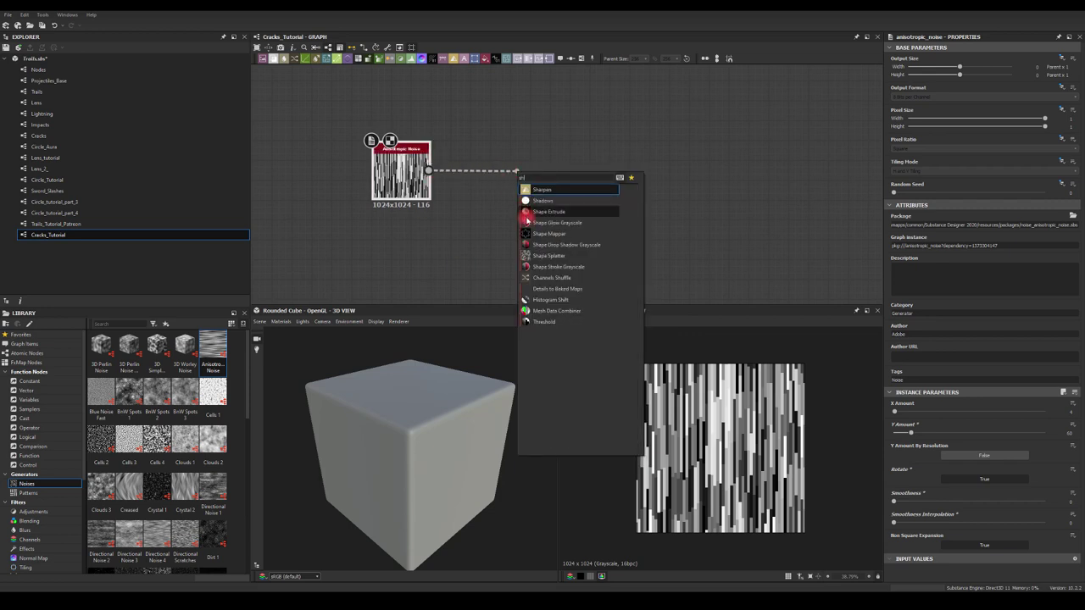
{"action": "left_click", "coordinate": [531, 235]}
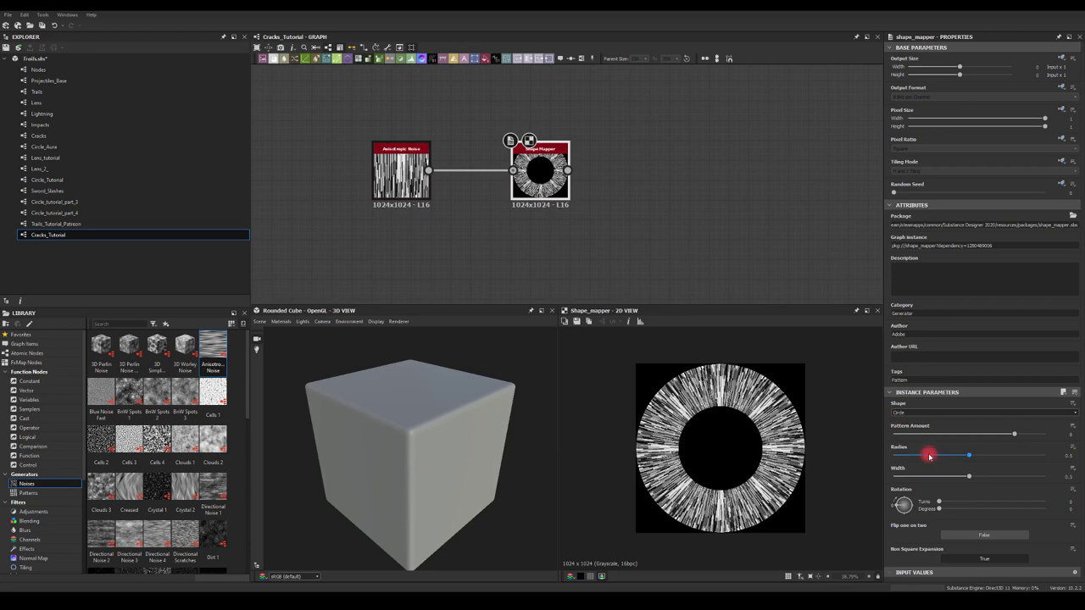
{"action": "left_click_drag", "start_coordinate": [928, 456], "coordinate": [1068, 467]}
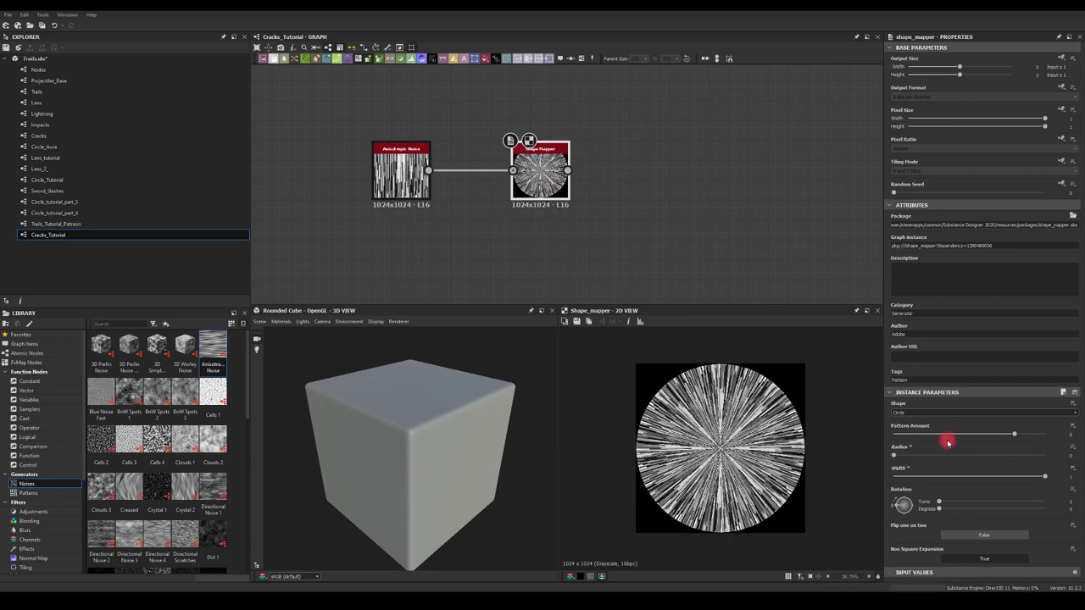
{"action": "left_click_drag", "start_coordinate": [947, 441], "coordinate": [913, 435]}
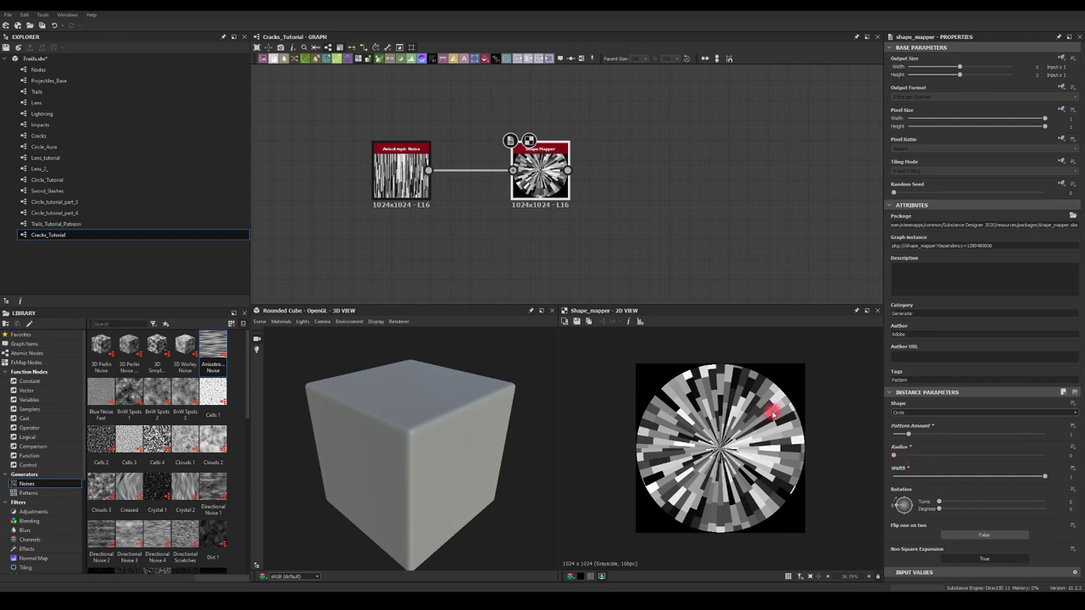
Add a Blur HQ Grayscale node fed by the Shape Mapper output.
{"action": "middle_click_drag", "start_coordinate": [703, 219], "coordinate": [636, 235]}
{"action": "left_click_drag", "start_coordinate": [501, 186], "coordinate": [625, 186]}
{"action": "type", "text": "blur"}
{"action": "left_click", "coordinate": [653, 222]}
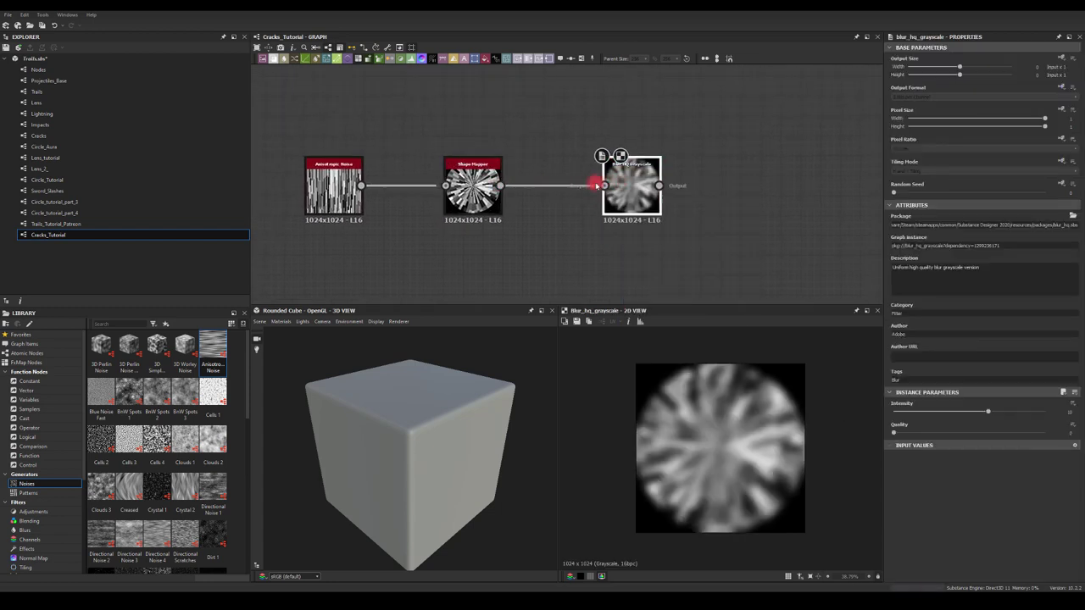
Branch the Shape Mapper output into a new Radial Blur Grayscale node placed below the Blur HQ Grayscale node.
{"action": "middle_click_drag", "start_coordinate": [661, 177], "coordinate": [689, 127]}
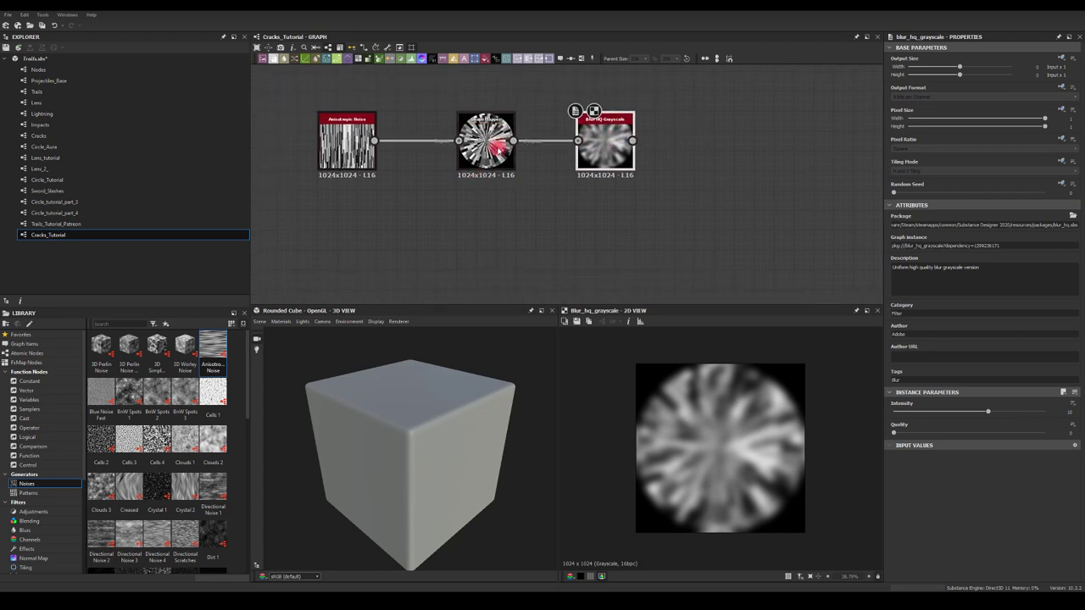
{"action": "left_click_drag", "start_coordinate": [511, 141], "coordinate": [592, 237]}
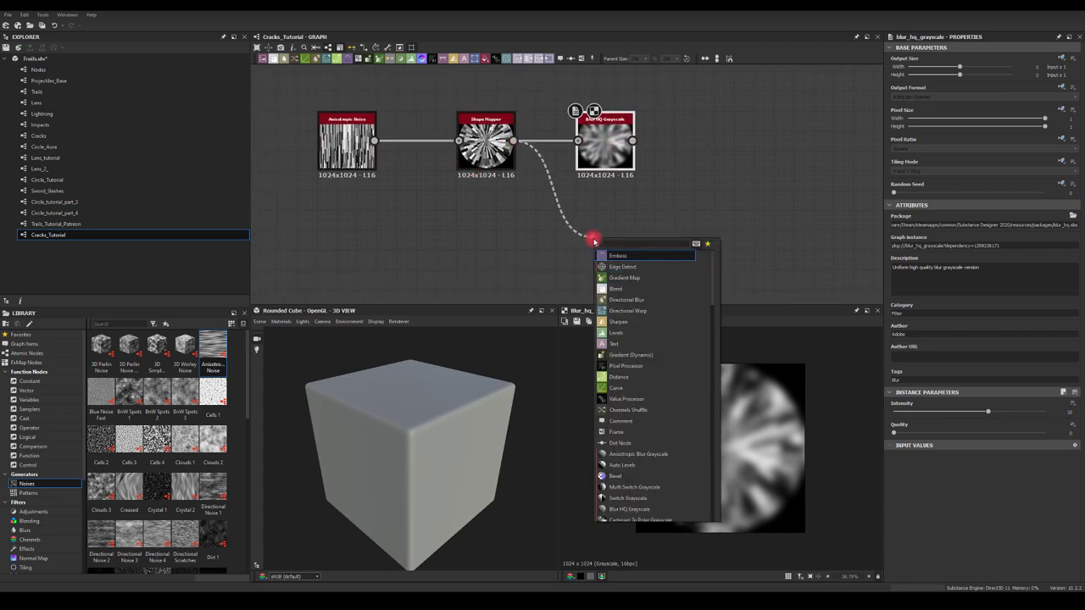
{"action": "key", "text": "BackSpace"}
{"action": "key", "text": "BackSpace"}
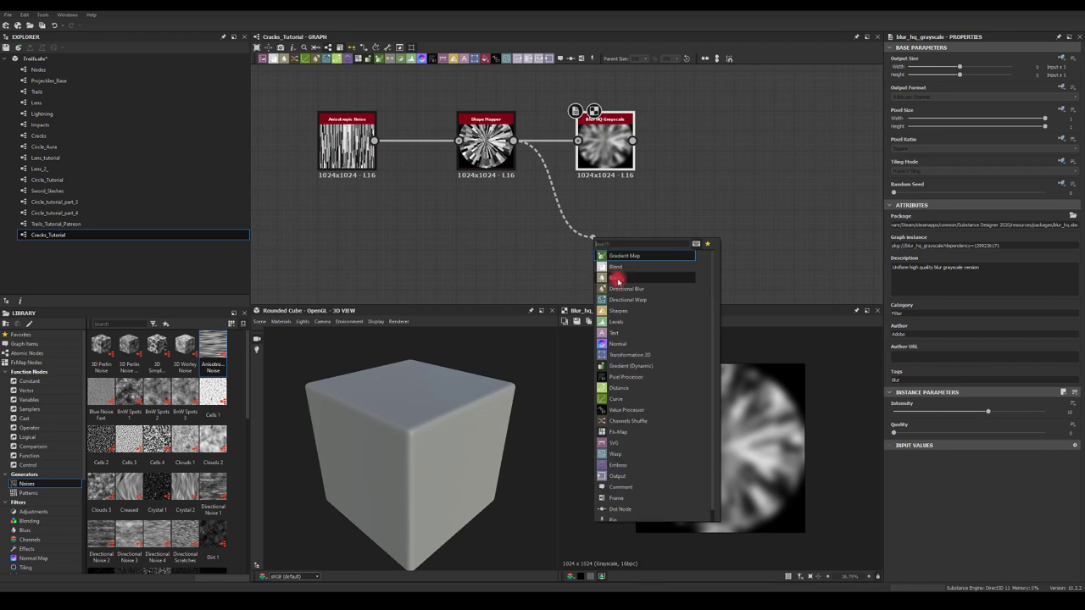
{"action": "type", "text": "radial"}
{"action": "left_click", "coordinate": [614, 259]}
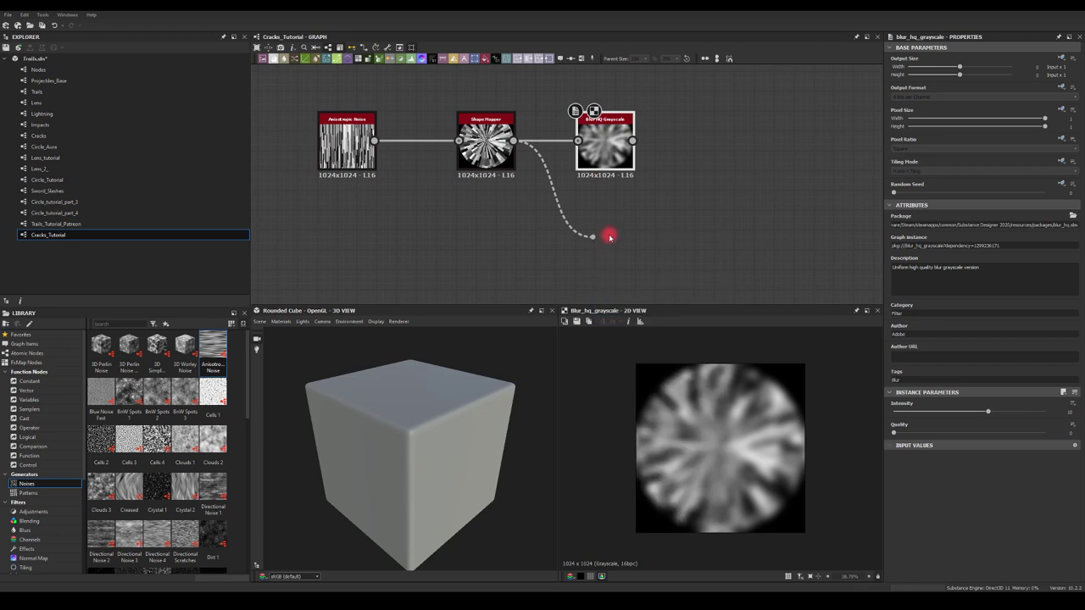
{"action": "left_click_drag", "start_coordinate": [613, 241], "coordinate": [598, 242]}
Add a Slope Blur Grayscale node and connect the Blur HQ Grayscale output to both of its inputs.
{"action": "middle_click_drag", "start_coordinate": [704, 173], "coordinate": [627, 181]}
{"action": "left_click_drag", "start_coordinate": [564, 181], "coordinate": [699, 148]}
{"action": "type", "text": "slo"}
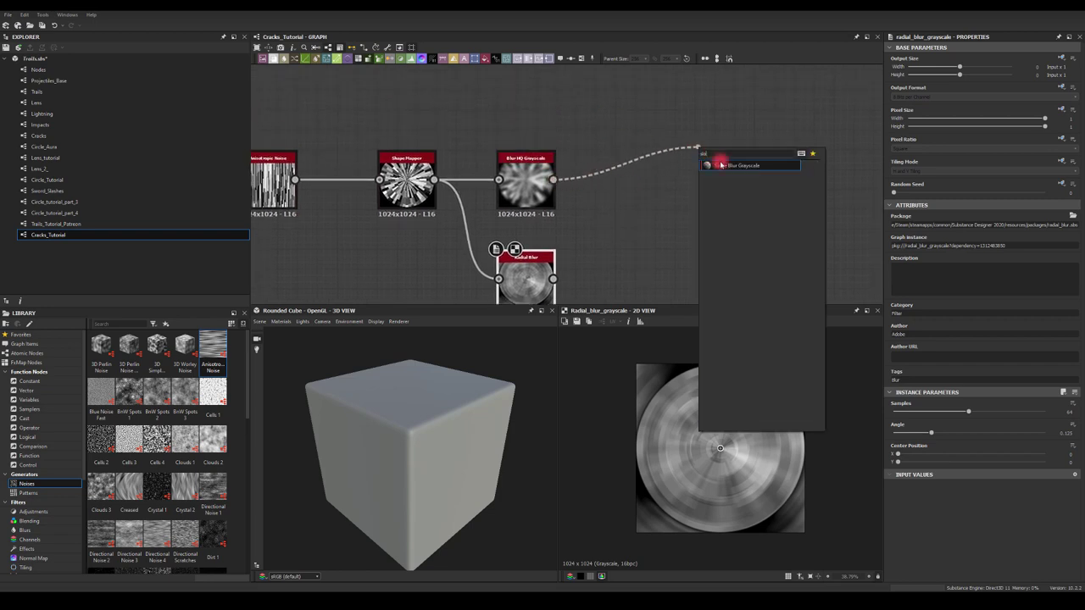
{"action": "left_click", "coordinate": [722, 164]}
{"action": "middle_click_drag", "start_coordinate": [617, 173], "coordinate": [615, 203]}
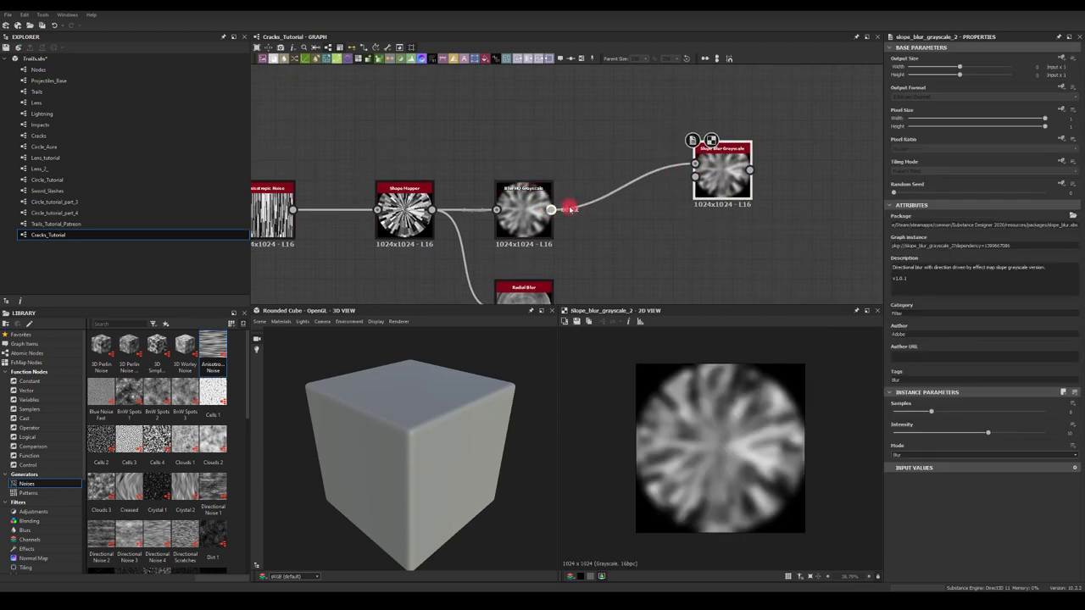
{"action": "left_click_drag", "start_coordinate": [572, 209], "coordinate": [703, 178]}
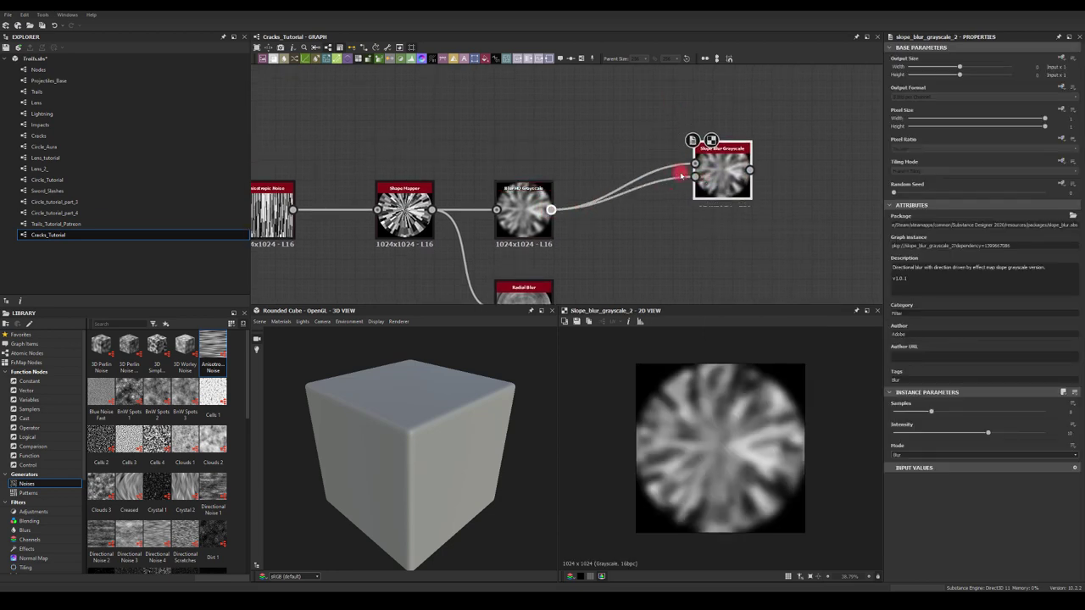
Add a Shape node with the Paraboloid pattern and connect it to the upper input of the Slope Blur Grayscale node.
{"action": "key", "text": "space"}
{"action": "type", "text": "sh"}
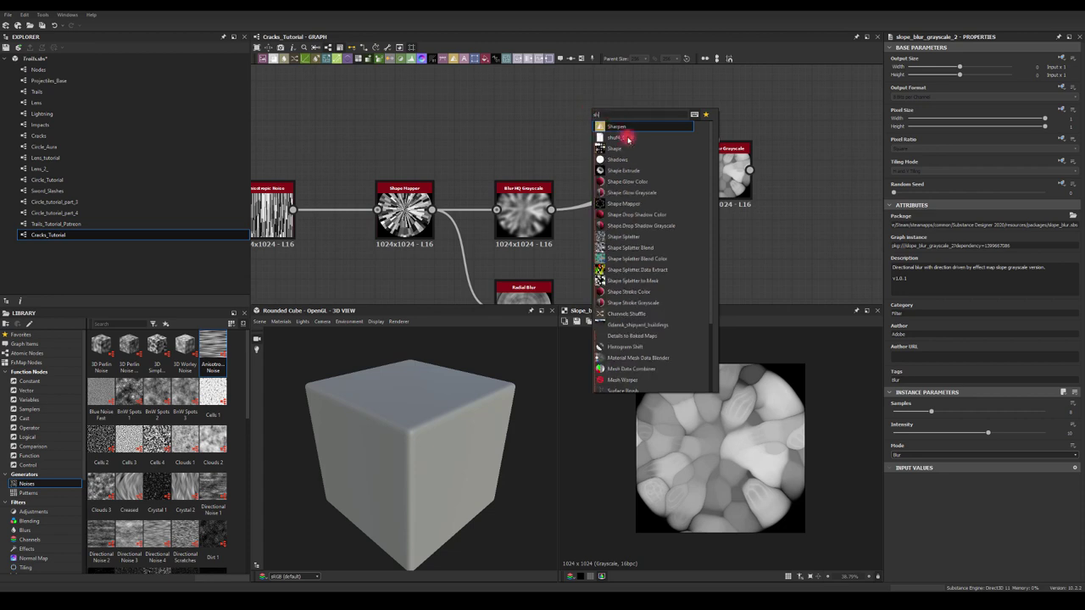
{"action": "left_click", "coordinate": [615, 150]}
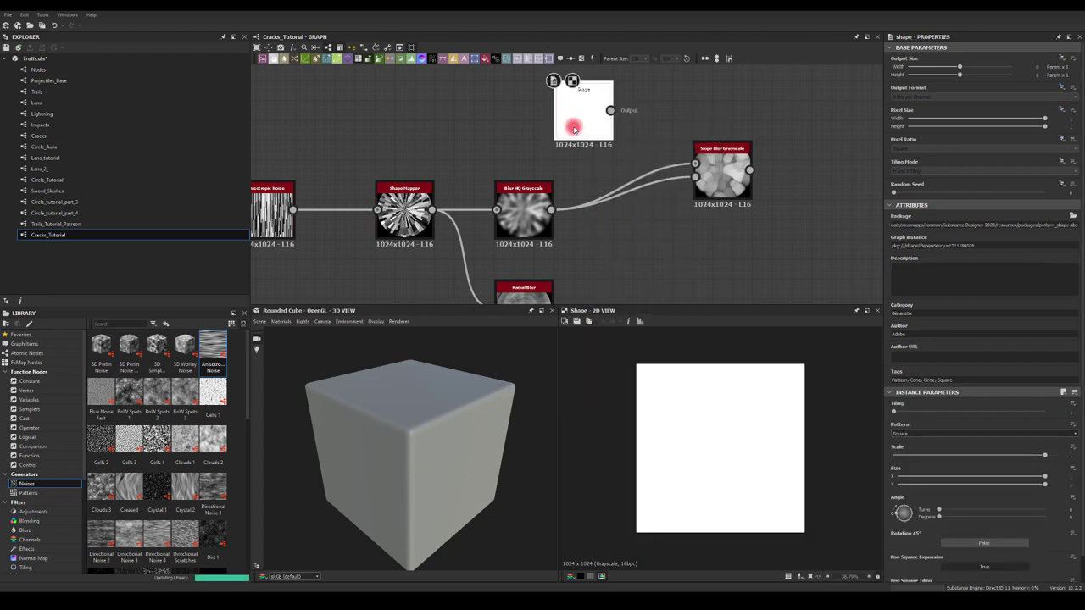
{"action": "left_click", "coordinate": [906, 433]}
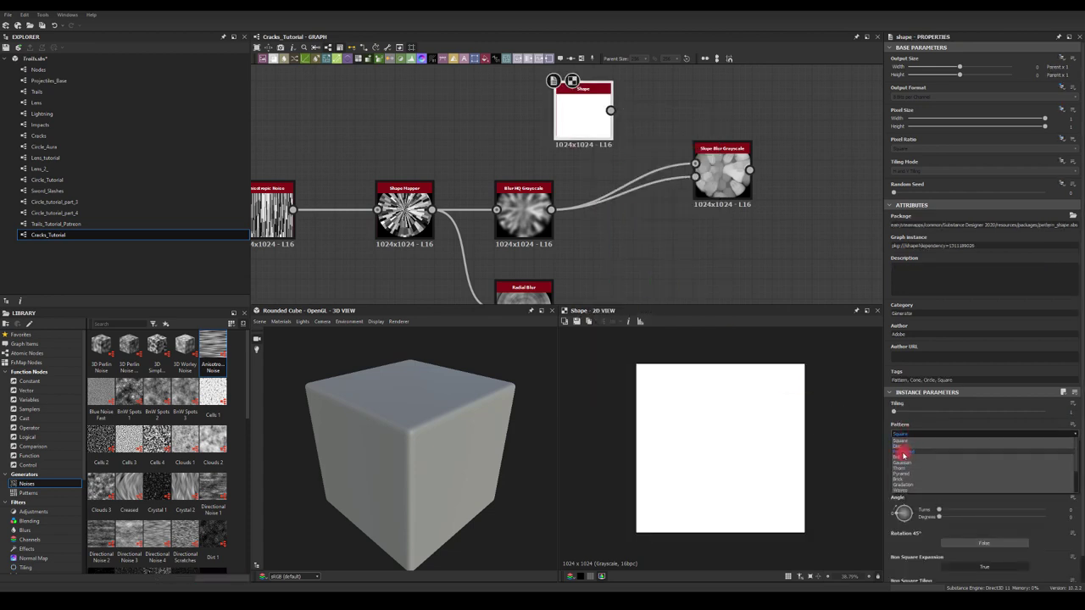
{"action": "left_click", "coordinate": [908, 452]}
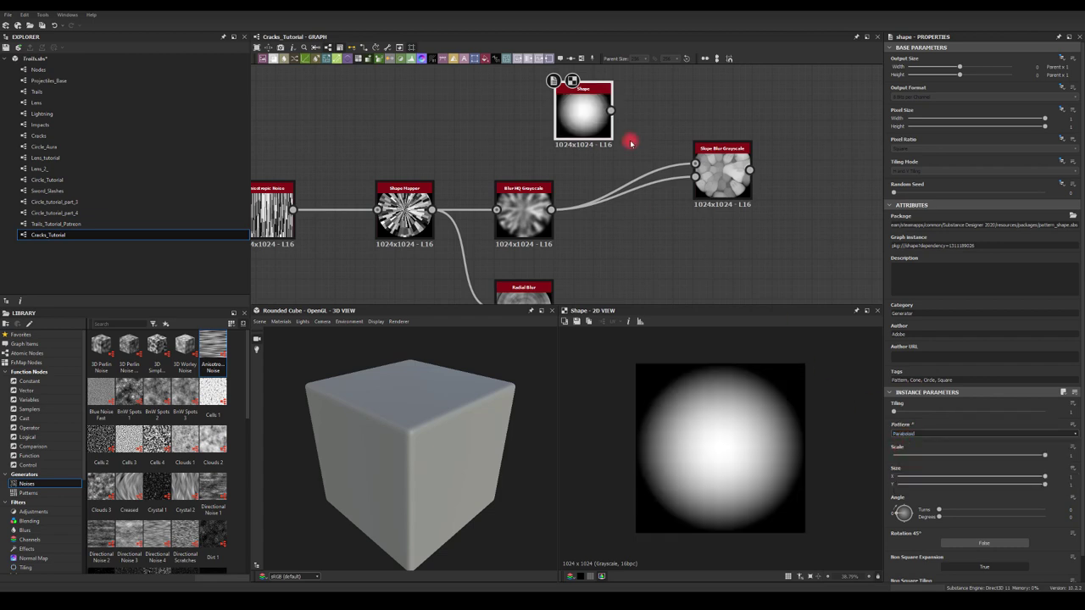
{"action": "left_click_drag", "start_coordinate": [611, 110], "coordinate": [741, 151]}
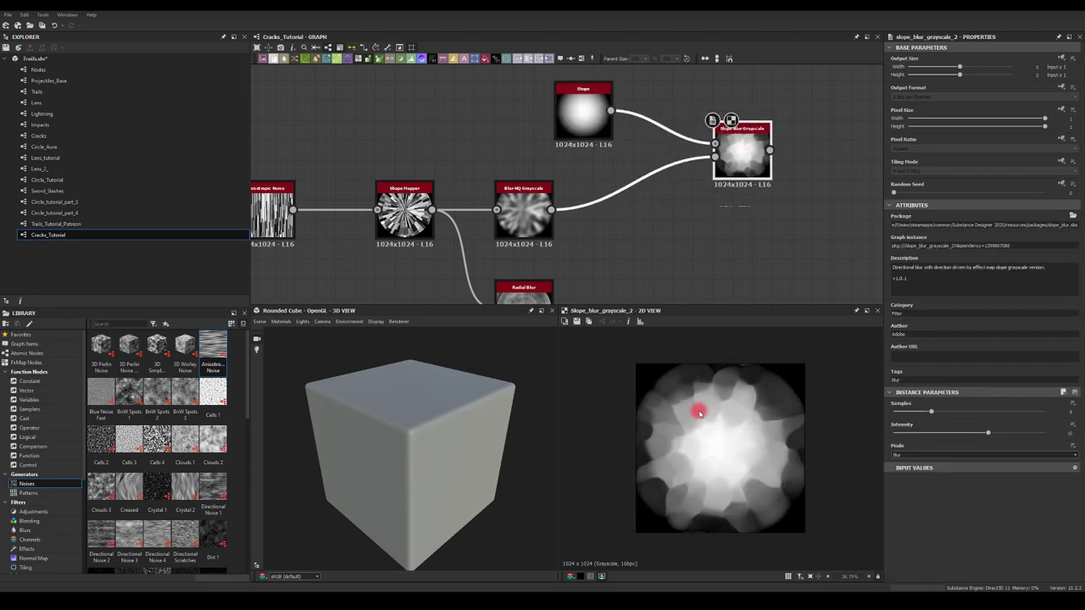
Set the Slope Blur Grayscale node's samples to 32 and its intensity to about 2.5.
{"action": "scroll", "coordinate": [703, 412], "scroll_direction": "up", "scroll_amount": 3}
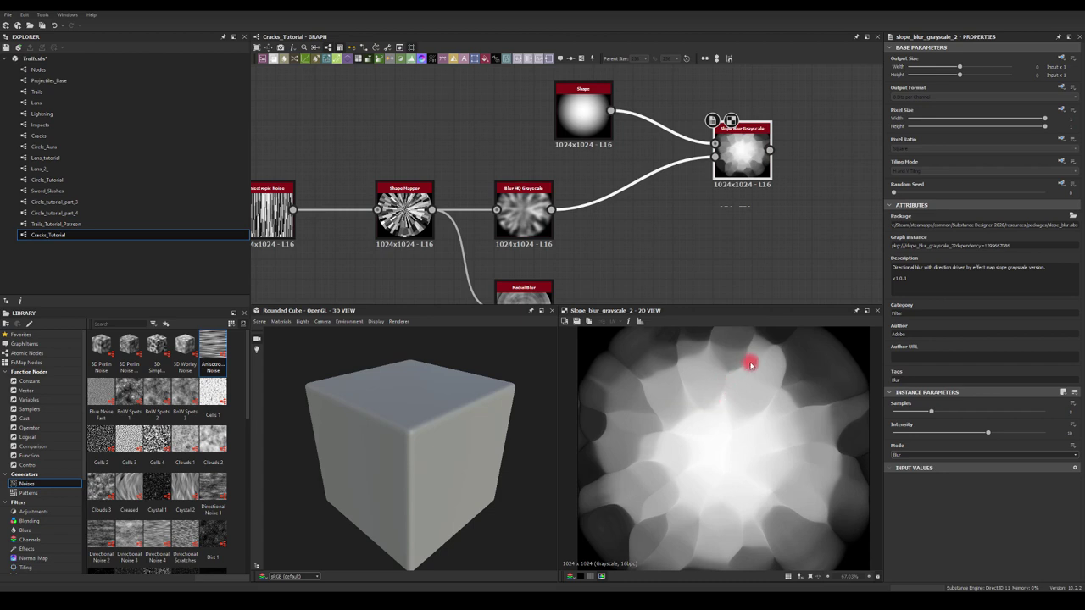
{"action": "scroll", "coordinate": [720, 407], "scroll_direction": "down", "scroll_amount": 1}
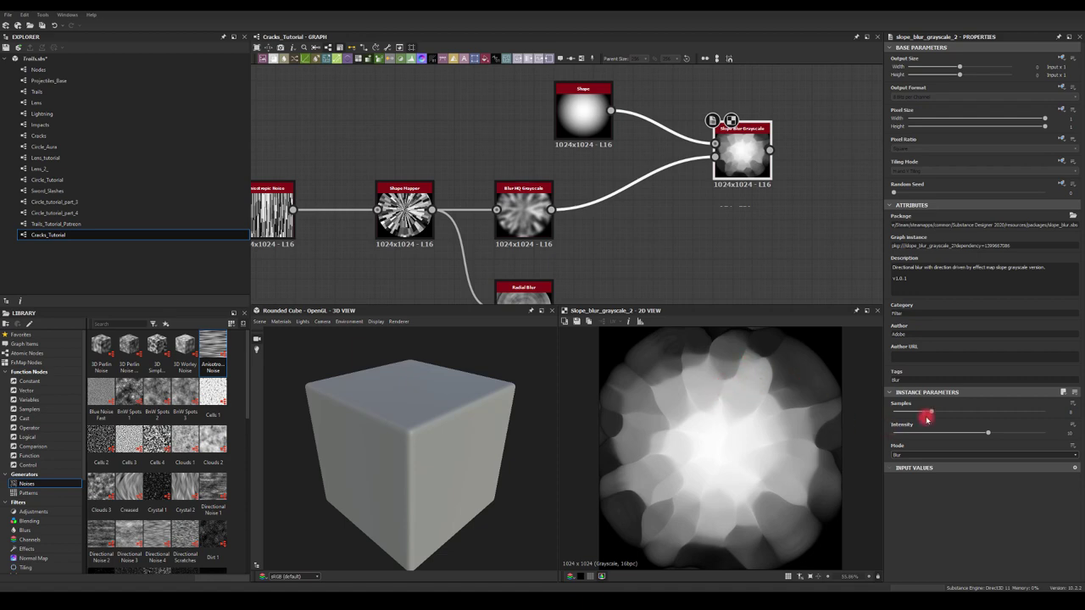
{"action": "left_click_drag", "start_coordinate": [926, 412], "coordinate": [1074, 412]}
{"action": "left_click", "coordinate": [991, 436]}
{"action": "mouse_move", "coordinate": [994, 438]}
{"action": "left_mouse_down"}
{"action": "mouse_move", "coordinate": [892, 434]}
{"action": "mouse_move", "coordinate": [920, 442]}
{"action": "mouse_move", "coordinate": [972, 414]}
{"action": "mouse_move", "coordinate": [916, 410]}
{"action": "mouse_move", "coordinate": [966, 413]}
{"action": "left_mouse_up"}
Set the intensity of the Blur HQ Grayscale node after the Shape Mapper to about 7 and its quality to 1.
{"action": "left_click", "coordinate": [523, 203]}
{"action": "left_click_drag", "start_coordinate": [950, 414], "coordinate": [965, 416]}
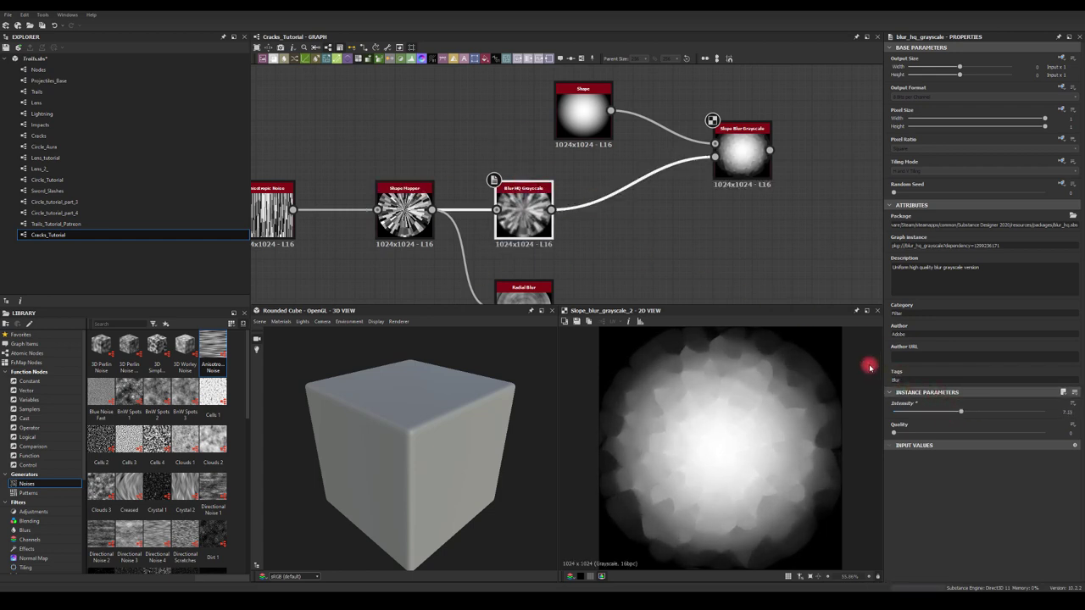
{"action": "left_click_drag", "start_coordinate": [898, 435], "coordinate": [992, 415]}
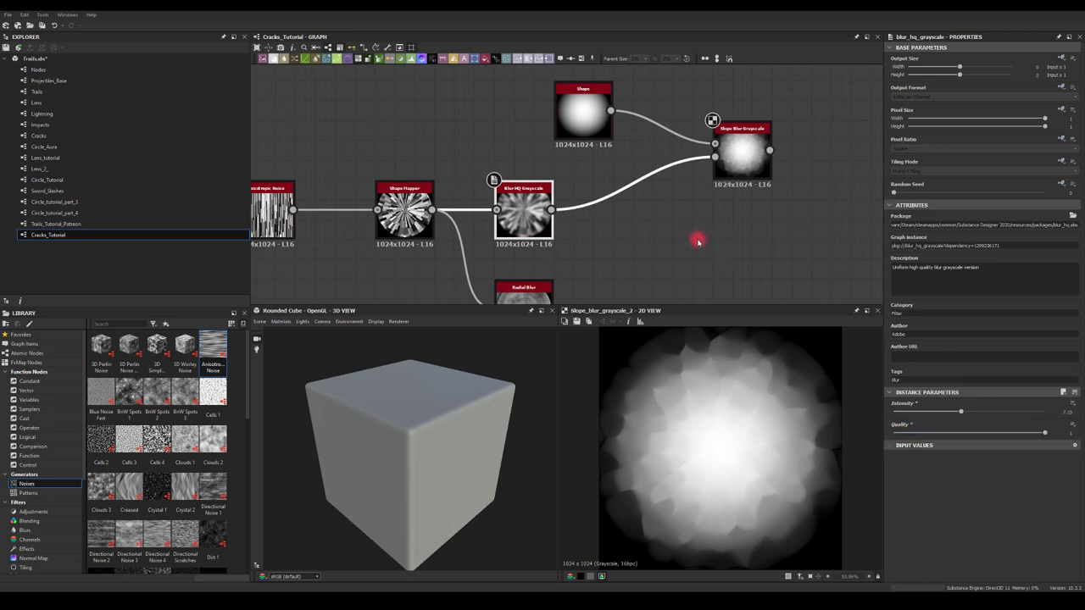
Duplicate the Slope Blur Grayscale node below the original and delete the extra copy of the Shape node.
{"action": "middle_click_drag", "start_coordinate": [659, 224], "coordinate": [577, 143]}
{"action": "scroll", "coordinate": [598, 189], "scroll_direction": "down", "scroll_amount": 2}
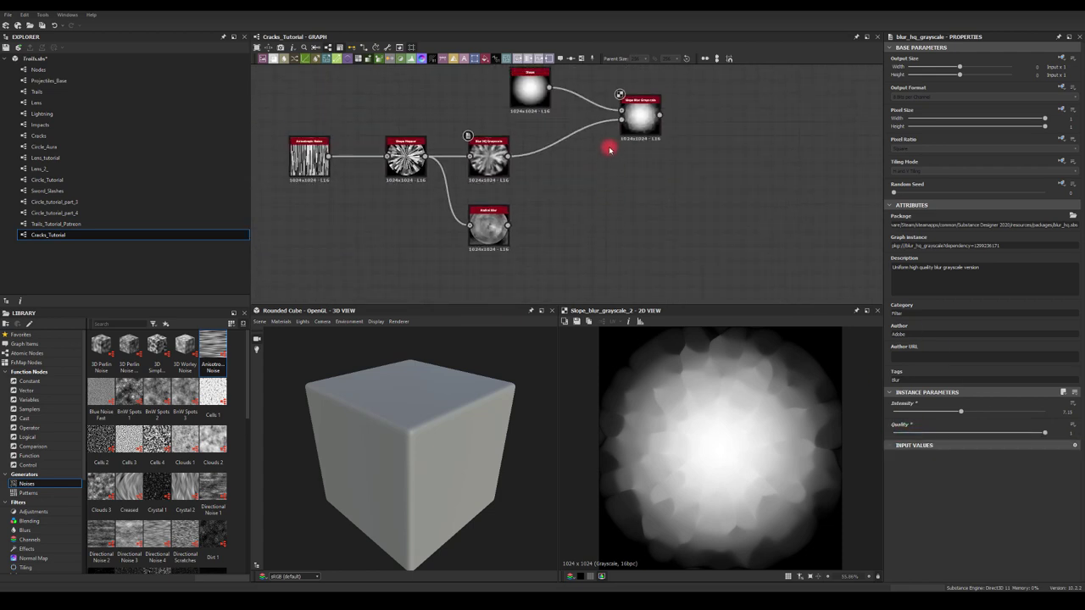
{"action": "left_click", "coordinate": [639, 116]}
{"action": "left_click", "coordinate": [523, 97], "text": "ctrl"}
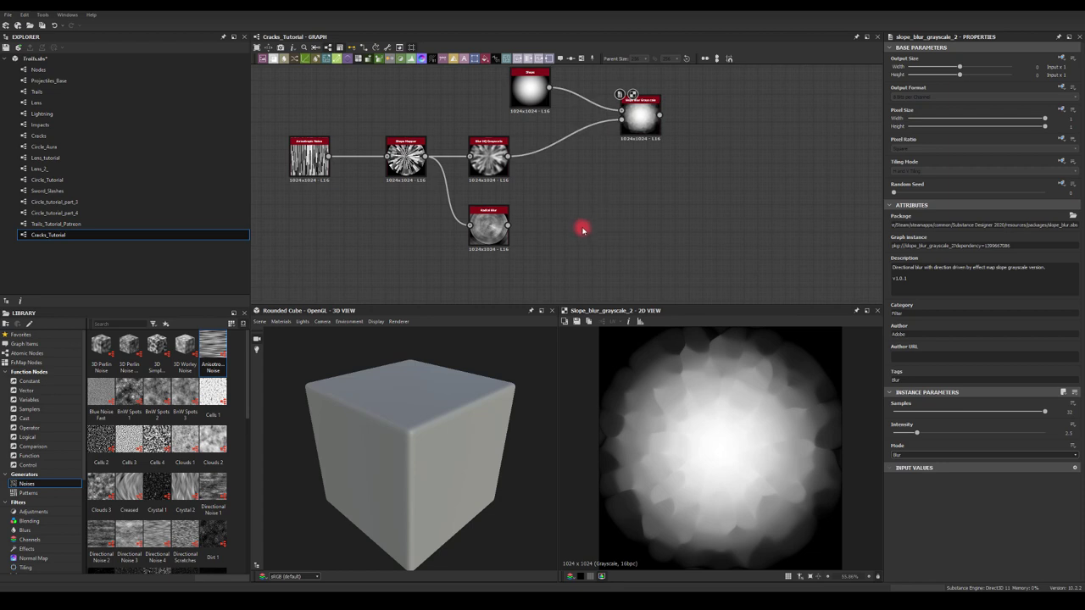
{"action": "key", "text": "ctrl+d"}
{"action": "left_click_drag", "start_coordinate": [621, 205], "coordinate": [626, 246]}
{"action": "left_click", "coordinate": [608, 181]}
{"action": "left_click", "coordinate": [510, 213]}
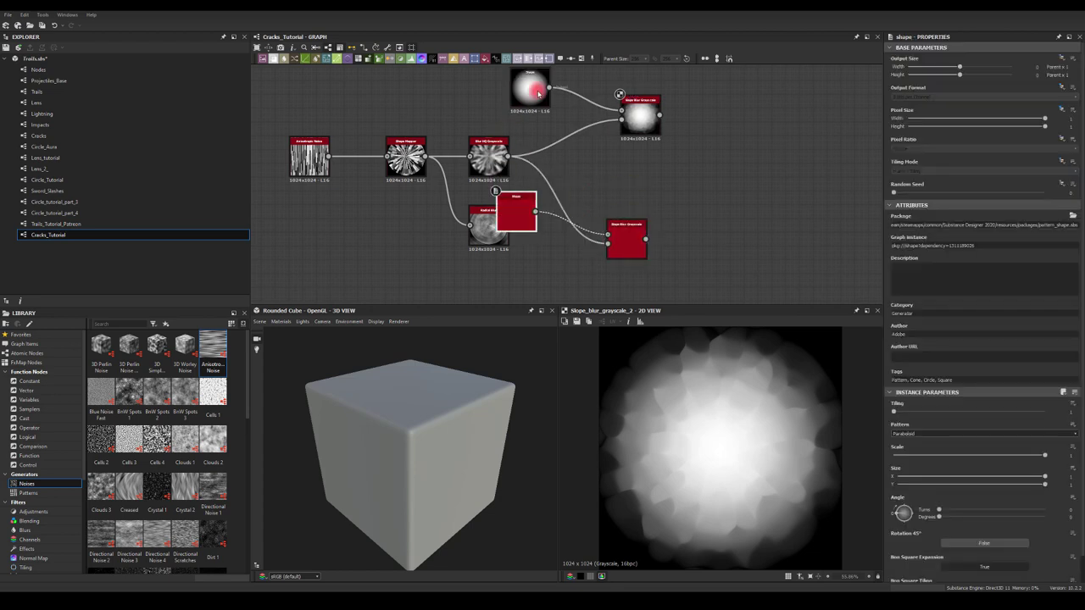
{"action": "key", "text": "Delete"}
Connect the Shape output and the Radial Blur output to the two inputs of the duplicated Slope Blur Grayscale node.
{"action": "left_click_drag", "start_coordinate": [551, 88], "coordinate": [606, 235]}
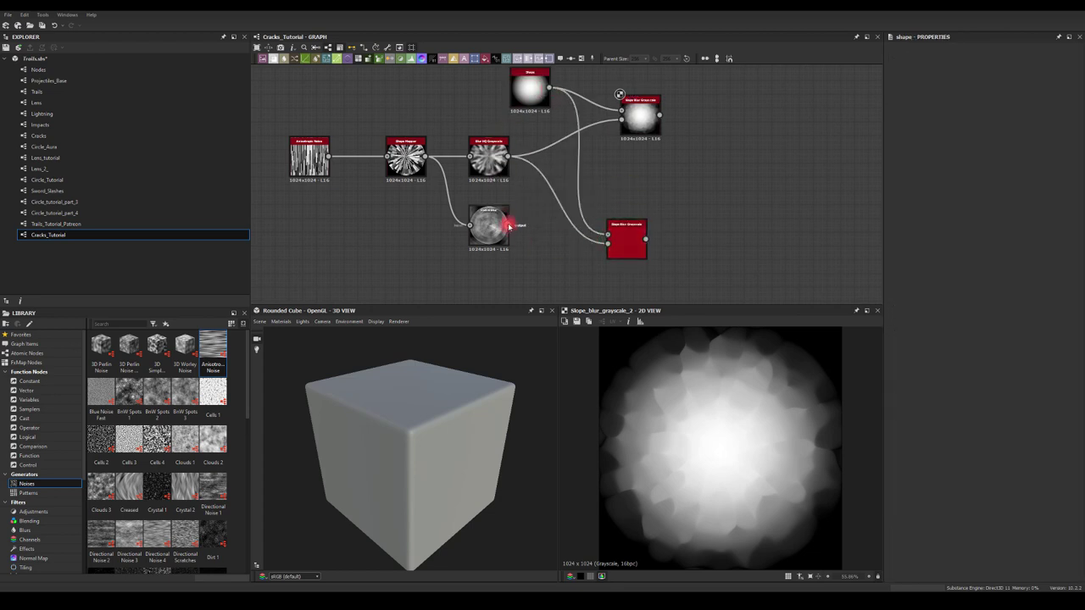
{"action": "mouse_move", "coordinate": [506, 225]}
{"action": "left_mouse_down"}
{"action": "mouse_move", "coordinate": [608, 244]}
{"action": "mouse_move", "coordinate": [604, 227]}
{"action": "mouse_move", "coordinate": [625, 216]}
{"action": "left_mouse_up"}
Add a Blend node combining the outputs of the two Slope Blur Grayscale nodes.
{"action": "middle_click_drag", "start_coordinate": [699, 157], "coordinate": [664, 183]}
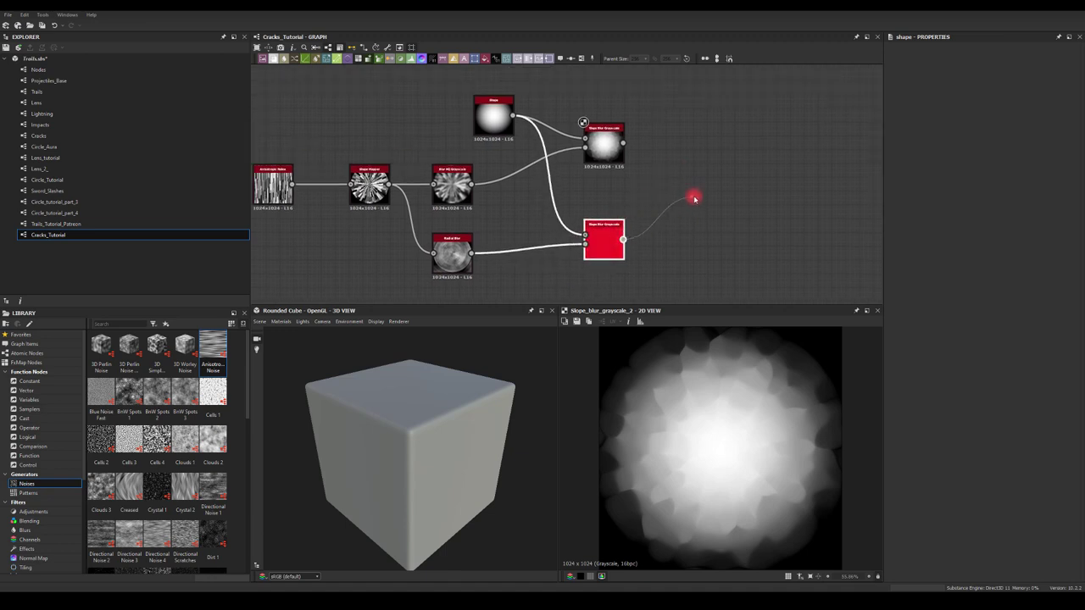
{"action": "left_click_drag", "start_coordinate": [706, 195], "coordinate": [710, 196]}
{"action": "left_click", "coordinate": [733, 212]}
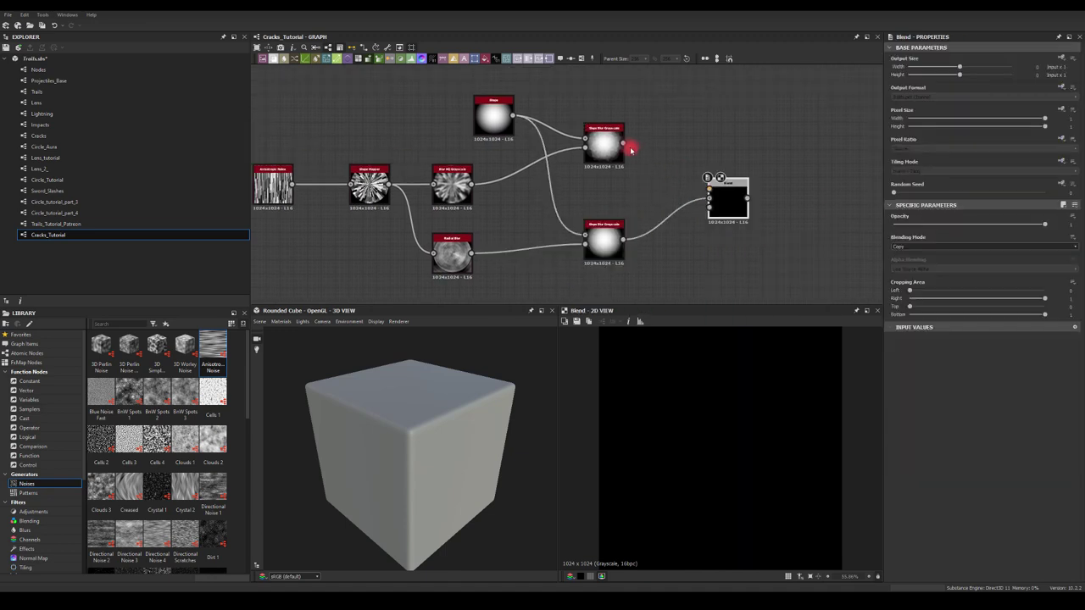
Try the Add (Linear Dodge) and Multiply blending modes on the Blend node, then return it to Copy.
{"action": "left_click", "coordinate": [898, 245]}
{"action": "left_click", "coordinate": [903, 260]}
{"action": "left_click", "coordinate": [903, 245]}
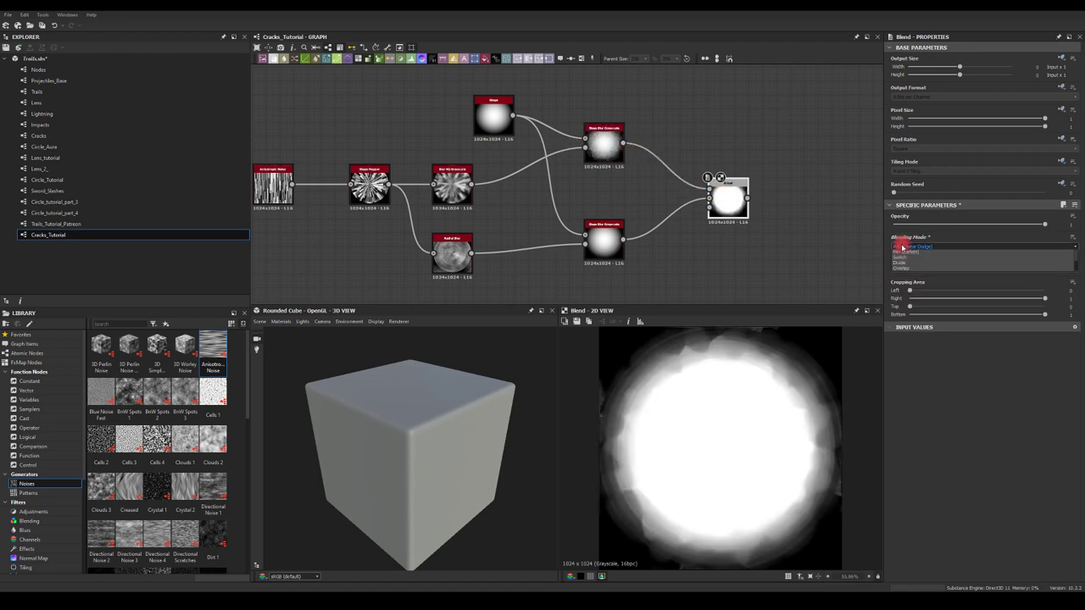
{"action": "left_click", "coordinate": [900, 250]}
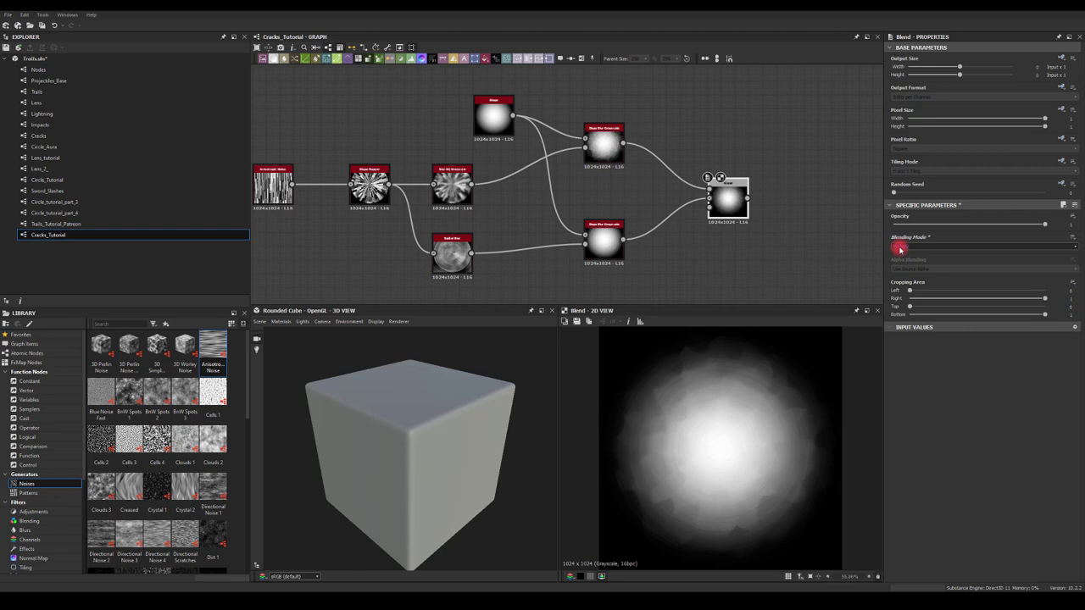
{"action": "left_click", "coordinate": [900, 248]}
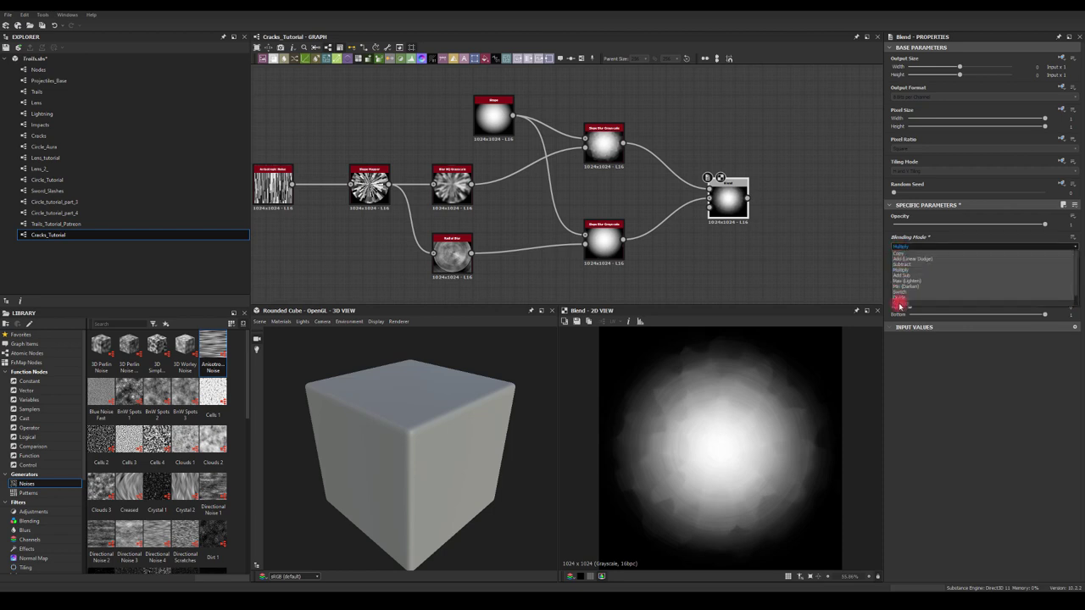
{"action": "left_click", "coordinate": [901, 249]}
{"action": "left_click", "coordinate": [901, 249]}
{"action": "left_click", "coordinate": [901, 253]}
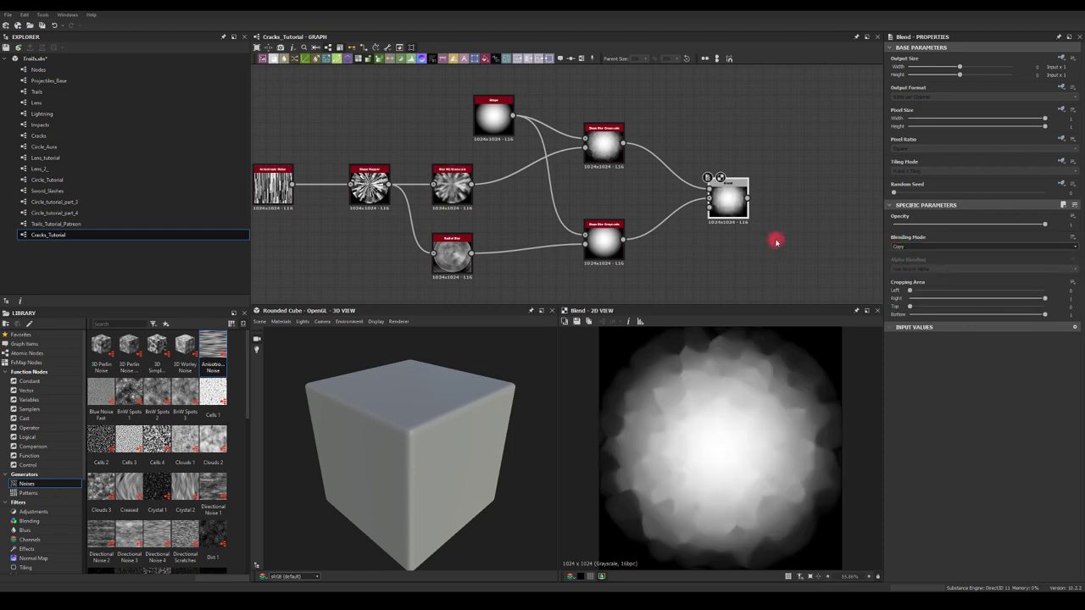
Delete the Blend node that joins the two Slope Blur Grayscale nodes.
{"action": "middle_click_drag", "start_coordinate": [748, 241], "coordinate": [672, 244]}
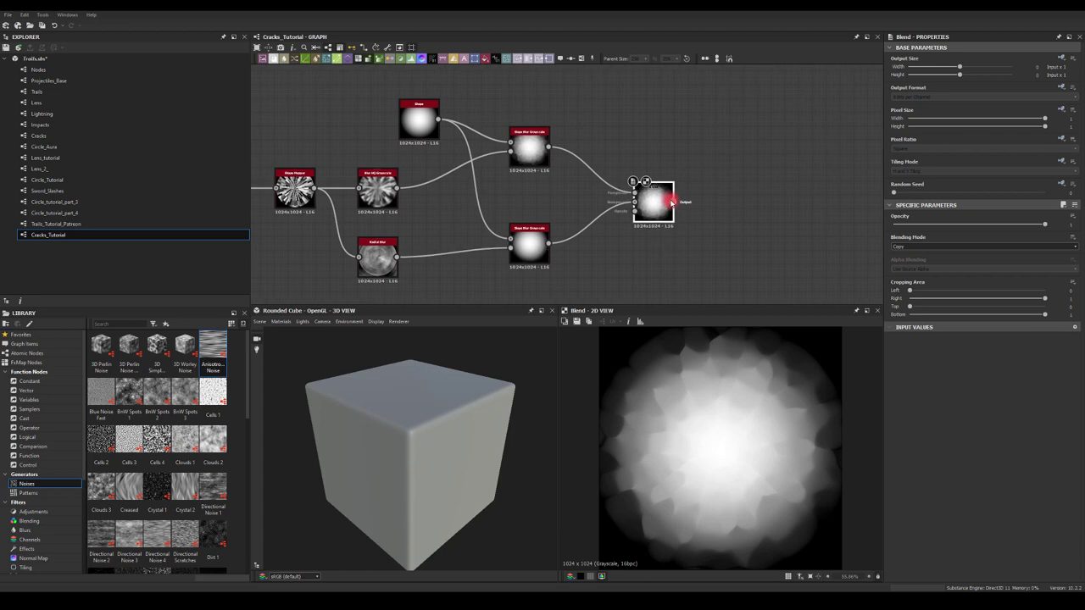
{"action": "left_click_drag", "start_coordinate": [671, 202], "coordinate": [752, 202]}
{"action": "left_click", "coordinate": [704, 156]}
{"action": "middle_click_drag", "start_coordinate": [660, 152], "coordinate": [700, 118]}
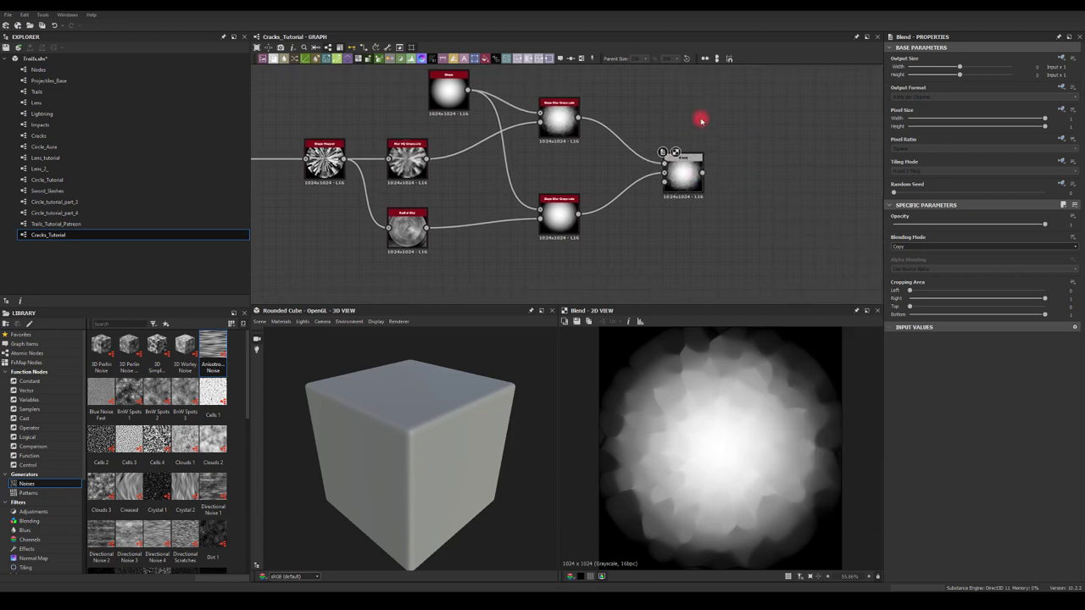
{"action": "key", "text": "Delete"}
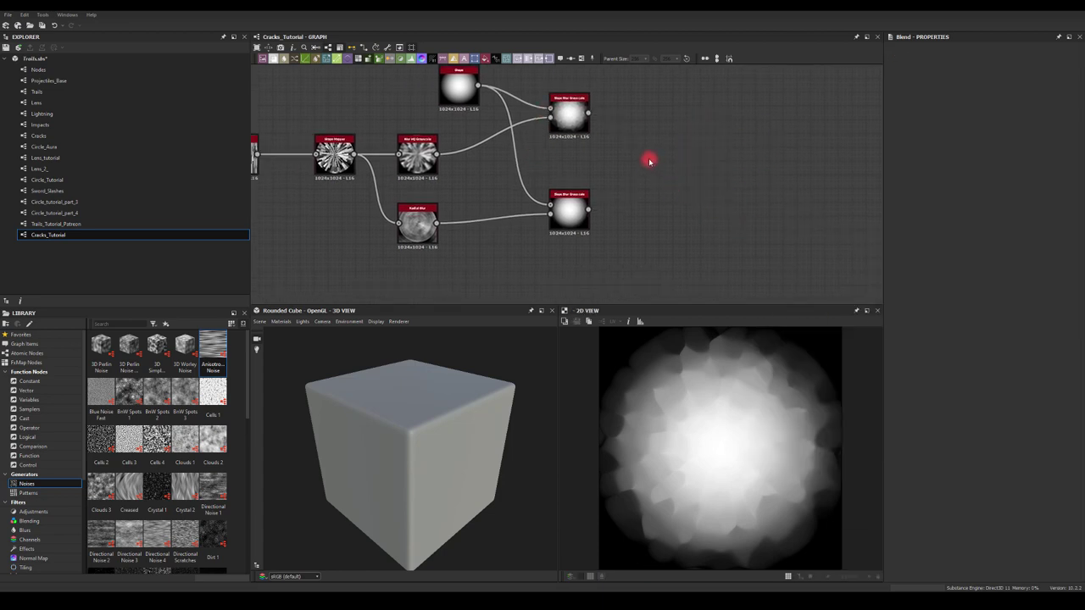
Add another Slope Blur Grayscale node fed by the output of the upper Slope Blur Grayscale node.
{"action": "left_click", "coordinate": [568, 200]}
{"action": "middle_click_drag", "start_coordinate": [604, 169], "coordinate": [586, 177]}
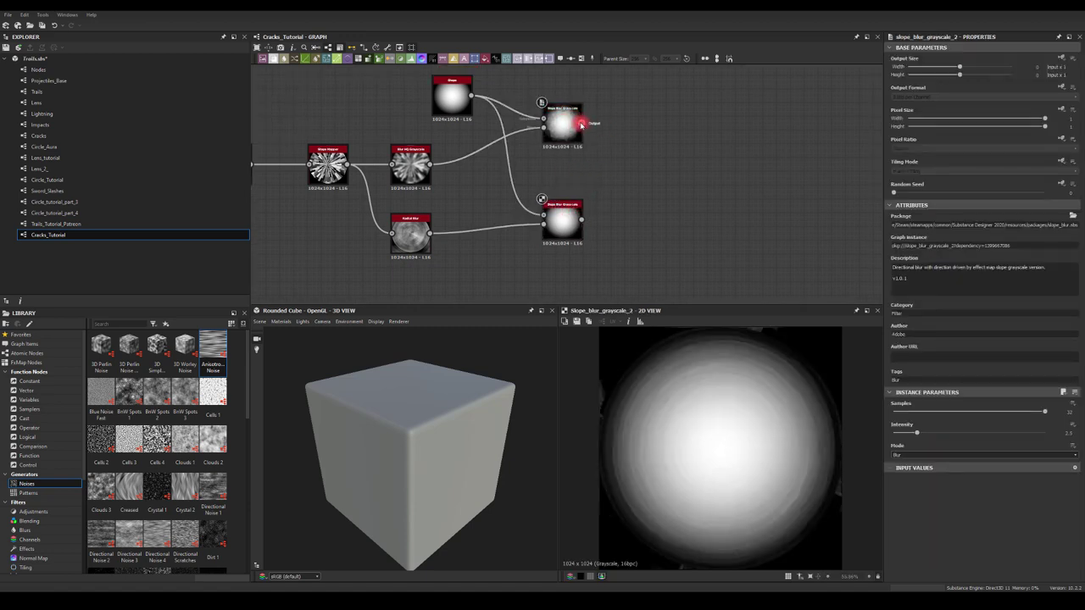
{"action": "left_click_drag", "start_coordinate": [581, 124], "coordinate": [666, 176]}
{"action": "left_click", "coordinate": [730, 186]}
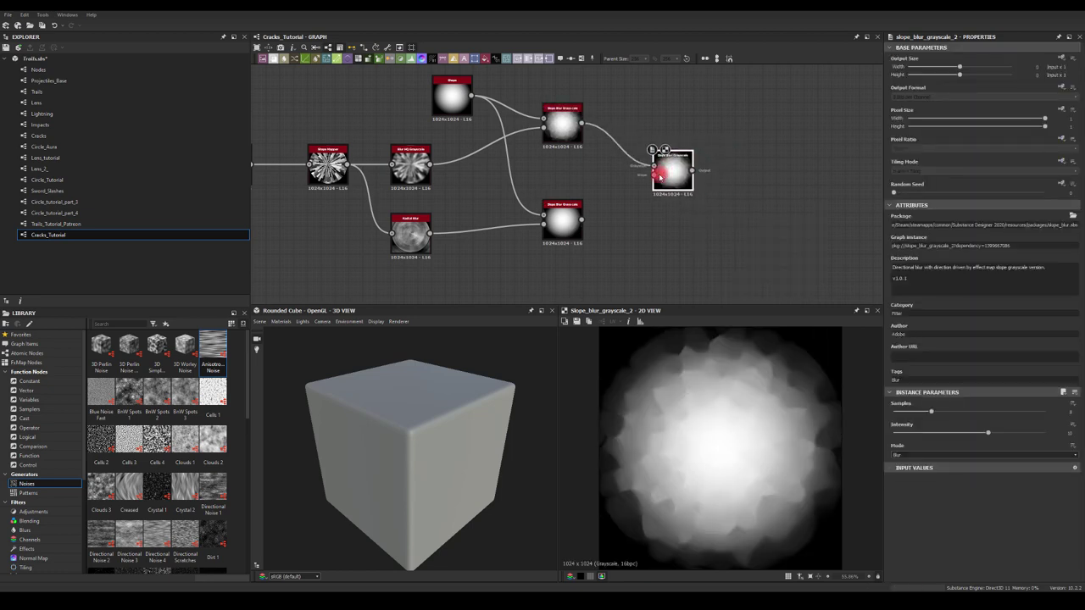
Move the Radial Blur node farther from the Shape Mapper and delete the lower Slope Blur Grayscale node it feeds.
{"action": "left_click_drag", "start_coordinate": [418, 235], "coordinate": [500, 233]}
{"action": "left_click", "coordinate": [572, 227]}
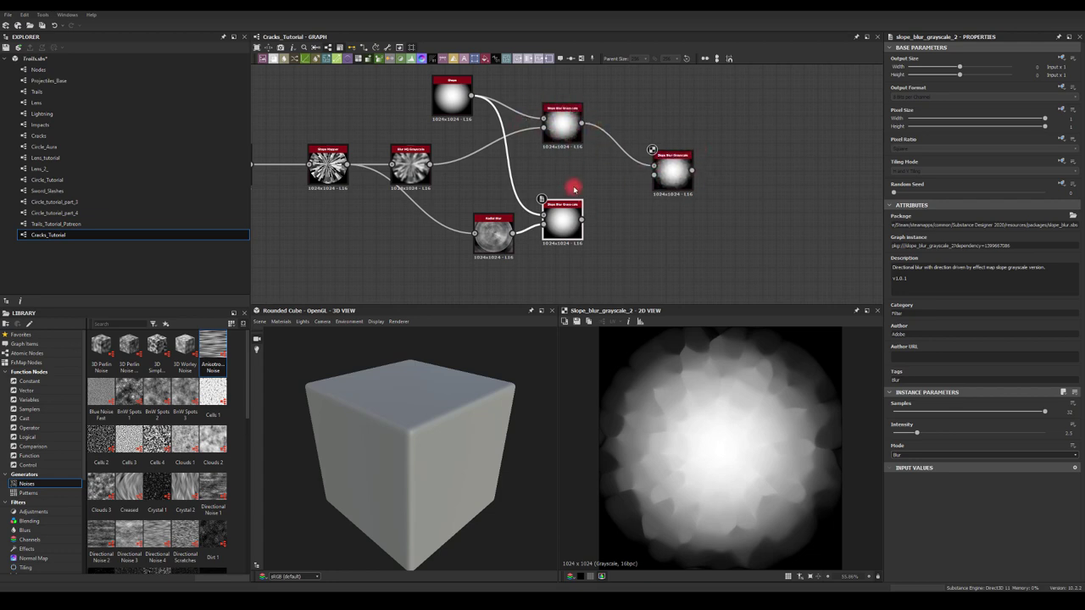
{"action": "key", "text": "Delete"}
Add a Blur HQ Grayscale node after the Radial Blur and connect it to the slope input of the last Slope Blur Grayscale node.
{"action": "left_click_drag", "start_coordinate": [580, 231], "coordinate": [581, 230]}
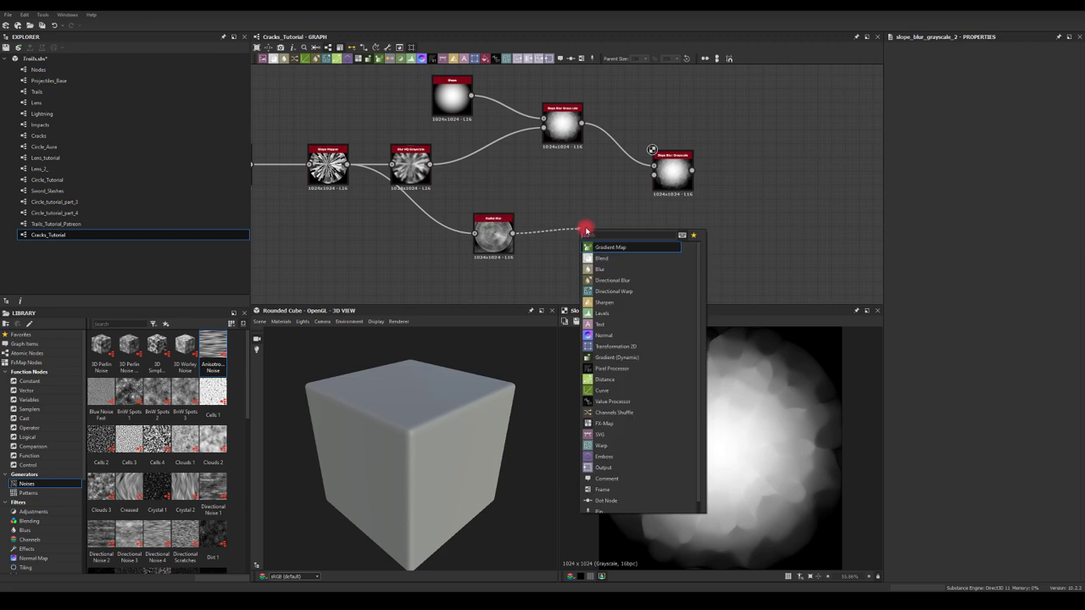
{"action": "type", "text": "bl"}
{"action": "left_click", "coordinate": [601, 270]}
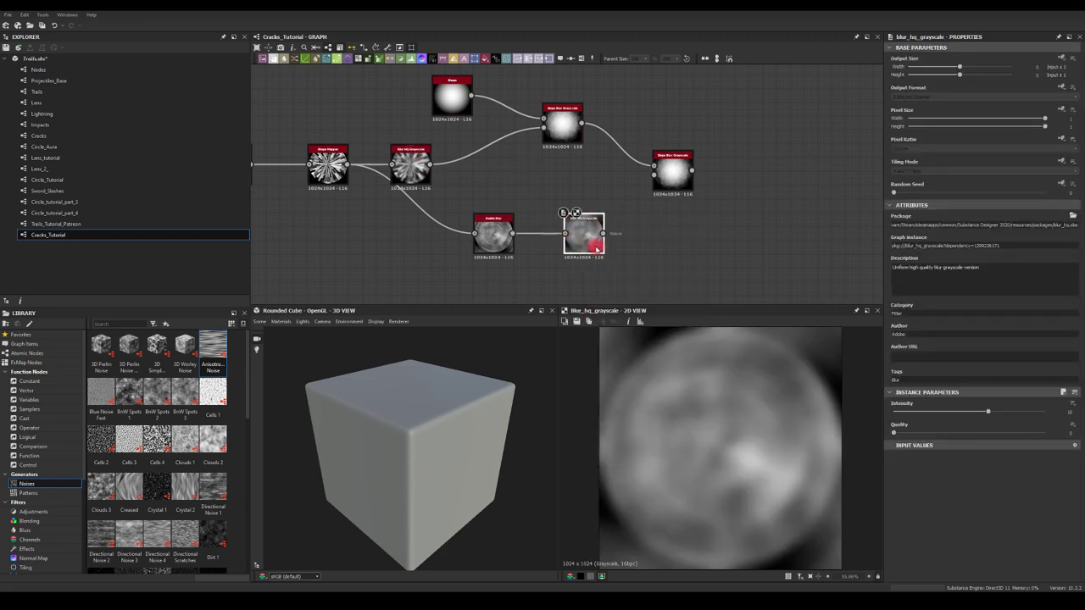
{"action": "left_click_drag", "start_coordinate": [603, 239], "coordinate": [654, 177]}
{"action": "double_click", "coordinate": [673, 174]}
{"action": "middle_click_drag", "start_coordinate": [709, 170], "coordinate": [675, 172]}
{"action": "scroll", "coordinate": [675, 174], "scroll_direction": "up", "scroll_amount": 2}
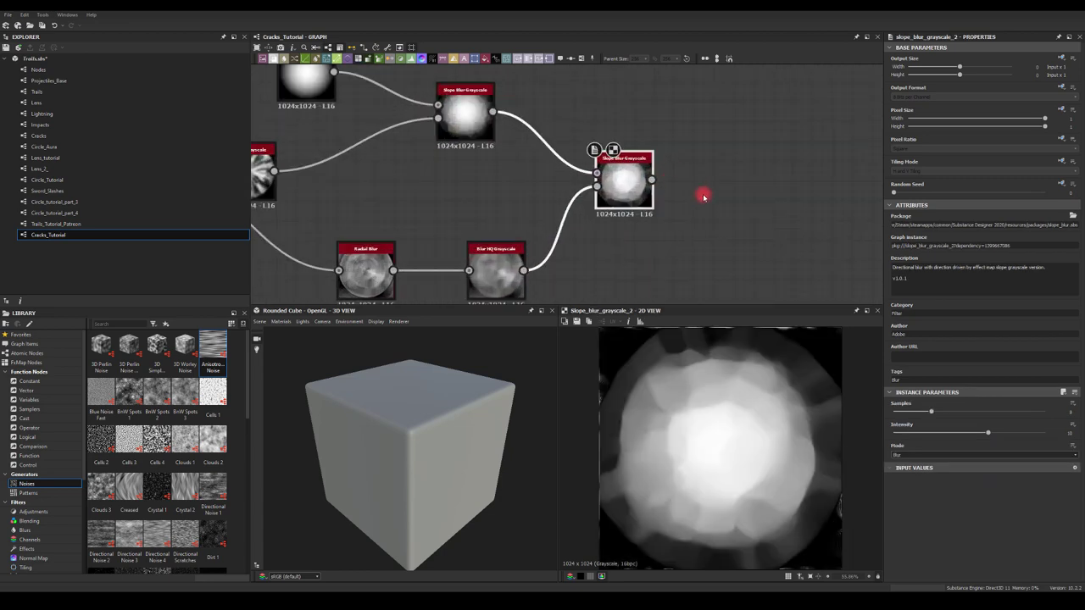
Set the intensity of the Blur HQ Grayscale node after the Radial Blur to about 3.6.
{"action": "middle_click_drag", "start_coordinate": [500, 284], "coordinate": [502, 262]}
{"action": "left_click", "coordinate": [502, 262]}
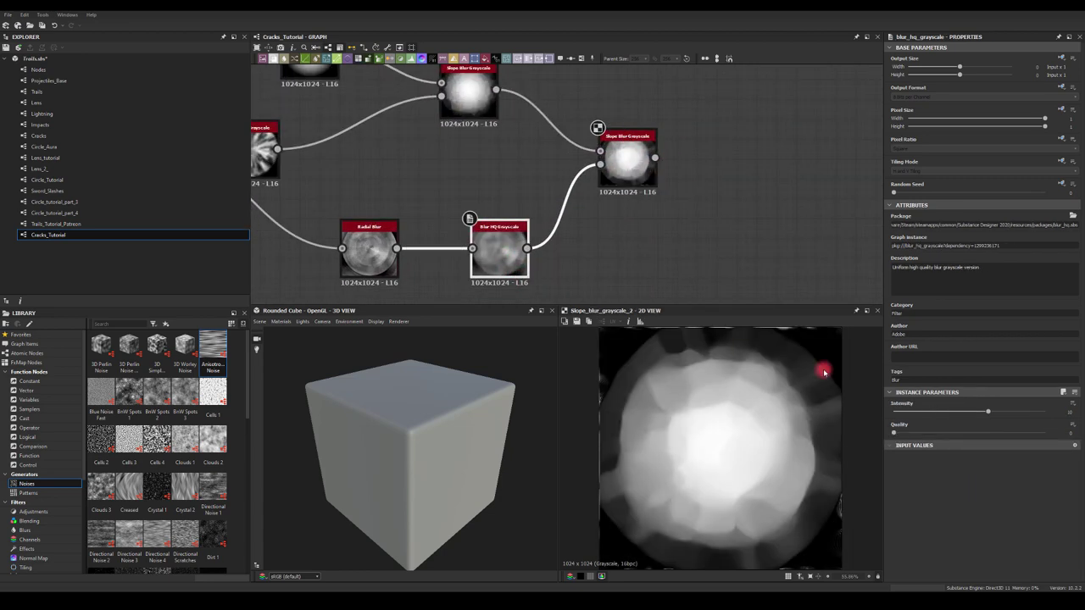
{"action": "left_click_drag", "start_coordinate": [951, 412], "coordinate": [927, 412]}
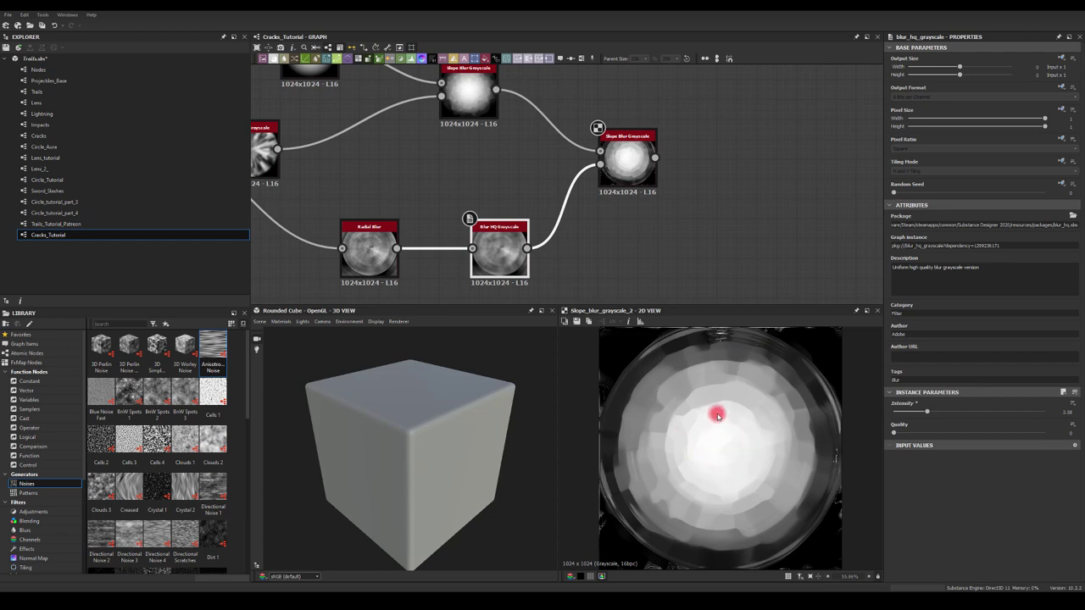
Add a Blend node with the last Slope Blur Grayscale output as its background and place it slightly above that node.
{"action": "middle_click_drag", "start_coordinate": [677, 164], "coordinate": [658, 176]}
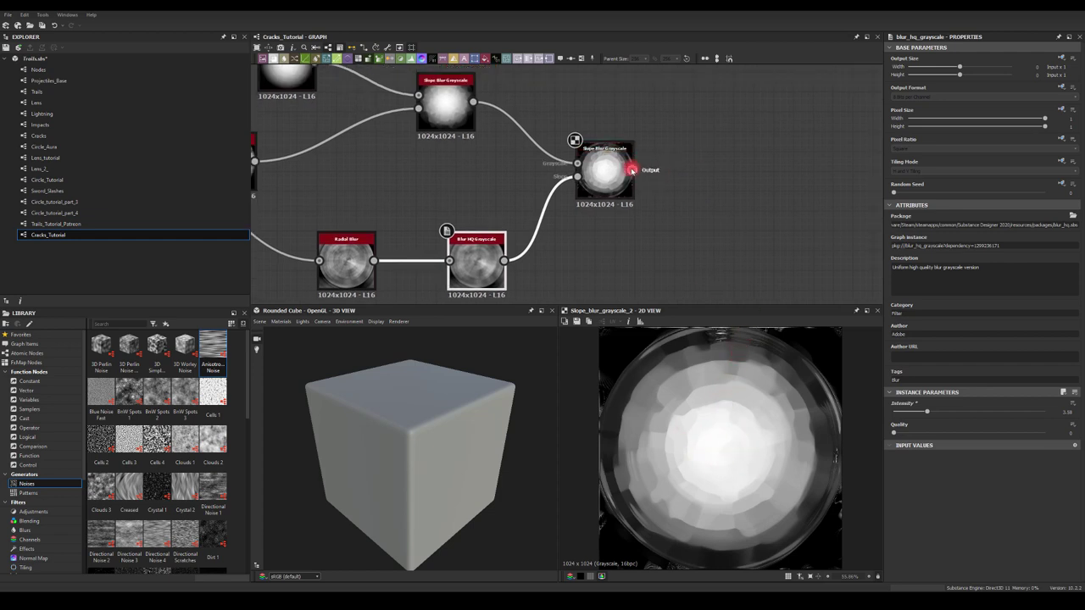
{"action": "left_click_drag", "start_coordinate": [634, 169], "coordinate": [731, 174]}
{"action": "type", "text": "bl"}
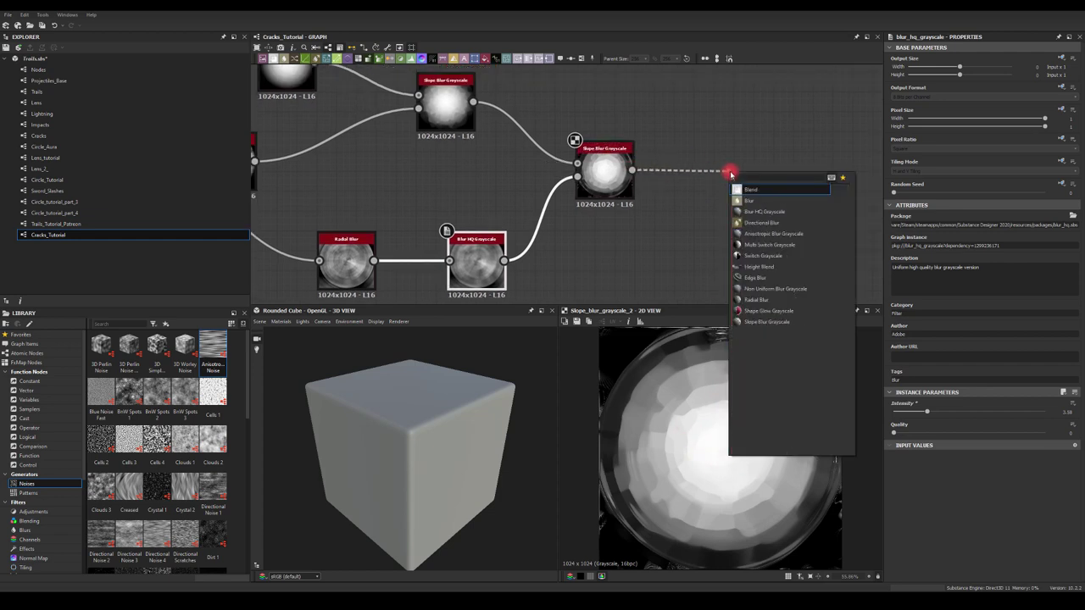
{"action": "left_click", "coordinate": [744, 191]}
{"action": "middle_click_drag", "start_coordinate": [712, 109], "coordinate": [719, 201]}
{"action": "left_click_drag", "start_coordinate": [767, 227], "coordinate": [767, 176]}
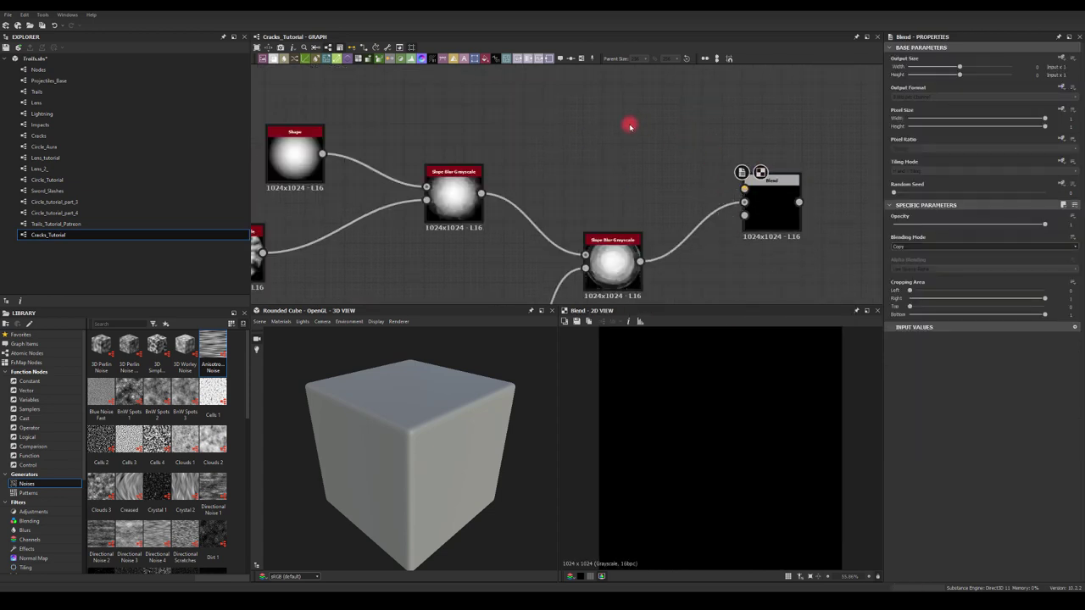
Add a second Shape node before the Blend node and set its pattern to Paraboloid.
{"action": "key", "text": "space"}
{"action": "type", "text": "sh"}
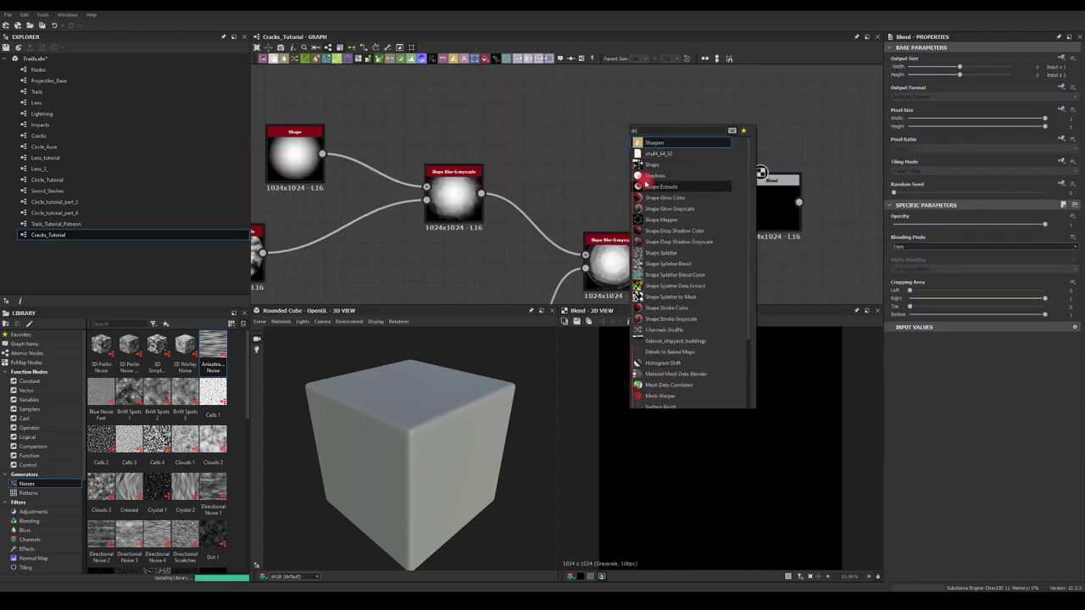
{"action": "left_click", "coordinate": [653, 165]}
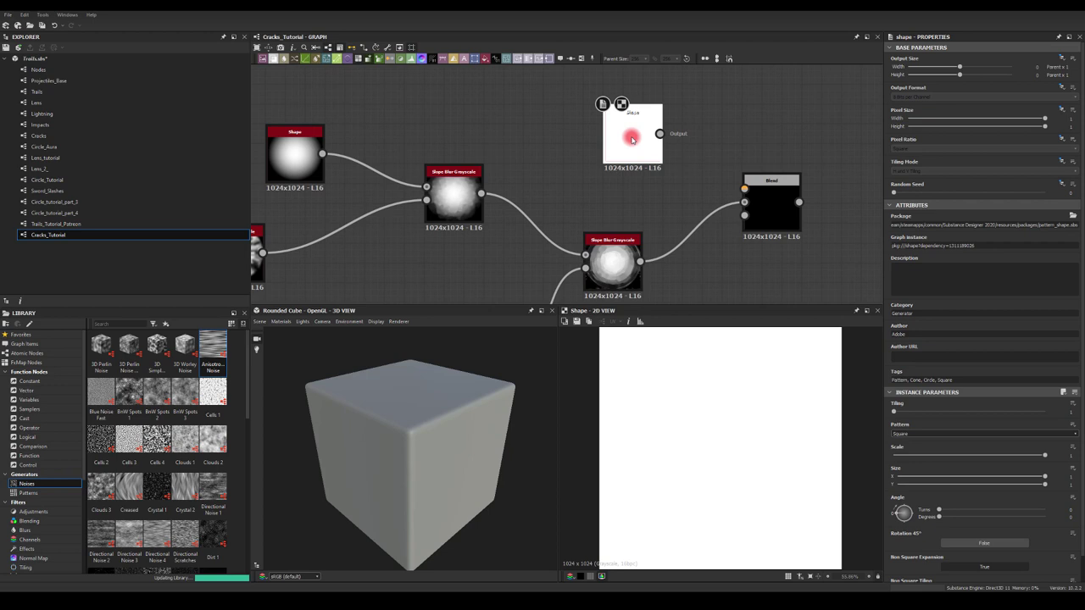
{"action": "left_click", "coordinate": [923, 433]}
{"action": "left_click", "coordinate": [909, 452]}
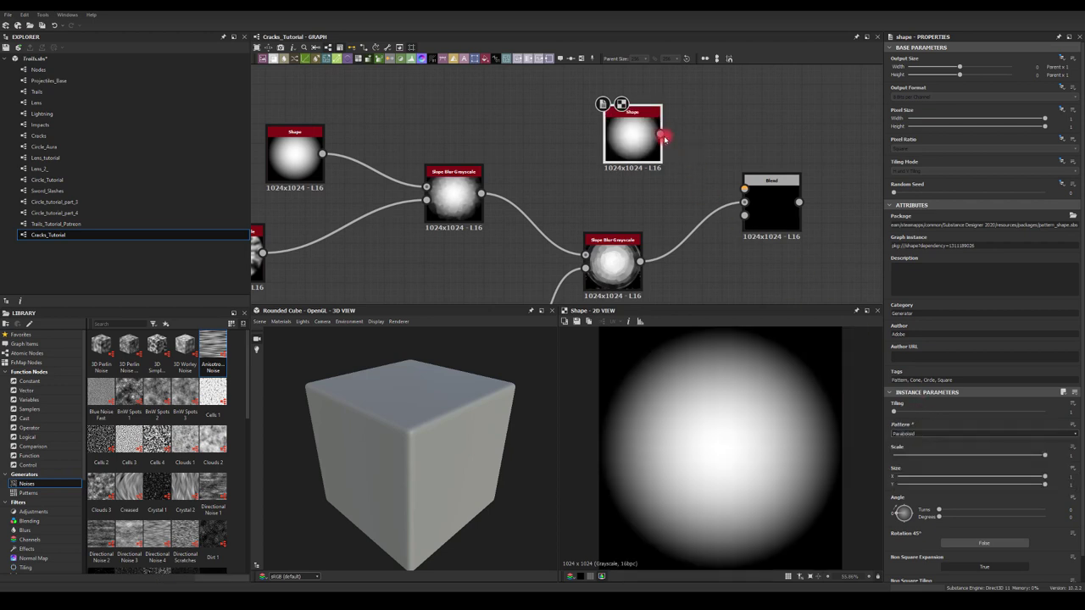
Connect the new Shape to the Blend node's foreground, set the blending mode to Multiply and preview the Blend.
{"action": "left_click_drag", "start_coordinate": [664, 138], "coordinate": [743, 188]}
{"action": "left_click", "coordinate": [775, 208]}
{"action": "left_click", "coordinate": [914, 247]}
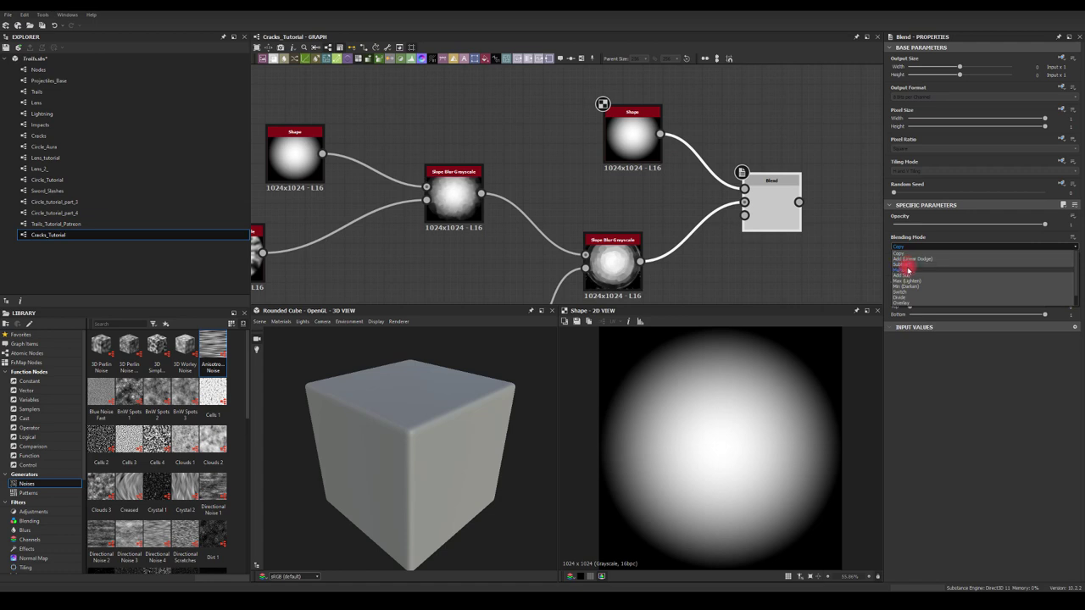
{"action": "left_click", "coordinate": [904, 270]}
{"action": "double_click", "coordinate": [767, 198]}
{"action": "left_click", "coordinate": [689, 344]}
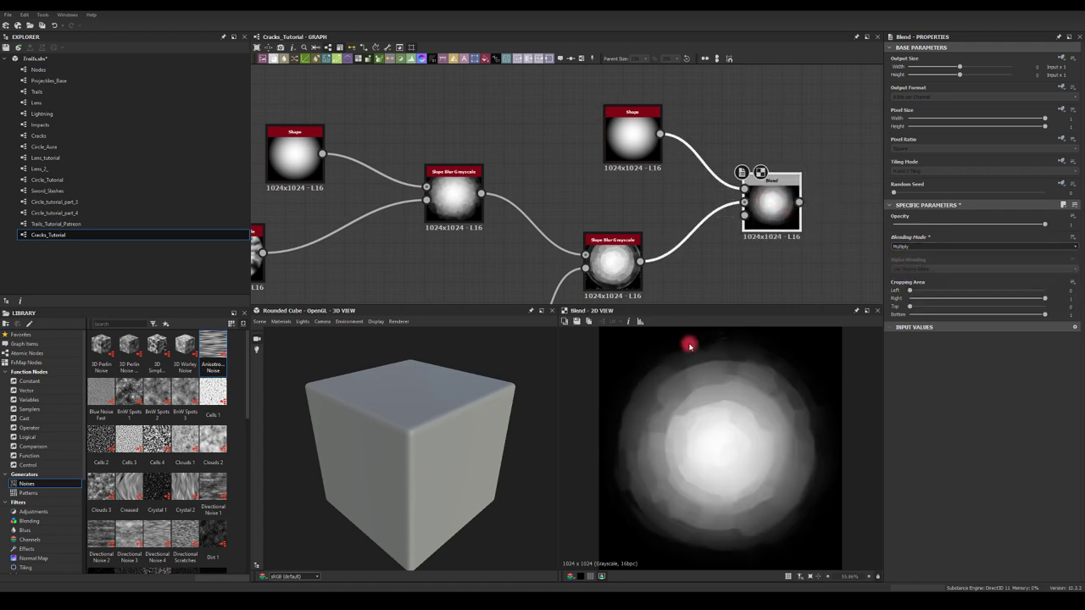
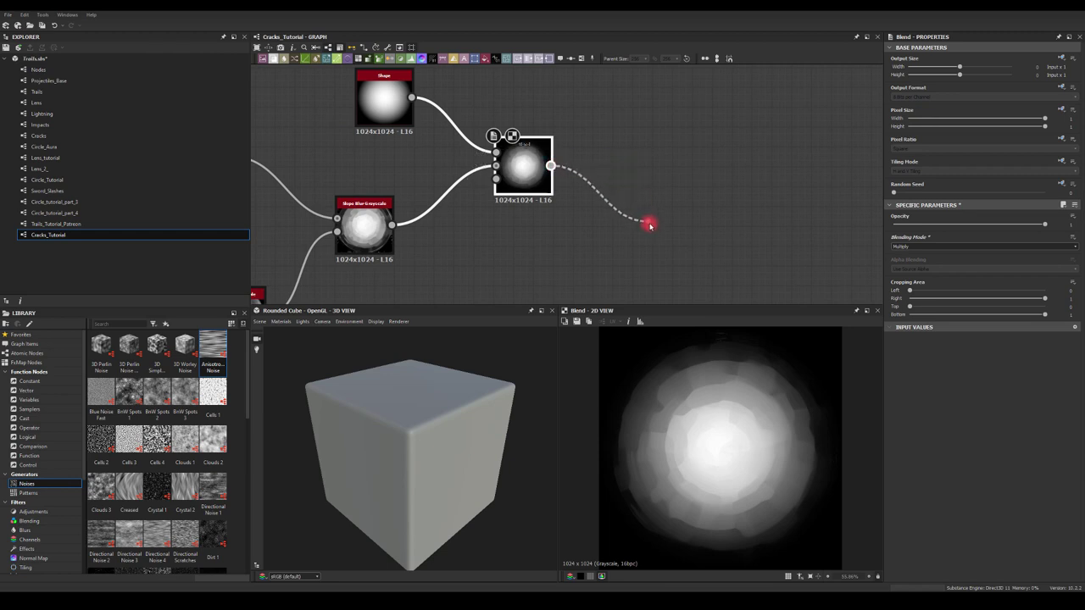
Add a Blur HQ Grayscale node fed by the Blend output.
{"action": "left_click", "coordinate": [678, 274]}
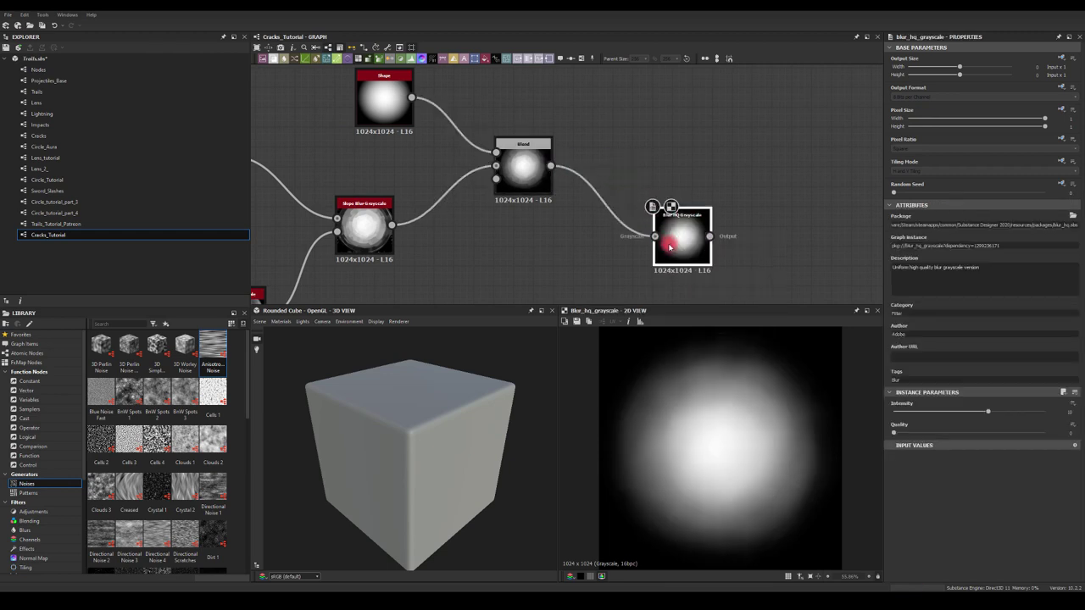
Add a Blend node with the previous Blend as background and the Blur HQ Grayscale as foreground, and set its blending mode to Subtract.
{"action": "left_click_drag", "start_coordinate": [551, 166], "coordinate": [778, 179]}
{"action": "left_click", "coordinate": [743, 172]}
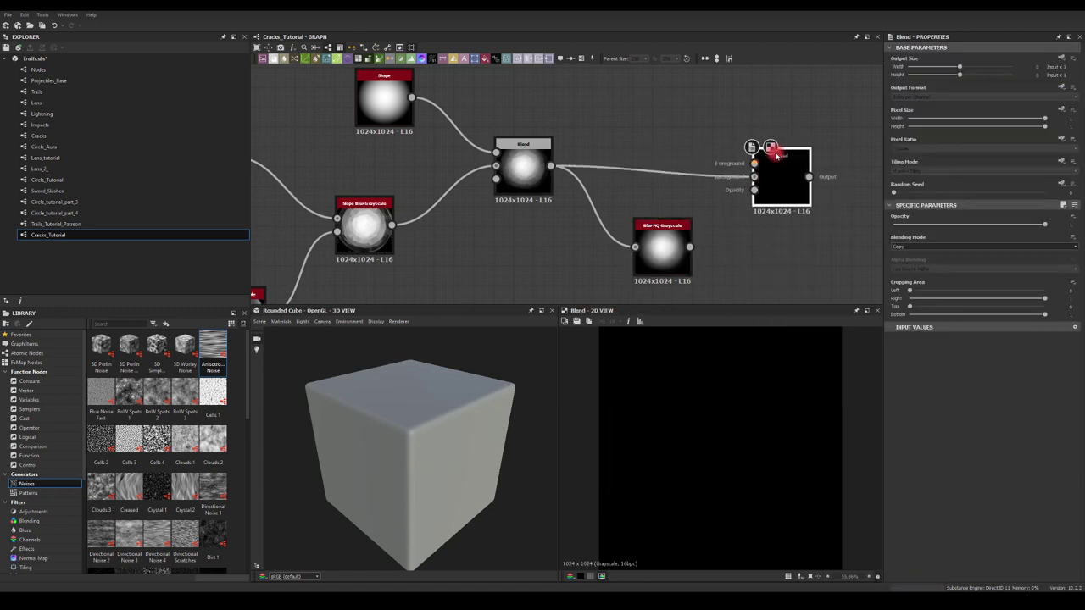
{"action": "left_click_drag", "start_coordinate": [690, 246], "coordinate": [761, 167]}
{"action": "left_click", "coordinate": [900, 246]}
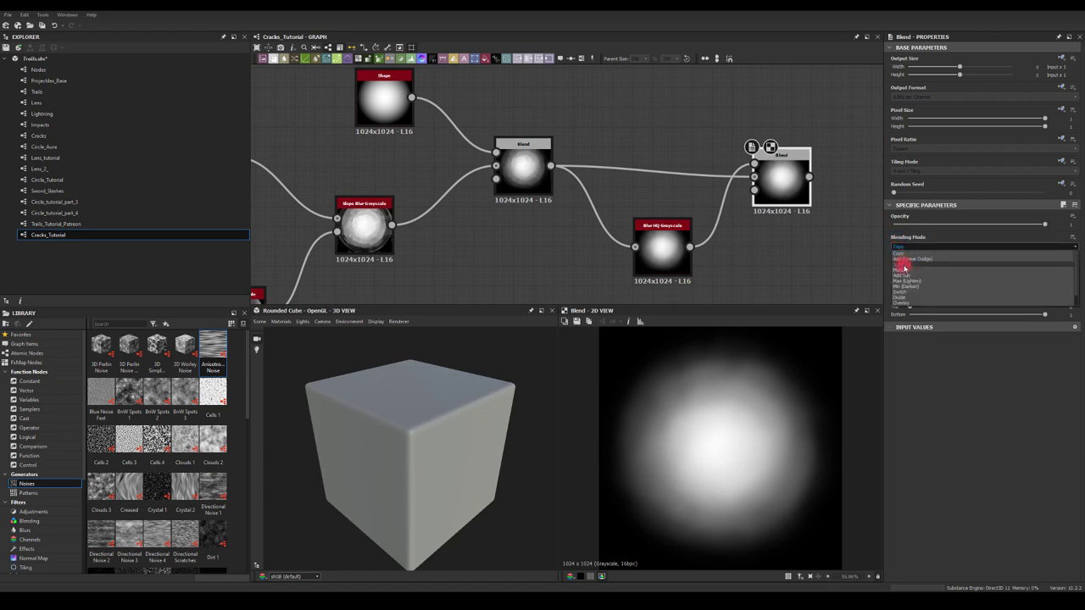
{"action": "left_click", "coordinate": [904, 267]}
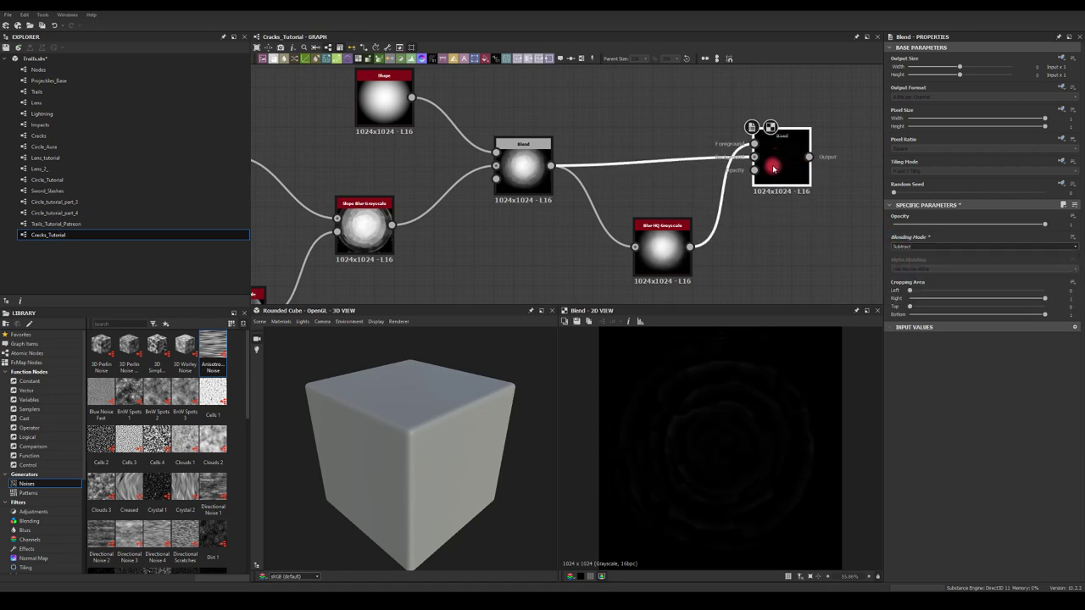
{"action": "middle_click_drag", "start_coordinate": [750, 256], "coordinate": [633, 204]}
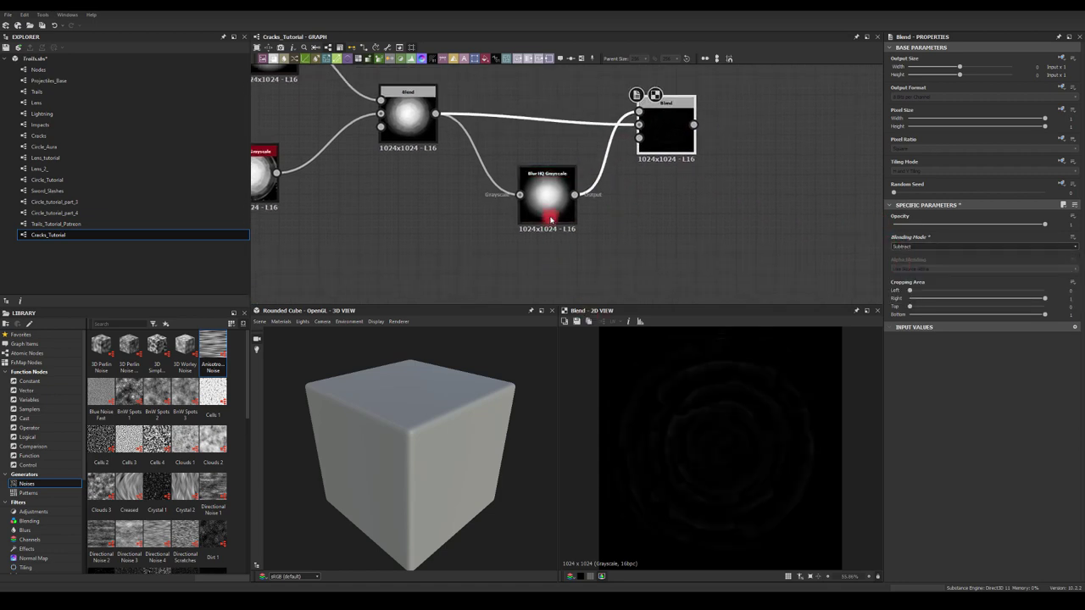
{"action": "left_click_drag", "start_coordinate": [659, 121], "coordinate": [651, 115]}
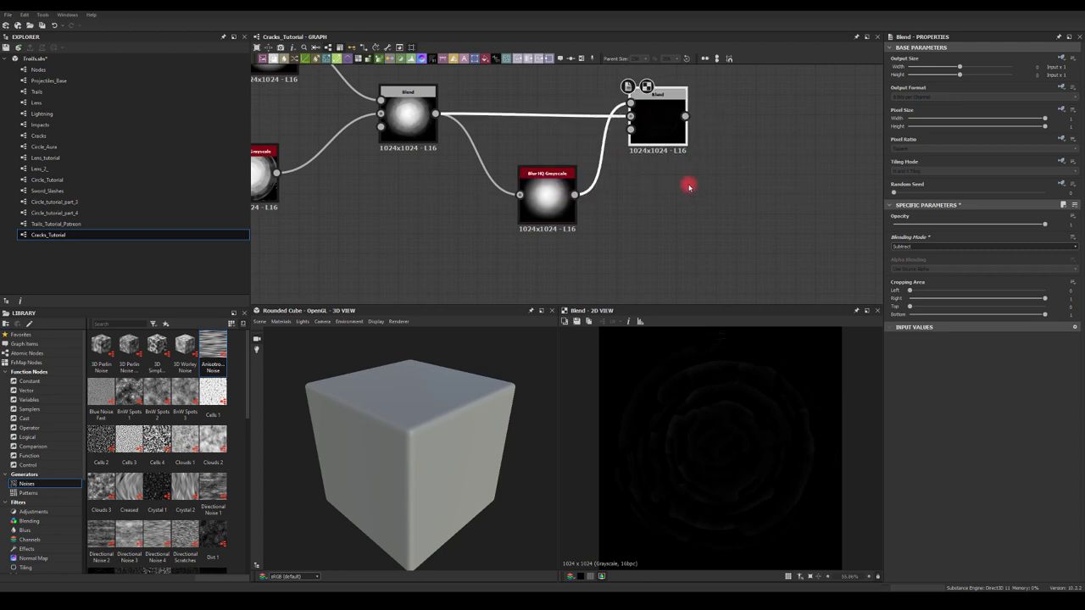
{"action": "middle_click_drag", "start_coordinate": [689, 186], "coordinate": [644, 210]}
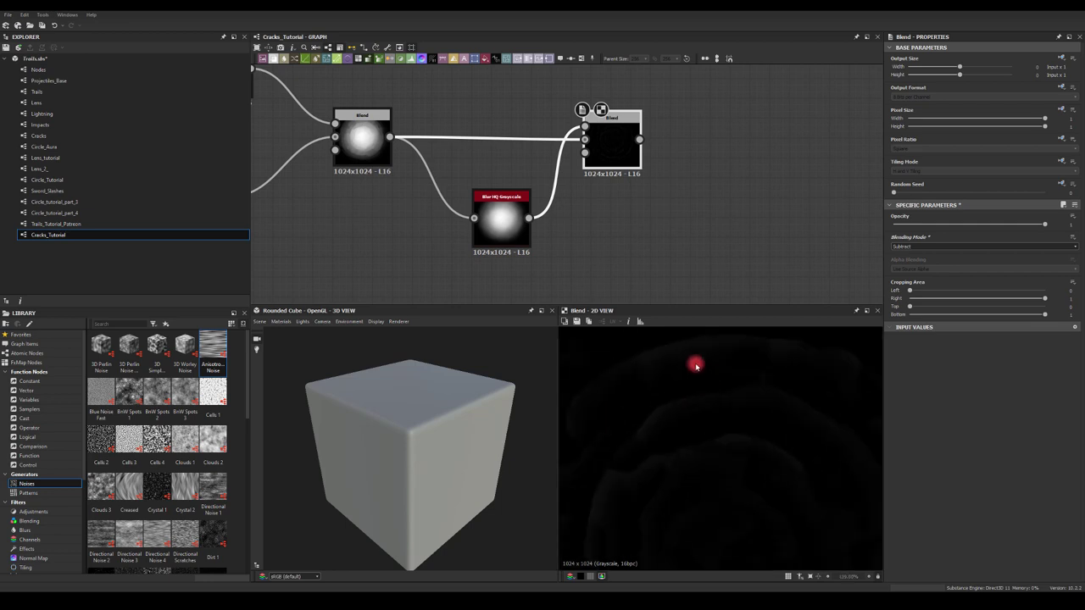
Add an Auto Levels node fed by the Subtract Blend output.
{"action": "middle_click_drag", "start_coordinate": [705, 158], "coordinate": [663, 178]}
{"action": "left_click_drag", "start_coordinate": [597, 161], "coordinate": [659, 150]}
{"action": "type", "text": "au"}
{"action": "left_click", "coordinate": [684, 178]}
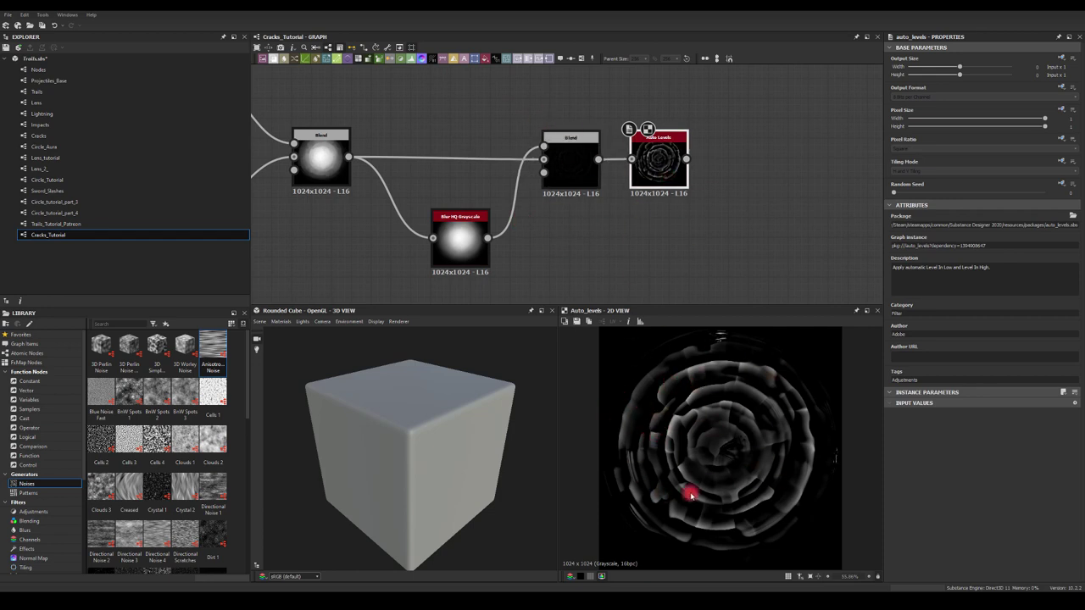
Add a Histogram Scan node after Auto Levels and set its Position to 0.84.
{"action": "left_click_drag", "start_coordinate": [688, 159], "coordinate": [752, 167]}
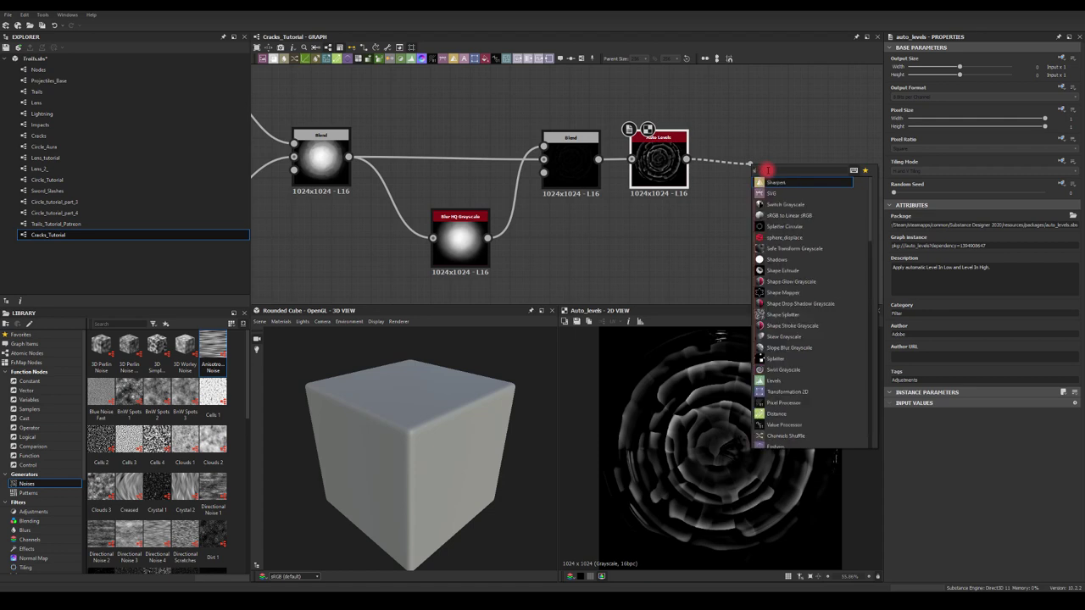
{"action": "type", "text": "scan"}
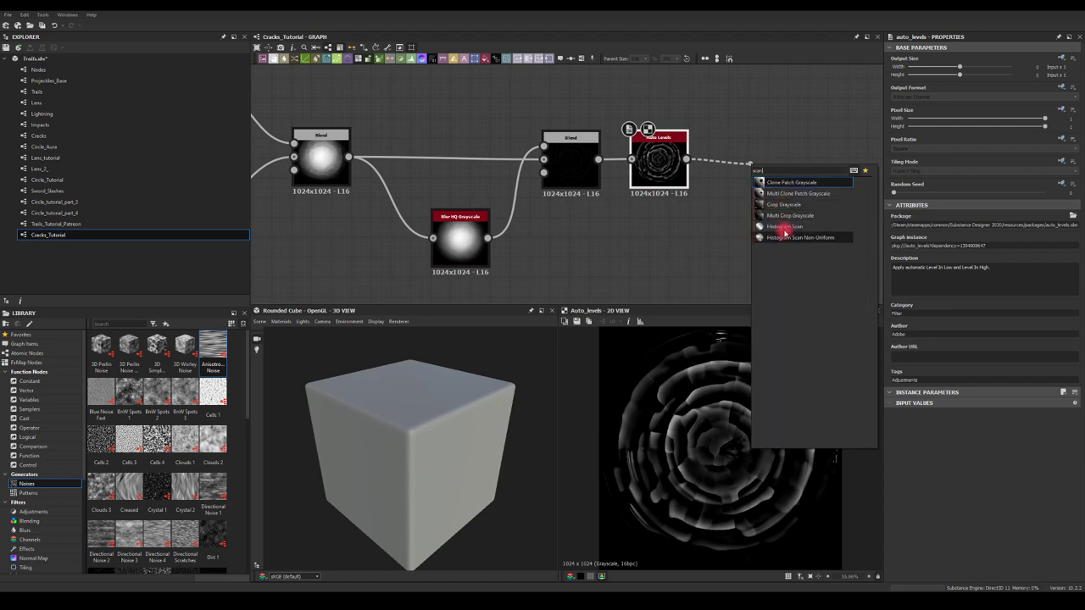
{"action": "left_click", "coordinate": [784, 228]}
{"action": "left_click_drag", "start_coordinate": [895, 415], "coordinate": [1019, 416]}
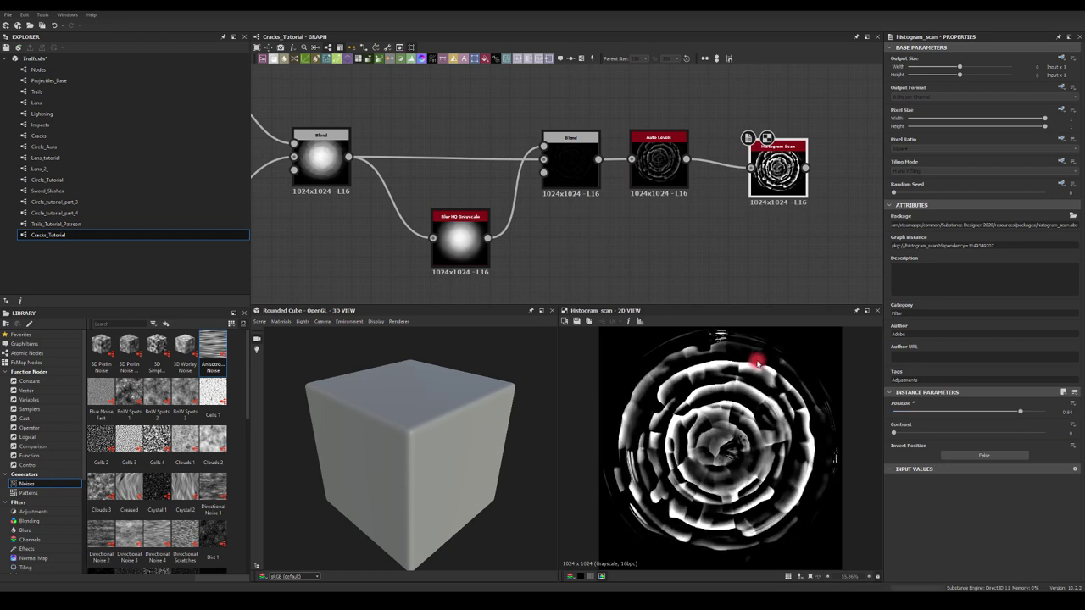
Set the Intensity to 0.72 and Quality to 1 on the Blur HQ Grayscale feeding the Subtract Blend.
{"action": "middle_click_drag", "start_coordinate": [597, 258], "coordinate": [619, 241]}
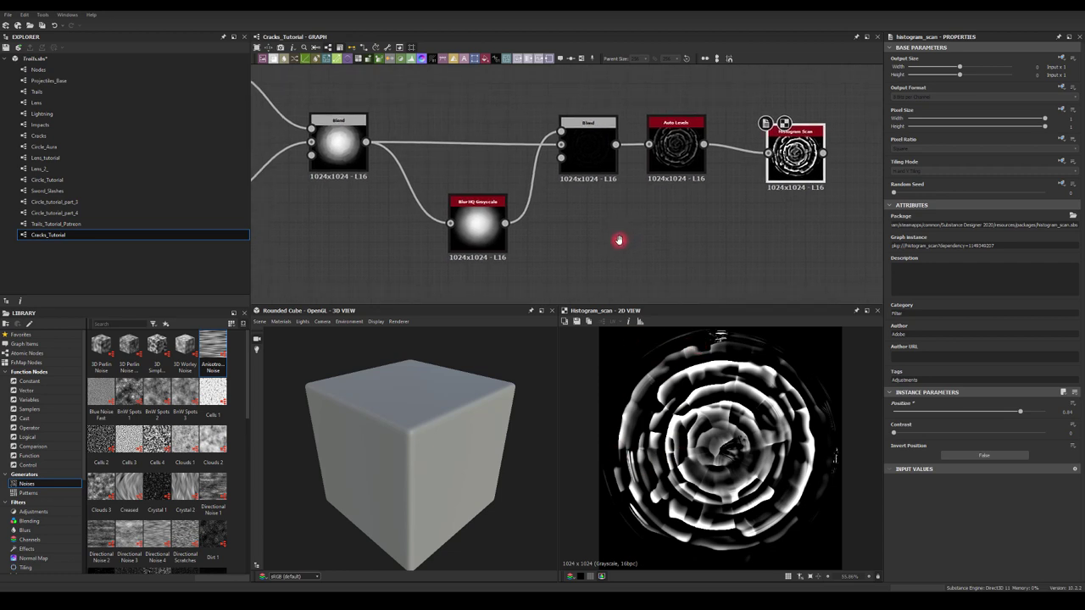
{"action": "left_click", "coordinate": [487, 222]}
{"action": "left_click_drag", "start_coordinate": [984, 412], "coordinate": [901, 413]}
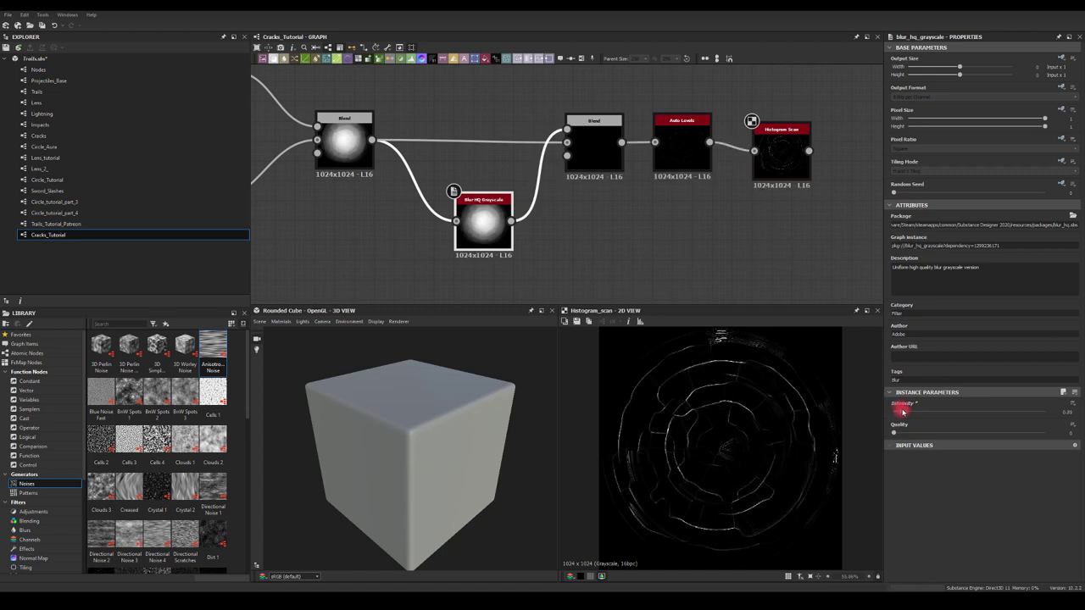
{"action": "left_click", "coordinate": [985, 435]}
Set Samples to 23 and Intensity to 1.12 on the Slope Blur Grayscale feeding the Multiply Blend.
{"action": "middle_click_drag", "start_coordinate": [610, 240], "coordinate": [673, 244]}
{"action": "middle_click_drag", "start_coordinate": [421, 230], "coordinate": [618, 262]}
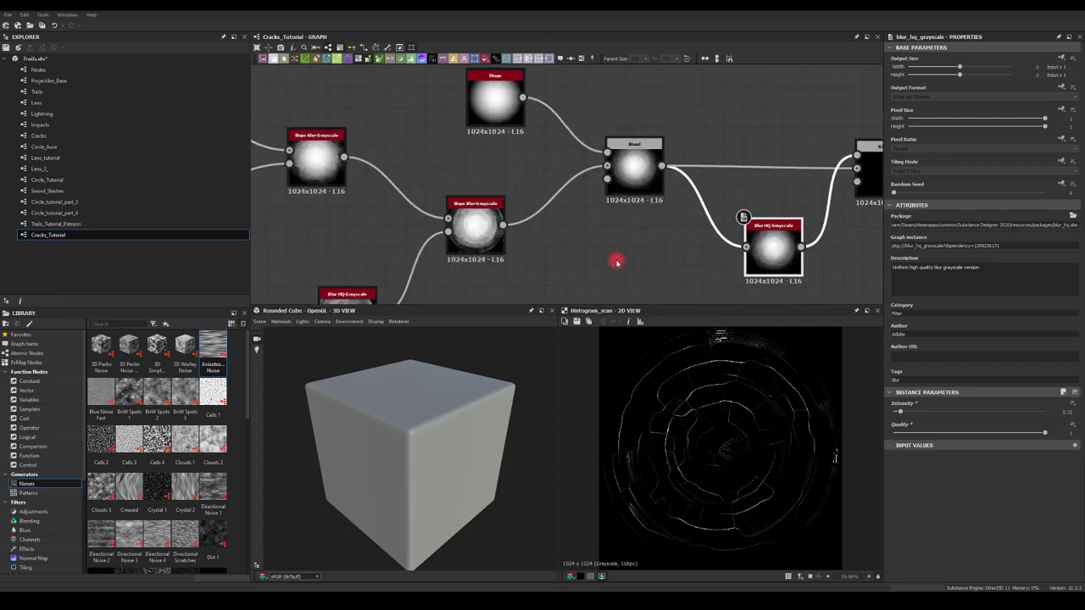
{"action": "left_click", "coordinate": [626, 162]}
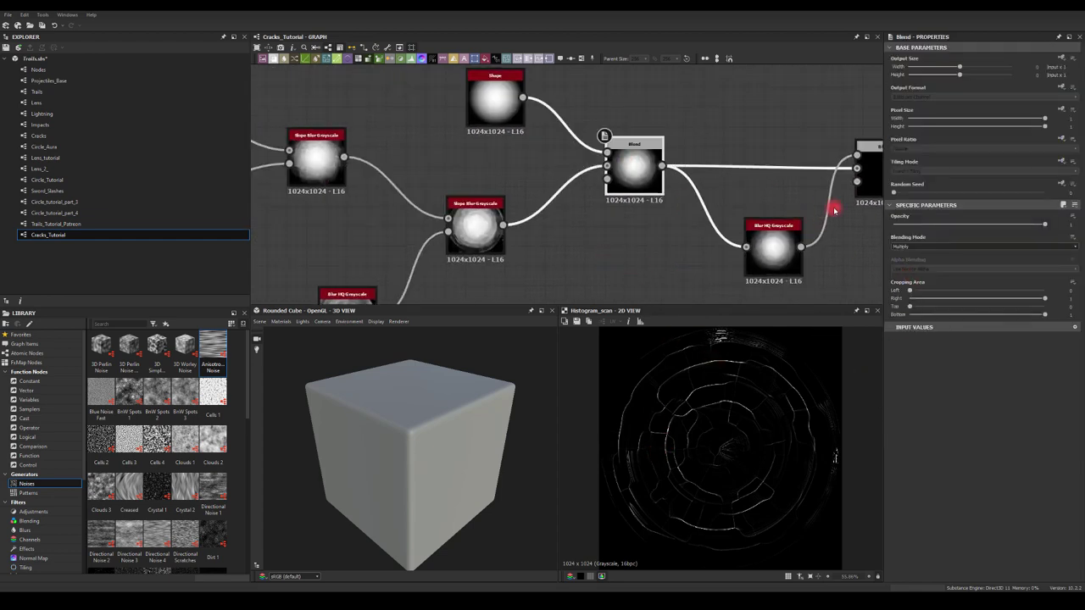
{"action": "left_click", "coordinate": [483, 94]}
{"action": "left_click", "coordinate": [460, 223]}
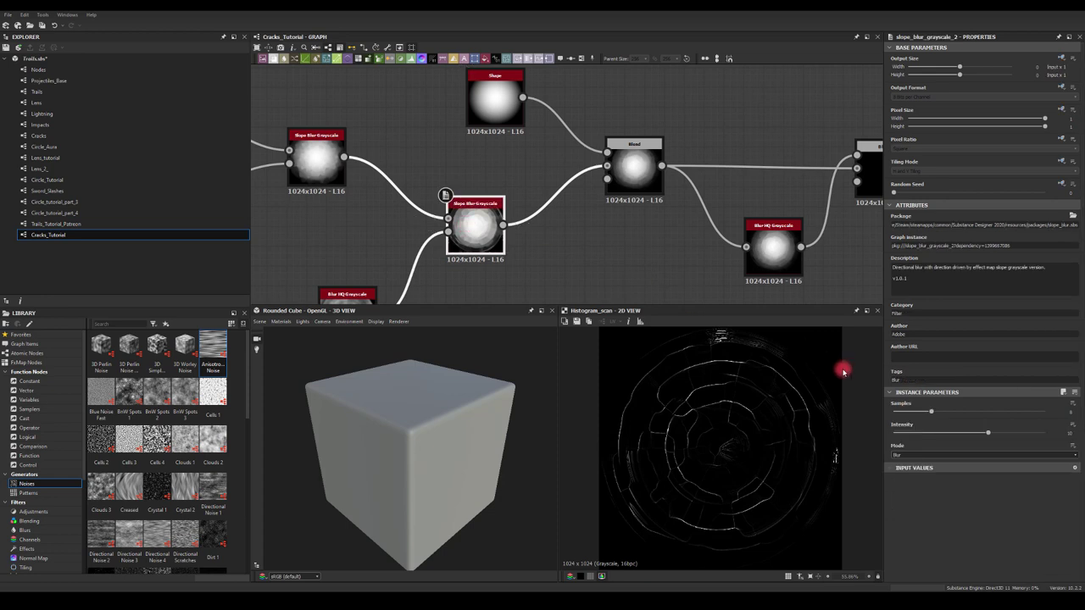
{"action": "left_click_drag", "start_coordinate": [936, 417], "coordinate": [901, 427]}
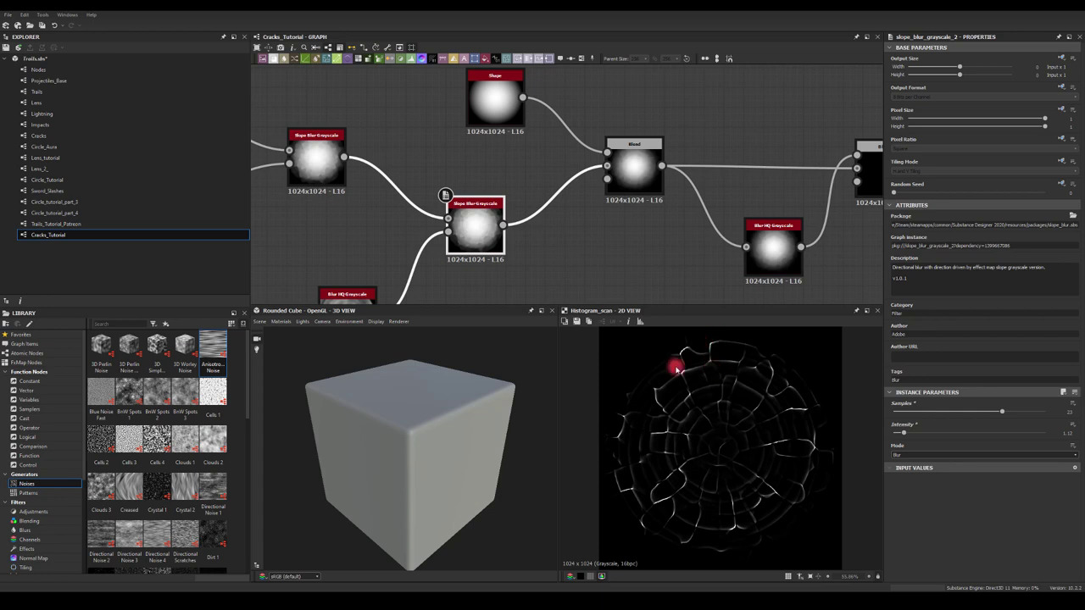
Move the Histogram Scan node next to Auto Levels, aligned in the same row.
{"action": "middle_click_drag", "start_coordinate": [830, 241], "coordinate": [581, 228]}
{"action": "middle_click_drag", "start_coordinate": [730, 212], "coordinate": [610, 220]}
{"action": "left_click", "coordinate": [696, 165]}
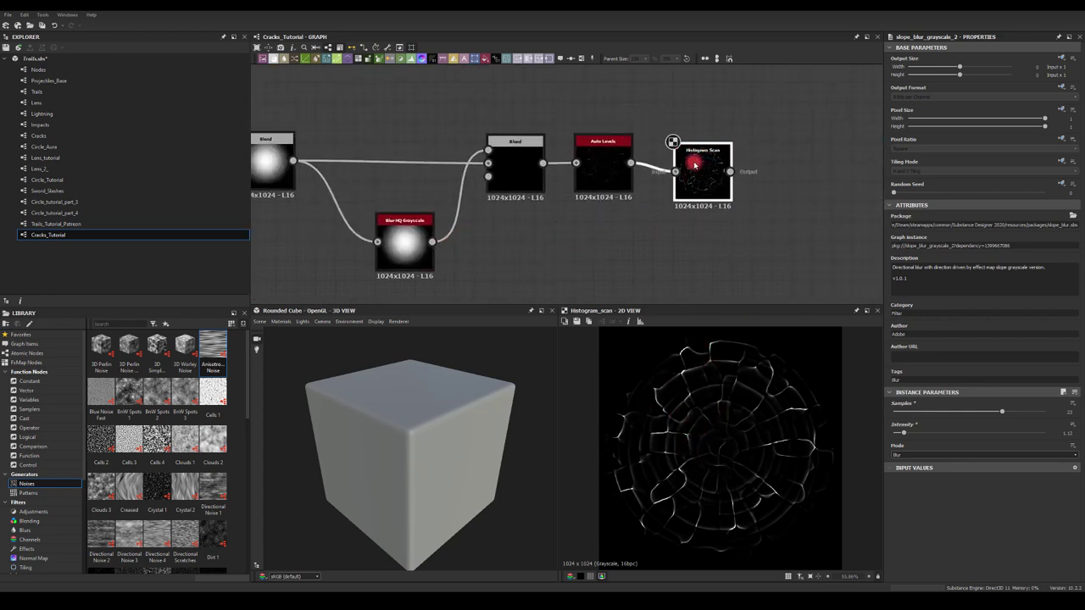
{"action": "left_click_drag", "start_coordinate": [694, 164], "coordinate": [690, 166]}
{"action": "middle_click_drag", "start_coordinate": [741, 227], "coordinate": [655, 236]}
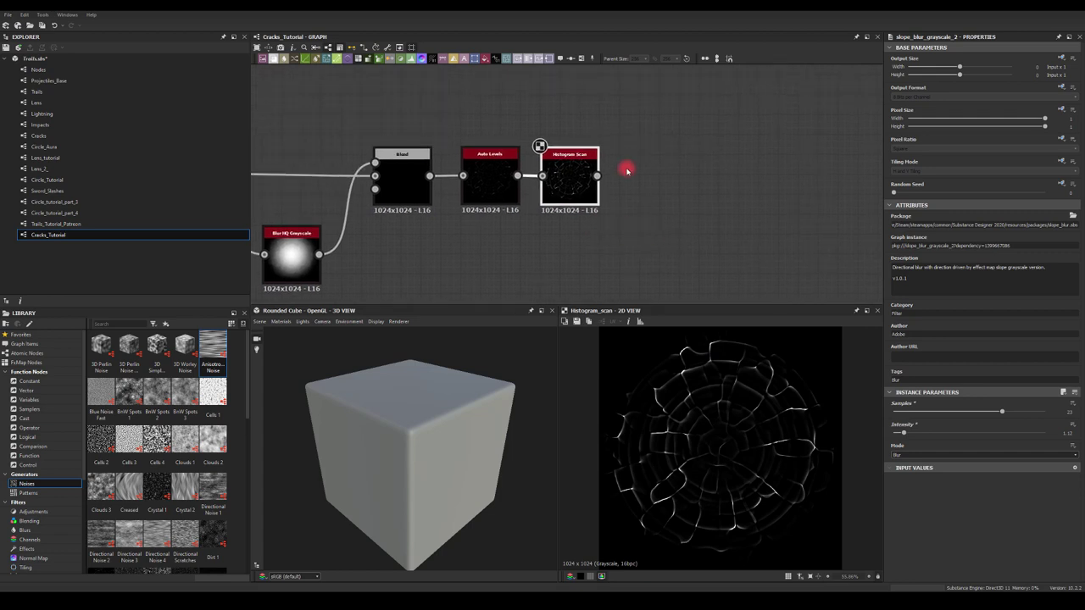
Review the node chain from the Slope Blur Grayscale nodes through to the Histogram Scan.
{"action": "middle_click_drag", "start_coordinate": [624, 140], "coordinate": [596, 165]}
{"action": "scroll", "coordinate": [604, 173], "scroll_direction": "down", "scroll_amount": 2}
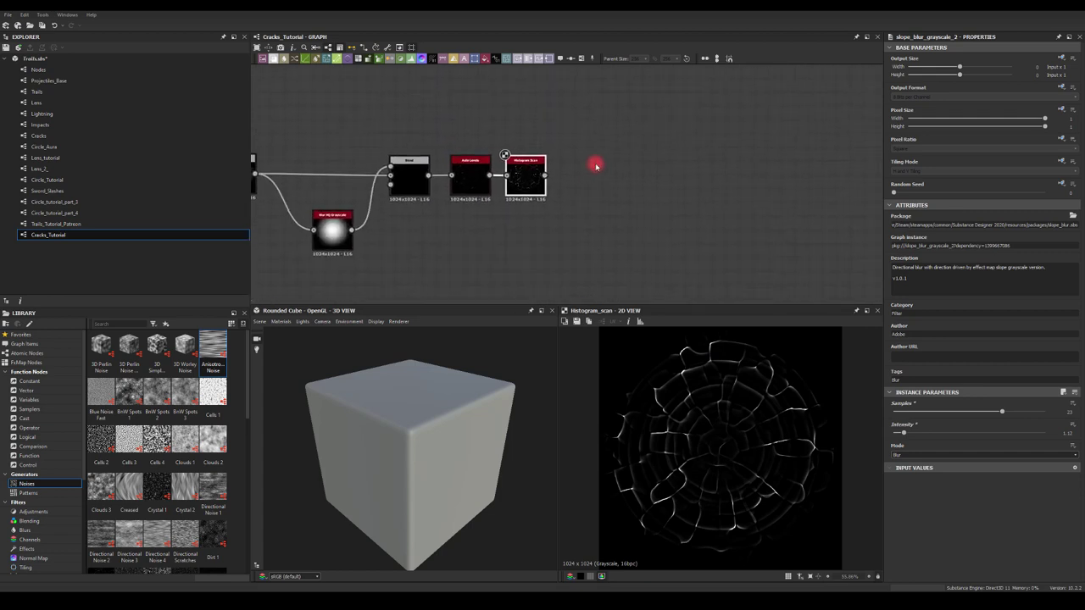
{"action": "middle_click_drag", "start_coordinate": [304, 126], "coordinate": [675, 106]}
{"action": "scroll", "coordinate": [566, 121], "scroll_direction": "up", "scroll_amount": 1}
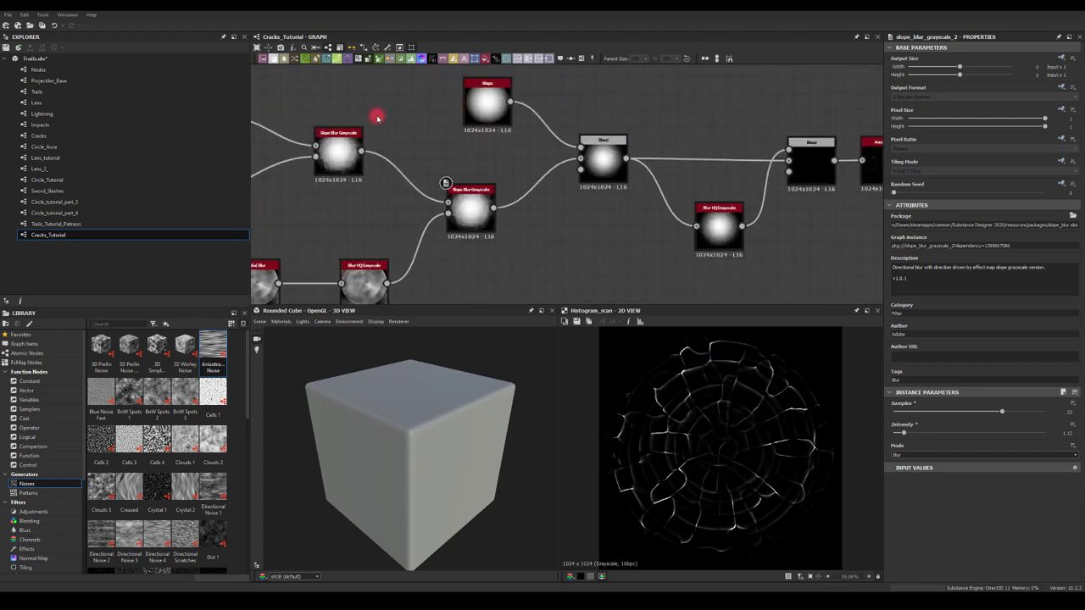
{"action": "middle_click_drag", "start_coordinate": [455, 131], "coordinate": [685, 125]}
{"action": "middle_click_drag", "start_coordinate": [566, 207], "coordinate": [370, 185]}
{"action": "middle_click_drag", "start_coordinate": [623, 196], "coordinate": [366, 215]}
{"action": "middle_click_drag", "start_coordinate": [698, 220], "coordinate": [552, 227]}
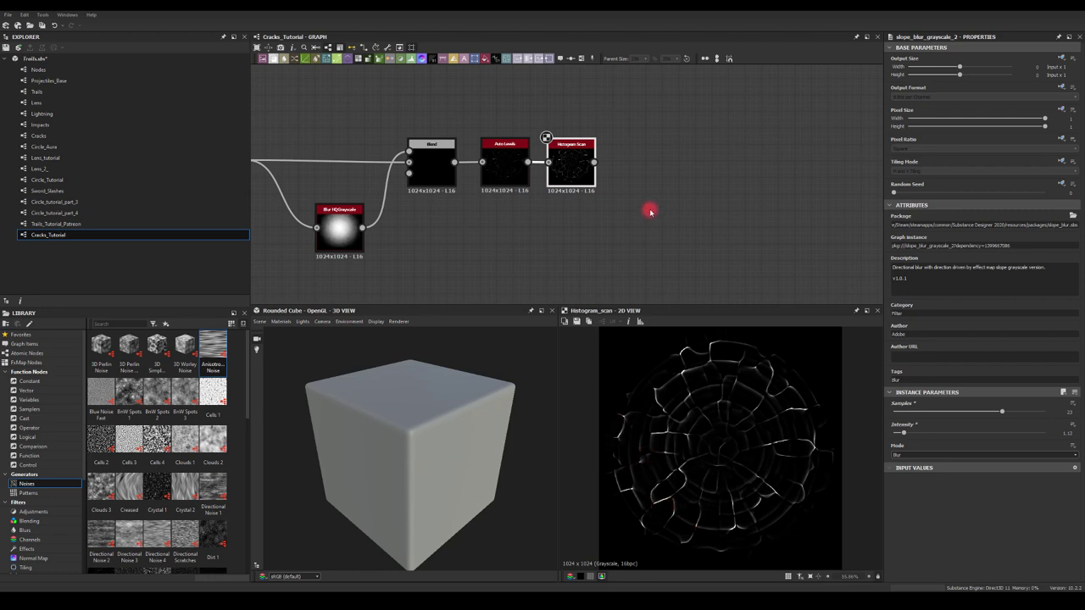
{"action": "middle_click_drag", "start_coordinate": [651, 190], "coordinate": [649, 193]}
Add a Gradient Map node fed by the Histogram Scan output.
{"action": "left_click_drag", "start_coordinate": [606, 167], "coordinate": [710, 167]}
{"action": "type", "text": "gr"}
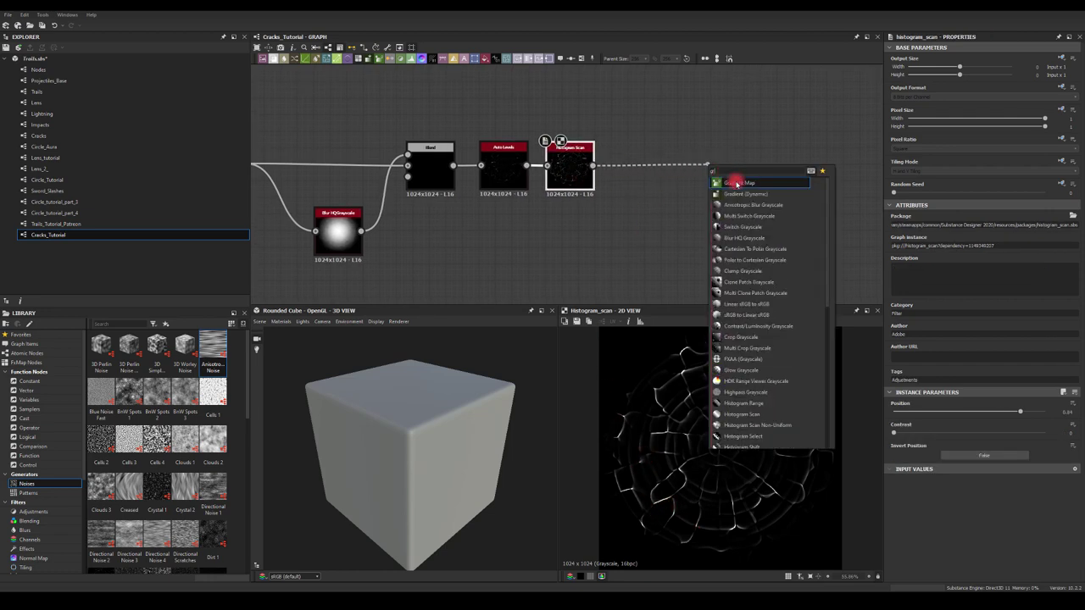
{"action": "left_click", "coordinate": [734, 183]}
Edit the Gradient Map's gradient, adding a red key and an orange key between black and white.
{"action": "left_click", "coordinate": [1053, 299]}
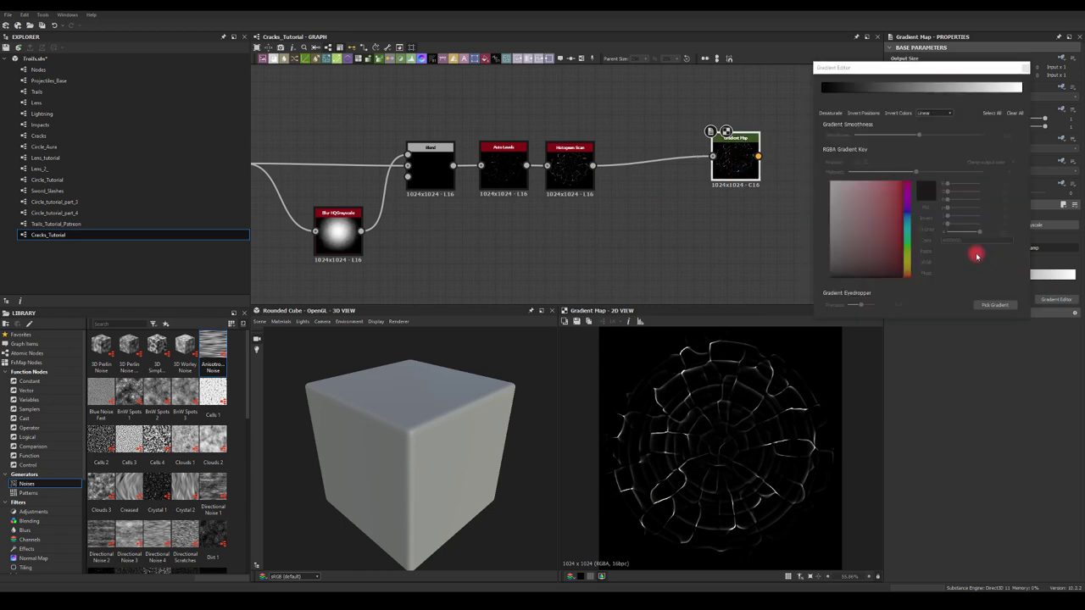
{"action": "left_click", "coordinate": [891, 91]}
{"action": "left_click", "coordinate": [898, 183]}
{"action": "left_click", "coordinate": [934, 90]}
{"action": "left_click_drag", "start_coordinate": [907, 274], "coordinate": [906, 267]}
{"action": "left_click_drag", "start_coordinate": [889, 211], "coordinate": [935, 158]}
Keep the gradient interpolation Linear, shift the orange key slightly towards the red one, and close the Gradient Editor.
{"action": "left_click", "coordinate": [929, 113]}
{"action": "left_click", "coordinate": [929, 113]}
{"action": "left_click", "coordinate": [927, 113]}
{"action": "left_click", "coordinate": [963, 109]}
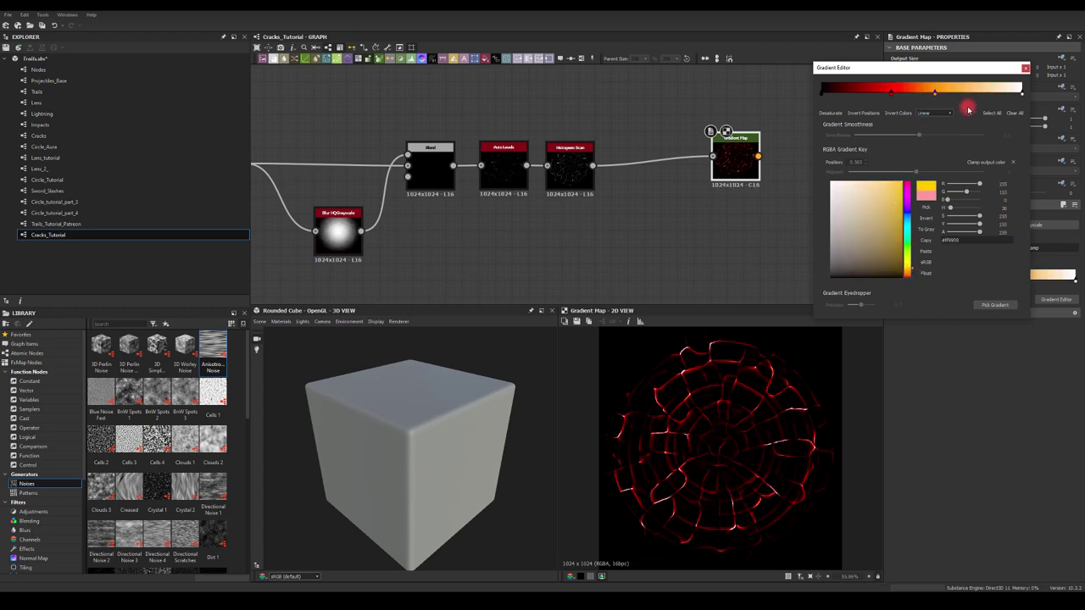
{"action": "left_click", "coordinate": [920, 95]}
{"action": "left_click_drag", "start_coordinate": [935, 97], "coordinate": [921, 97]}
{"action": "left_click", "coordinate": [1026, 67]}
Move the Gradient Map further from the Histogram Scan and add a Glow node fed by the Gradient Map output.
{"action": "middle_click_drag", "start_coordinate": [755, 111], "coordinate": [735, 111]}
{"action": "left_click_drag", "start_coordinate": [714, 154], "coordinate": [762, 160]}
{"action": "middle_click_drag", "start_coordinate": [797, 164], "coordinate": [752, 167]}
{"action": "left_click_drag", "start_coordinate": [753, 166], "coordinate": [823, 169]}
{"action": "type", "text": "f"}
{"action": "type", "text": "glow"}
{"action": "key", "text": "Return"}
{"action": "left_click_drag", "start_coordinate": [820, 168], "coordinate": [803, 169]}
Set the Glow node's color to yellow, its Clear Amount to 0.51 and its Glow Size slightly above 10.
{"action": "left_click", "coordinate": [909, 477]}
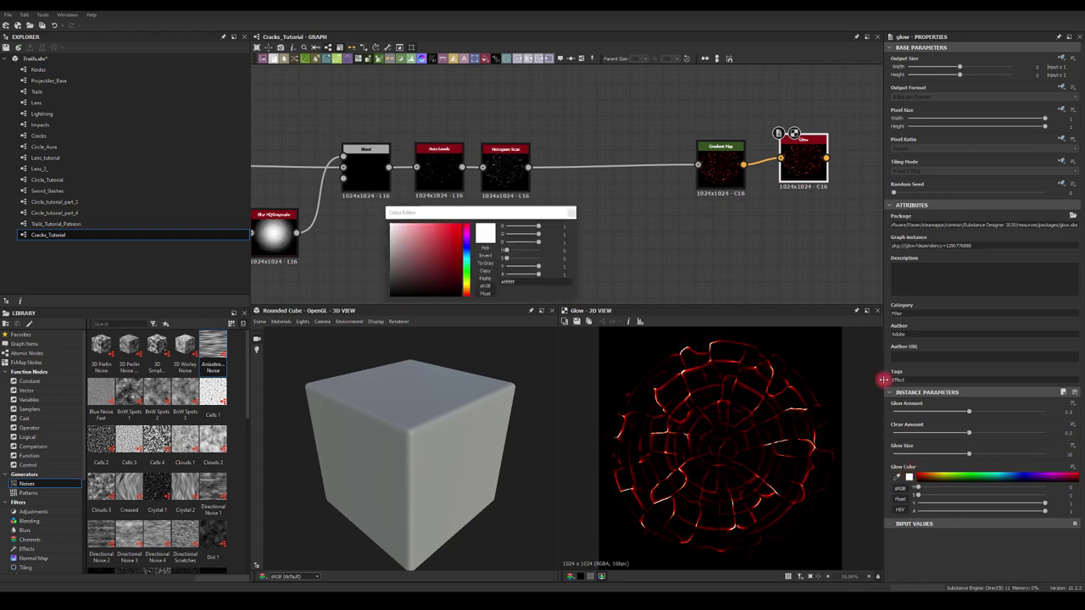
{"action": "left_click", "coordinate": [461, 224]}
{"action": "left_click_drag", "start_coordinate": [469, 289], "coordinate": [467, 286]}
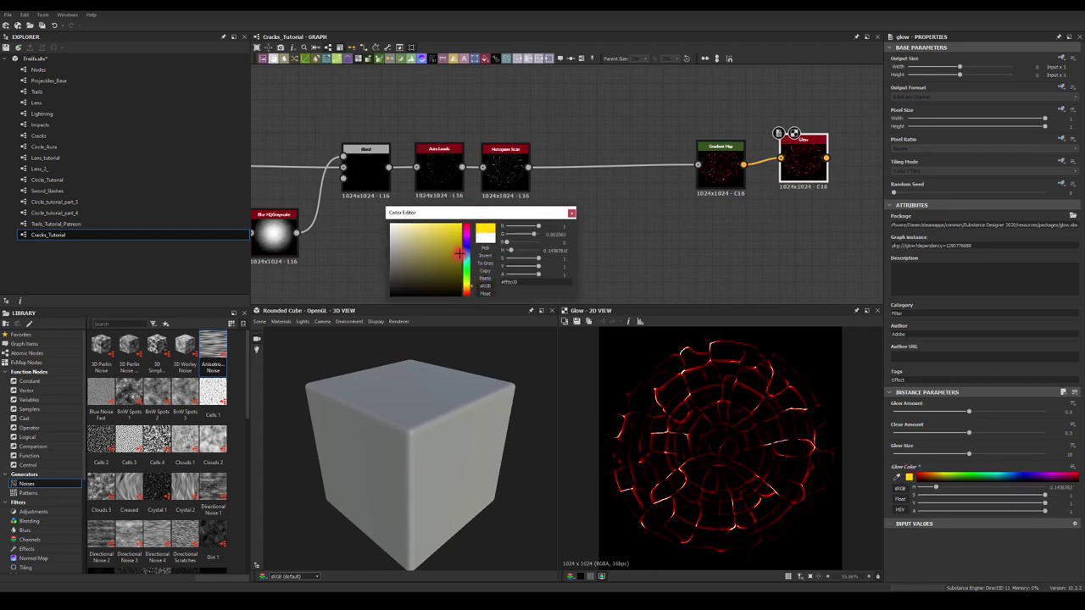
{"action": "left_click", "coordinate": [572, 214]}
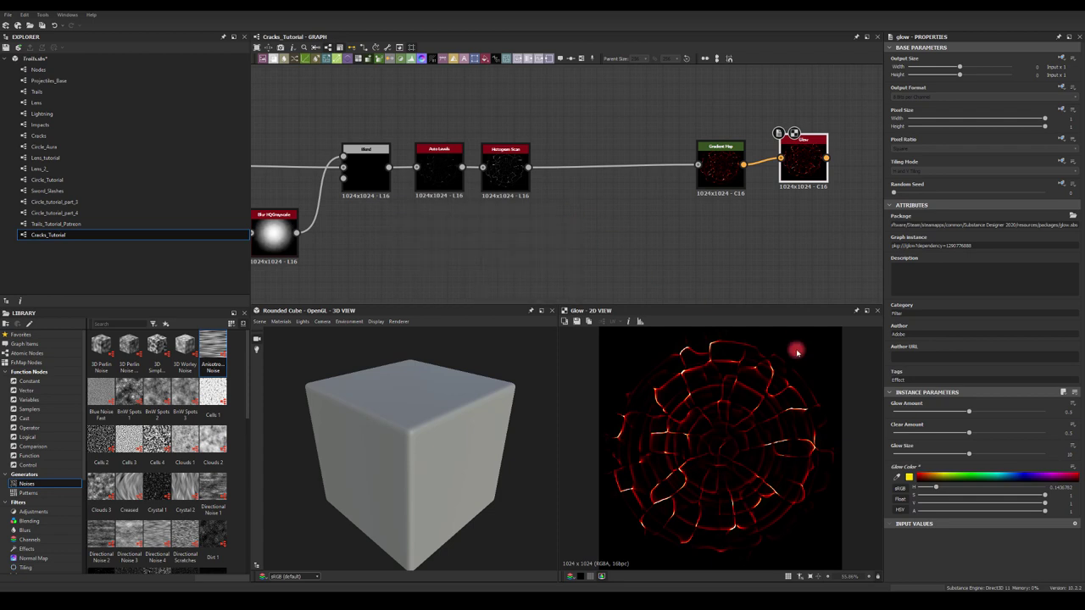
{"action": "mouse_move", "coordinate": [969, 456]}
{"action": "left_mouse_down"}
{"action": "mouse_move", "coordinate": [887, 450]}
{"action": "mouse_move", "coordinate": [978, 450]}
{"action": "mouse_move", "coordinate": [915, 448]}
{"action": "mouse_move", "coordinate": [950, 452]}
{"action": "mouse_move", "coordinate": [995, 434]}
{"action": "mouse_move", "coordinate": [974, 434]}
{"action": "mouse_move", "coordinate": [967, 454]}
{"action": "left_mouse_up"}
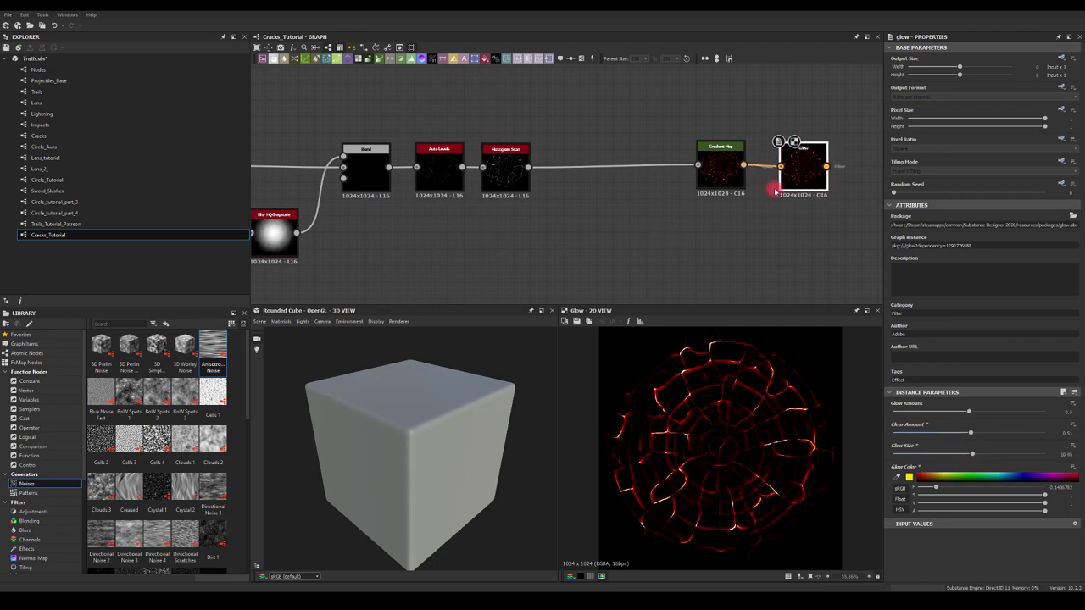
Add a Slope Blur Grayscale node branching from the Histogram Scan output, placed below the Gradient Map connection.
{"action": "middle_click_drag", "start_coordinate": [588, 233], "coordinate": [595, 222]}
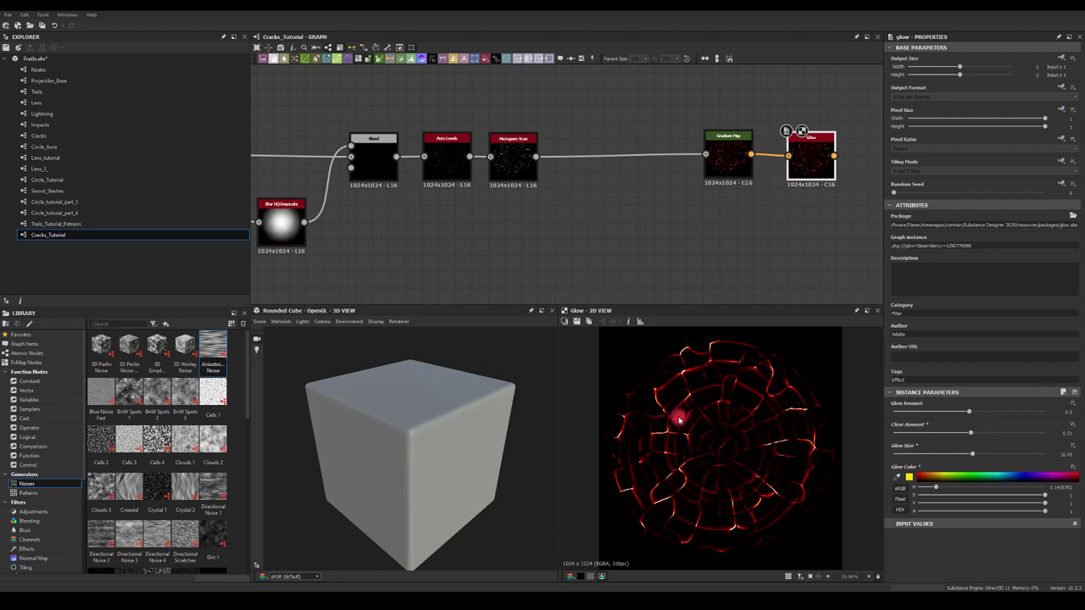
{"action": "left_click_drag", "start_coordinate": [536, 157], "coordinate": [593, 205]}
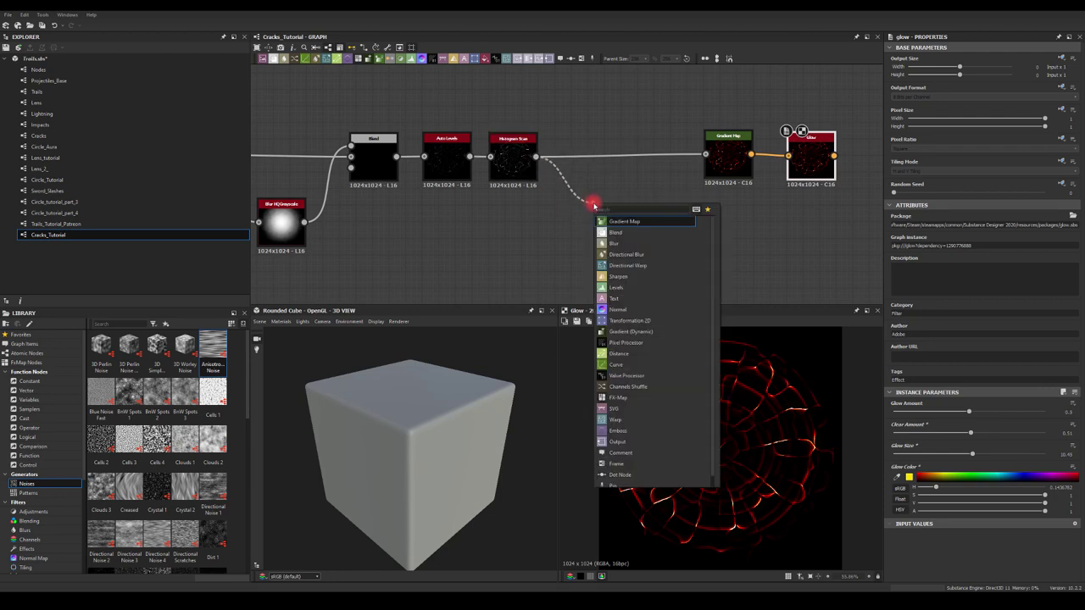
{"action": "type", "text": "slope"}
{"action": "key", "text": "Return"}
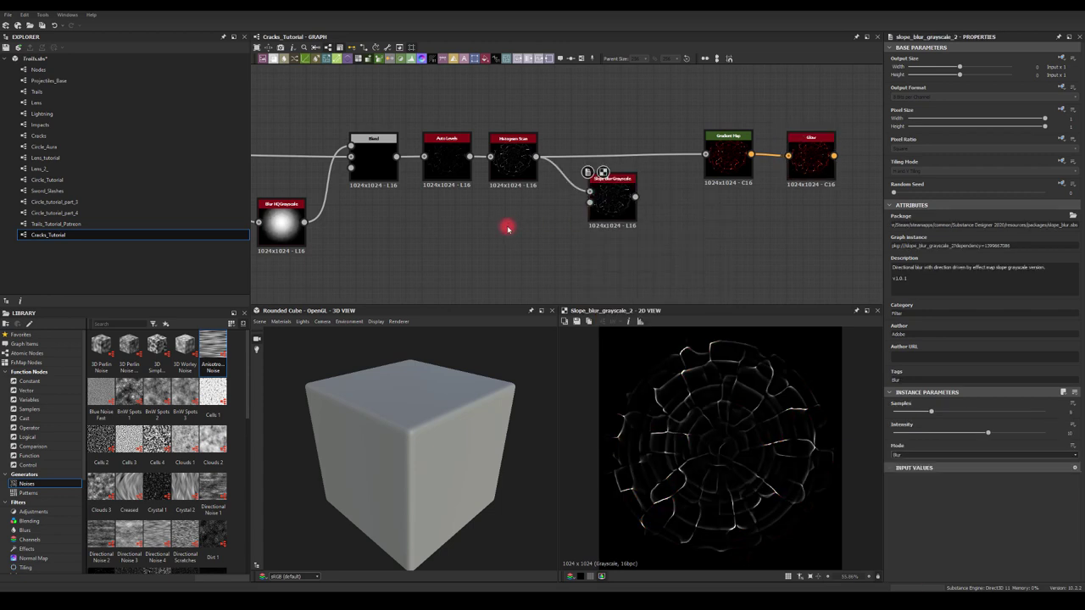
Add a Shape node below the Histogram Scan and set its pattern to Paraboloid.
{"action": "key", "text": "space"}
{"action": "type", "text": "sh"}
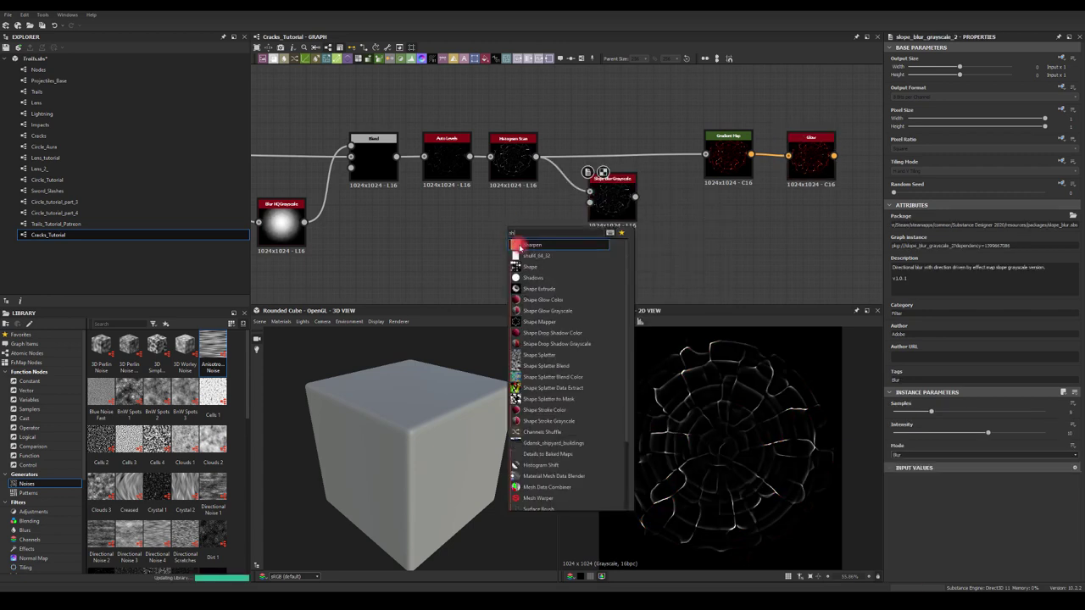
{"action": "left_click", "coordinate": [519, 267]}
{"action": "left_click", "coordinate": [907, 433]}
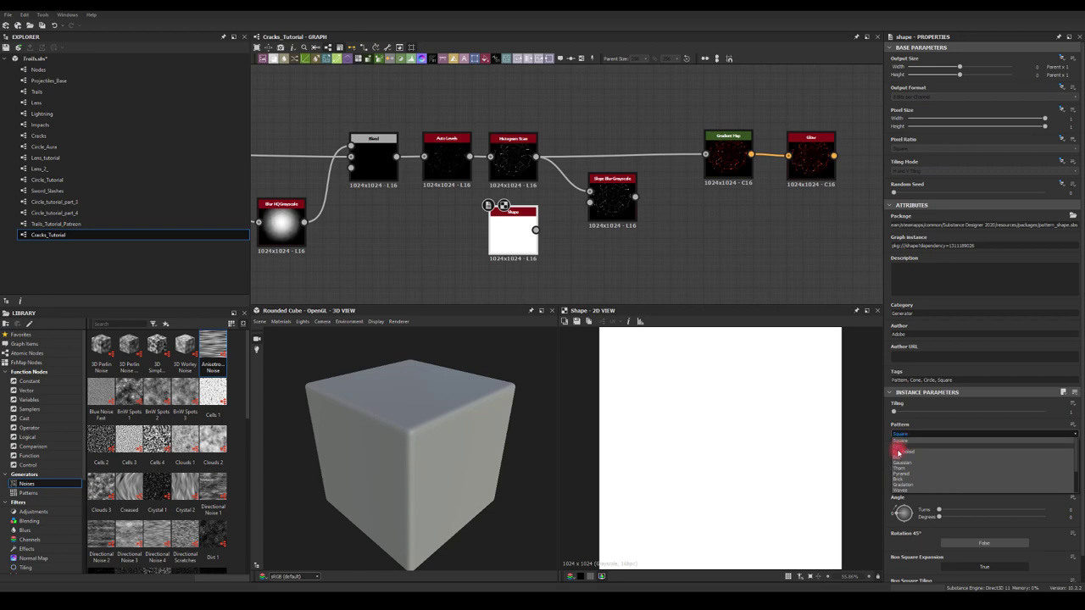
{"action": "left_click", "coordinate": [901, 450]}
Connect the Shape to the new Slope Blur Grayscale's slope input and set Samples to 32 and Intensity to about 3.
{"action": "left_click_drag", "start_coordinate": [535, 229], "coordinate": [610, 197]}
{"action": "left_click_drag", "start_coordinate": [908, 414], "coordinate": [1045, 411]}
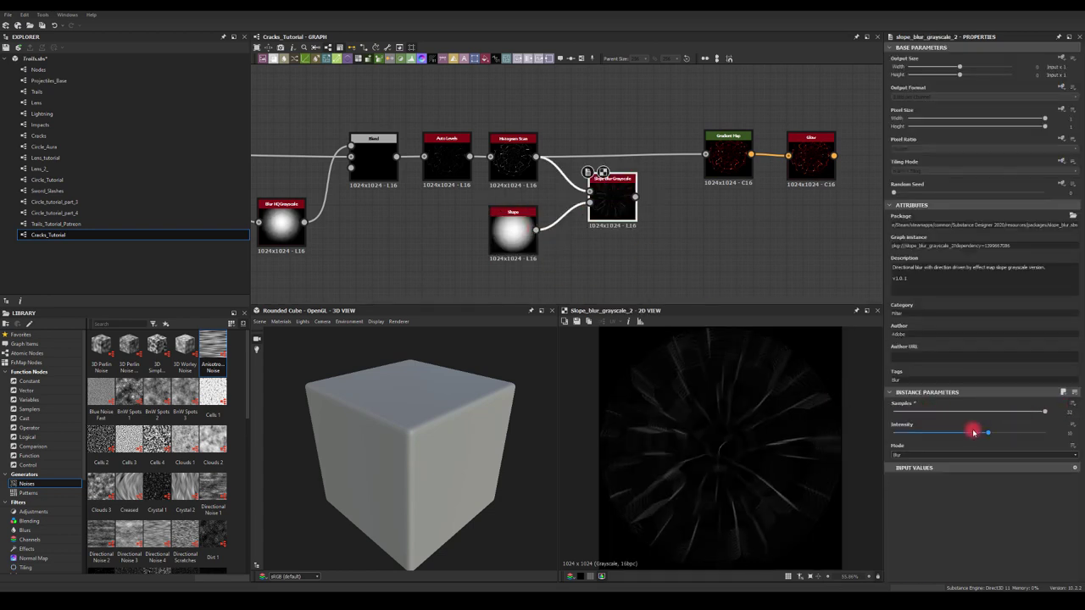
{"action": "left_click_drag", "start_coordinate": [985, 433], "coordinate": [917, 438]}
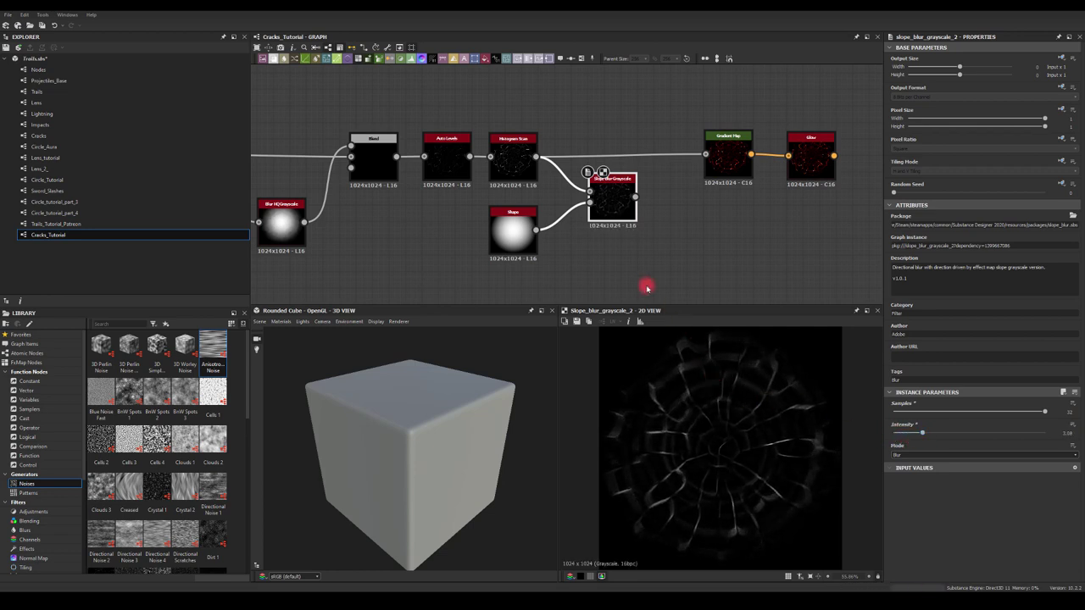
Duplicate the Slope Blur Grayscale below the original with the same inputs and make its Intensity negative, about -3.
{"action": "left_click_drag", "start_coordinate": [624, 199], "coordinate": [596, 262]}
{"action": "key", "text": "ctrl+d"}
{"action": "middle_click_drag", "start_coordinate": [628, 238], "coordinate": [654, 185]}
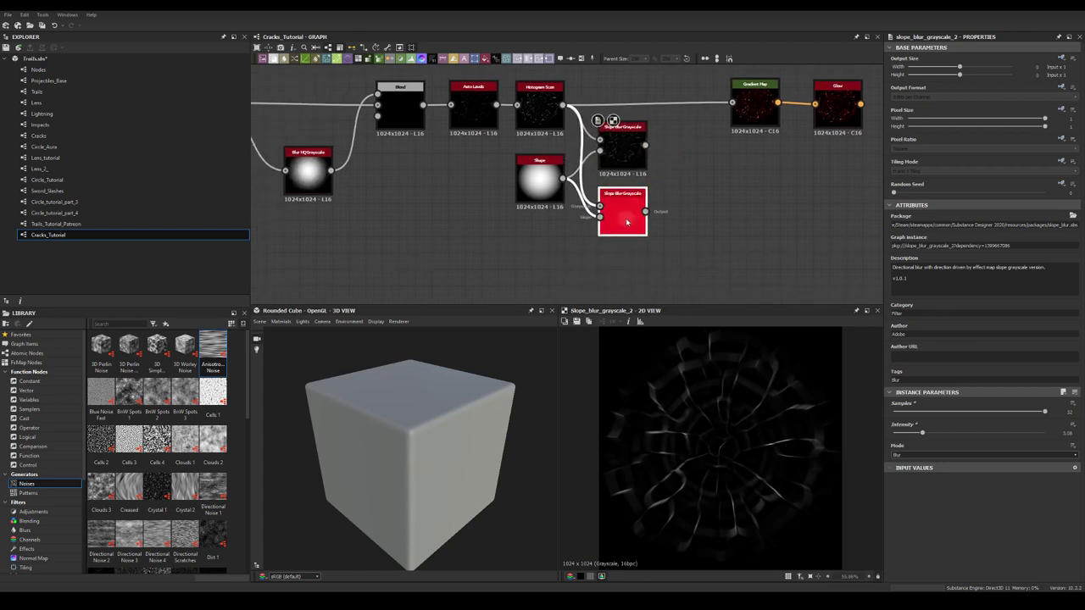
{"action": "type", "text": "-"}
{"action": "key", "text": "Return"}
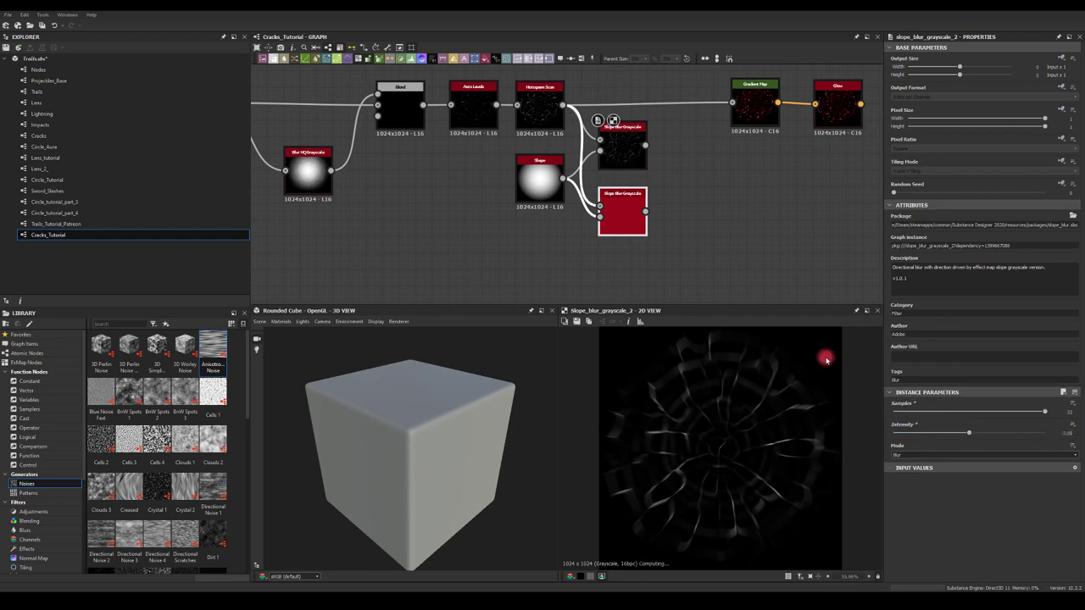
Add a Blend node that combines the outputs of the two Slope Blur Grayscale nodes.
{"action": "left_click_drag", "start_coordinate": [668, 196], "coordinate": [680, 178]}
{"action": "type", "text": "bl"}
{"action": "left_click", "coordinate": [691, 198]}
{"action": "left_click_drag", "start_coordinate": [646, 144], "coordinate": [683, 167]}
Move the Gradient Map and Glow nodes farther along the graph to make room after the new Blend.
{"action": "middle_click_drag", "start_coordinate": [692, 122], "coordinate": [606, 159]}
{"action": "left_click_drag", "start_coordinate": [629, 89], "coordinate": [772, 149]}
{"action": "middle_click_drag", "start_coordinate": [749, 198], "coordinate": [556, 249]}
{"action": "left_click_drag", "start_coordinate": [565, 190], "coordinate": [854, 193]}
{"action": "middle_click_drag", "start_coordinate": [689, 164], "coordinate": [737, 141]}
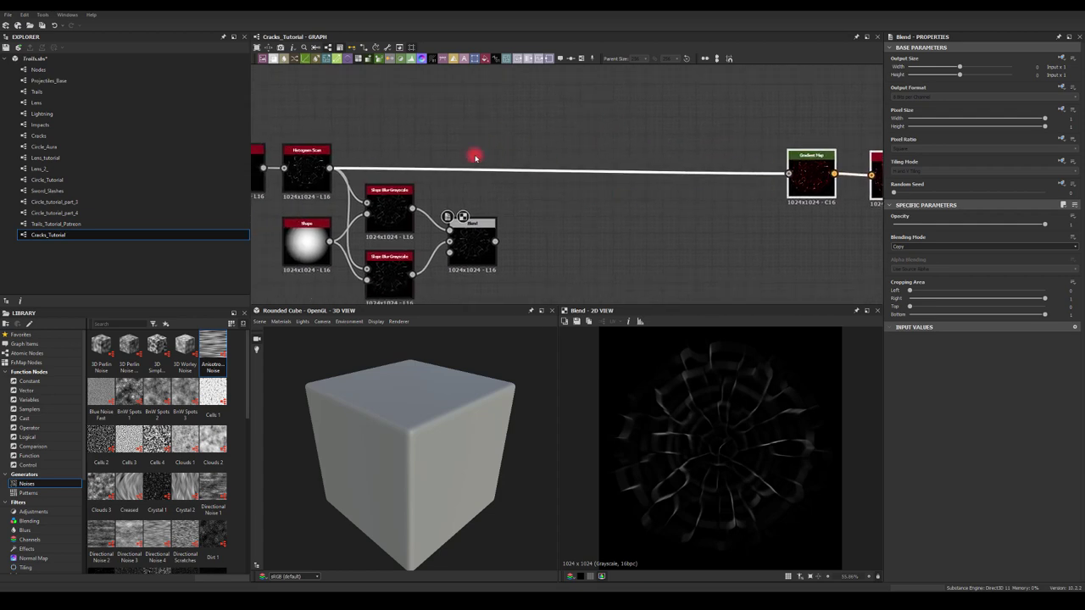
Add a second Blend fed by the first Blend and the Histogram Scan, and change its blending mode.
{"action": "middle_click_drag", "start_coordinate": [476, 158], "coordinate": [516, 141]}
{"action": "left_click_drag", "start_coordinate": [535, 224], "coordinate": [585, 173]}
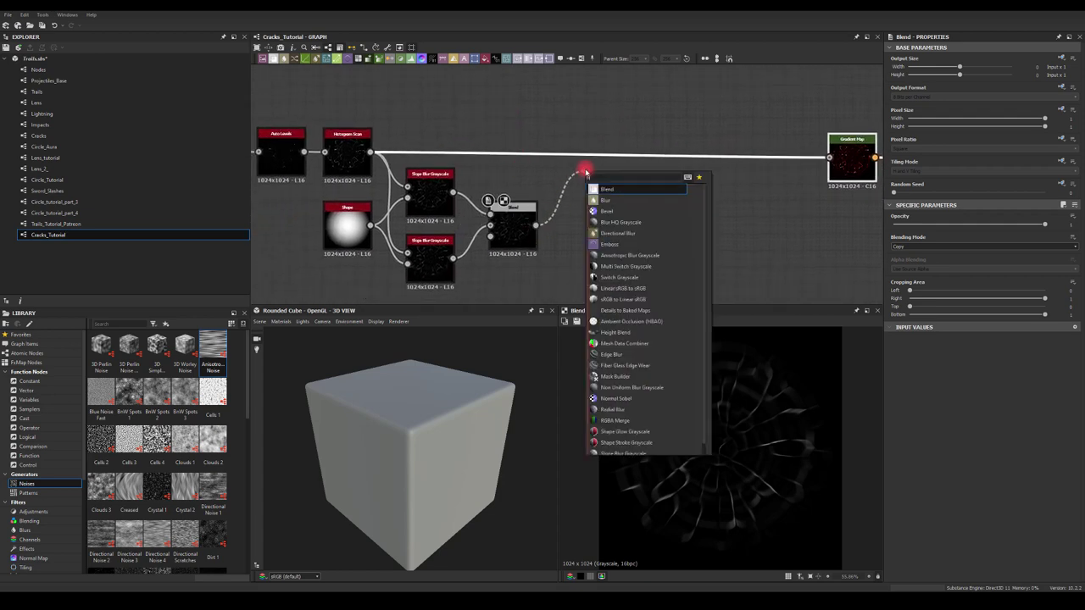
{"action": "left_click", "coordinate": [607, 188]}
{"action": "left_click_drag", "start_coordinate": [370, 152], "coordinate": [589, 166]}
{"action": "left_click", "coordinate": [608, 178]}
{"action": "left_click", "coordinate": [901, 247]}
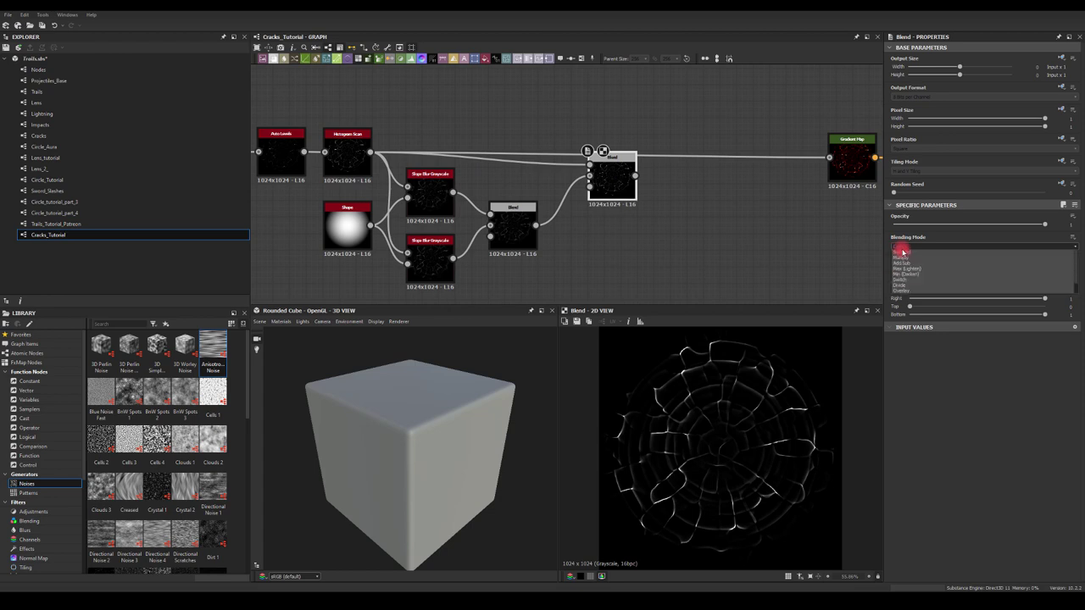
{"action": "left_click", "coordinate": [905, 262]}
Set the blending mode of the Blend joining the two slope blurs to Add (Linear Dodge).
{"action": "middle_click_drag", "start_coordinate": [741, 211], "coordinate": [702, 244]}
{"action": "left_click", "coordinate": [518, 248]}
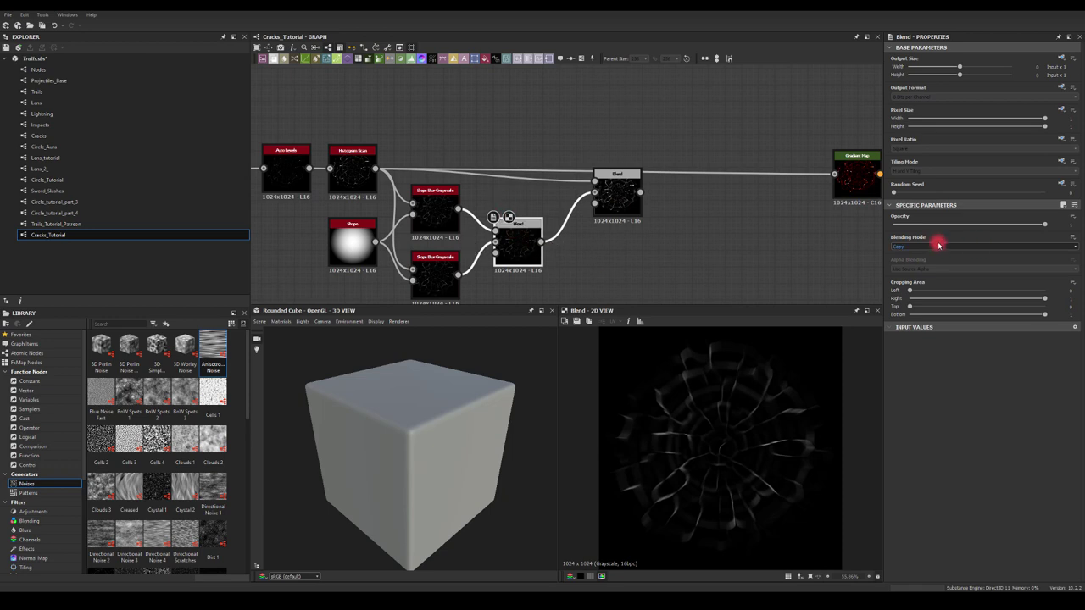
{"action": "left_click", "coordinate": [901, 247]}
{"action": "left_click", "coordinate": [905, 260]}
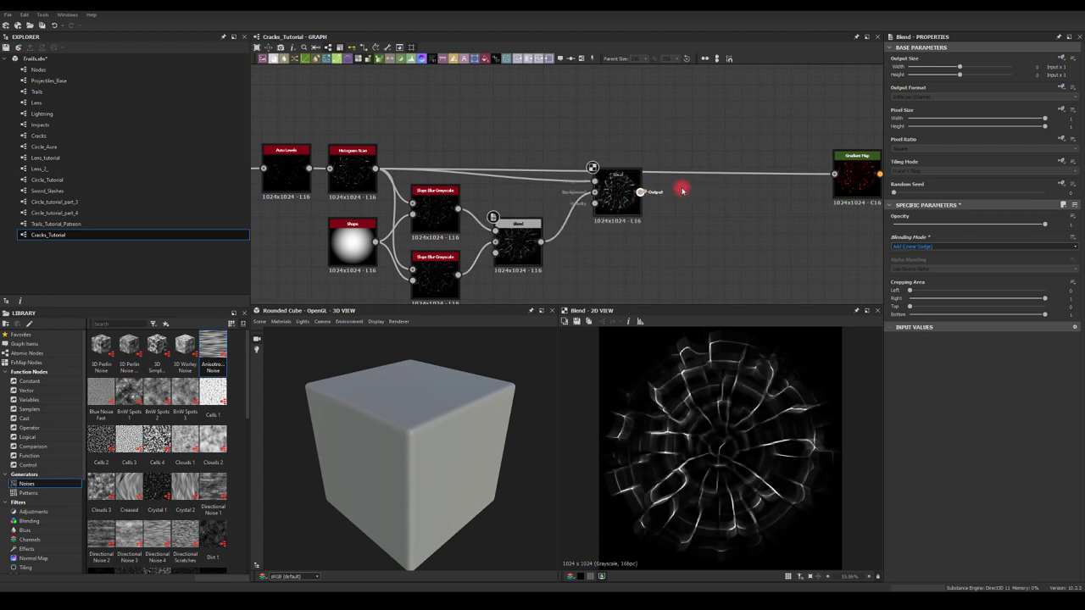
Feed the second Blend into the Gradient Map and preview the Glow node's output.
{"action": "middle_click_drag", "start_coordinate": [798, 144], "coordinate": [516, 121]}
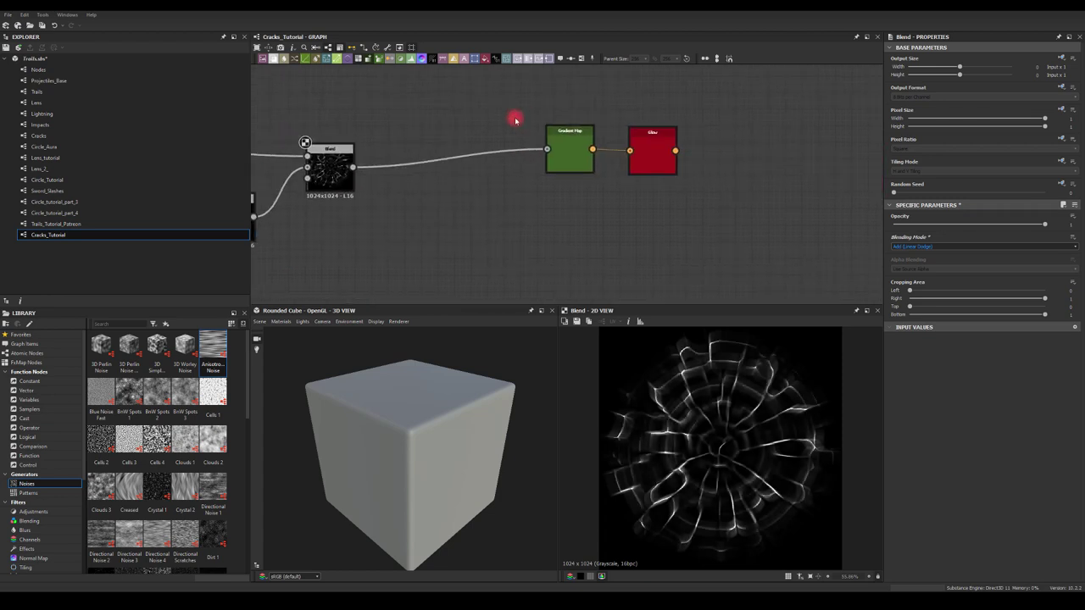
{"action": "double_click", "coordinate": [649, 144]}
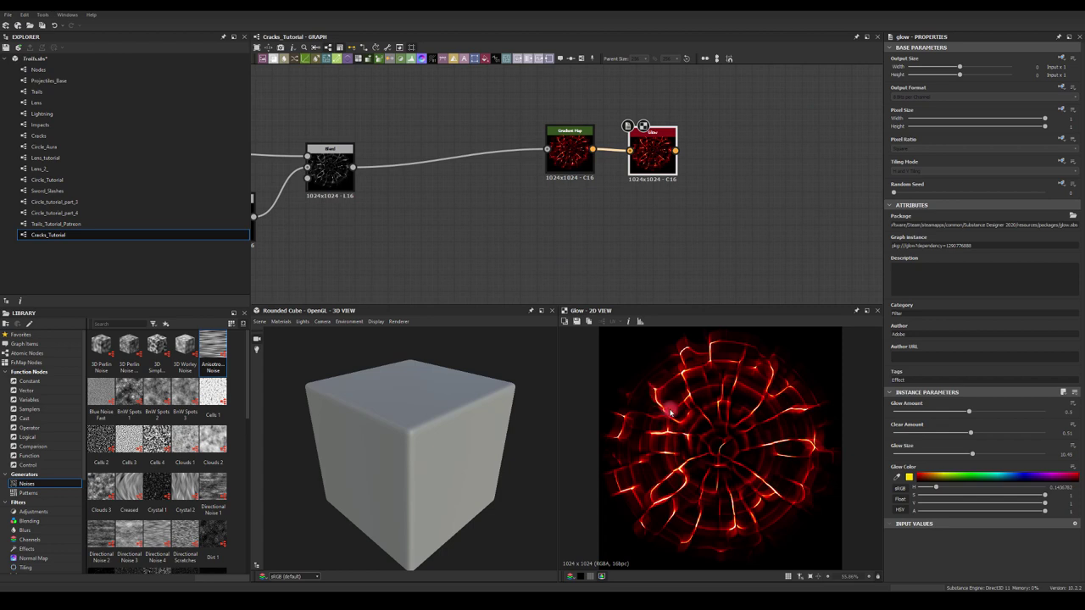
{"action": "middle_click_drag", "start_coordinate": [542, 255], "coordinate": [695, 248]}
Shift the Gradient Map and Glow nodes away from the last Blend to free space for more nodes.
{"action": "middle_click_drag", "start_coordinate": [612, 221], "coordinate": [619, 252]}
{"action": "left_click_drag", "start_coordinate": [675, 138], "coordinate": [819, 184]}
{"action": "left_click_drag", "start_coordinate": [738, 176], "coordinate": [811, 194]}
{"action": "middle_click_drag", "start_coordinate": [636, 162], "coordinate": [665, 162]}
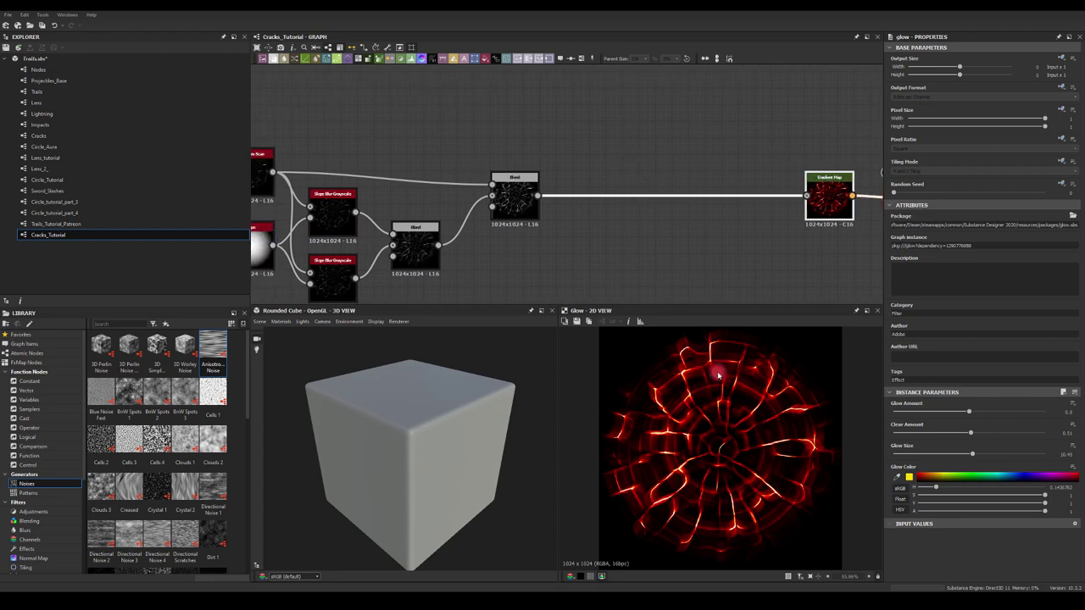
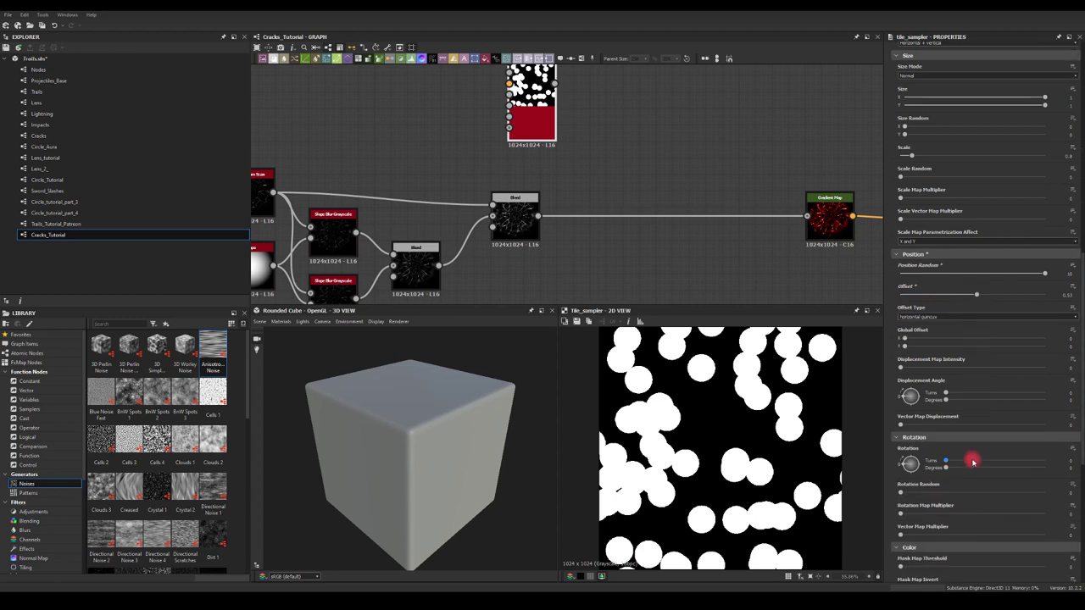
Set the Tile Sampler's Scale Random to about 0.75 so the discs vary in size.
{"action": "scroll", "coordinate": [920, 492], "scroll_direction": "down", "scroll_amount": 2}
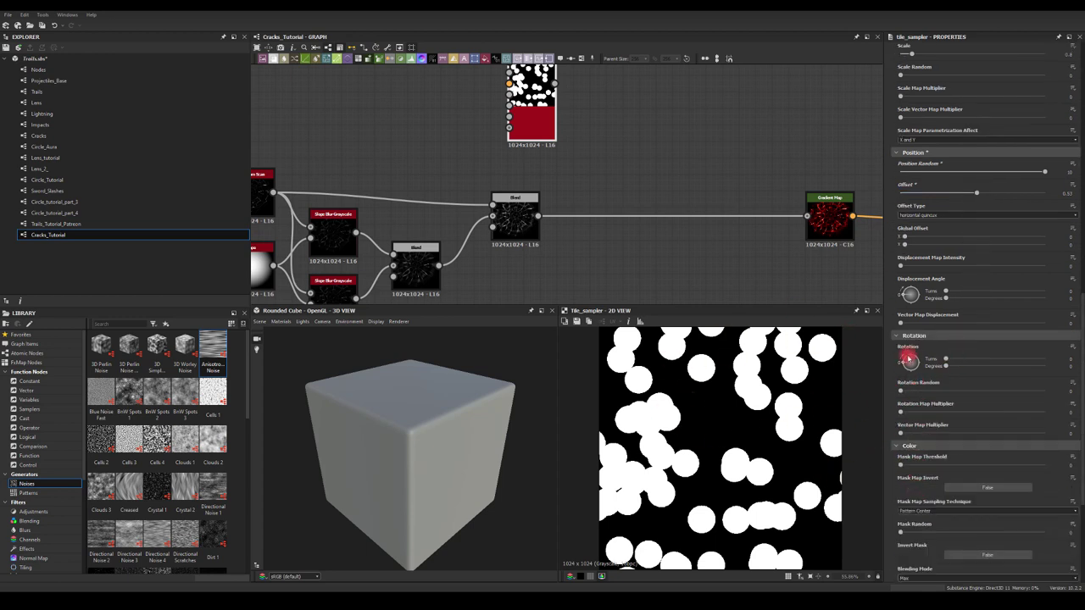
{"action": "scroll", "coordinate": [908, 359], "scroll_direction": "up", "scroll_amount": 2}
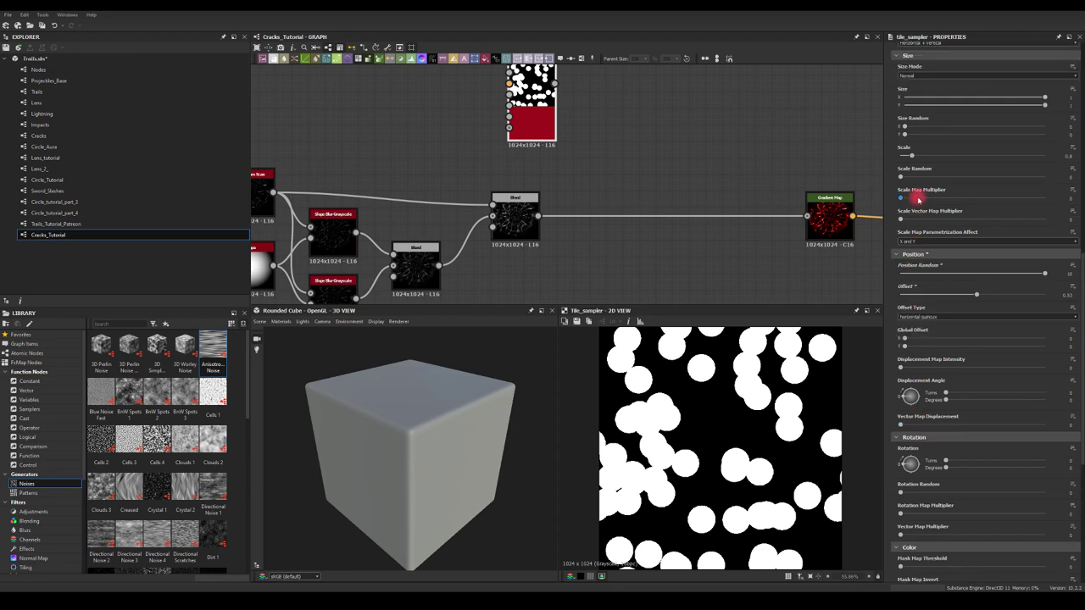
{"action": "left_click_drag", "start_coordinate": [901, 176], "coordinate": [1008, 178]}
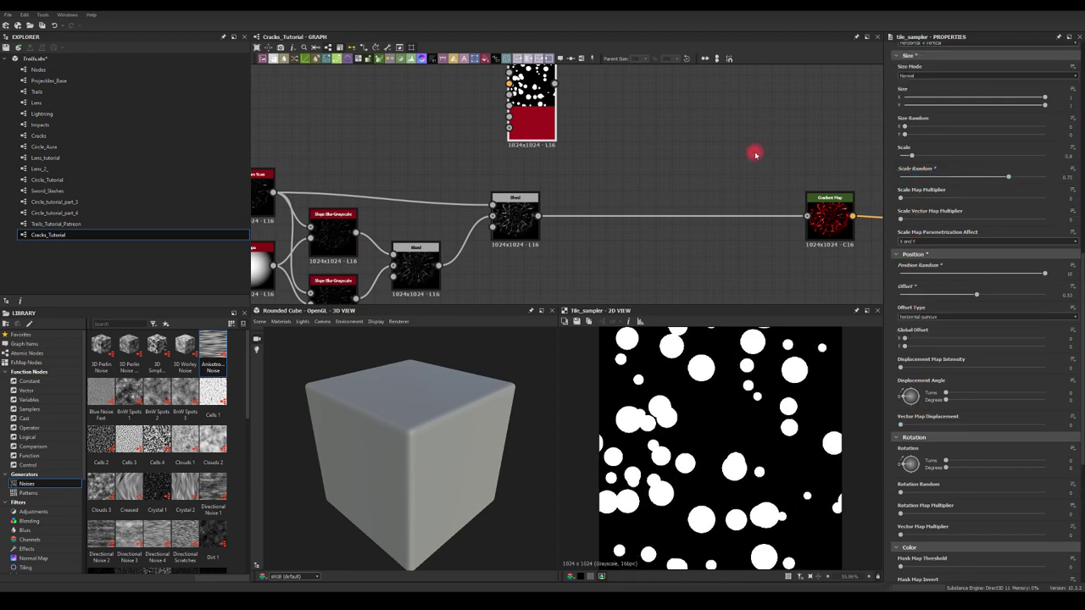
{"action": "middle_click_drag", "start_coordinate": [625, 131], "coordinate": [674, 256]}
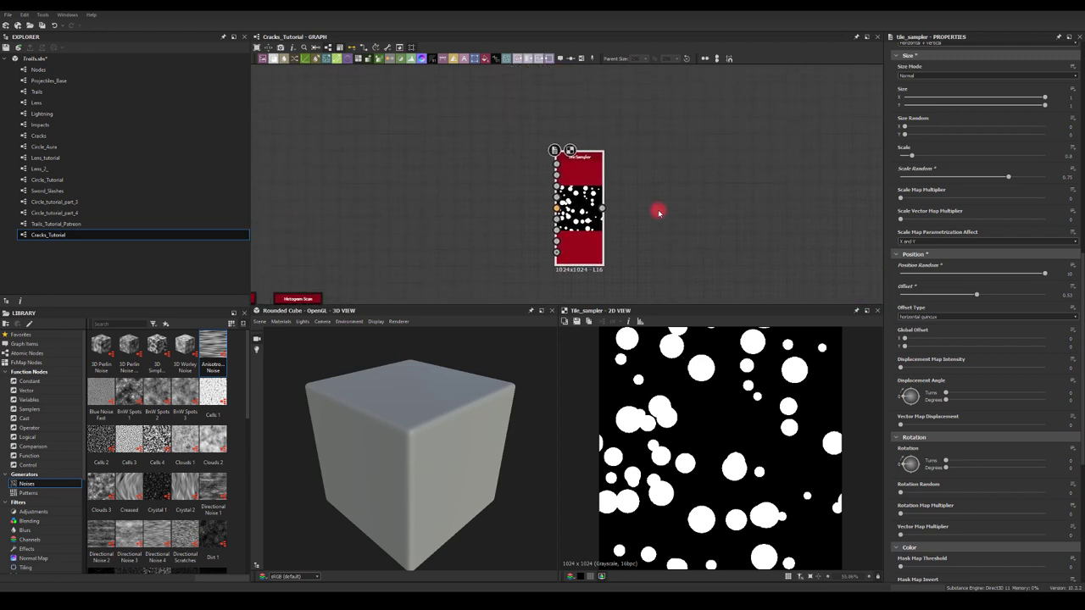
Add a Warp node fed by the Tile Sampler's output and place it beside the sampler.
{"action": "middle_click_drag", "start_coordinate": [633, 187], "coordinate": [603, 145]}
{"action": "left_click_drag", "start_coordinate": [589, 167], "coordinate": [671, 177]}
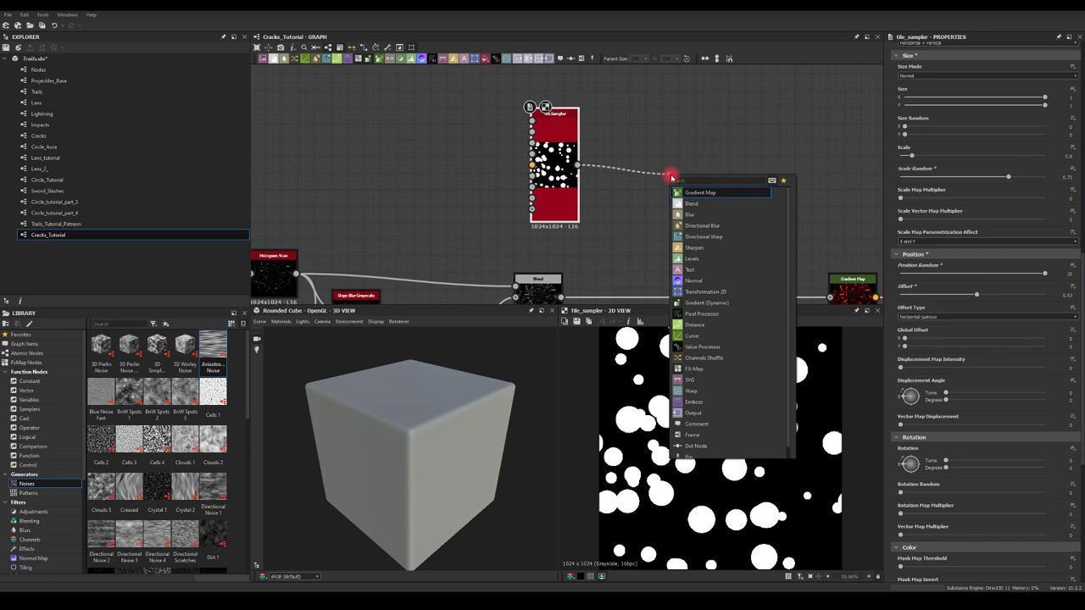
{"action": "type", "text": "warp"}
{"action": "left_click", "coordinate": [689, 193]}
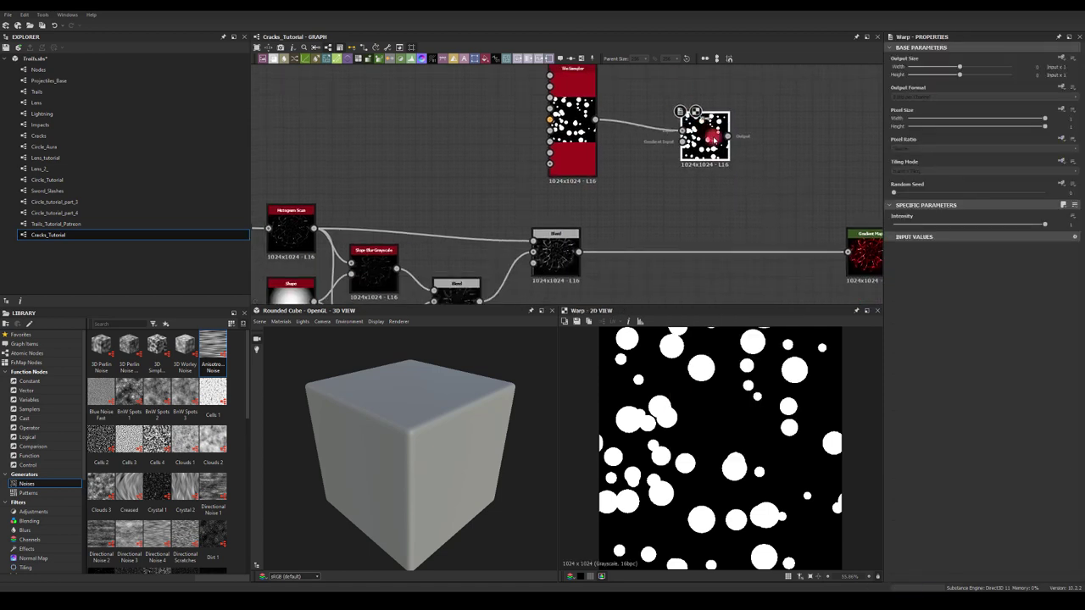
{"action": "left_click_drag", "start_coordinate": [714, 139], "coordinate": [713, 165]}
Add a Perlin Noise node below the Warp and connect it to the Warp's gradient input.
{"action": "left_click", "coordinate": [654, 188]}
{"action": "key", "text": "space"}
{"action": "type", "text": "perl"}
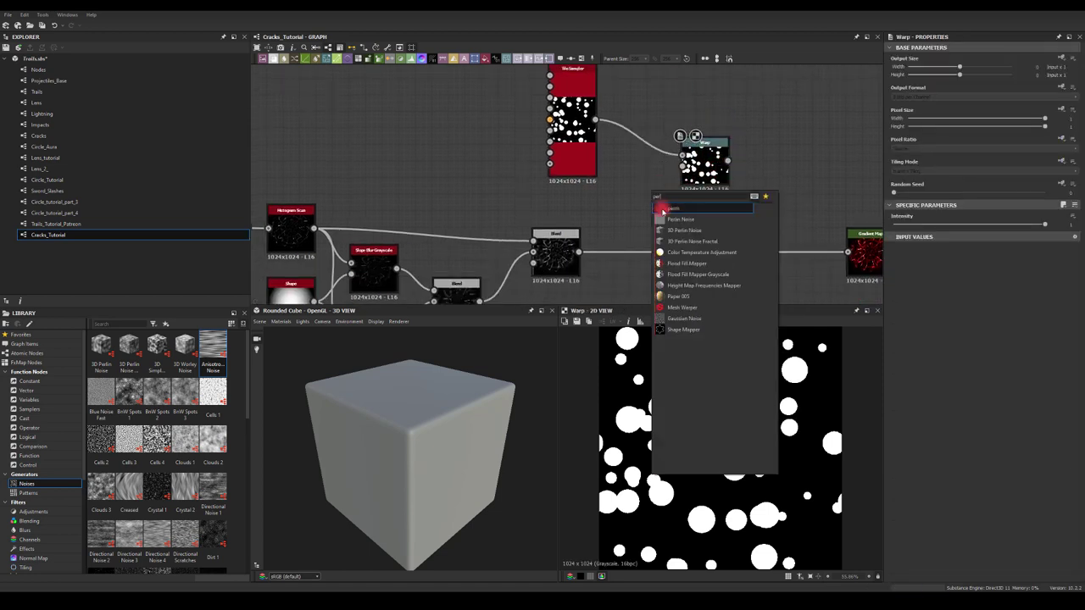
{"action": "left_click", "coordinate": [665, 218]}
{"action": "left_click_drag", "start_coordinate": [636, 201], "coordinate": [684, 167]}
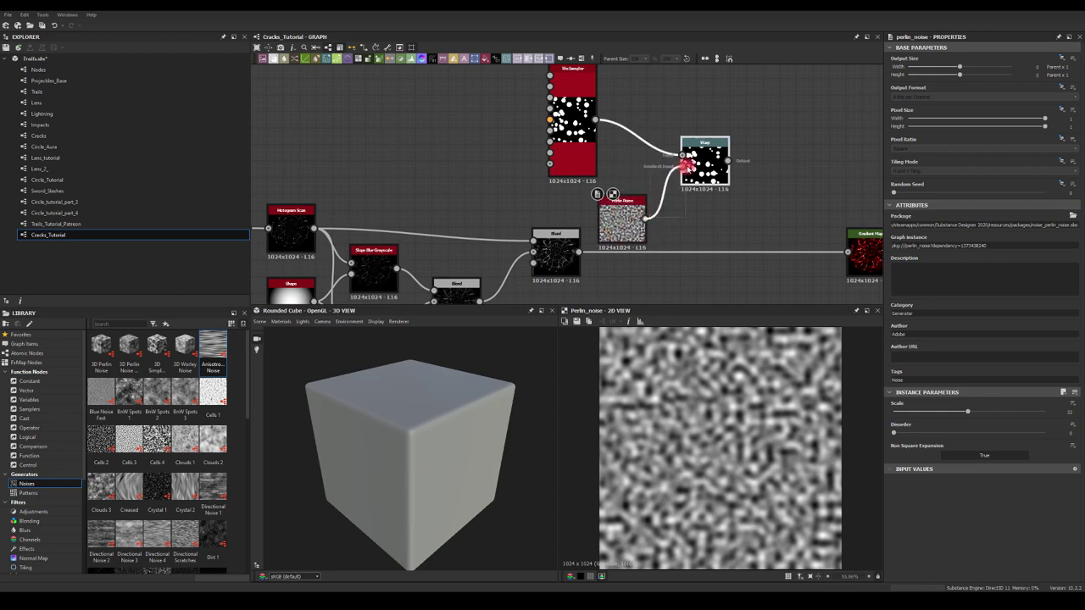
Preview the Warp output and lower the Perlin Noise Scale to 10.
{"action": "double_click", "coordinate": [687, 161]}
{"action": "left_click", "coordinate": [621, 217]}
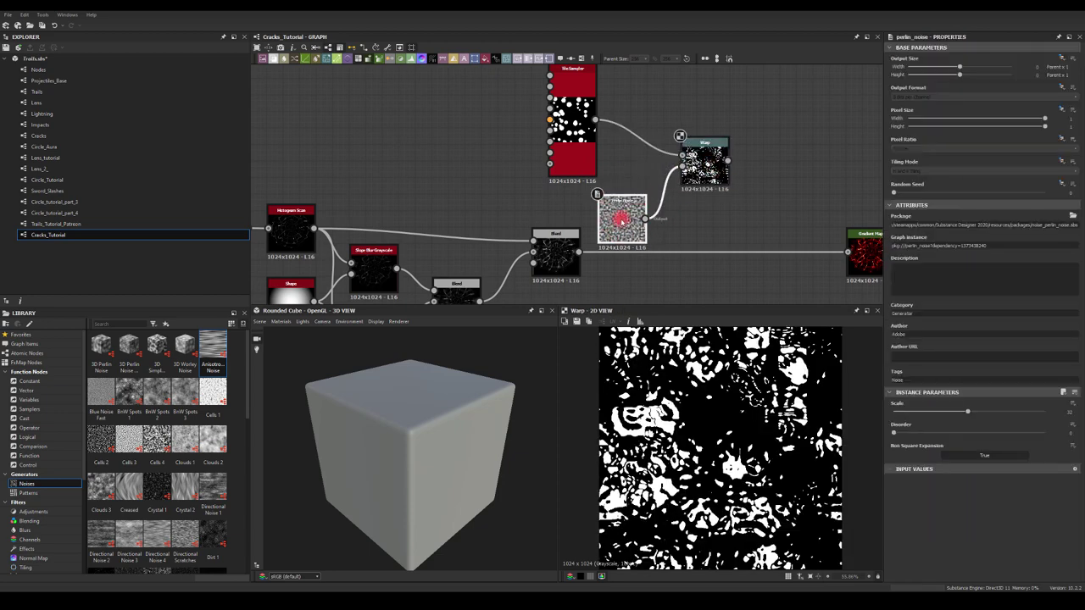
{"action": "left_click_drag", "start_coordinate": [954, 413], "coordinate": [914, 414]}
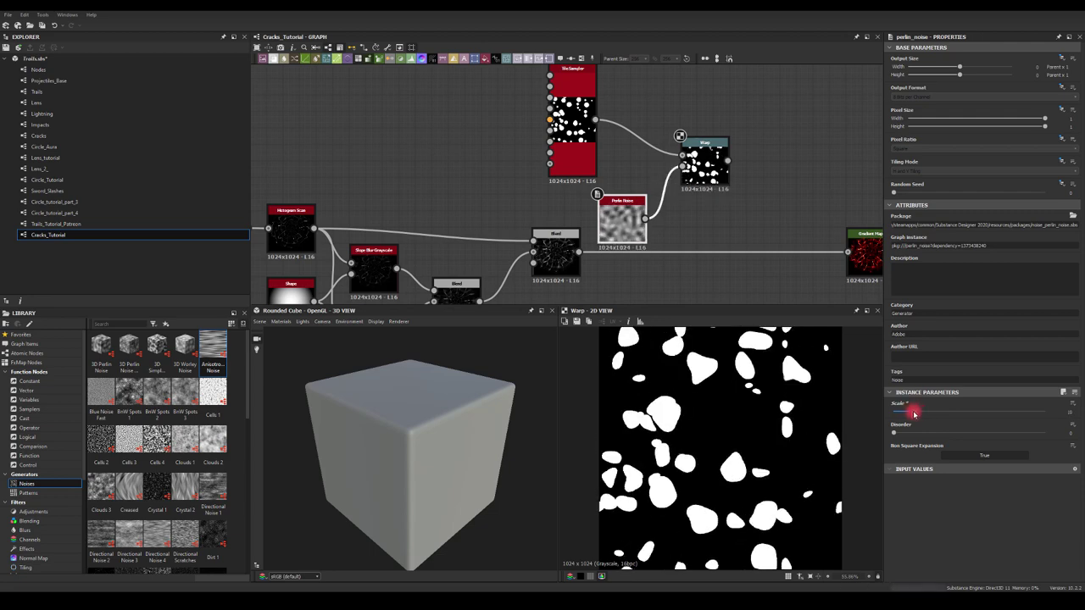
Add a Blur HQ Grayscale node after the Warp to soften the warped spots.
{"action": "left_click_drag", "start_coordinate": [737, 164], "coordinate": [775, 171]}
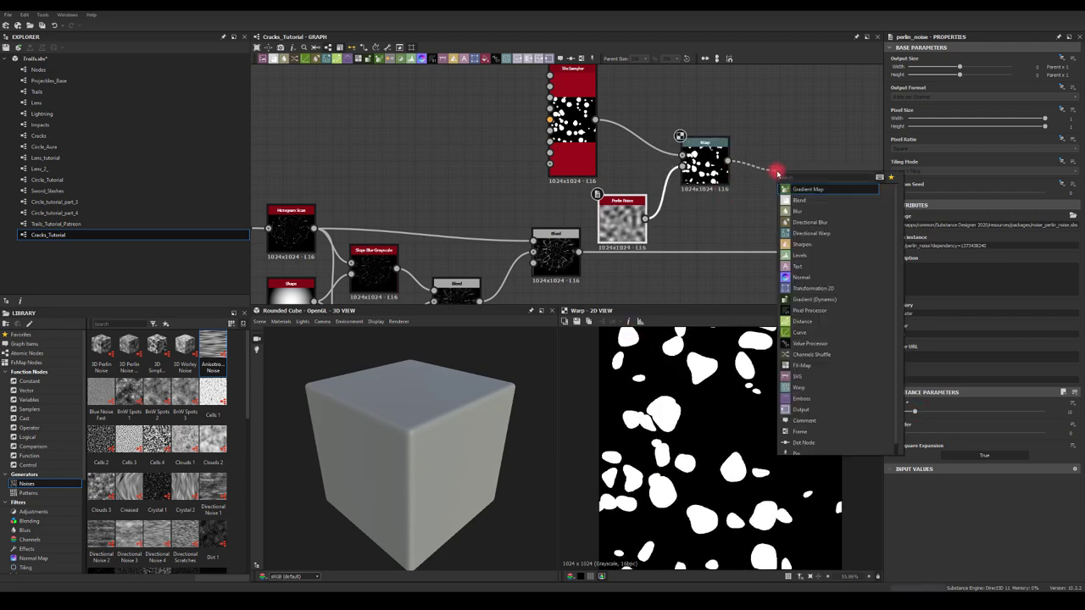
{"action": "left_click", "coordinate": [801, 211]}
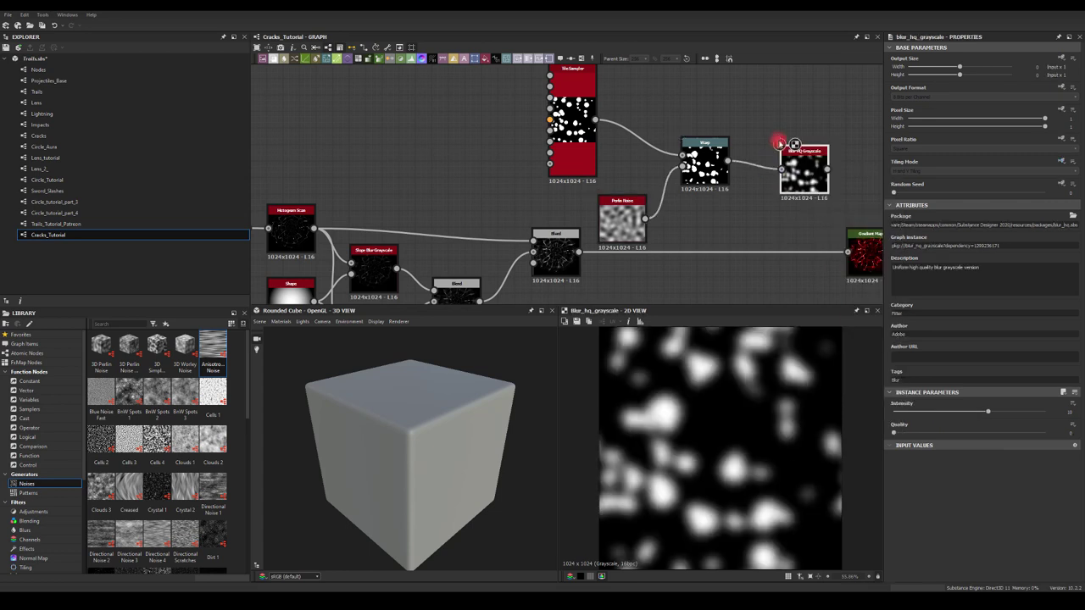
{"action": "middle_click_drag", "start_coordinate": [796, 165], "coordinate": [716, 126]}
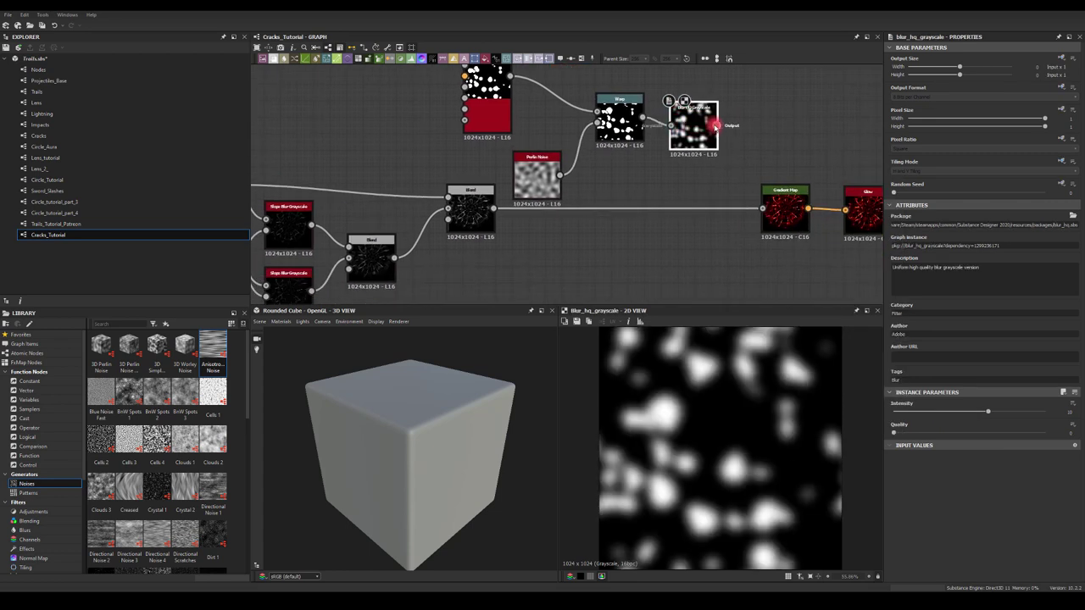
Add a Blend node fed by the Blur HQ Grayscale output.
{"action": "left_click_drag", "start_coordinate": [716, 125], "coordinate": [768, 153]}
{"action": "left_click", "coordinate": [784, 163]}
{"action": "middle_click_drag", "start_coordinate": [765, 180], "coordinate": [545, 158]}
Move the Gradient Map and Glow farther out, and connect the cracks Blend to the new Blend's foreground input.
{"action": "left_click_drag", "start_coordinate": [543, 157], "coordinate": [700, 215]}
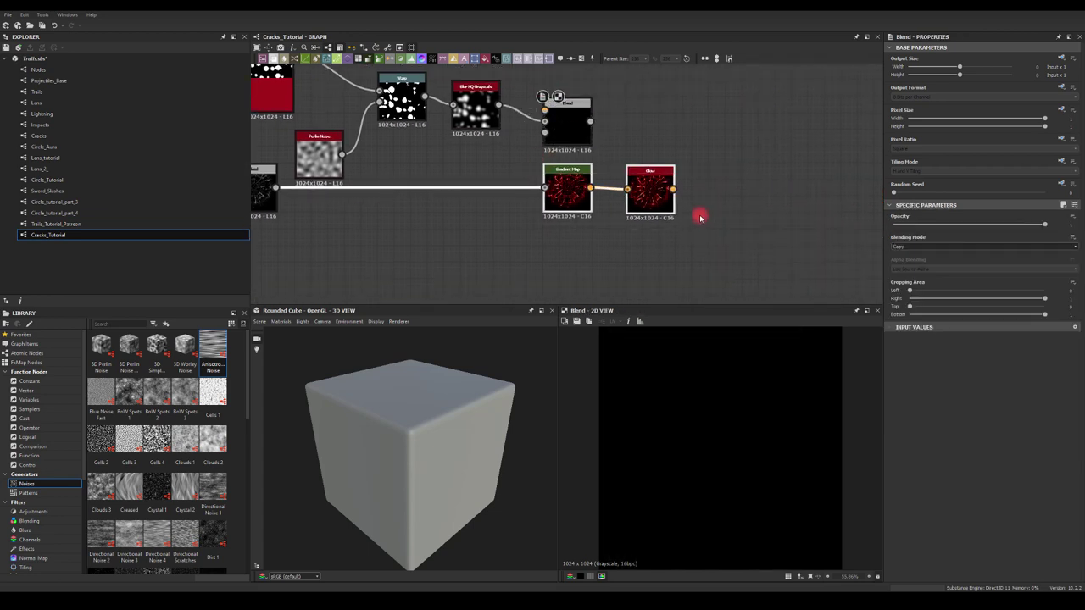
{"action": "left_click_drag", "start_coordinate": [579, 188], "coordinate": [794, 188]}
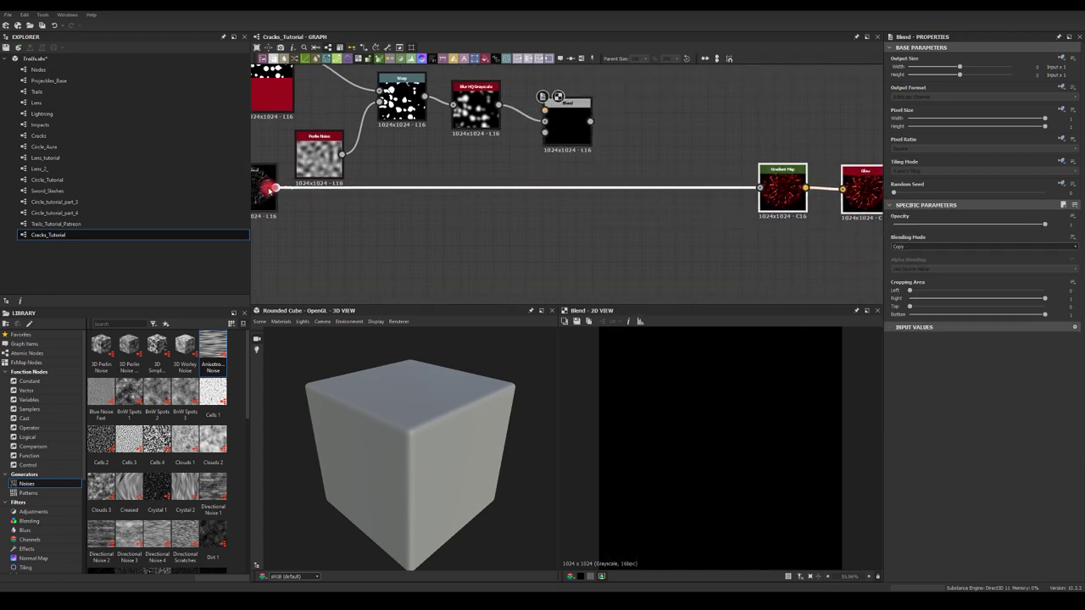
{"action": "left_click_drag", "start_coordinate": [254, 194], "coordinate": [566, 159]}
{"action": "left_click", "coordinate": [565, 159]}
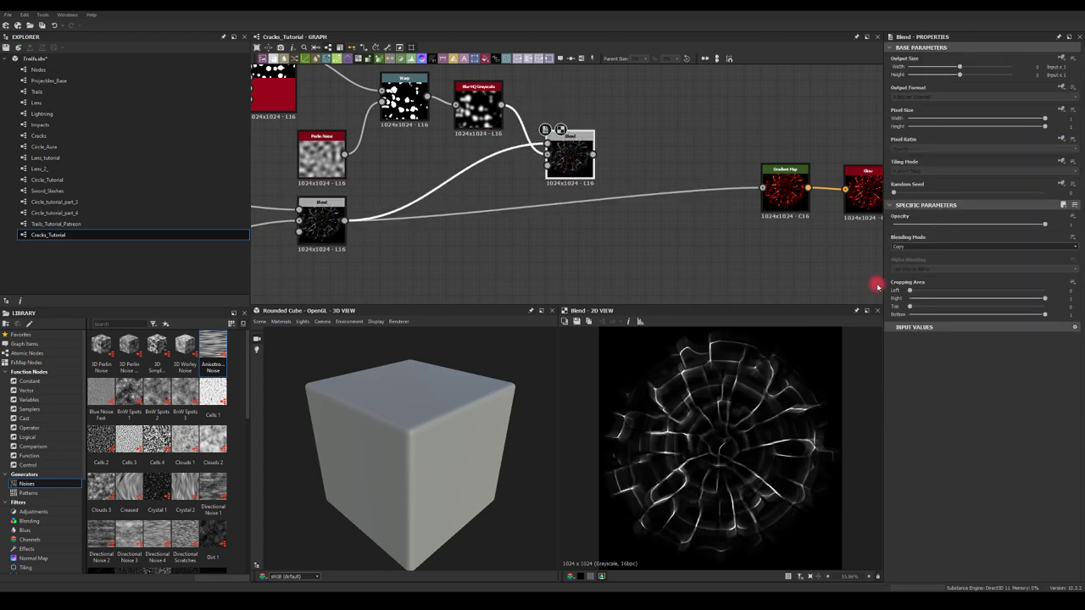
Set the new Blend to Subtract and swap its inputs, with the blurred spots as foreground and the cracks as background.
{"action": "left_click", "coordinate": [908, 246]}
{"action": "left_click", "coordinate": [903, 259]}
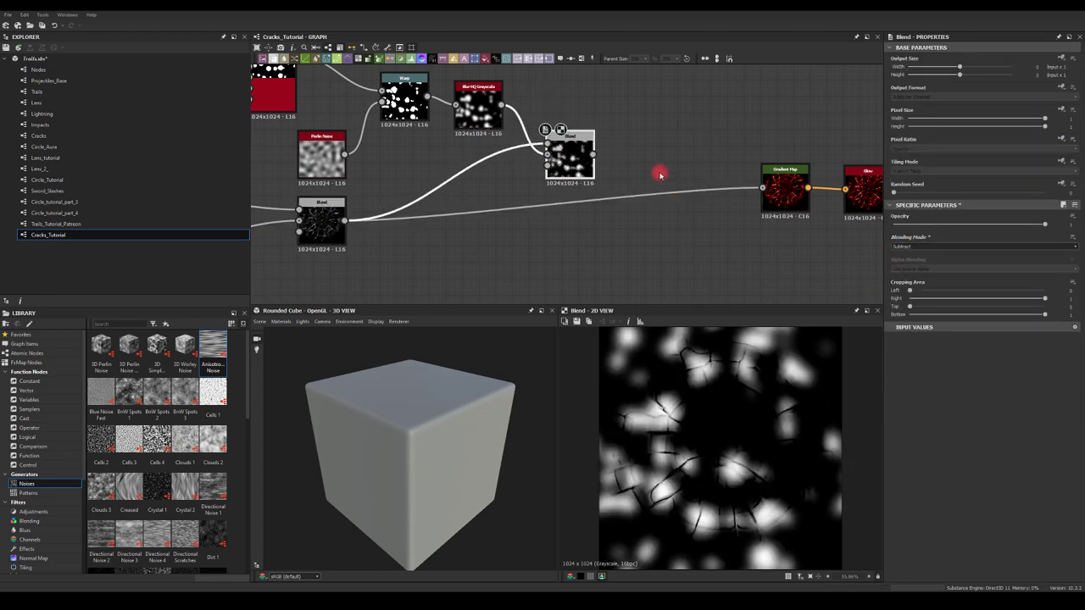
{"action": "left_click_drag", "start_coordinate": [346, 221], "coordinate": [548, 154]}
{"action": "left_click_drag", "start_coordinate": [501, 104], "coordinate": [546, 143]}
{"action": "left_click", "coordinate": [573, 155]}
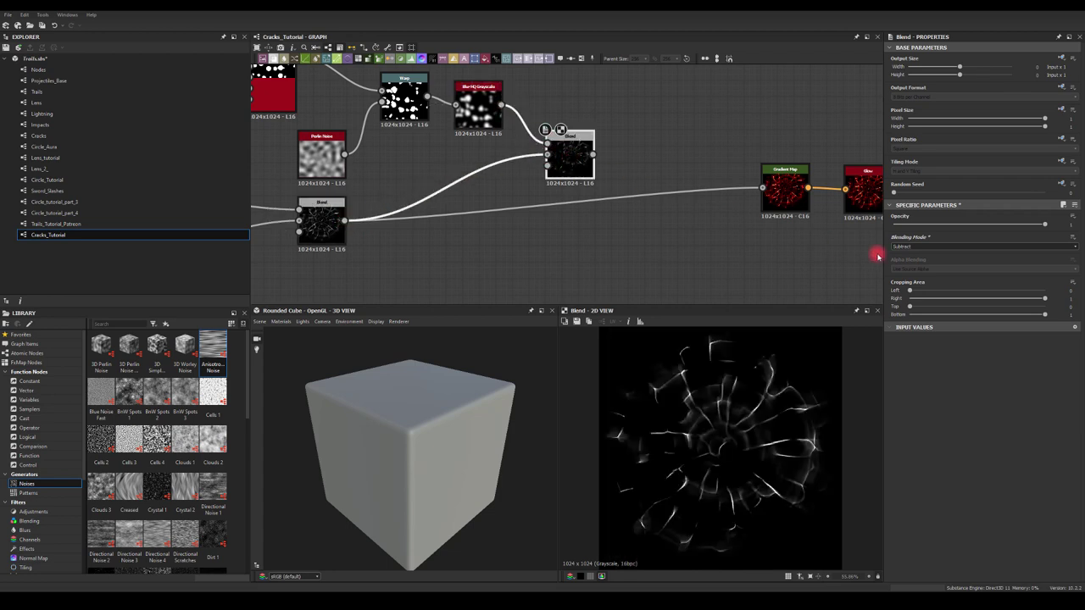
{"action": "left_click_drag", "start_coordinate": [1032, 227], "coordinate": [1082, 240]}
{"action": "middle_click_drag", "start_coordinate": [595, 104], "coordinate": [688, 124]}
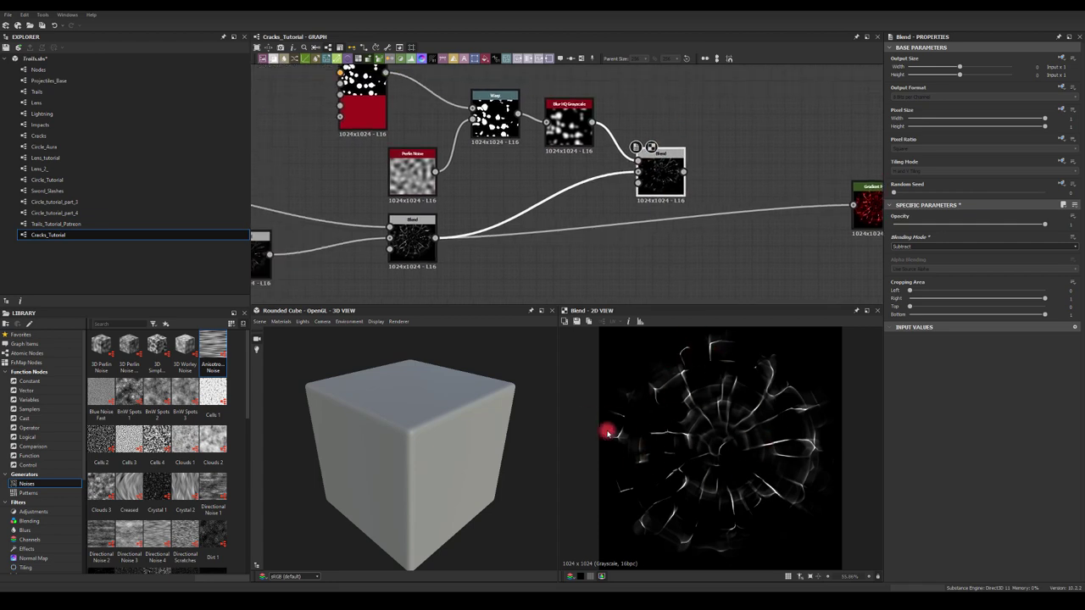
{"action": "left_click", "coordinate": [395, 177]}
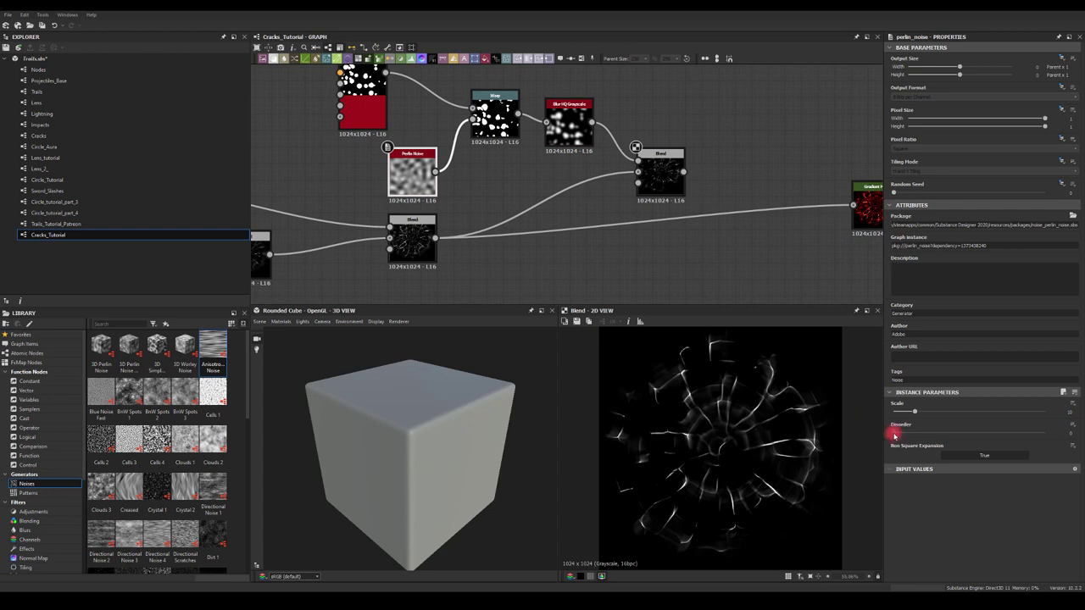
{"action": "mouse_move", "coordinate": [894, 435]}
{"action": "left_mouse_down"}
{"action": "mouse_move", "coordinate": [985, 449]}
{"action": "mouse_move", "coordinate": [1011, 429]}
{"action": "mouse_move", "coordinate": [893, 432]}
{"action": "left_mouse_up"}
{"action": "middle_click_drag", "start_coordinate": [411, 137], "coordinate": [441, 171]}
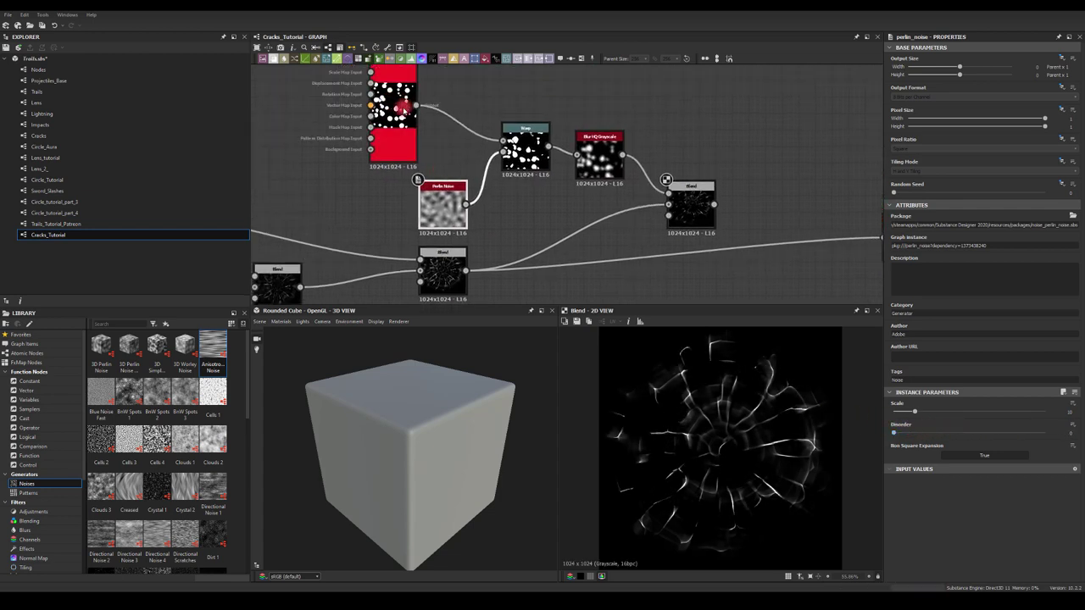
Connect the Subtract Blend to the Gradient Map in place of the cracks Blend and preview the Glow output.
{"action": "middle_click_drag", "start_coordinate": [719, 150], "coordinate": [443, 121]}
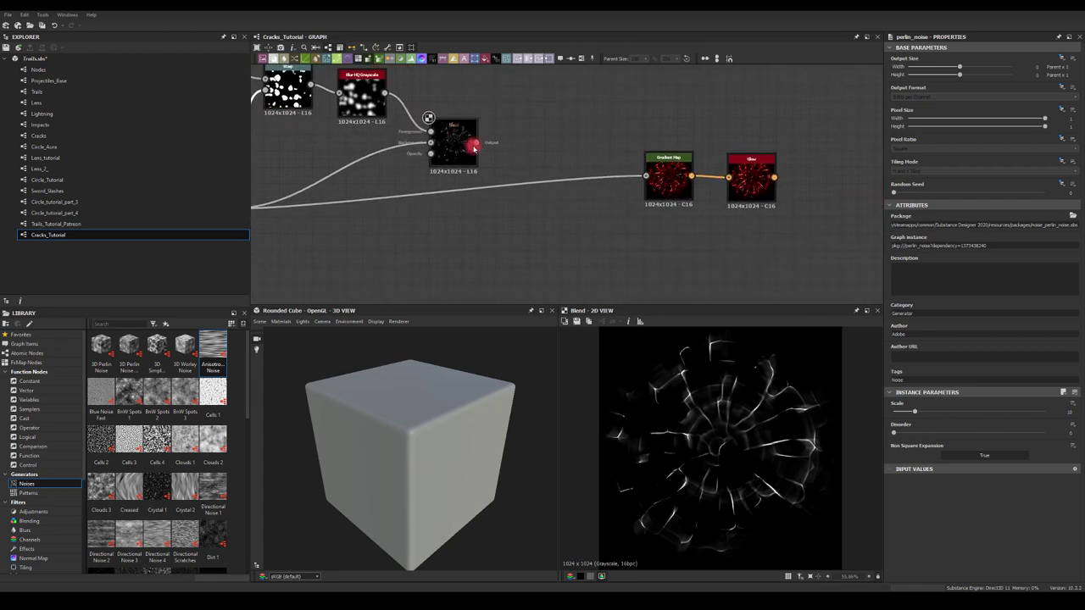
{"action": "left_click_drag", "start_coordinate": [473, 146], "coordinate": [645, 176]}
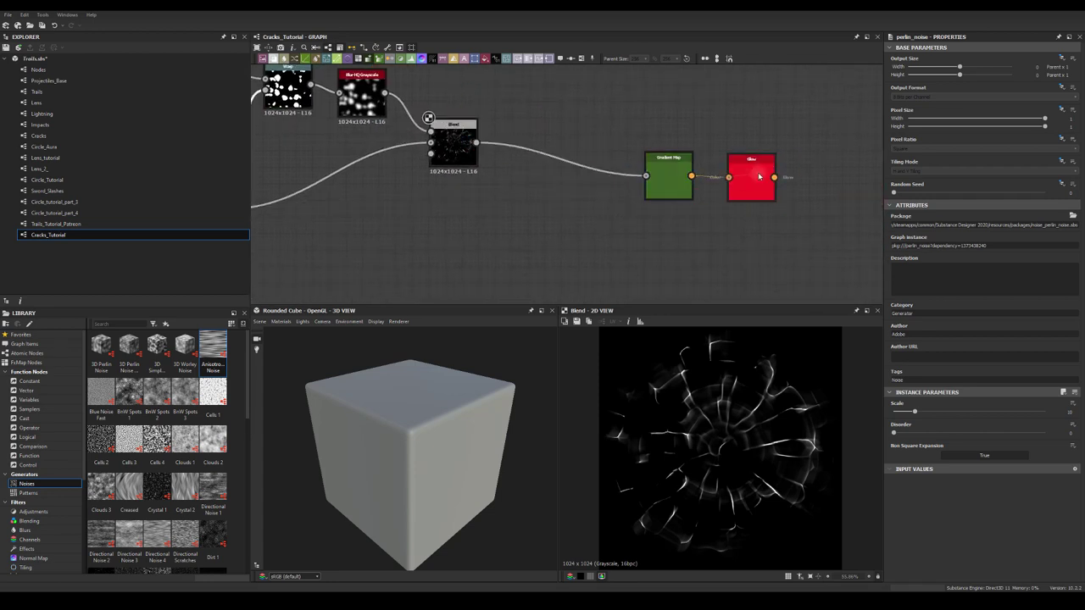
{"action": "double_click", "coordinate": [759, 177]}
{"action": "middle_click_drag", "start_coordinate": [579, 252], "coordinate": [639, 258]}
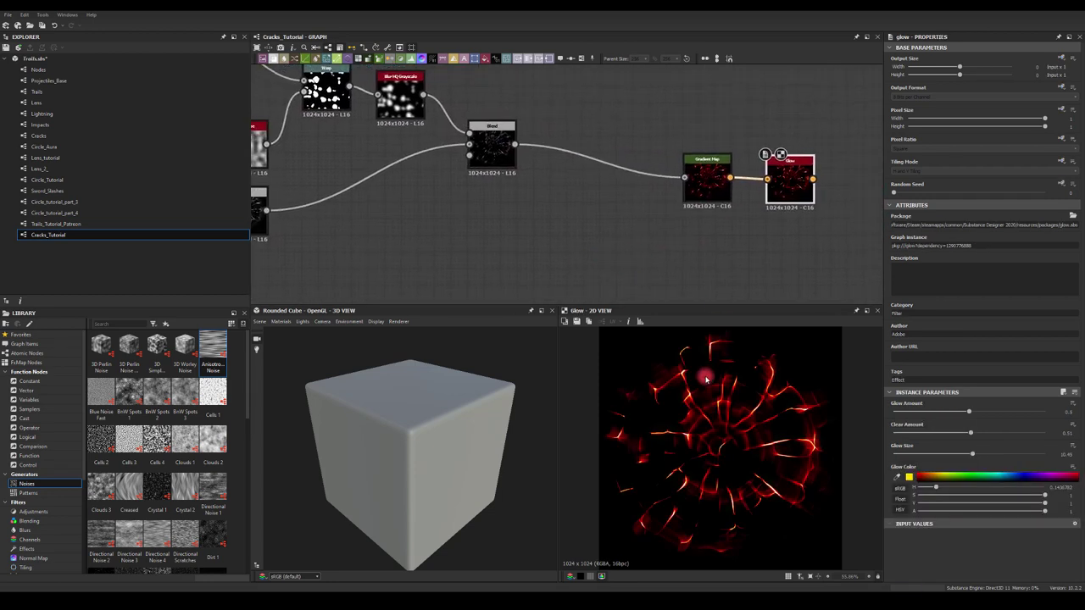
Insert a Blur HQ Grayscale node between the Subtract Blend and the Gradient Map, and preview the Glow output.
{"action": "middle_click_drag", "start_coordinate": [549, 206], "coordinate": [573, 212]}
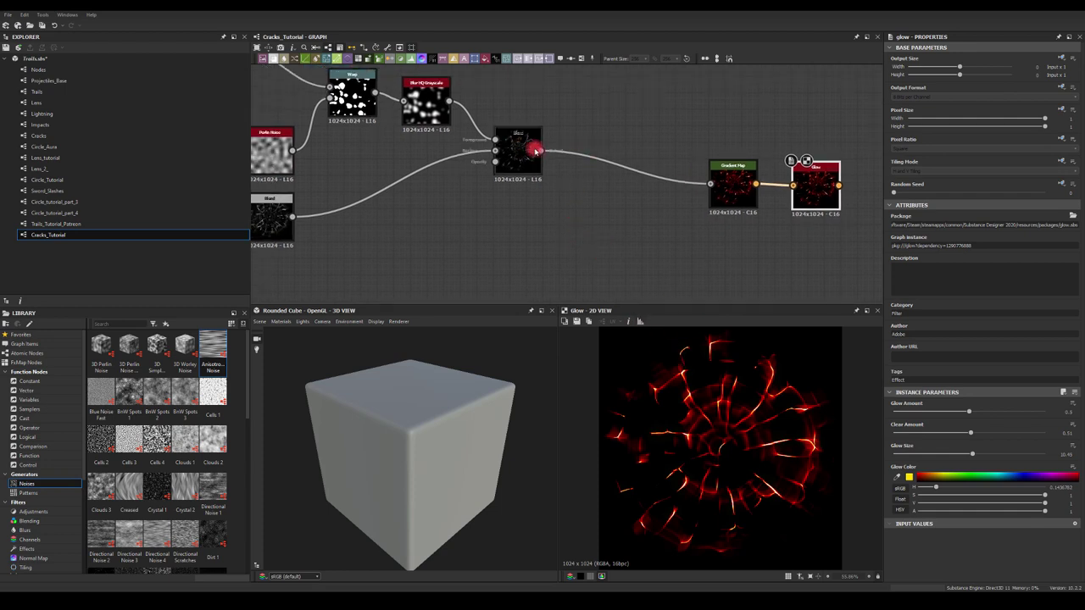
{"action": "left_click_drag", "start_coordinate": [542, 152], "coordinate": [579, 198]}
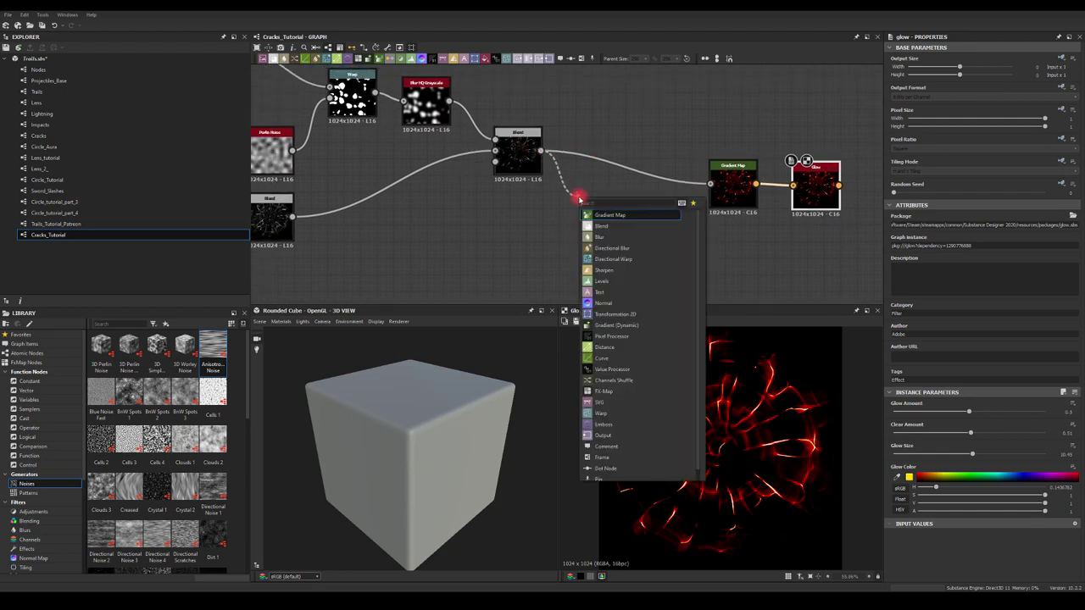
{"action": "type", "text": "bl"}
{"action": "left_click", "coordinate": [601, 238]}
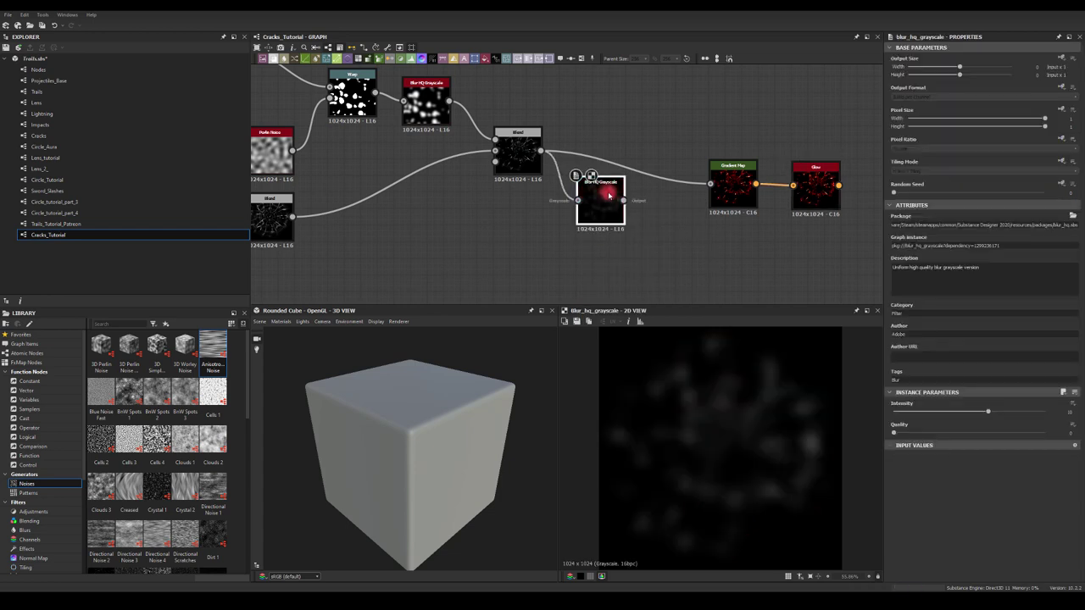
{"action": "left_click_drag", "start_coordinate": [622, 201], "coordinate": [710, 184]}
{"action": "double_click", "coordinate": [815, 191]}
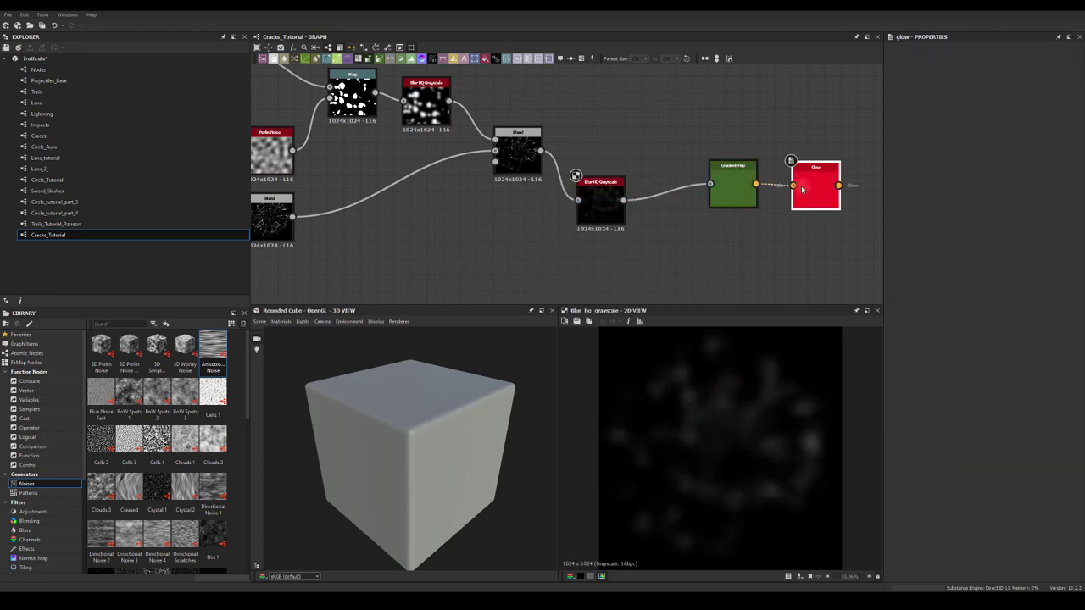
Set the new Blur HQ Grayscale's intensity to 0.36 and its quality to 1.
{"action": "left_click", "coordinate": [600, 221]}
{"action": "left_click", "coordinate": [899, 414]}
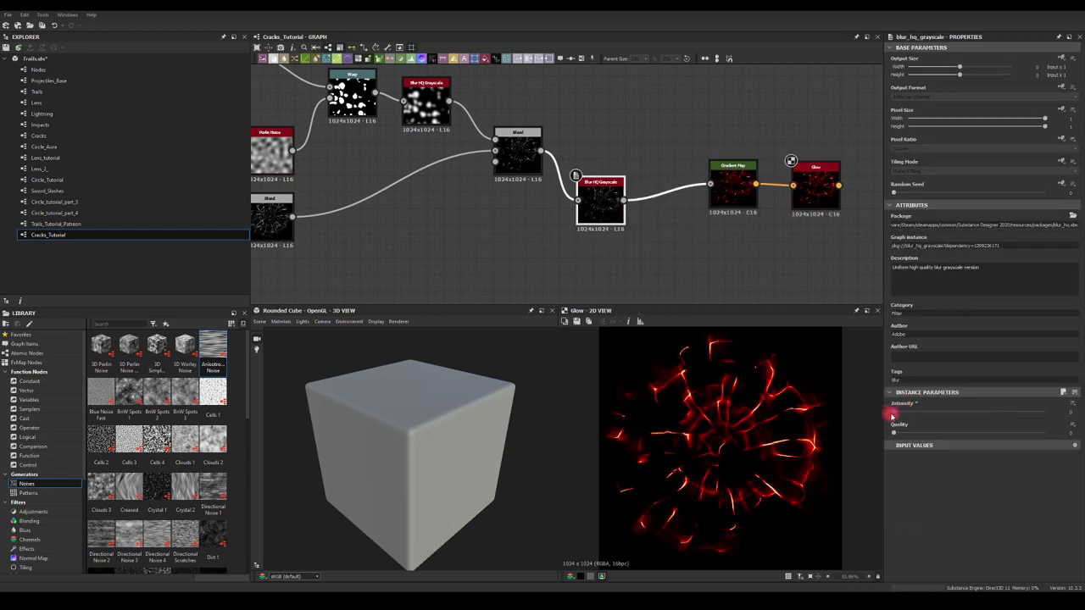
{"action": "left_click_drag", "start_coordinate": [901, 415], "coordinate": [894, 415]}
{"action": "left_click_drag", "start_coordinate": [974, 435], "coordinate": [1047, 433]}
Move the Gradient Map and Glow farther out, and add a Blend node fed by the new Blur HQ Grayscale.
{"action": "scroll", "coordinate": [630, 245], "scroll_direction": "down", "scroll_amount": 2}
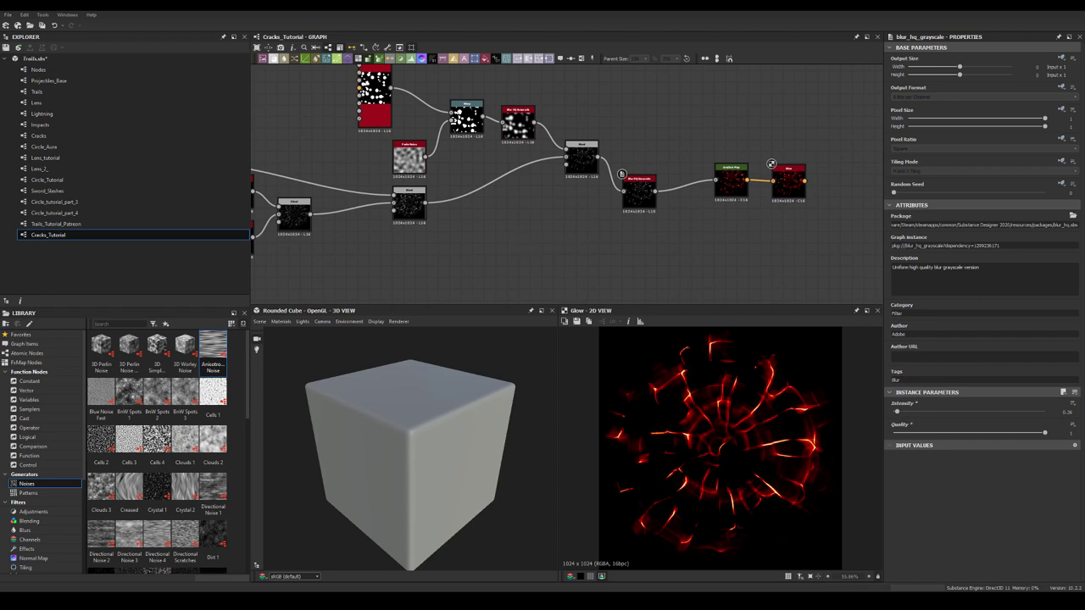
{"action": "middle_click_drag", "start_coordinate": [689, 129], "coordinate": [583, 115]}
{"action": "left_click_drag", "start_coordinate": [574, 117], "coordinate": [699, 169]}
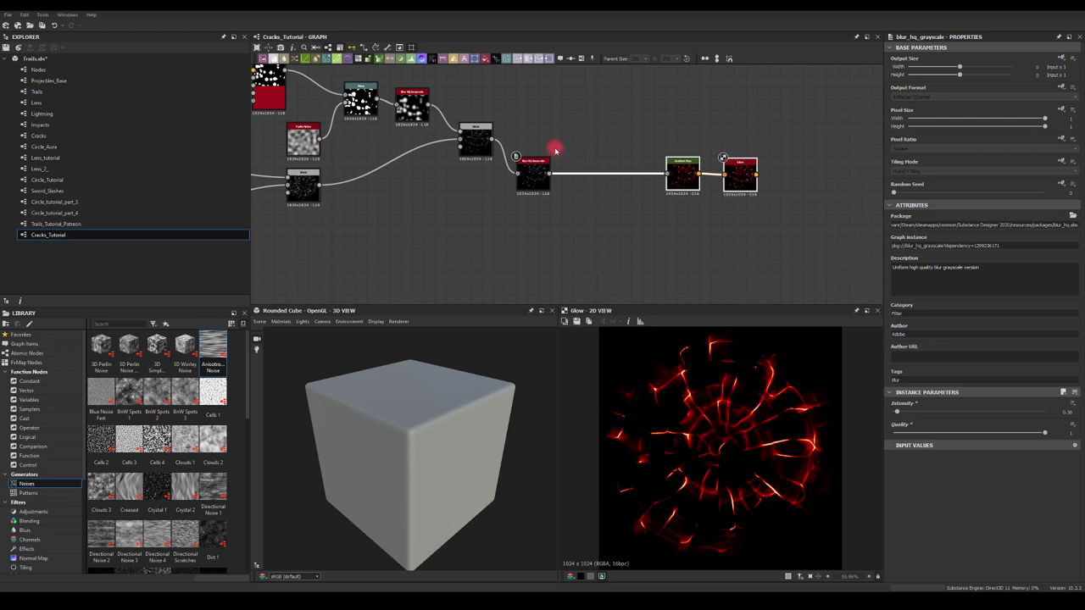
{"action": "middle_click_drag", "start_coordinate": [549, 137], "coordinate": [561, 132]}
{"action": "left_click_drag", "start_coordinate": [596, 154], "coordinate": [609, 148]}
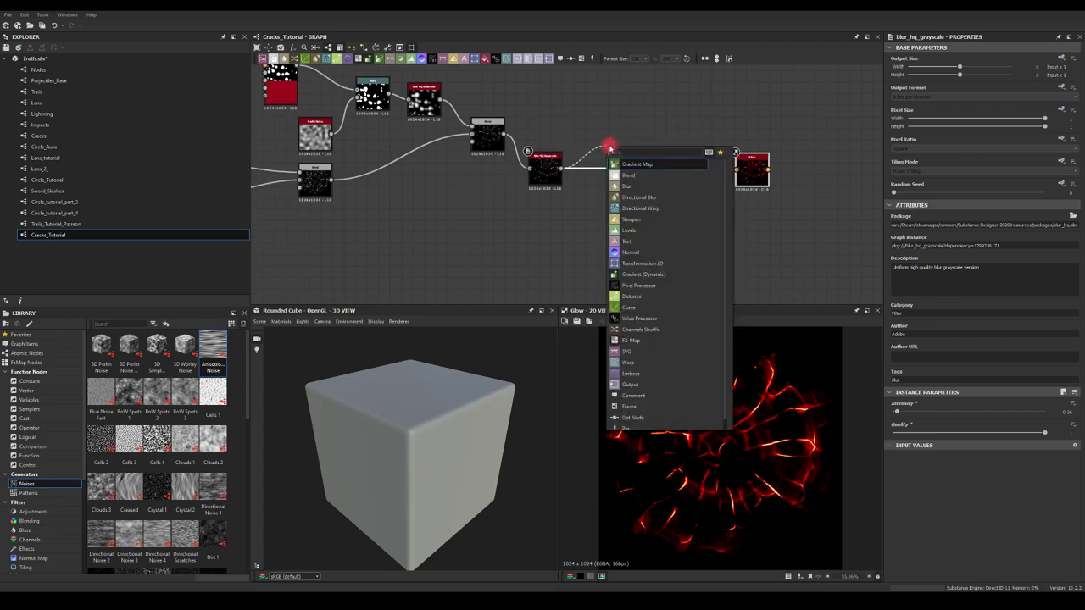
{"action": "left_click", "coordinate": [628, 174]}
{"action": "middle_click_drag", "start_coordinate": [593, 90], "coordinate": [603, 139]}
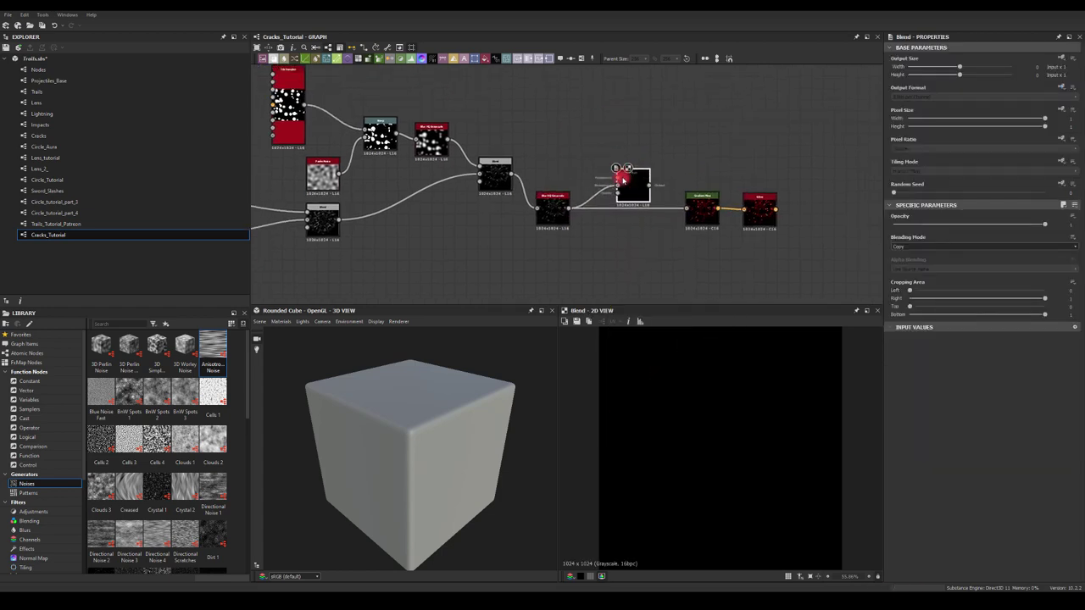
Add a Shape node with the Paraboloid pattern and connect it to the new Blend's foreground input.
{"action": "key", "text": "space"}
{"action": "type", "text": "sha"}
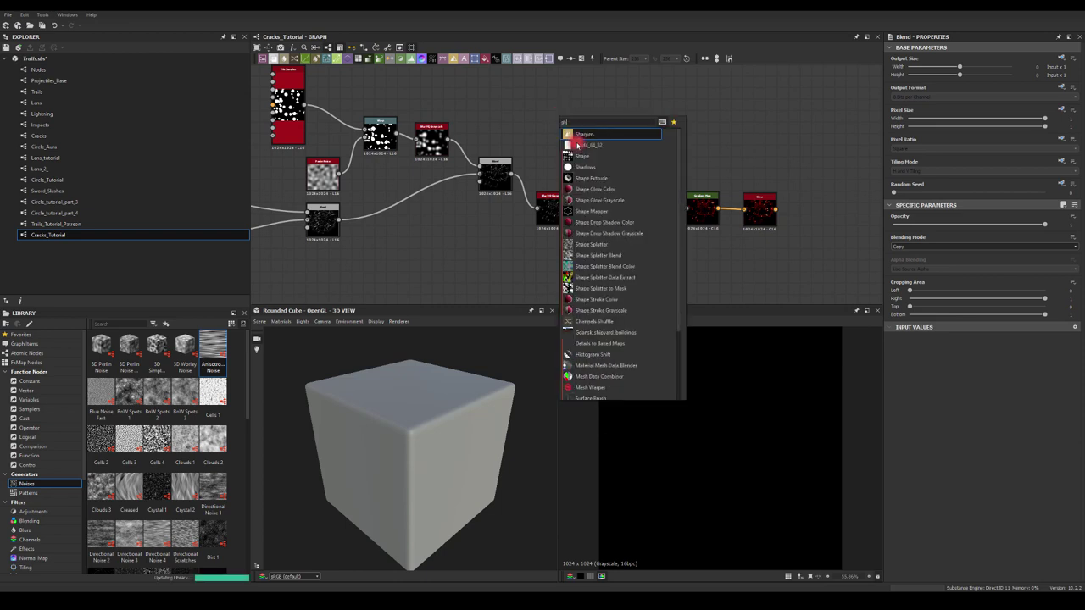
{"action": "left_click", "coordinate": [576, 156]}
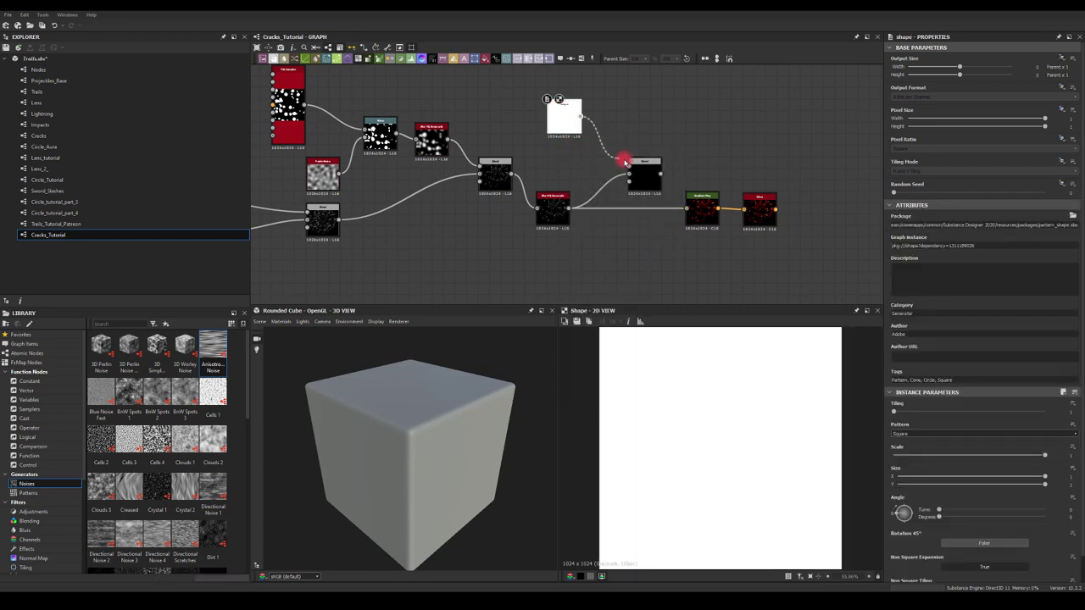
{"action": "left_click_drag", "start_coordinate": [624, 161], "coordinate": [628, 165]}
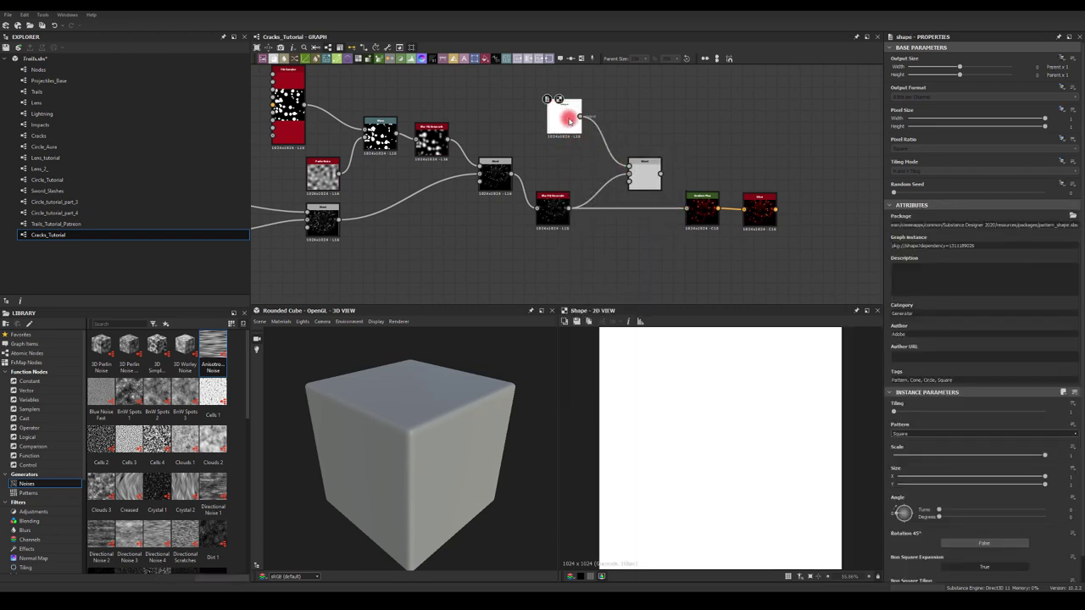
{"action": "left_click", "coordinate": [899, 434]}
{"action": "left_click", "coordinate": [903, 455]}
Set the new Blend to Subtract, connect it to the Gradient Map and preview the Glow output.
{"action": "left_click", "coordinate": [642, 174]}
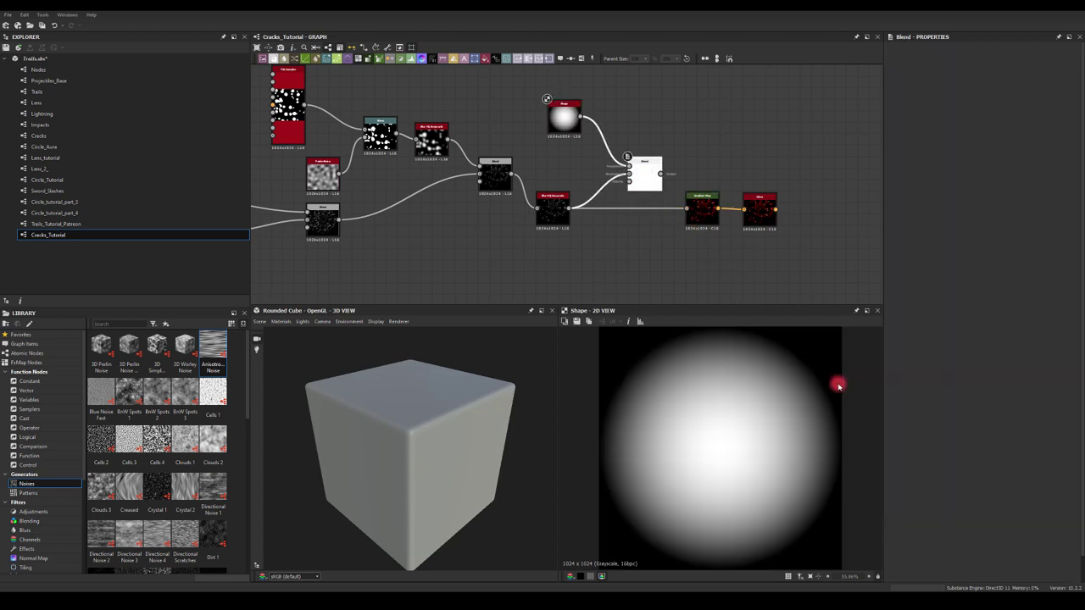
{"action": "left_click", "coordinate": [898, 247]}
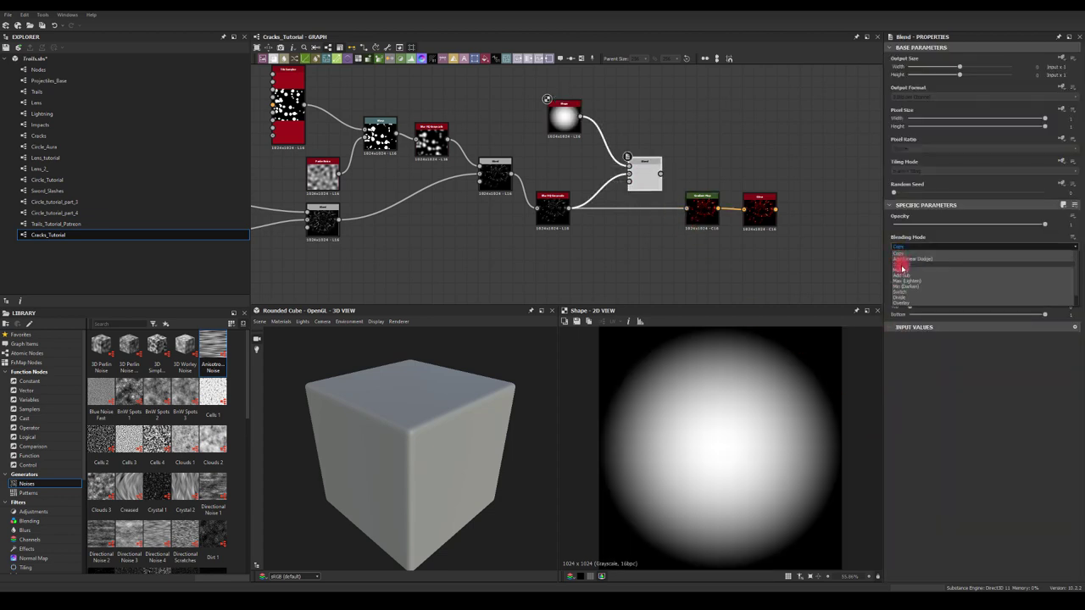
{"action": "left_click", "coordinate": [901, 265]}
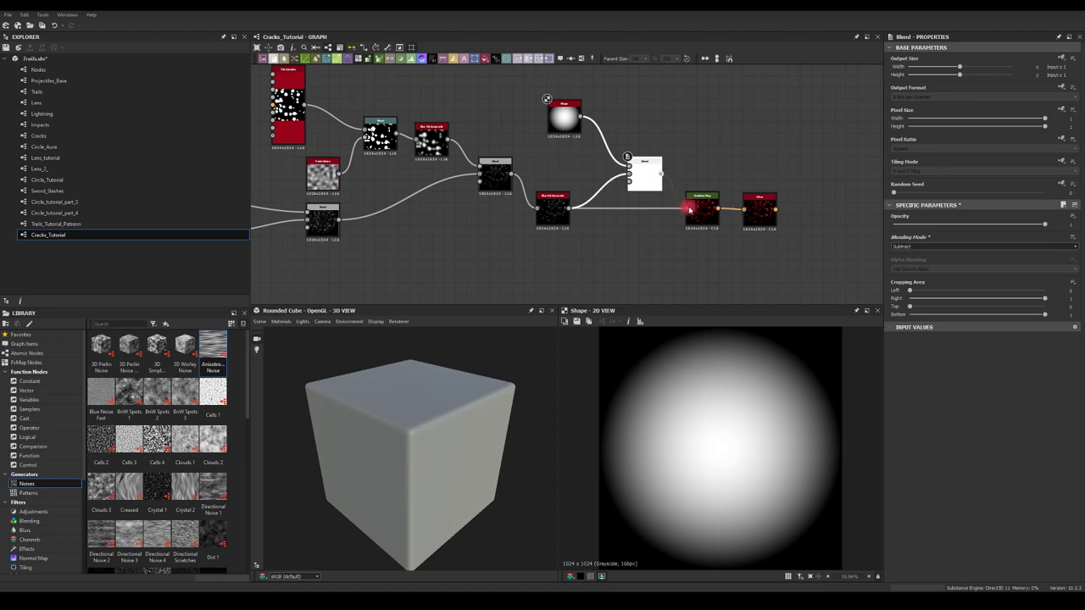
{"action": "double_click", "coordinate": [759, 207]}
Reduce the Paraboloid Shape's scale to about 0.24 so it only masks the centre of the cracks.
{"action": "left_click", "coordinate": [645, 174]}
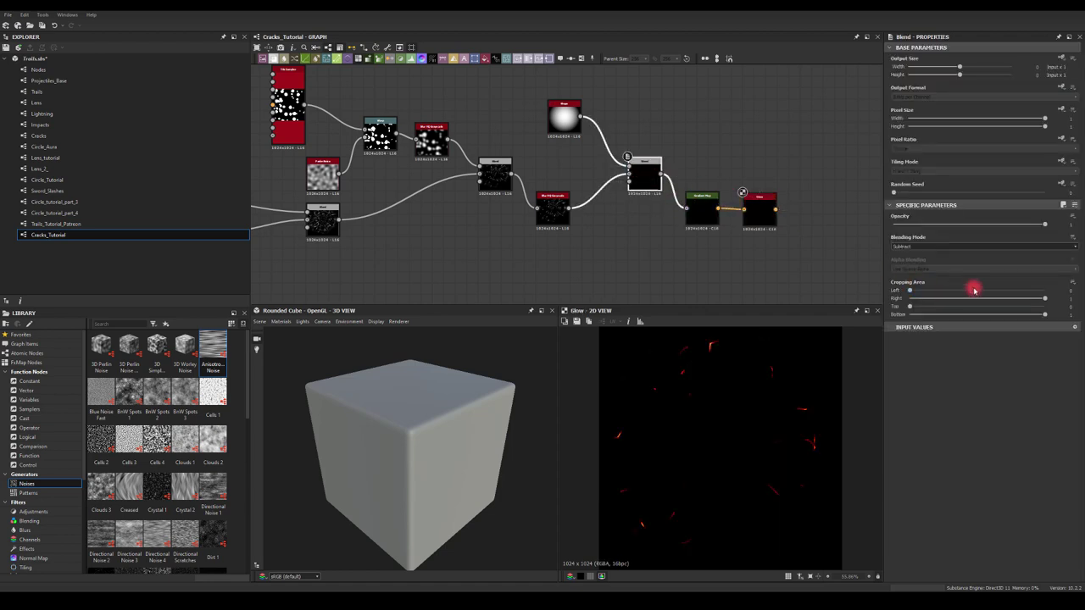
{"action": "left_click", "coordinate": [566, 124]}
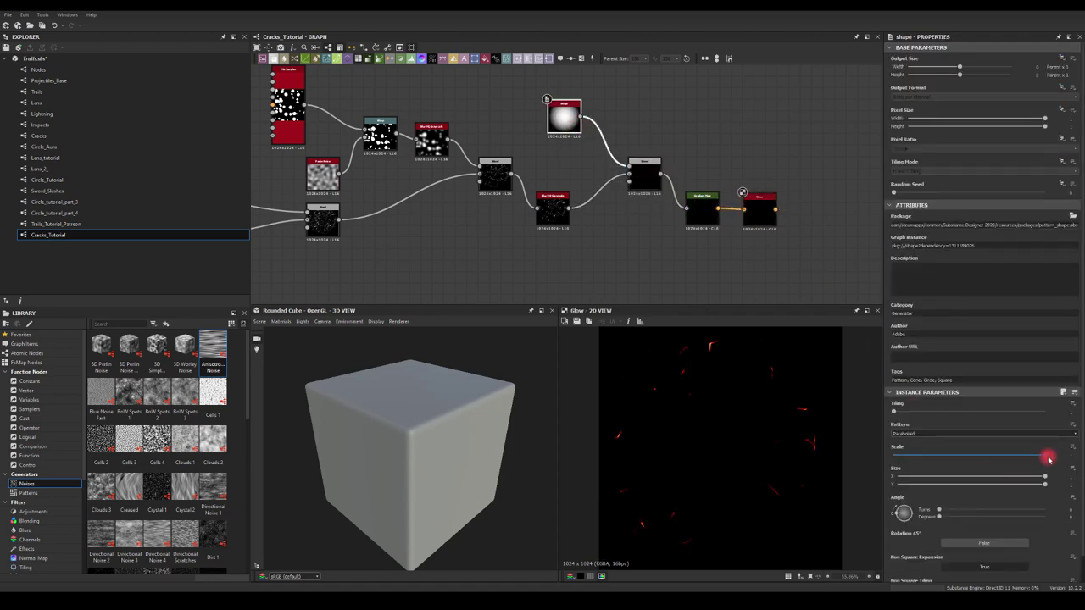
{"action": "left_click_drag", "start_coordinate": [1045, 454], "coordinate": [926, 463]}
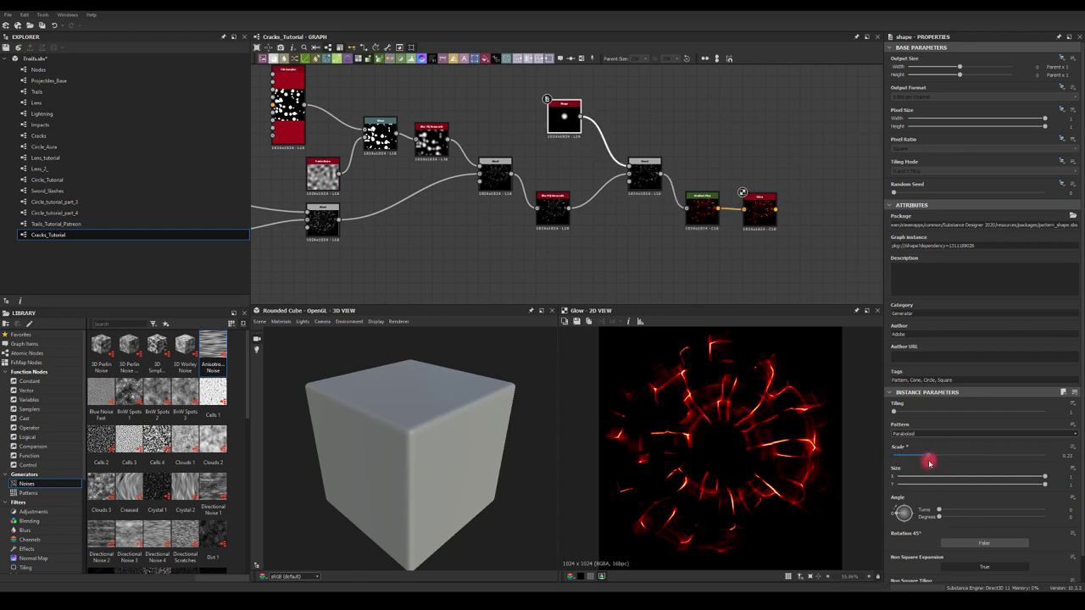
Insert a Blur HQ Grayscale node between the Paraboloid Shape and the Subtract Blend's foreground, and preview the Glow output.
{"action": "middle_click_drag", "start_coordinate": [669, 151], "coordinate": [531, 151]}
{"action": "left_click_drag", "start_coordinate": [531, 151], "coordinate": [562, 144]}
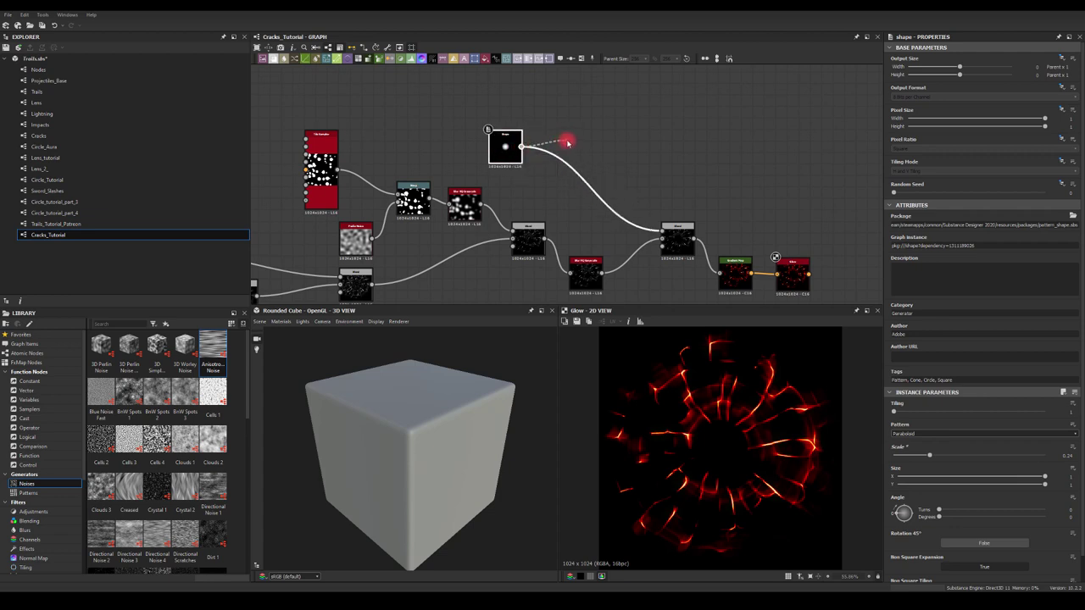
{"action": "left_click_drag", "start_coordinate": [570, 144], "coordinate": [663, 236]}
{"action": "type", "text": "blur"}
{"action": "left_click", "coordinate": [588, 176]}
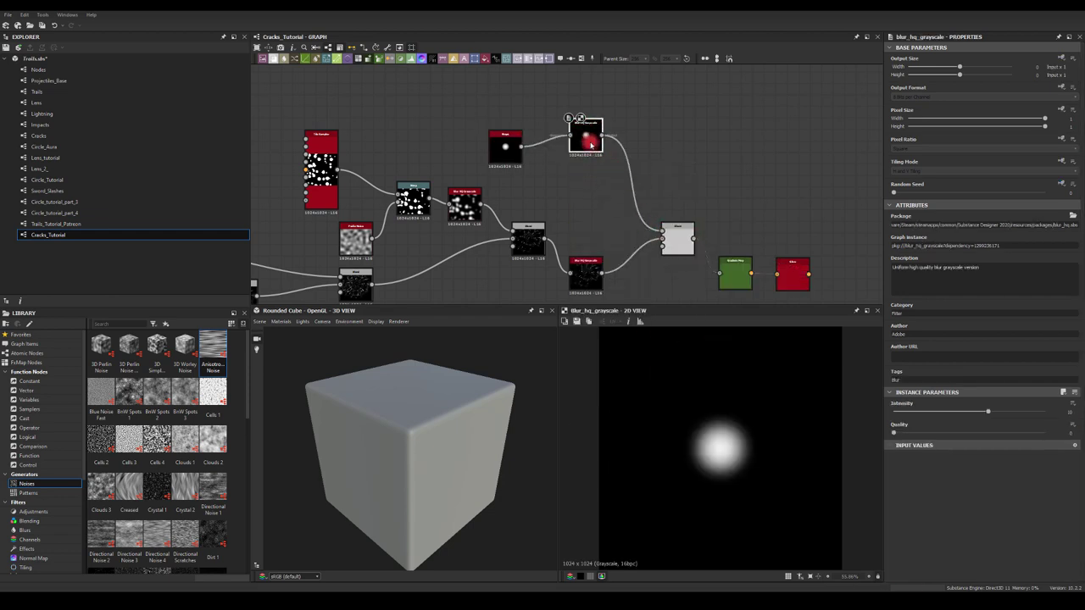
{"action": "double_click", "coordinate": [789, 281]}
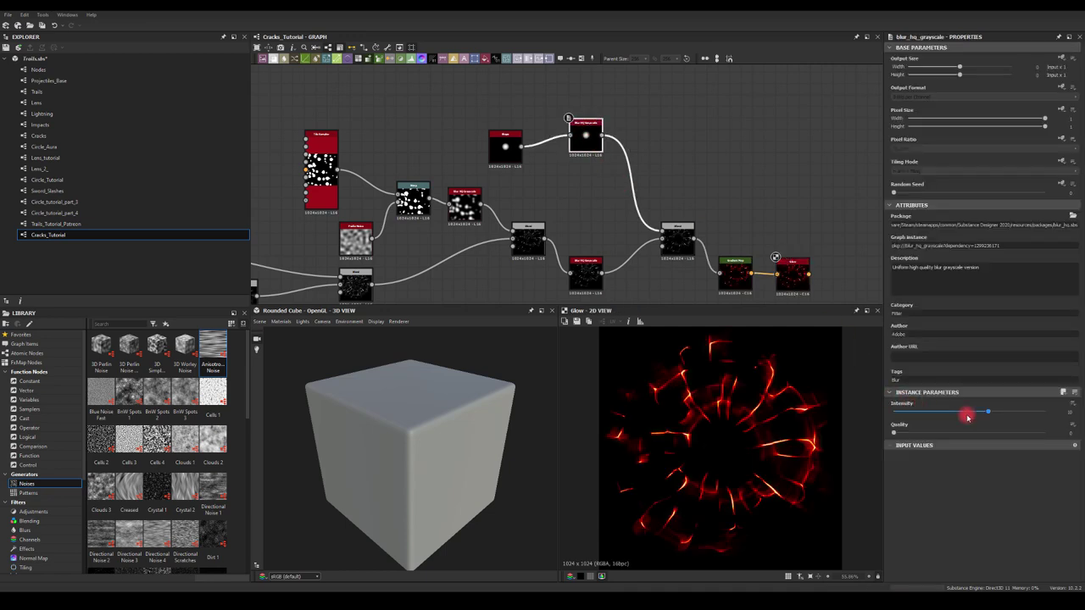
Raise the centre mask blur's intensity to its maximum of 16 and set the Paraboloid Shape's scale to about 0.18.
{"action": "left_click_drag", "start_coordinate": [989, 413], "coordinate": [1058, 402]}
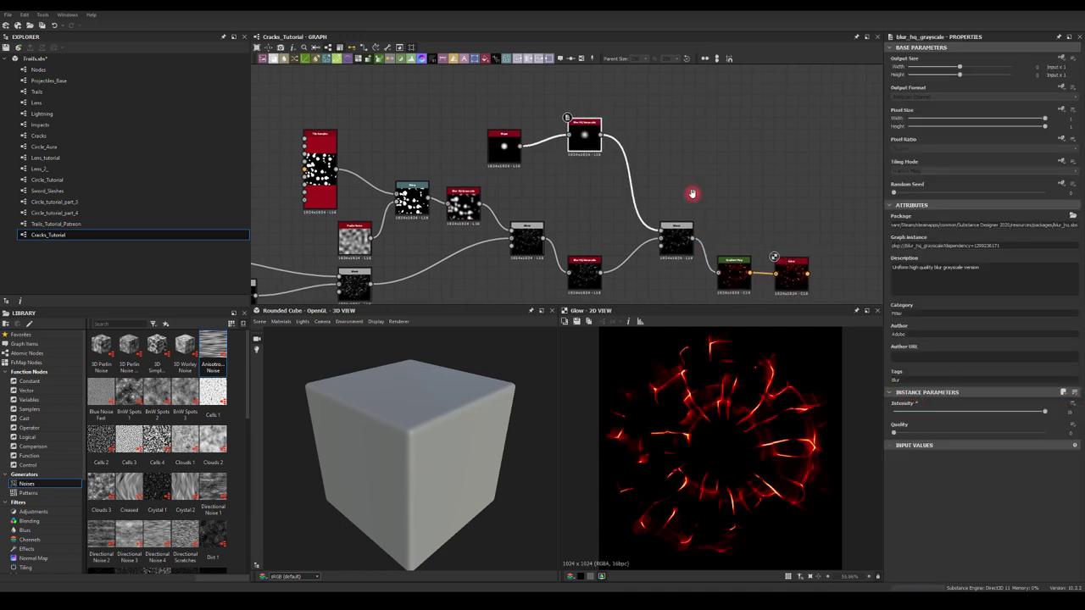
{"action": "middle_click_drag", "start_coordinate": [692, 194], "coordinate": [681, 109]}
{"action": "middle_click_drag", "start_coordinate": [585, 152], "coordinate": [683, 247]}
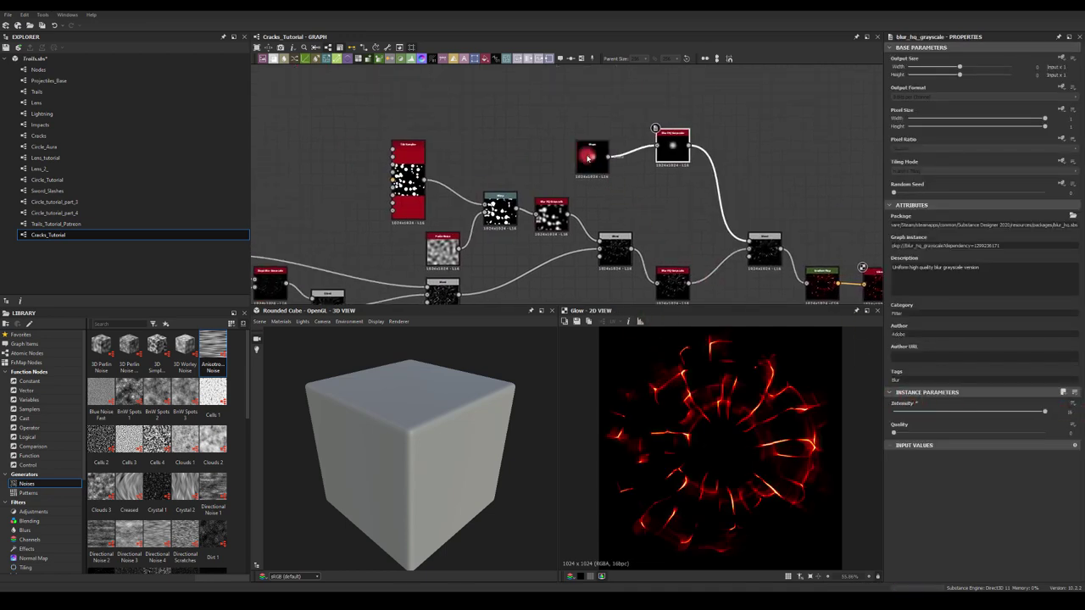
{"action": "left_click", "coordinate": [592, 156]}
{"action": "mouse_move", "coordinate": [926, 454]}
{"action": "left_mouse_down"}
{"action": "mouse_move", "coordinate": [910, 457]}
{"action": "mouse_move", "coordinate": [921, 459]}
{"action": "left_mouse_up"}
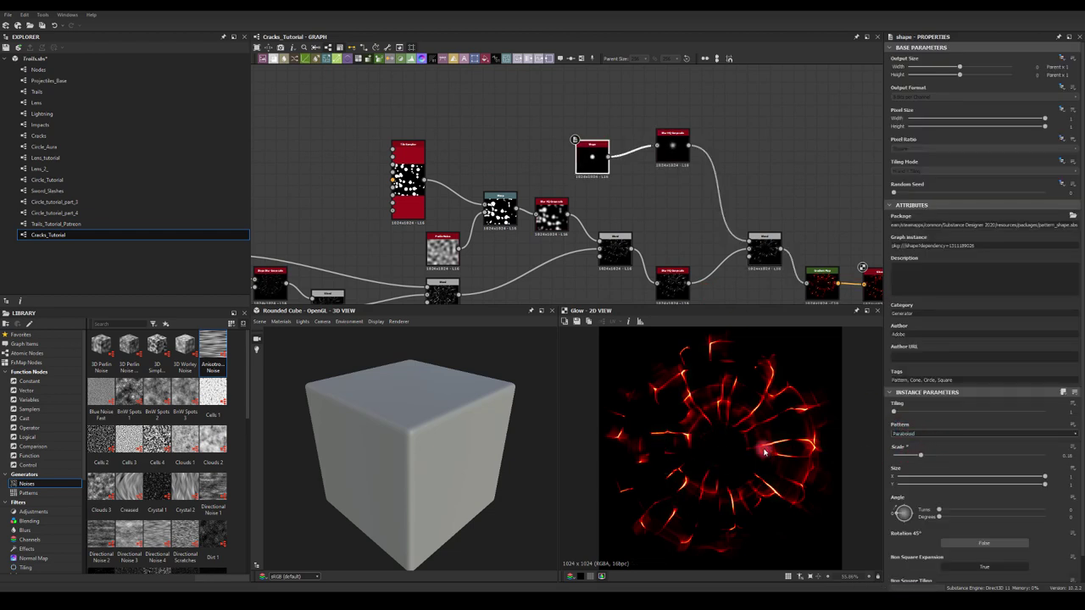
Review the whole node graph, from the Anisotropic Noise source through the crack masks to the Glow output.
{"action": "middle_click_drag", "start_coordinate": [604, 258], "coordinate": [584, 183]}
{"action": "scroll", "coordinate": [518, 234], "scroll_direction": "down", "scroll_amount": 1}
{"action": "middle_click_drag", "start_coordinate": [484, 237], "coordinate": [551, 198]}
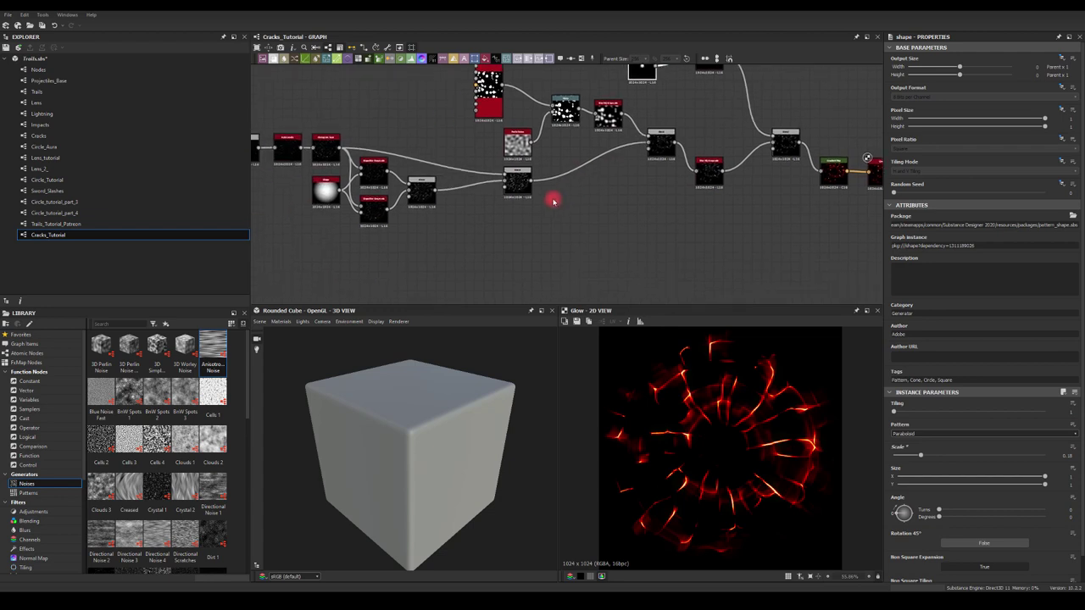
{"action": "scroll", "coordinate": [550, 203], "scroll_direction": "down", "scroll_amount": 2}
{"action": "scroll", "coordinate": [794, 230], "scroll_direction": "up", "scroll_amount": 3}
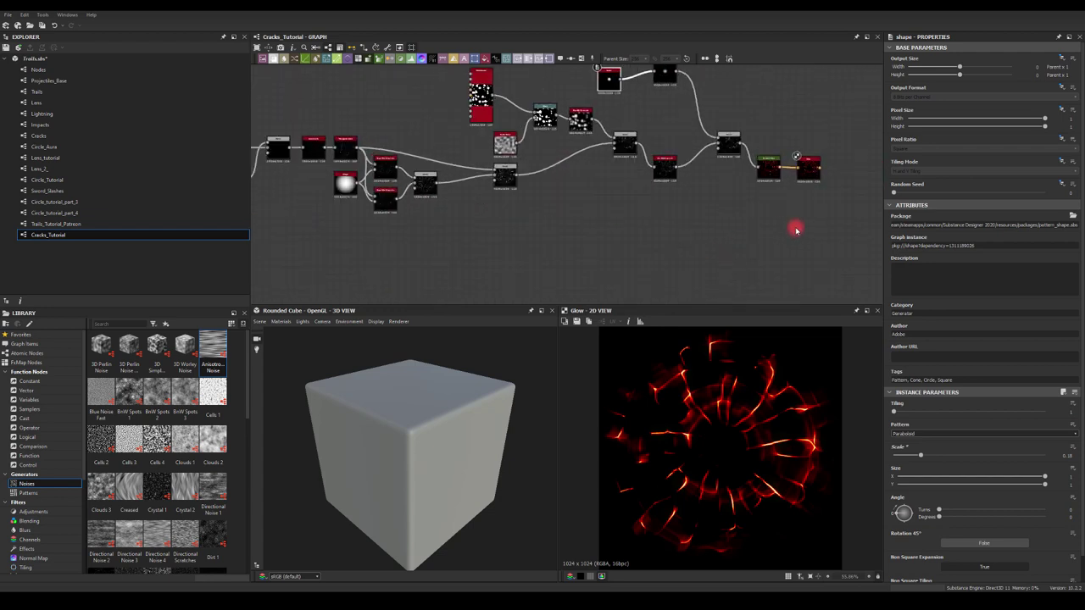
{"action": "left_click", "coordinate": [821, 100]}
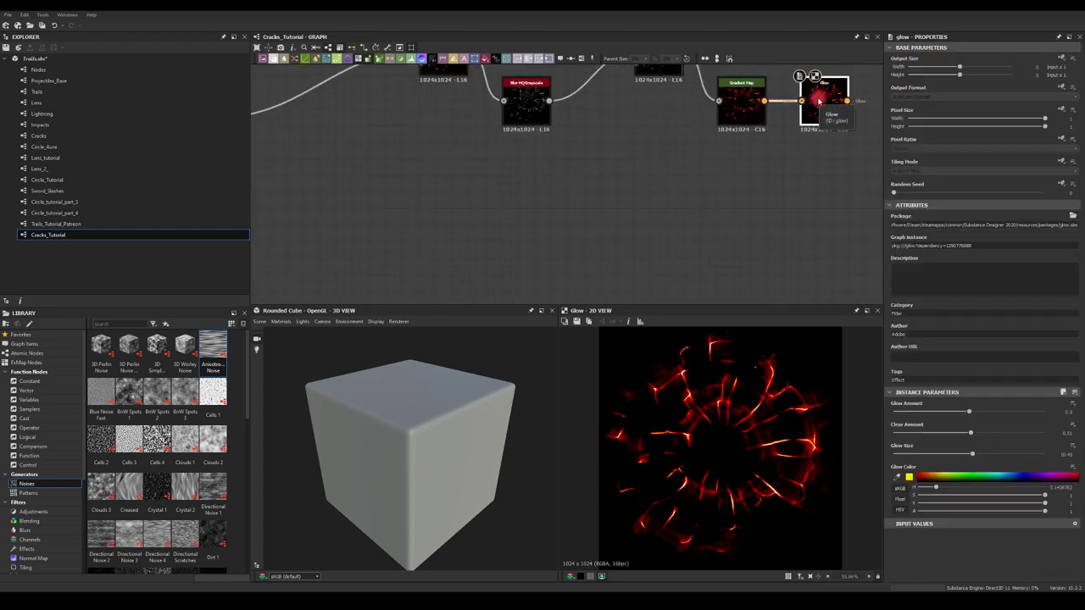
{"action": "scroll", "coordinate": [728, 230], "scroll_direction": "down", "scroll_amount": 3}
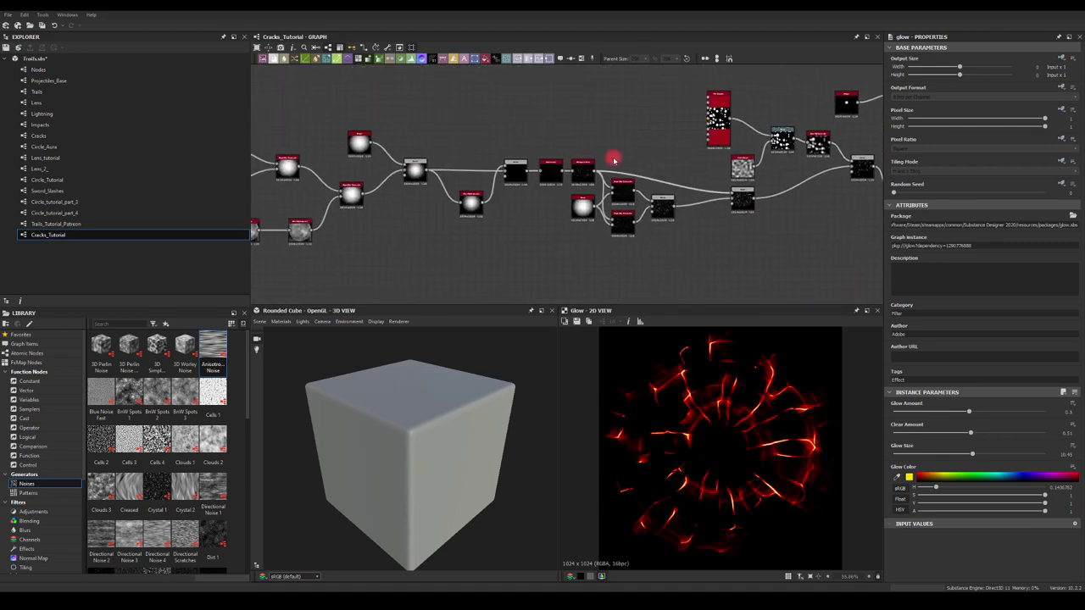
{"action": "scroll", "coordinate": [613, 126], "scroll_direction": "up", "scroll_amount": 4}
{"action": "middle_click_drag", "start_coordinate": [569, 186], "coordinate": [502, 116]}
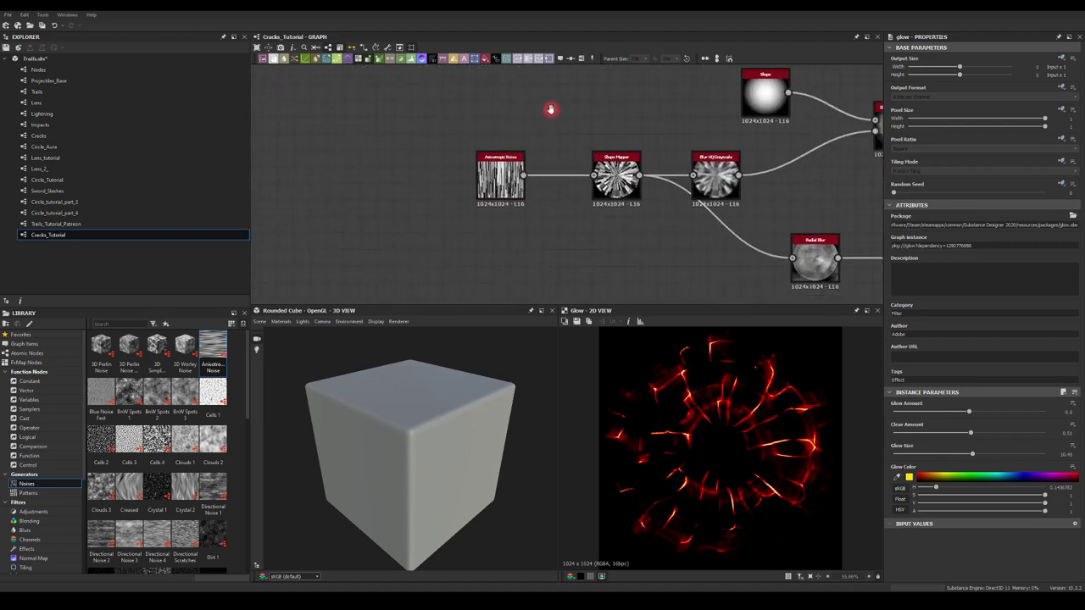
{"action": "middle_click_drag", "start_coordinate": [572, 117], "coordinate": [521, 105]}
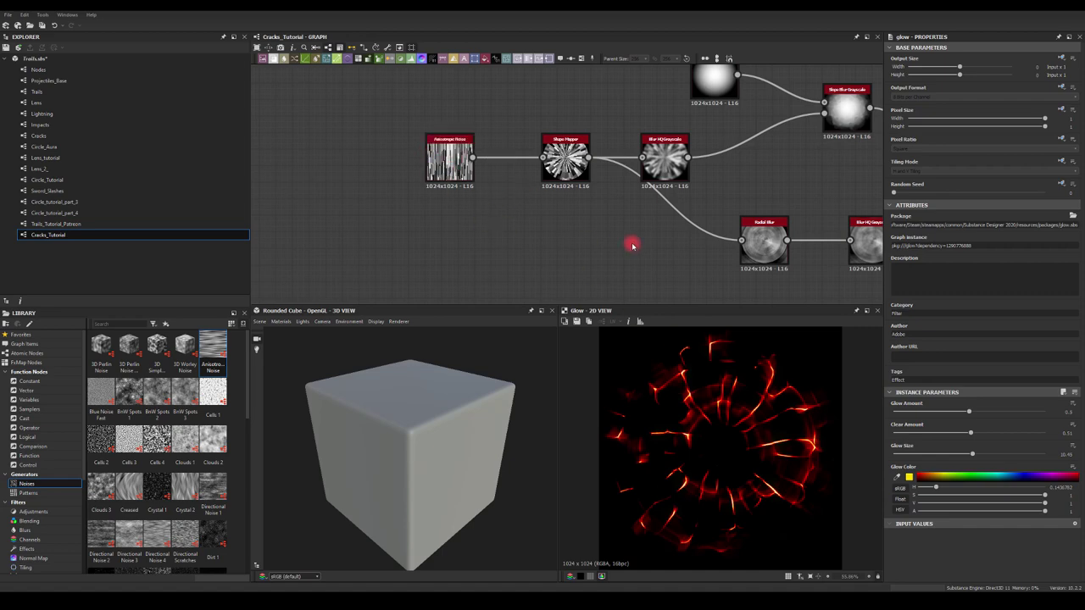
{"action": "middle_click_drag", "start_coordinate": [632, 245], "coordinate": [189, 217]}
{"action": "scroll", "coordinate": [402, 195], "scroll_direction": "down", "scroll_amount": 3}
{"action": "middle_click_drag", "start_coordinate": [666, 200], "coordinate": [285, 206]}
{"action": "middle_click_drag", "start_coordinate": [864, 203], "coordinate": [571, 211]}
{"action": "middle_click_drag", "start_coordinate": [689, 165], "coordinate": [646, 194]}
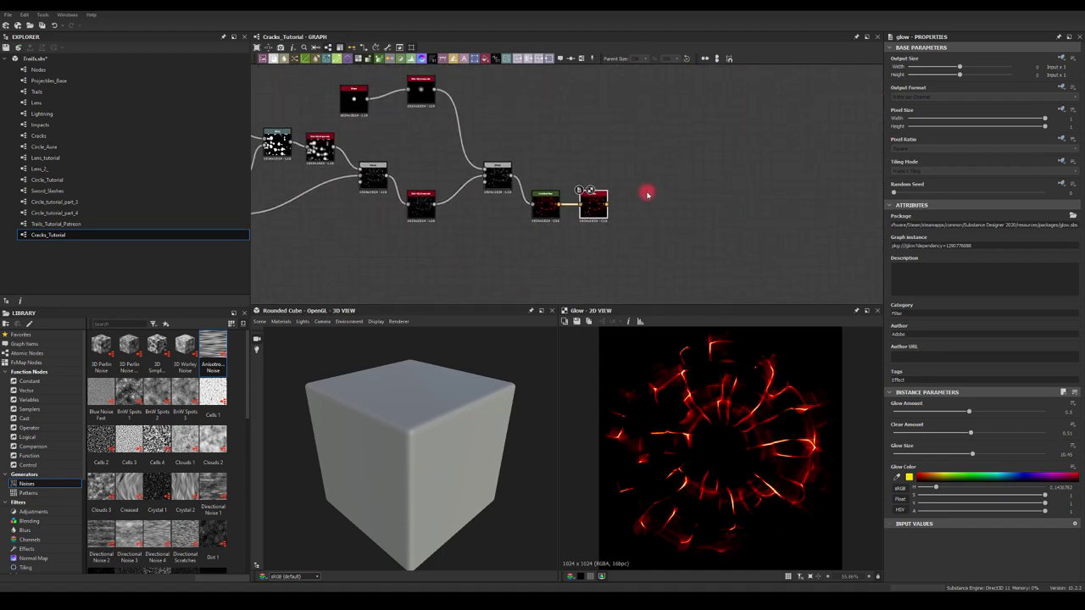
Move the Gradient Map and Glow farther out, and add an Auto Levels node fed by the last Subtract Blend.
{"action": "left_click_drag", "start_coordinate": [534, 143], "coordinate": [637, 191]}
{"action": "left_click", "coordinate": [551, 187]}
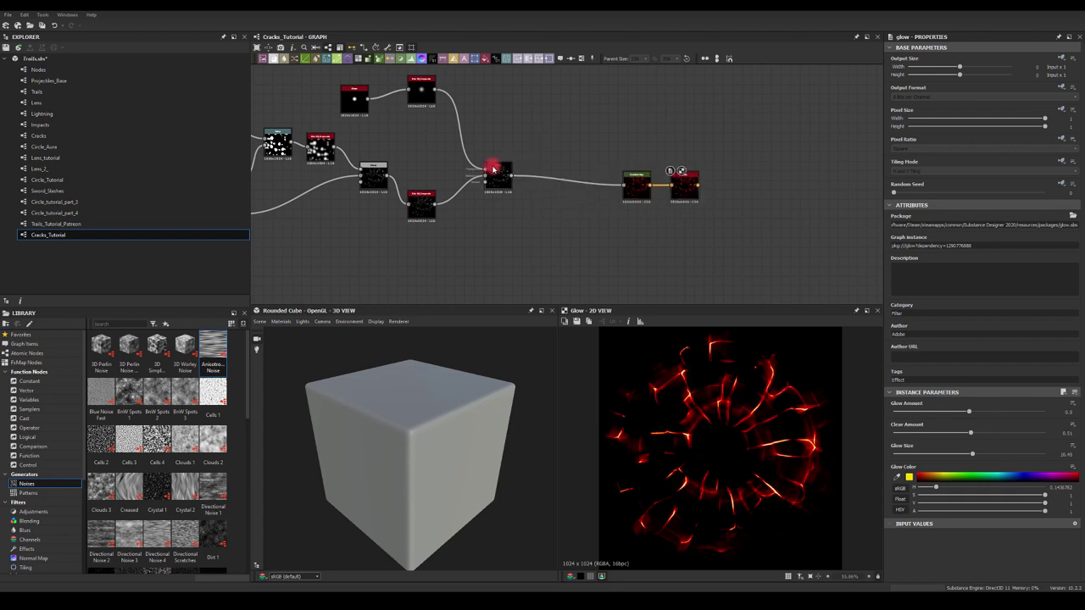
{"action": "scroll", "coordinate": [493, 168], "scroll_direction": "up", "scroll_amount": 4}
{"action": "left_click_drag", "start_coordinate": [531, 186], "coordinate": [594, 149]}
{"action": "type", "text": "auto"}
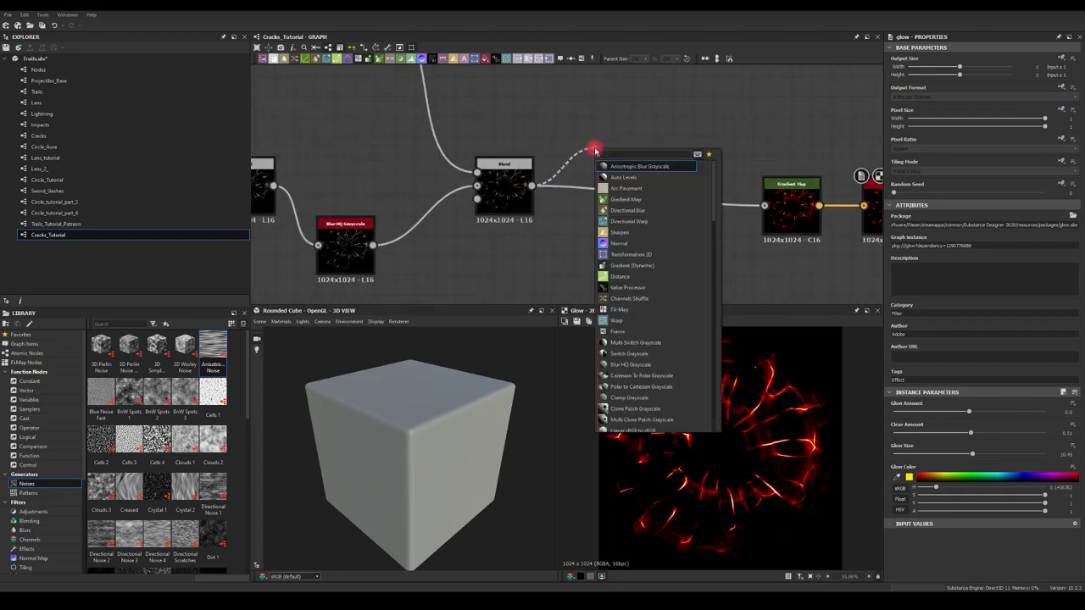
{"action": "left_click", "coordinate": [606, 167]}
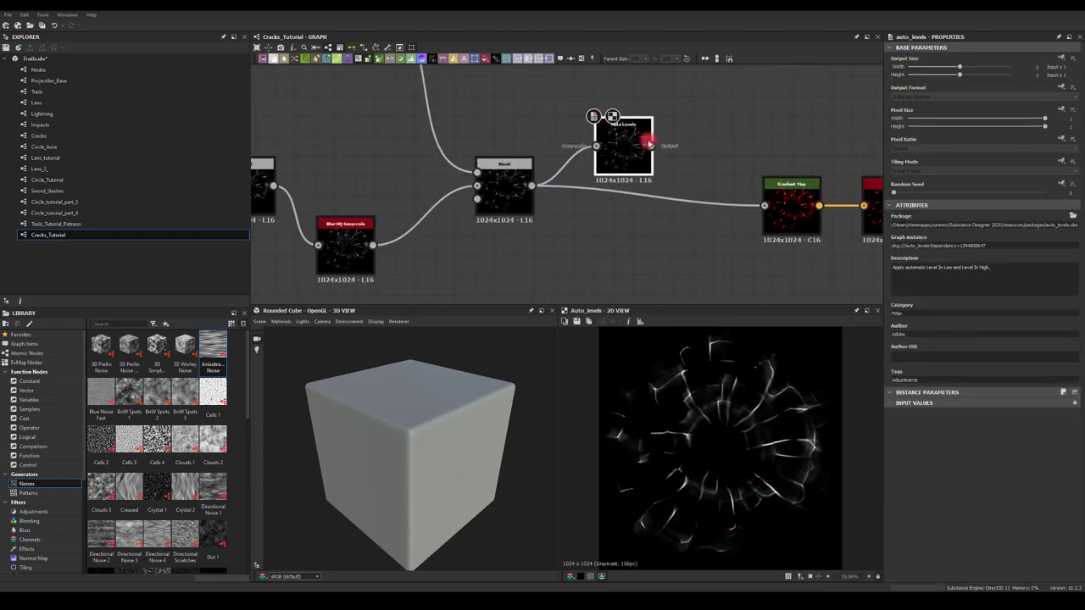
Connect Auto Levels to the Gradient Map in place of the Subtract Blend and preview the Glow output.
{"action": "left_click_drag", "start_coordinate": [650, 145], "coordinate": [764, 205]}
{"action": "middle_click_drag", "start_coordinate": [751, 151], "coordinate": [589, 136]}
{"action": "left_click", "coordinate": [747, 211]}
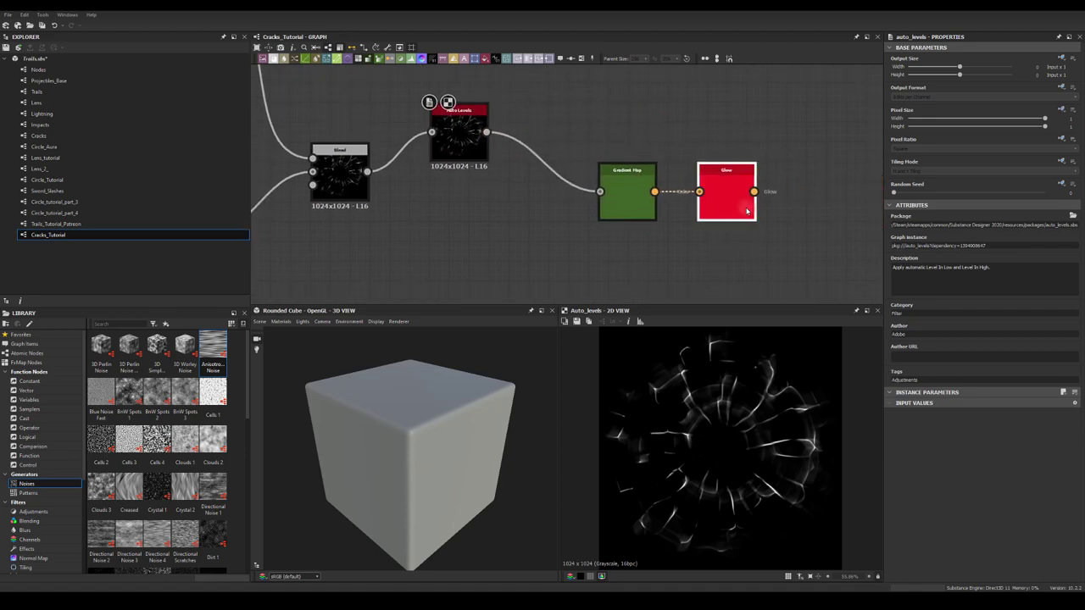
Preview the Glow output and try a Y Amount of about 121 on the Anisotropic Noise before setting it to 60.
{"action": "double_click", "coordinate": [747, 211]}
{"action": "scroll", "coordinate": [568, 234], "scroll_direction": "down", "scroll_amount": 5}
{"action": "middle_click_drag", "start_coordinate": [451, 243], "coordinate": [706, 192]}
{"action": "scroll", "coordinate": [560, 199], "scroll_direction": "down", "scroll_amount": 3}
{"action": "middle_click_drag", "start_coordinate": [494, 194], "coordinate": [515, 186]}
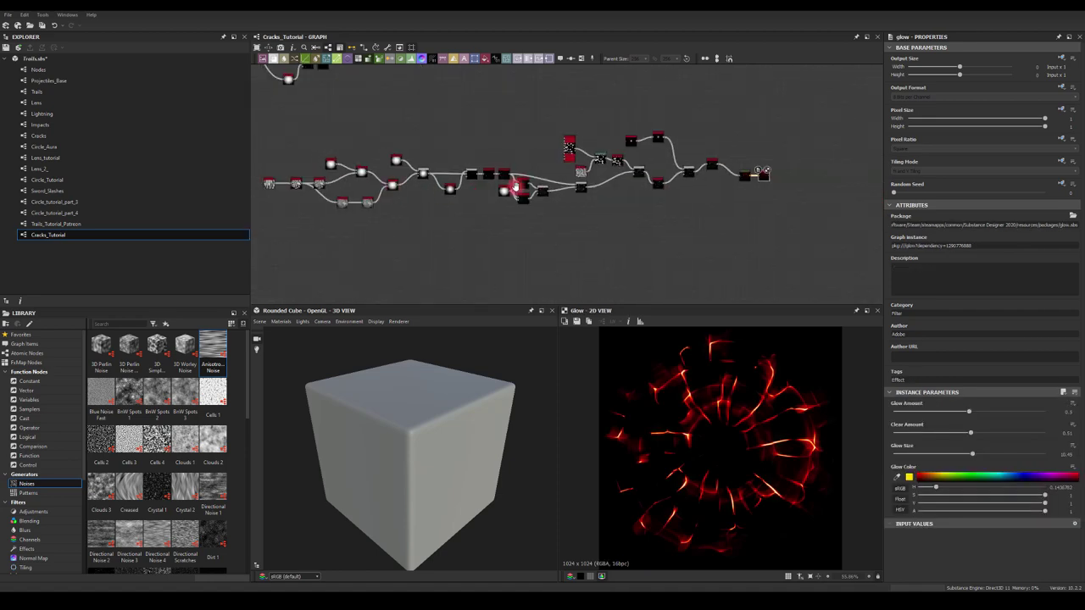
{"action": "scroll", "coordinate": [514, 188], "scroll_direction": "up", "scroll_amount": 6}
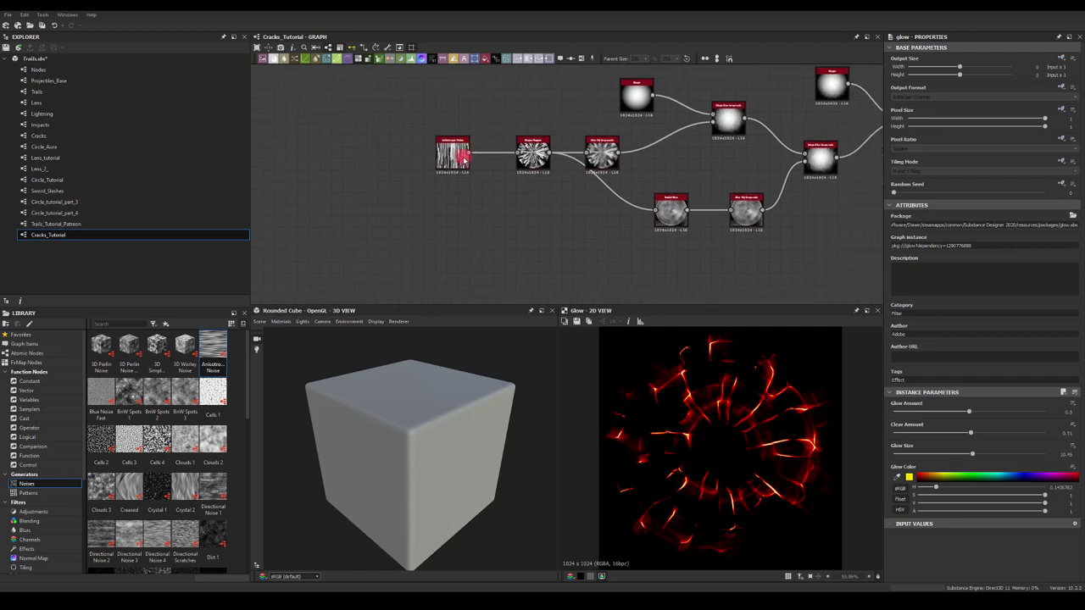
{"action": "left_click", "coordinate": [464, 159]}
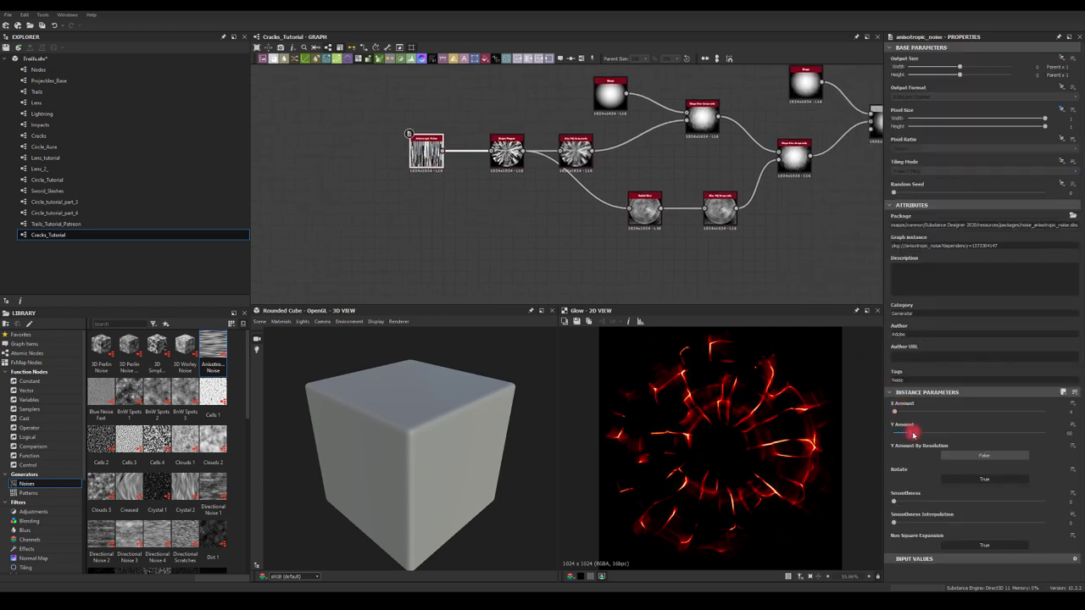
{"action": "mouse_move", "coordinate": [913, 433]}
{"action": "left_mouse_down"}
{"action": "mouse_move", "coordinate": [938, 438]}
{"action": "mouse_move", "coordinate": [905, 439]}
{"action": "mouse_move", "coordinate": [928, 439]}
{"action": "left_mouse_up"}
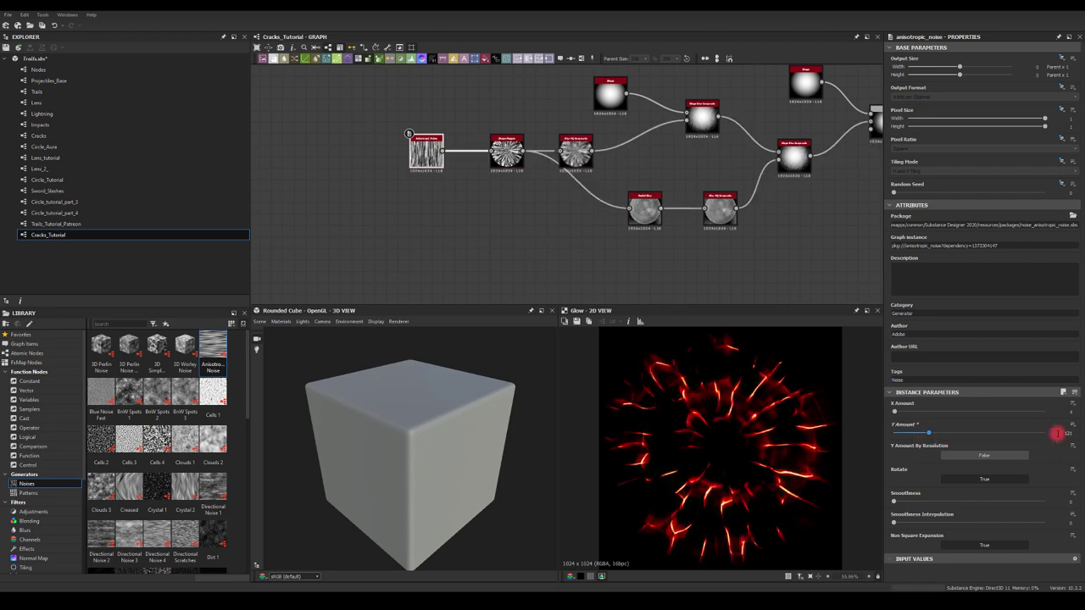
{"action": "type", "text": "60"}
{"action": "key", "text": "Return"}
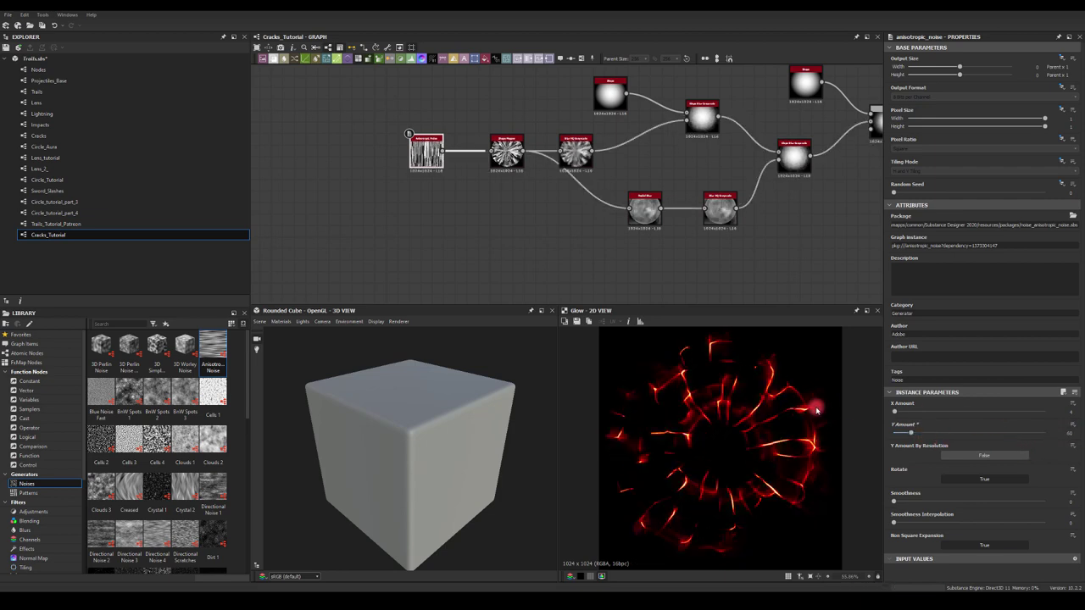
Try larger X Amount values on the Anisotropic Noise, including 6, and settle on 5.
{"action": "left_click_drag", "start_coordinate": [895, 415], "coordinate": [897, 413]}
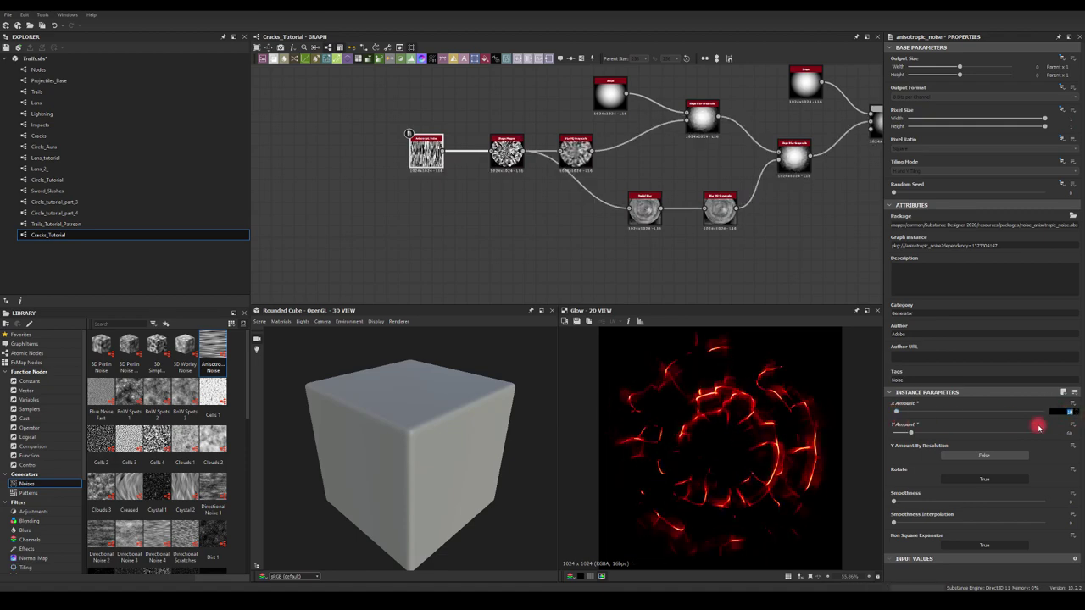
{"action": "key", "text": "ctrl+z"}
{"action": "type", "text": "6"}
{"action": "key", "text": "Return"}
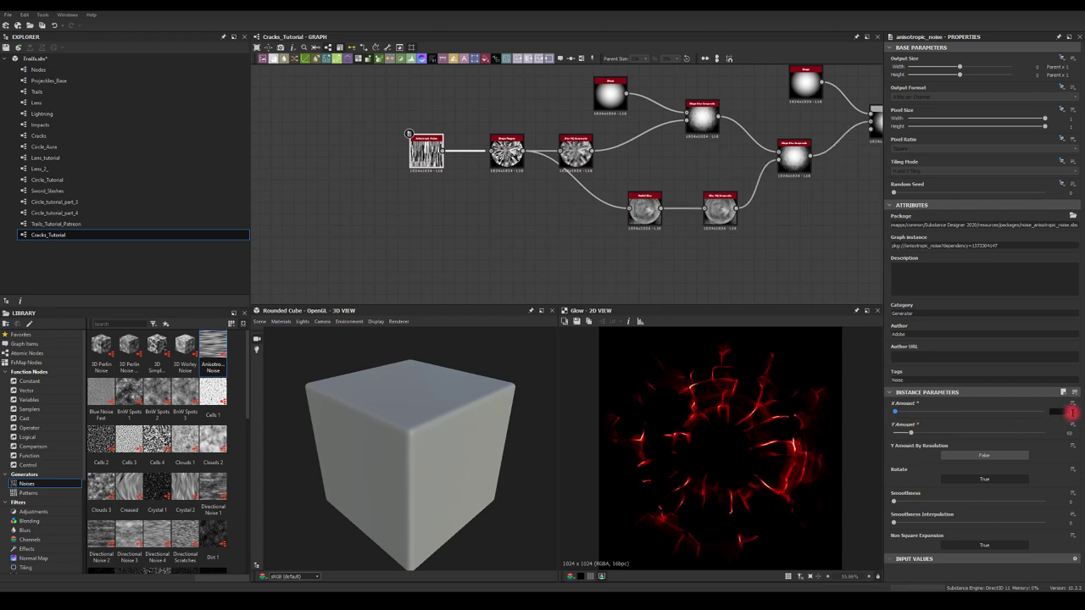
{"action": "key", "text": "Return"}
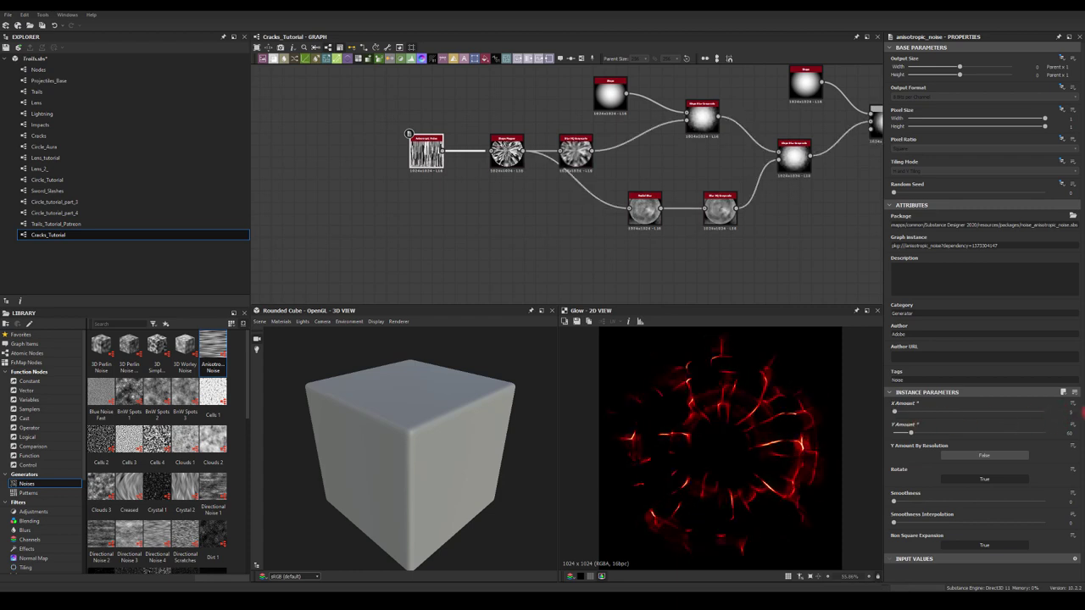
Try enabling Y Amount By Resolution and adding Smoothness on the Anisotropic Noise, then restore False and 0.
{"action": "left_click", "coordinate": [983, 457]}
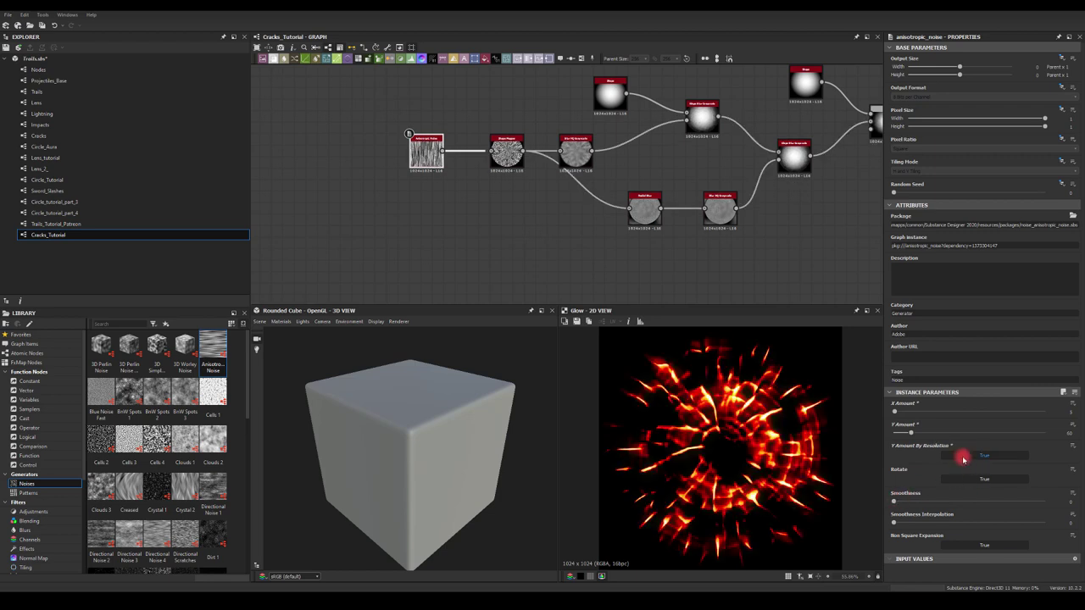
{"action": "left_click", "coordinate": [963, 458]}
{"action": "left_click_drag", "start_coordinate": [894, 503], "coordinate": [848, 498]}
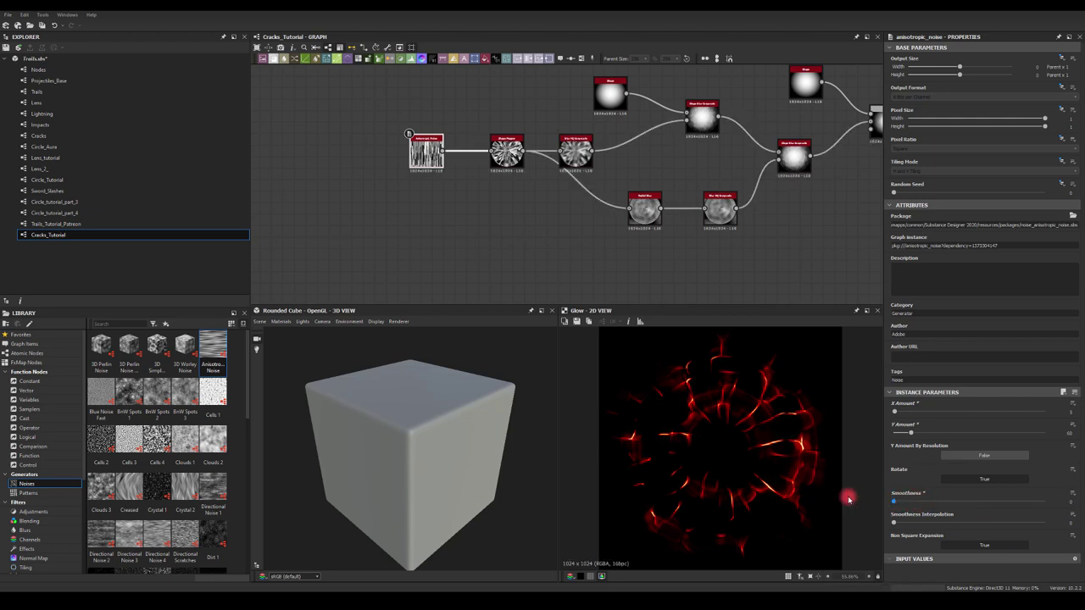
Lower the intensity of the upper Blur HQ after the Shape Mapper to about 3 and set the Anisotropic Noise's Smoothness to about 0.07.
{"action": "scroll", "coordinate": [537, 203], "scroll_direction": "up", "scroll_amount": 2}
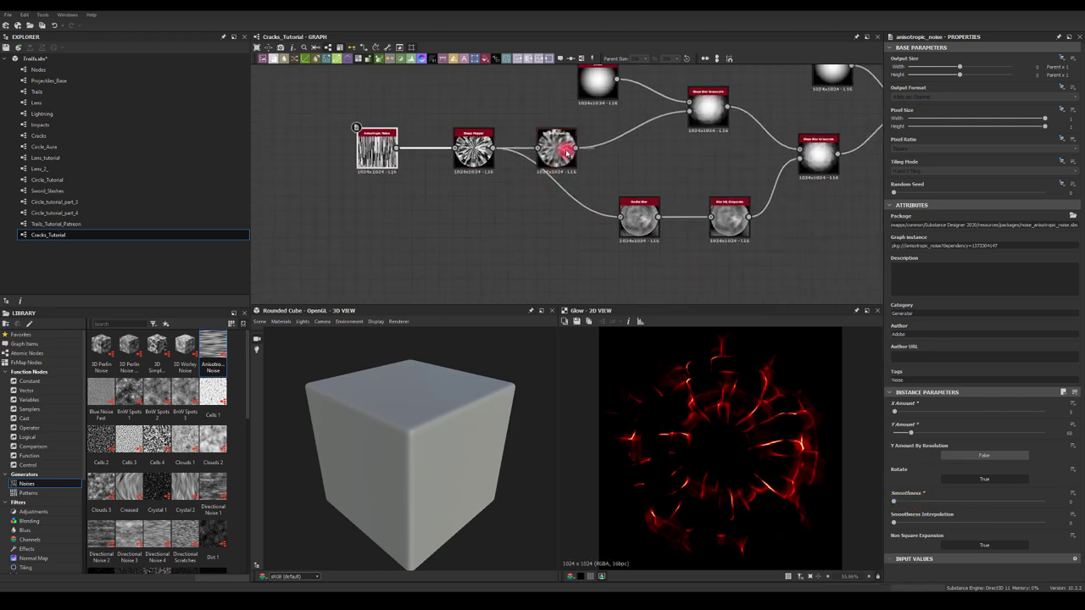
{"action": "left_click", "coordinate": [551, 150]}
{"action": "middle_click_drag", "start_coordinate": [620, 177], "coordinate": [584, 192]}
{"action": "left_click_drag", "start_coordinate": [960, 412], "coordinate": [918, 411]}
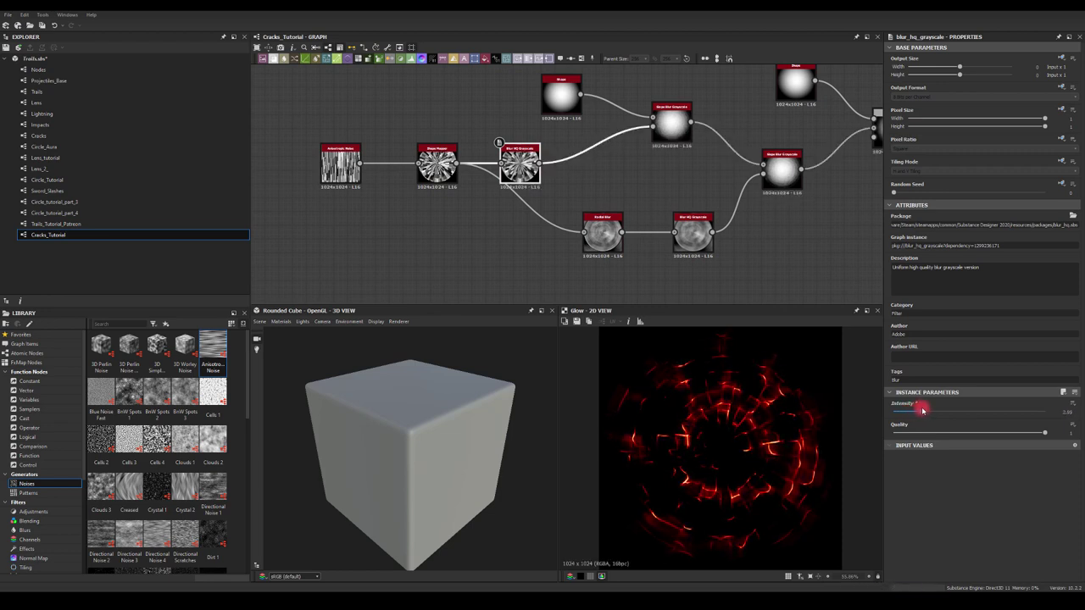
{"action": "left_click", "coordinate": [330, 158]}
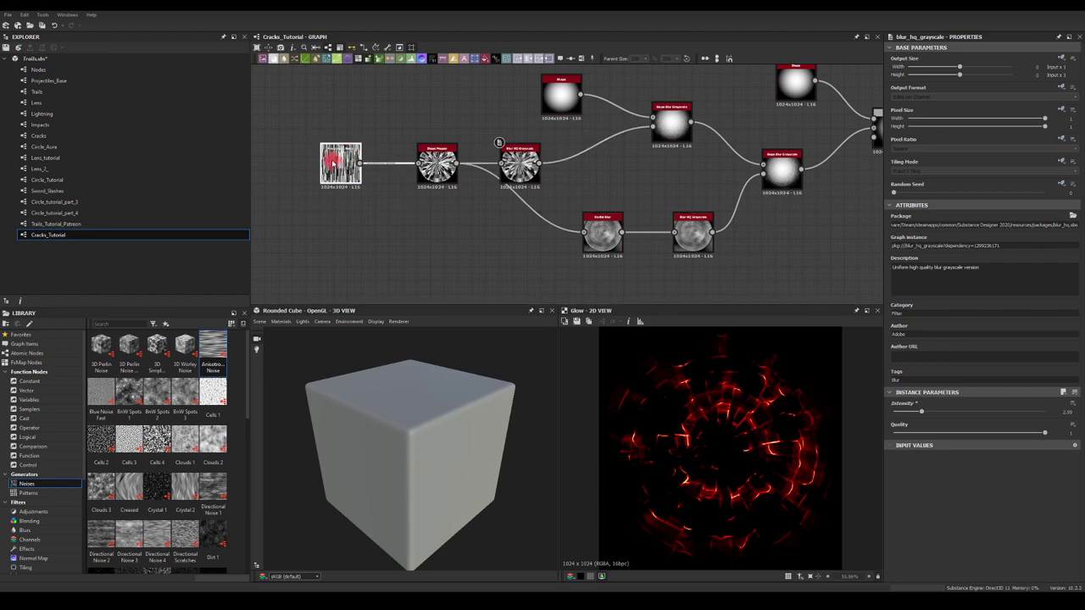
{"action": "mouse_move", "coordinate": [895, 503]}
{"action": "left_mouse_down"}
{"action": "mouse_move", "coordinate": [1081, 504]}
{"action": "mouse_move", "coordinate": [896, 501]}
{"action": "mouse_move", "coordinate": [915, 503]}
{"action": "mouse_move", "coordinate": [905, 505]}
{"action": "left_mouse_up"}
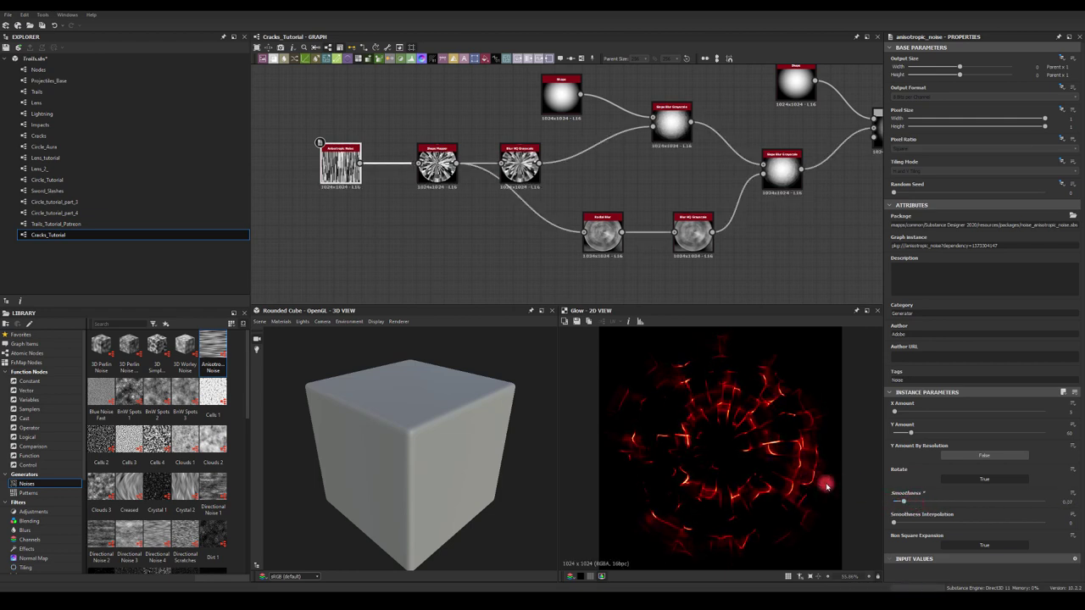
Set the Radial Blur's Samples to about 113 and its Angle to about 0.1.
{"action": "middle_click_drag", "start_coordinate": [576, 172], "coordinate": [461, 160]}
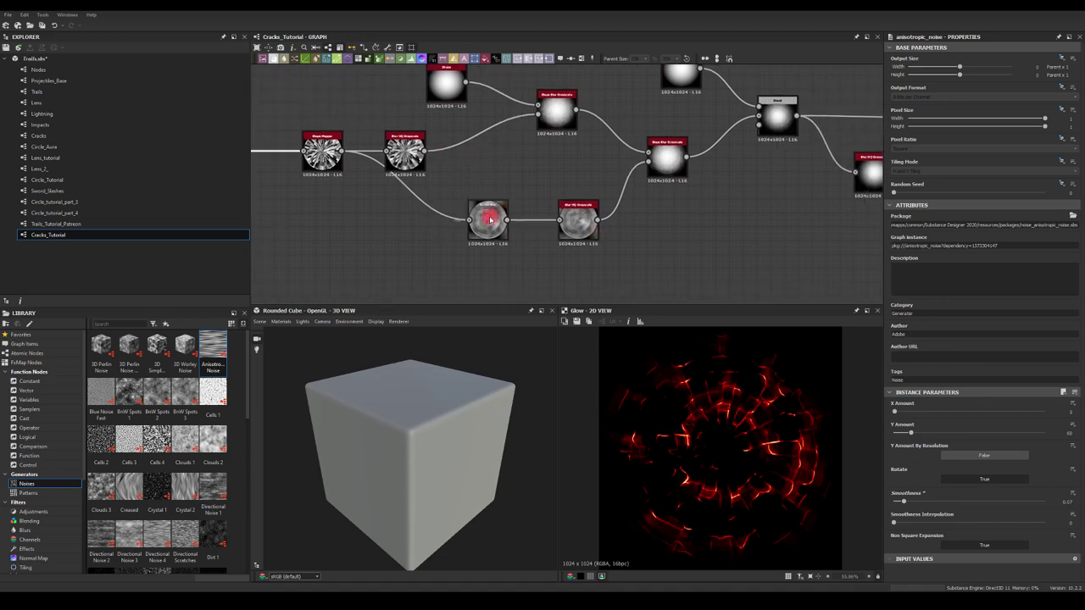
{"action": "left_click", "coordinate": [490, 221]}
{"action": "left_click_drag", "start_coordinate": [932, 433], "coordinate": [981, 411]}
{"action": "left_click_drag", "start_coordinate": [912, 415], "coordinate": [1026, 412]}
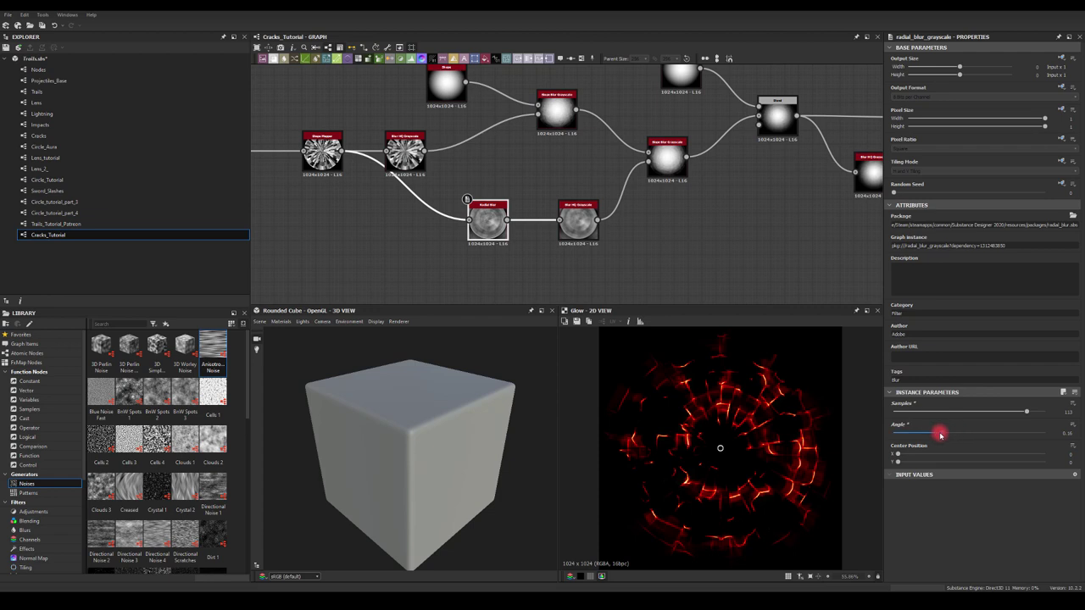
{"action": "left_click_drag", "start_coordinate": [939, 435], "coordinate": [908, 439]}
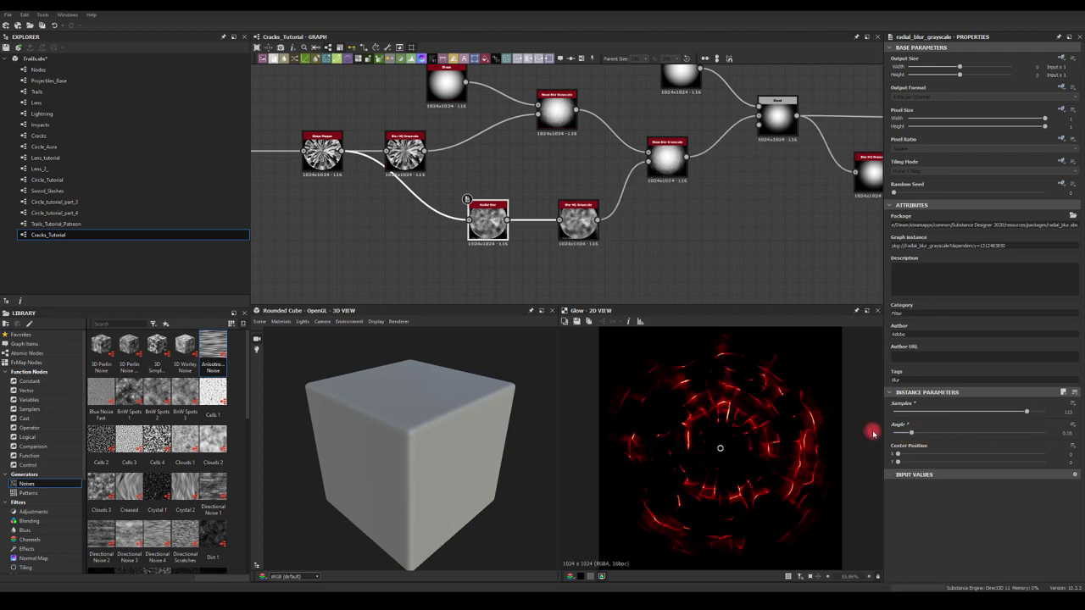
{"action": "left_click_drag", "start_coordinate": [910, 435], "coordinate": [924, 436]}
Try other settings on the first Slope Blur Grayscale and return it to its previous look.
{"action": "middle_click_drag", "start_coordinate": [732, 220], "coordinate": [653, 257]}
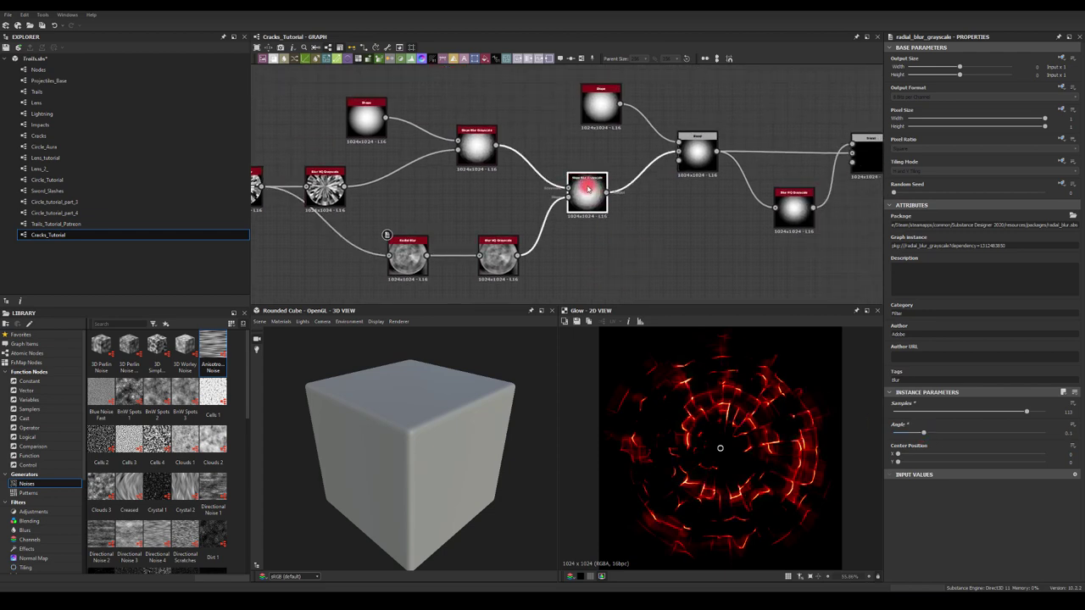
{"action": "left_click", "coordinate": [586, 188]}
{"action": "left_click", "coordinate": [471, 140]}
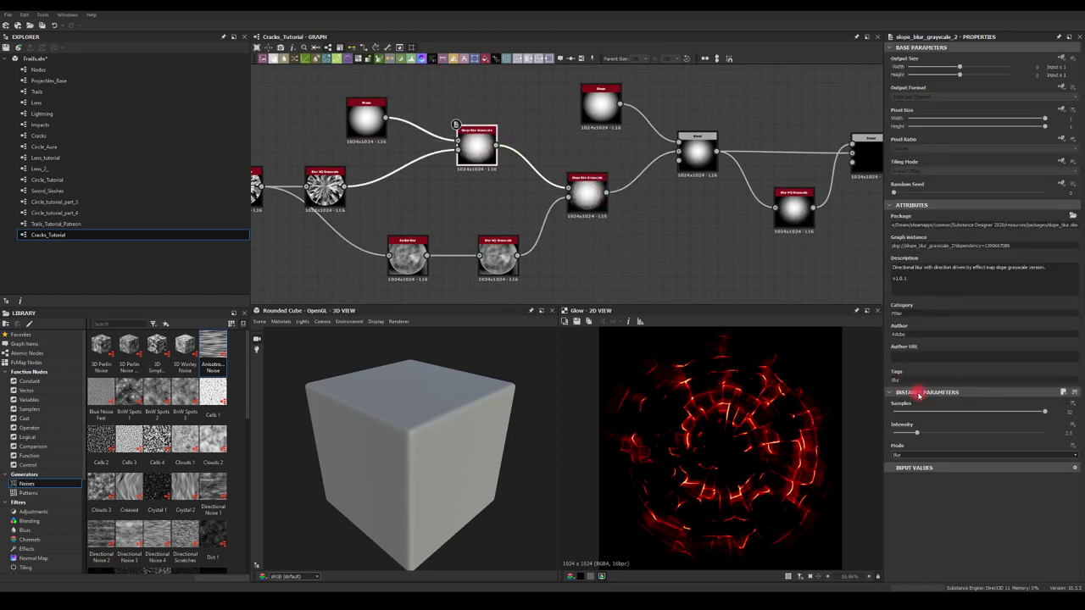
{"action": "mouse_move", "coordinate": [917, 435]}
{"action": "left_mouse_down"}
{"action": "mouse_move", "coordinate": [899, 435]}
{"action": "mouse_move", "coordinate": [1026, 436]}
{"action": "mouse_move", "coordinate": [898, 436]}
{"action": "mouse_move", "coordinate": [935, 424]}
{"action": "mouse_move", "coordinate": [915, 408]}
{"action": "mouse_move", "coordinate": [1044, 411]}
{"action": "left_mouse_up"}
Lower the second Slope Blur Grayscale's Intensity to about 0.48 and reduce its Samples.
{"action": "left_click", "coordinate": [583, 190]}
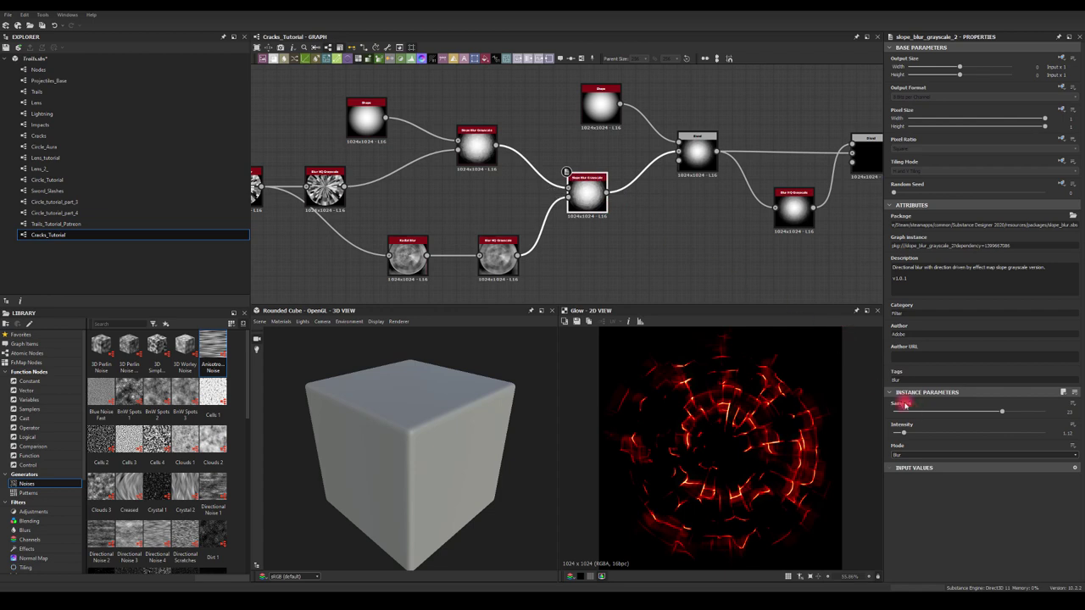
{"action": "mouse_move", "coordinate": [905, 434]}
{"action": "left_mouse_down"}
{"action": "mouse_move", "coordinate": [1063, 433]}
{"action": "mouse_move", "coordinate": [889, 426]}
{"action": "mouse_move", "coordinate": [898, 427]}
{"action": "left_mouse_up"}
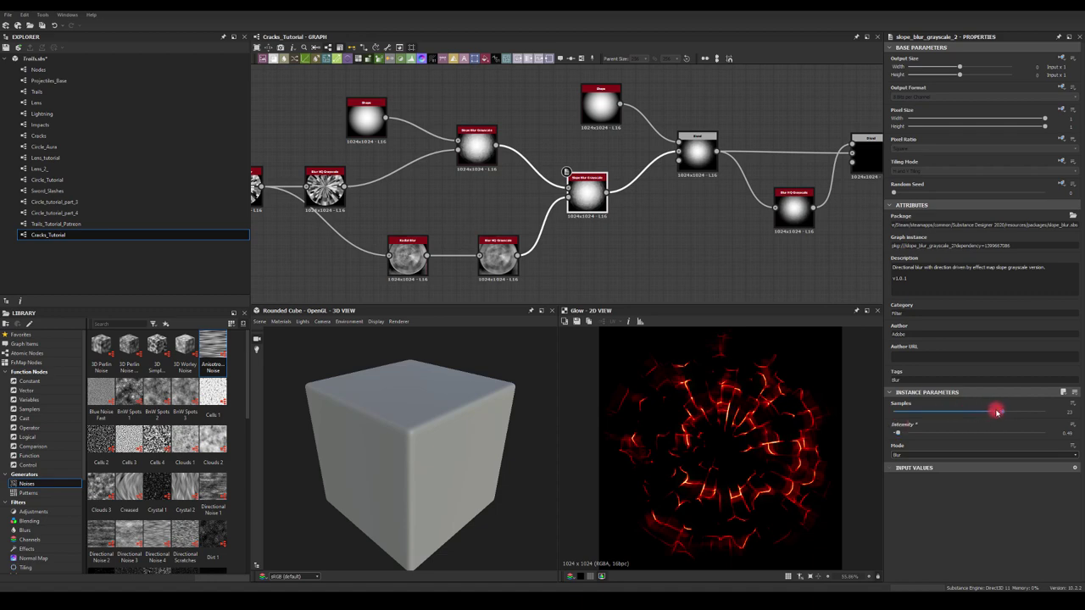
{"action": "mouse_move", "coordinate": [997, 411]}
{"action": "left_mouse_down"}
{"action": "mouse_move", "coordinate": [894, 413]}
{"action": "mouse_move", "coordinate": [930, 438]}
{"action": "mouse_move", "coordinate": [1028, 443]}
{"action": "mouse_move", "coordinate": [890, 440]}
{"action": "mouse_move", "coordinate": [928, 413]}
{"action": "mouse_move", "coordinate": [910, 415]}
{"action": "left_mouse_up"}
Adjust the intensity of the Blur HQ feeding the crack-extracting Blend, trying weaker values and settling on about 1.3.
{"action": "middle_click_drag", "start_coordinate": [619, 151], "coordinate": [450, 150]}
{"action": "middle_click_drag", "start_coordinate": [523, 223], "coordinate": [463, 222]}
{"action": "left_click", "coordinate": [573, 206]}
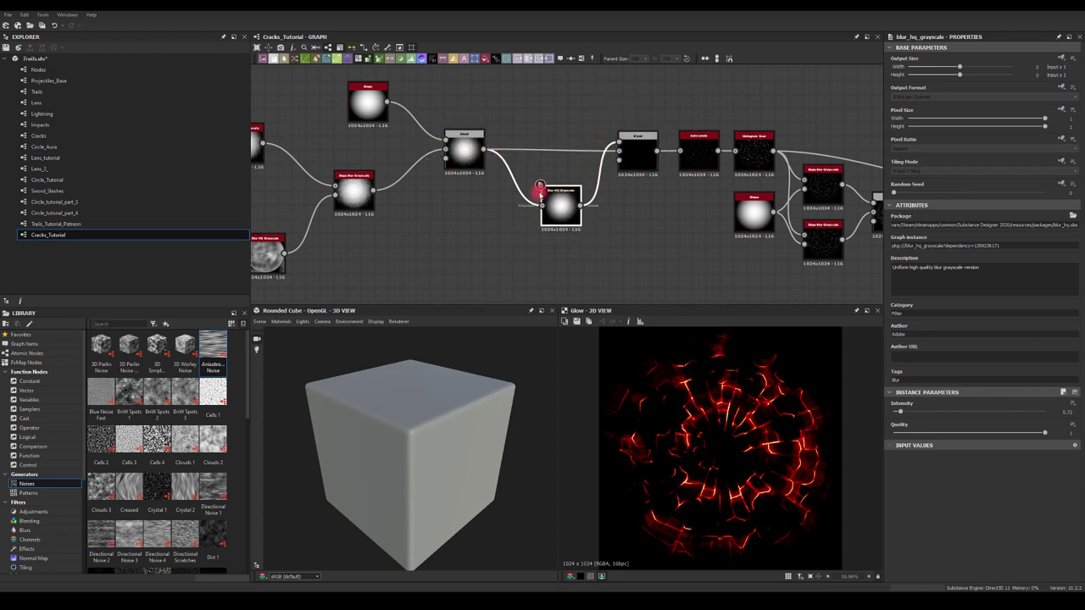
{"action": "scroll", "coordinate": [539, 191], "scroll_direction": "up", "scroll_amount": 1}
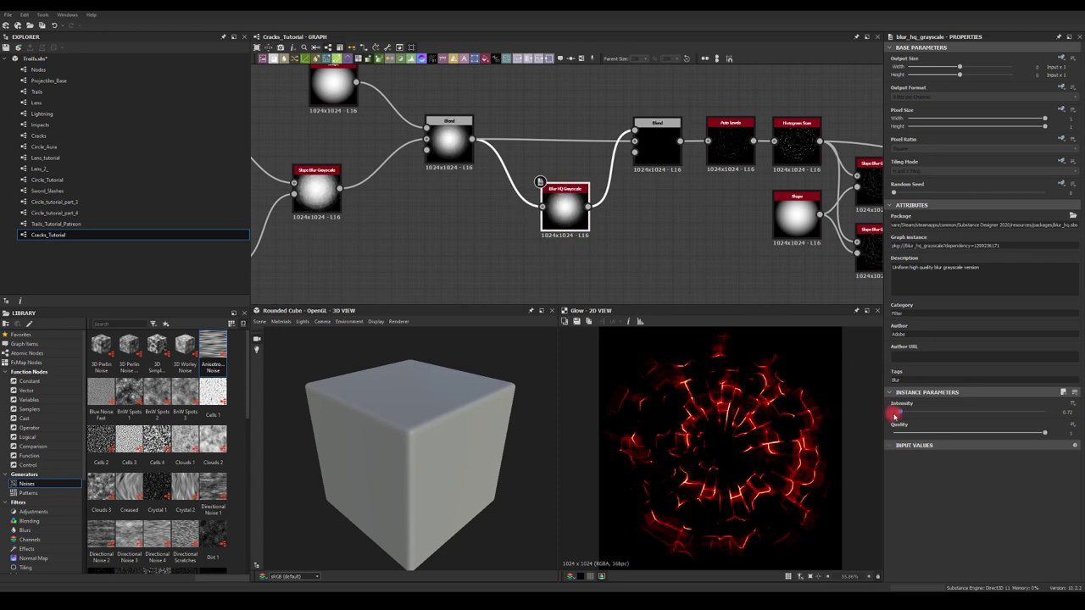
{"action": "mouse_move", "coordinate": [900, 415]}
{"action": "left_mouse_down"}
{"action": "mouse_move", "coordinate": [912, 412]}
{"action": "mouse_move", "coordinate": [896, 414]}
{"action": "left_mouse_up"}
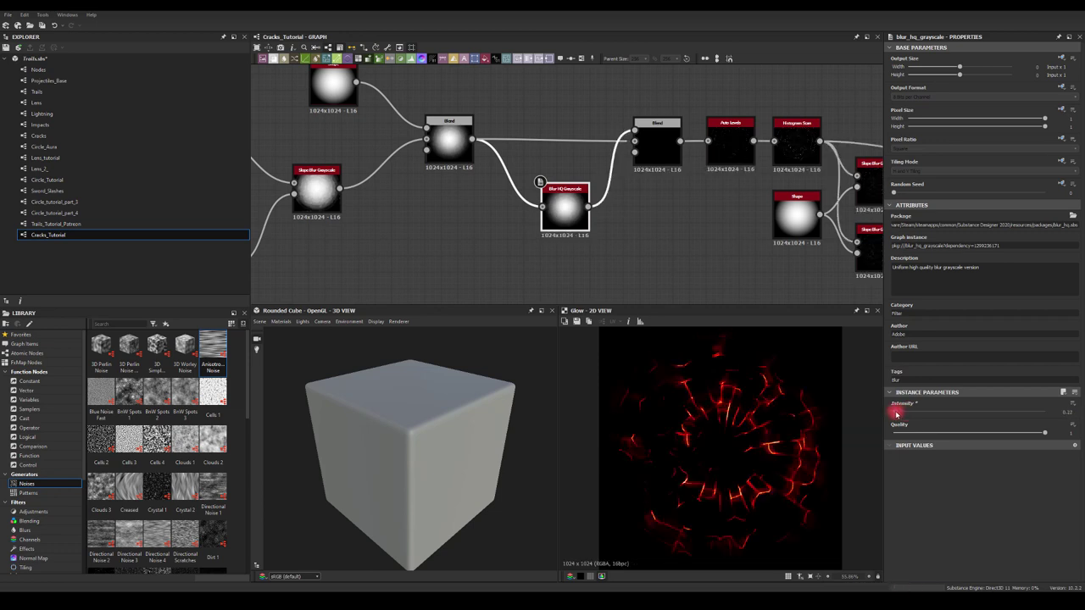
{"action": "left_click_drag", "start_coordinate": [896, 414], "coordinate": [905, 418]}
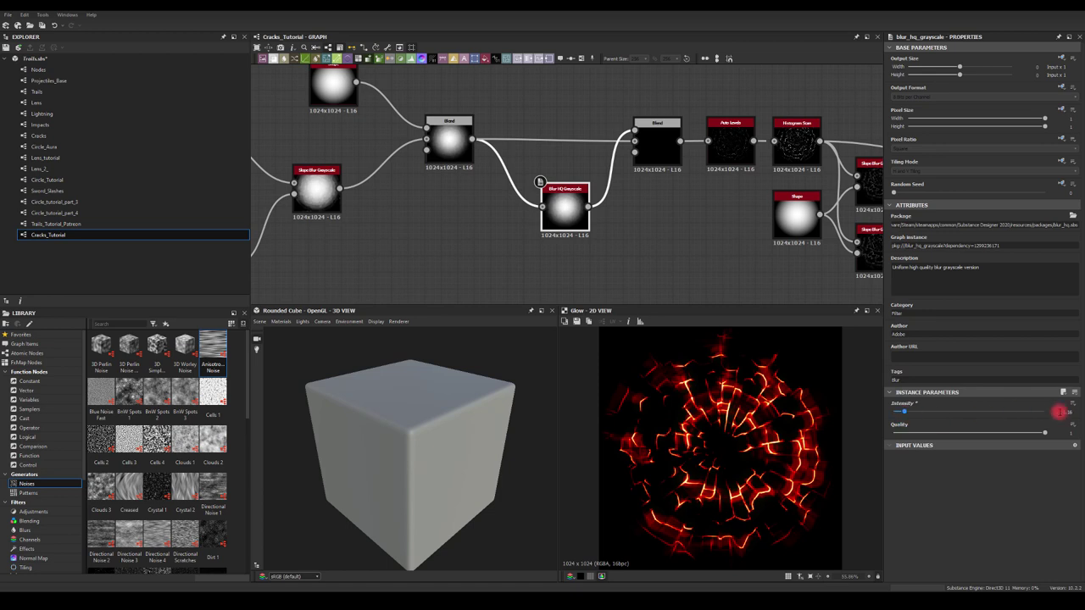
{"action": "mouse_move", "coordinate": [1061, 418]}
{"action": "left_mouse_down"}
{"action": "mouse_move", "coordinate": [1038, 435]}
{"action": "mouse_move", "coordinate": [1050, 426]}
{"action": "left_mouse_up"}
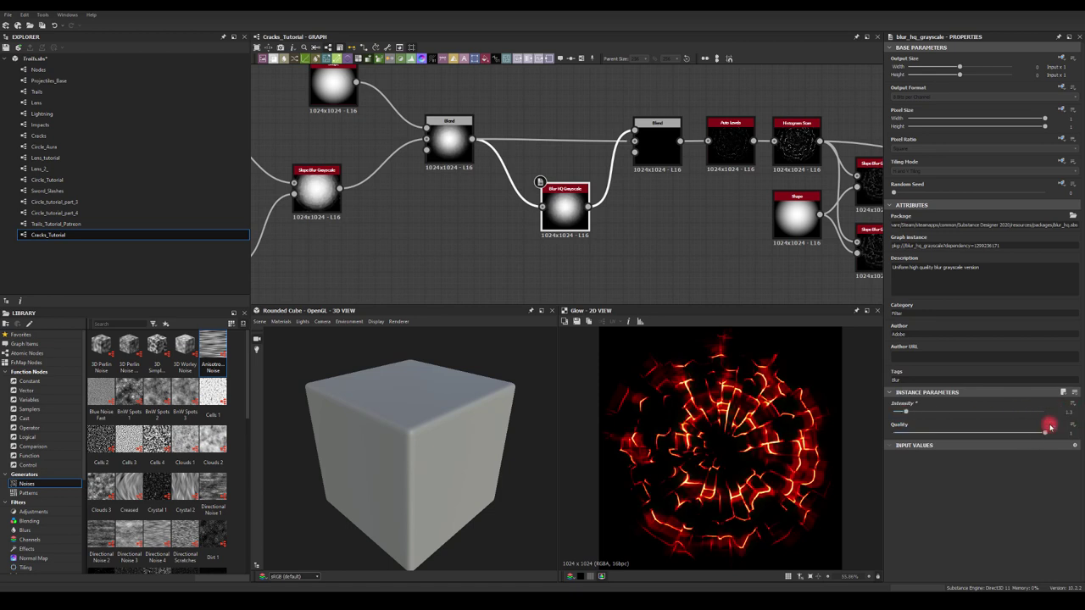
Raise the Histogram Scan's Position to about 0.87, keeping its Contrast at 0.
{"action": "middle_click_drag", "start_coordinate": [704, 240], "coordinate": [475, 166]}
{"action": "left_click", "coordinate": [484, 97]}
{"action": "left_click", "coordinate": [1019, 413]}
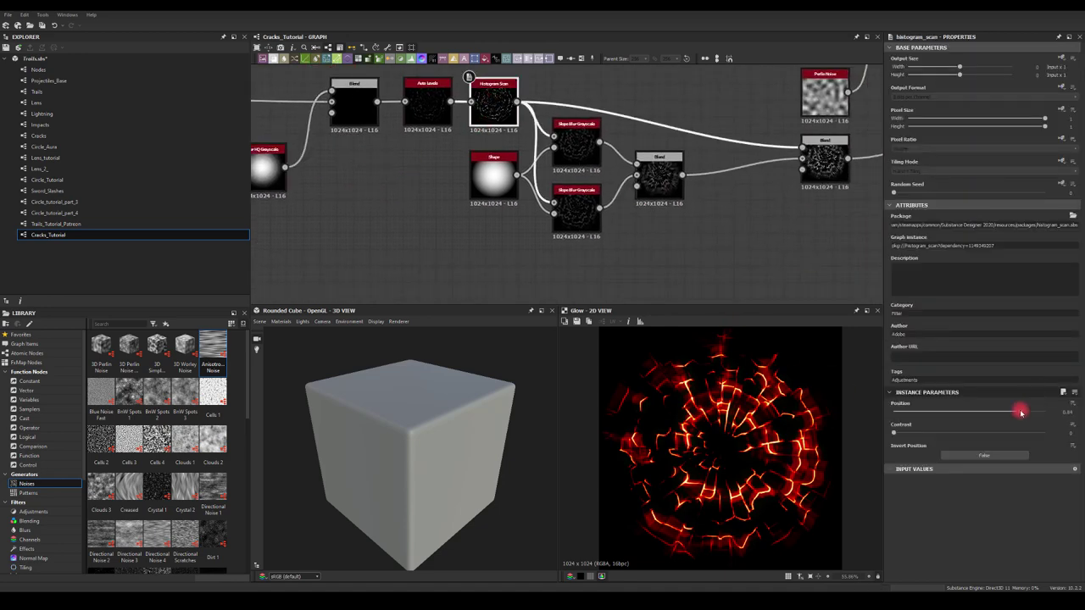
{"action": "mouse_move", "coordinate": [1019, 413]}
{"action": "left_mouse_down"}
{"action": "mouse_move", "coordinate": [958, 412]}
{"action": "mouse_move", "coordinate": [1038, 419]}
{"action": "left_mouse_up"}
{"action": "left_click_drag", "start_coordinate": [895, 437], "coordinate": [852, 433]}
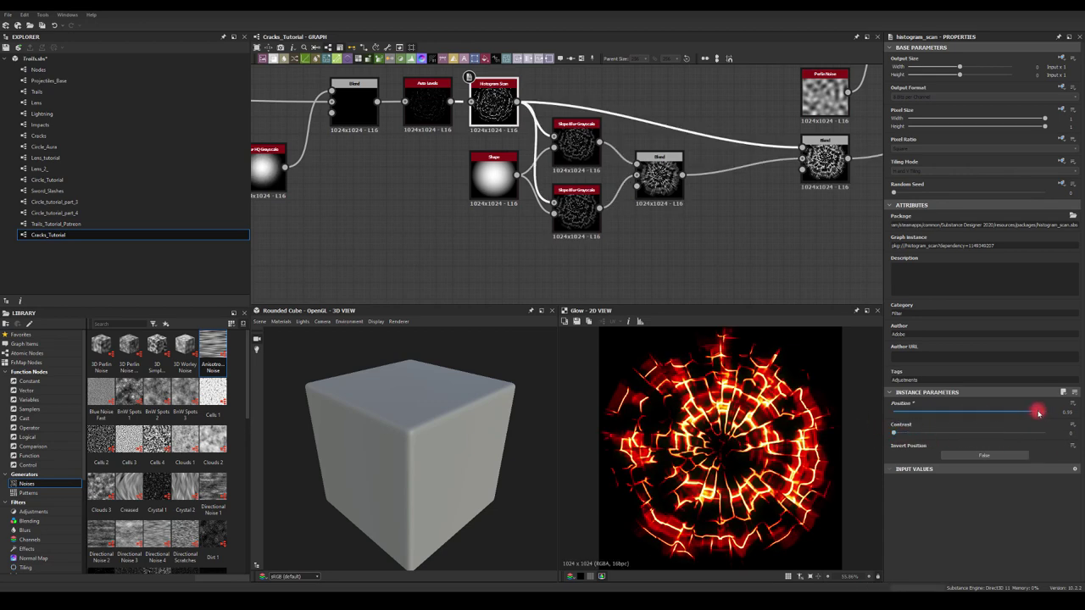
{"action": "left_click_drag", "start_coordinate": [1038, 412], "coordinate": [1025, 412]}
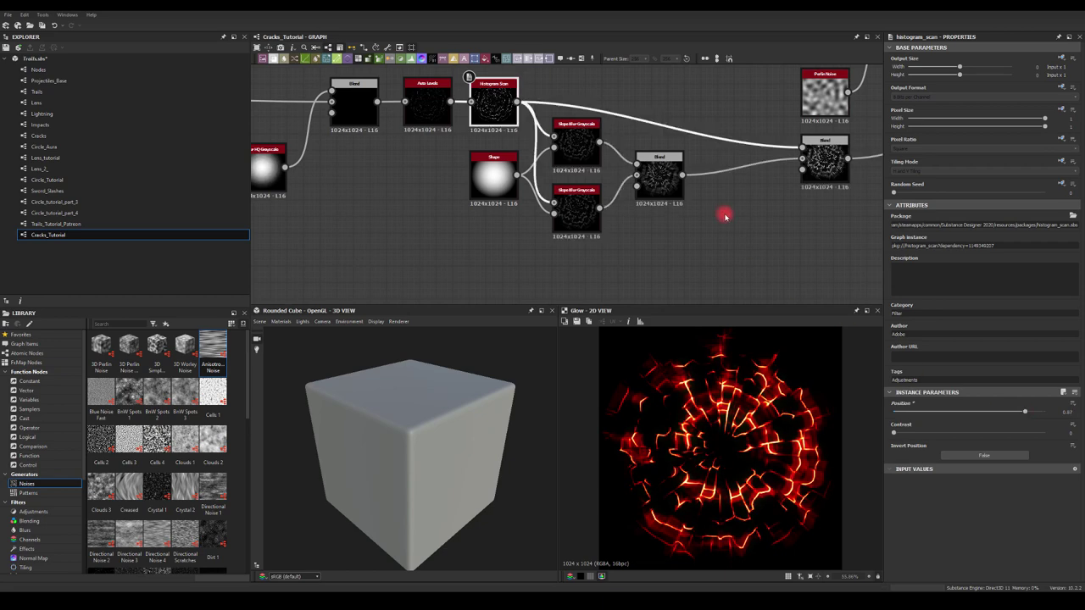
Increase the Tile Sampler's Scale to about 1.11 to enlarge the breakup mask's discs.
{"action": "middle_click_drag", "start_coordinate": [725, 216], "coordinate": [542, 209]}
{"action": "middle_click_drag", "start_coordinate": [625, 235], "coordinate": [616, 231]}
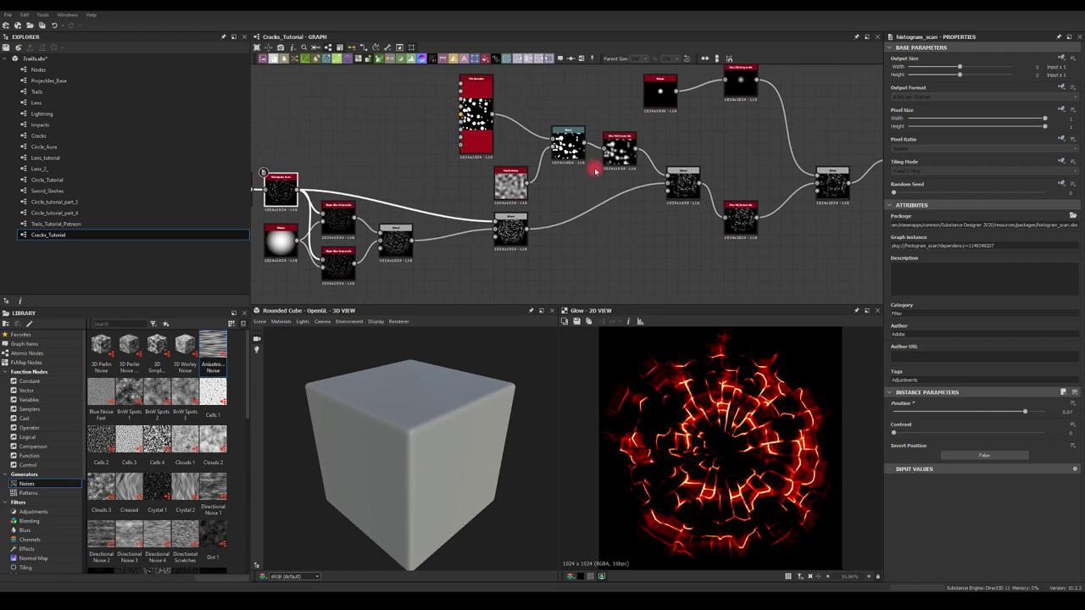
{"action": "scroll", "coordinate": [596, 171], "scroll_direction": "up", "scroll_amount": 2}
{"action": "left_click", "coordinate": [413, 98]}
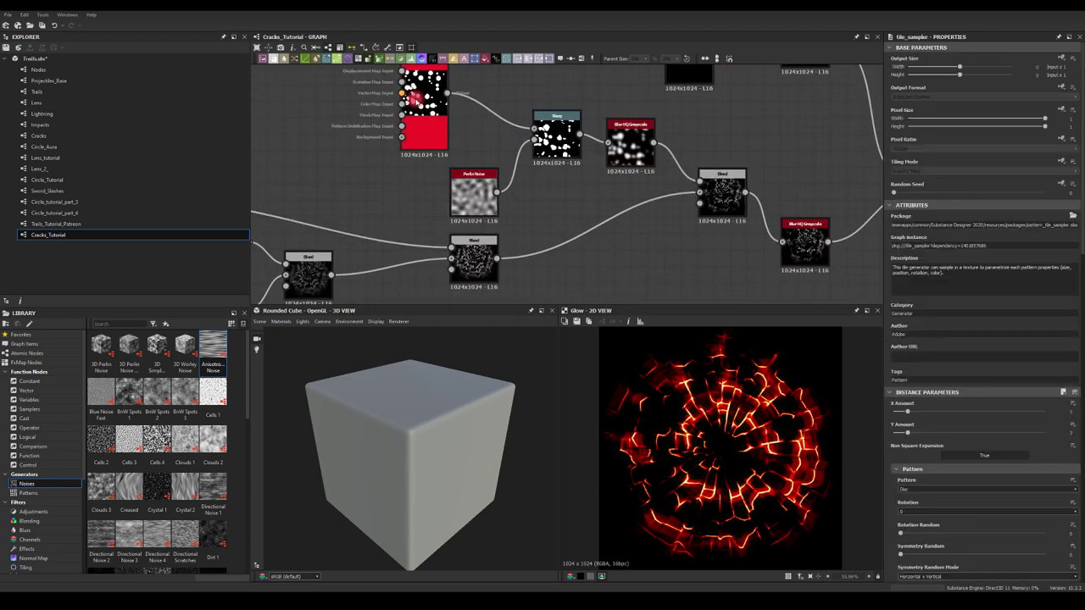
{"action": "scroll", "coordinate": [949, 462], "scroll_direction": "down", "scroll_amount": 2}
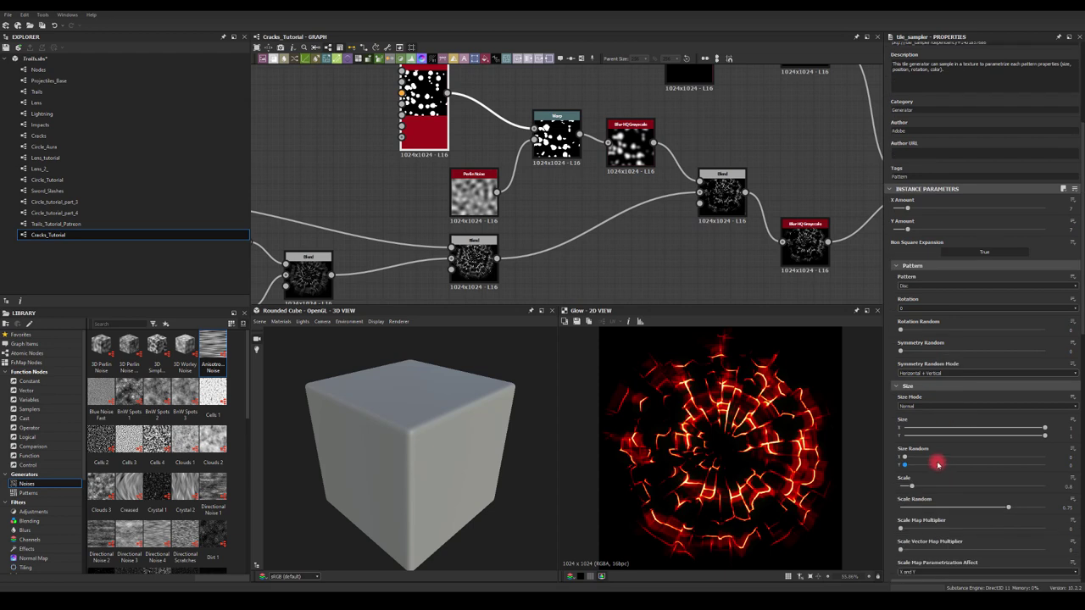
{"action": "scroll", "coordinate": [937, 463], "scroll_direction": "down", "scroll_amount": 1}
{"action": "left_click_drag", "start_coordinate": [915, 387], "coordinate": [916, 386]}
Move the Gradient Map and Glow nodes together farther out from Auto Levels to make room in the graph.
{"action": "middle_click_drag", "start_coordinate": [722, 256], "coordinate": [616, 245]}
{"action": "middle_click_drag", "start_coordinate": [706, 155], "coordinate": [529, 181]}
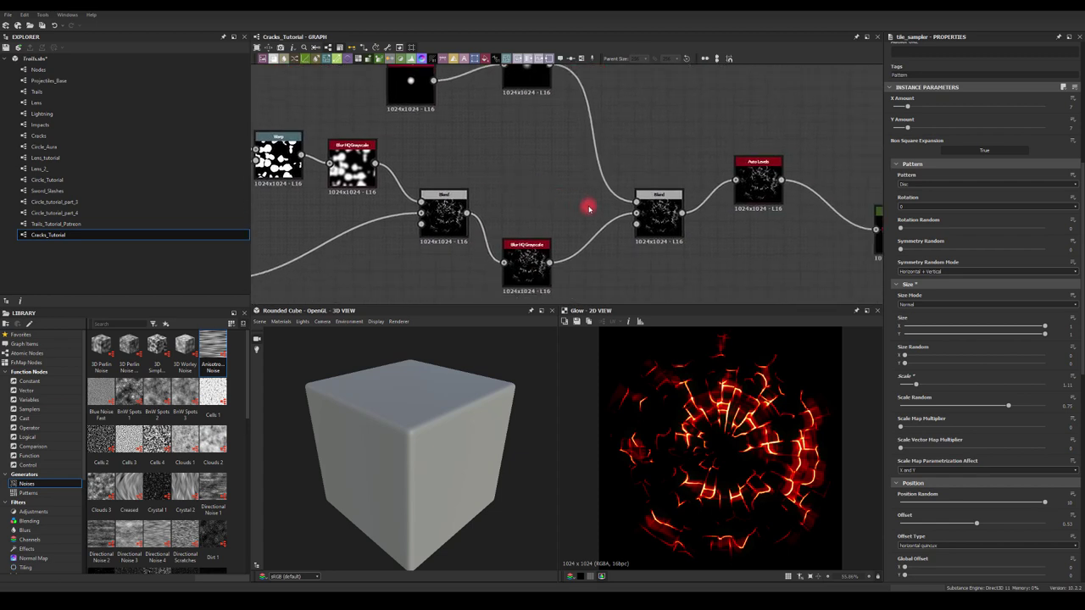
{"action": "middle_click_drag", "start_coordinate": [682, 158], "coordinate": [554, 144]}
{"action": "left_click_drag", "start_coordinate": [573, 150], "coordinate": [561, 183]}
{"action": "middle_click_drag", "start_coordinate": [555, 121], "coordinate": [500, 142]}
{"action": "left_click_drag", "start_coordinate": [593, 173], "coordinate": [748, 223]}
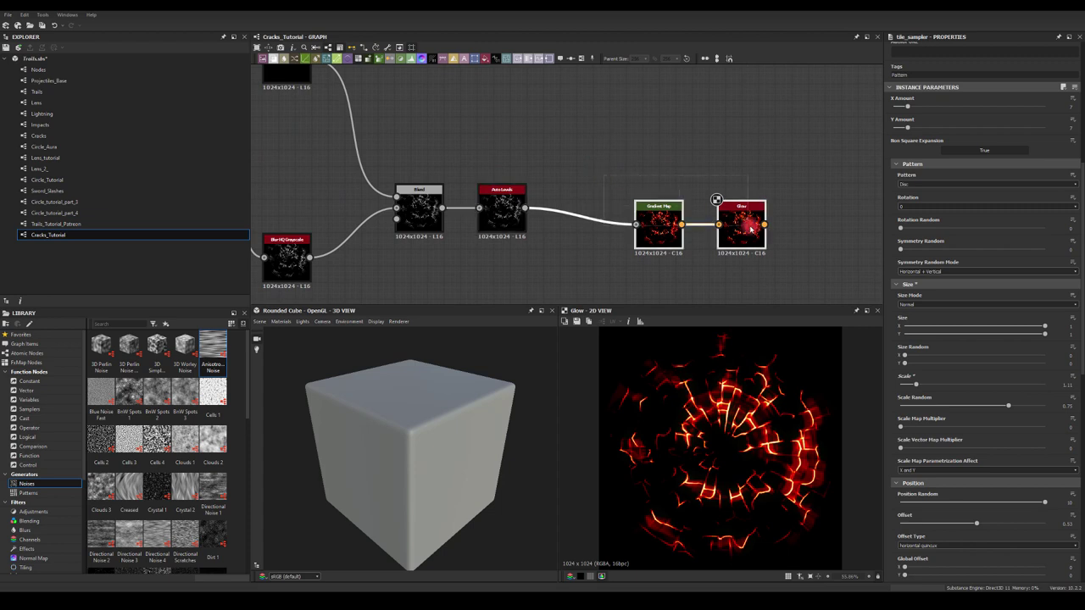
{"action": "left_click_drag", "start_coordinate": [658, 223], "coordinate": [733, 223]}
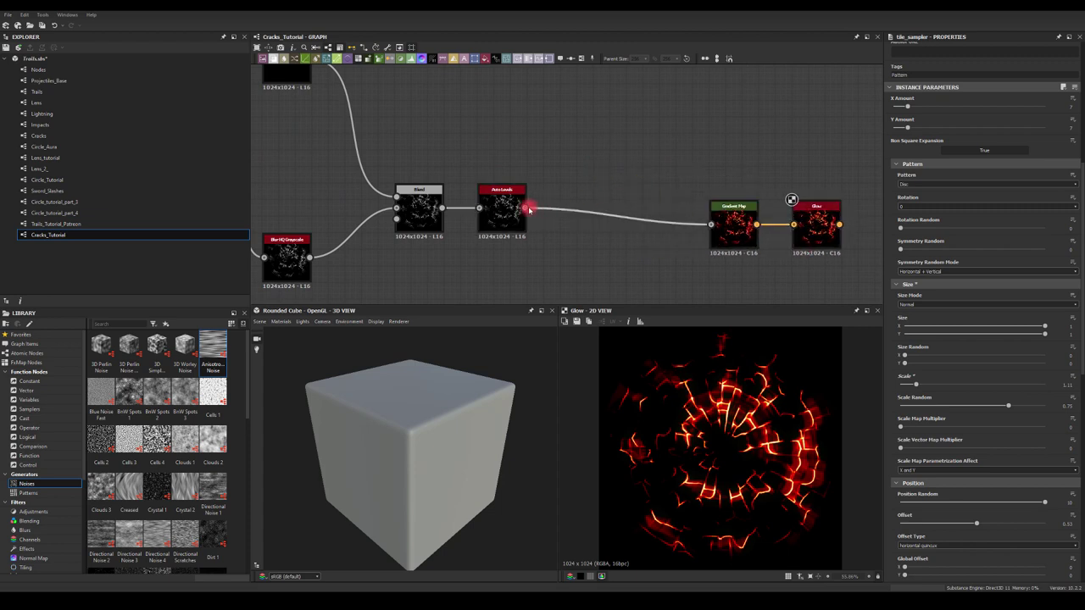
Move Auto Levels out beside the Gradient Map and branch a new Blend node off the last Blend's output.
{"action": "left_click_drag", "start_coordinate": [509, 203], "coordinate": [658, 216]}
{"action": "middle_click_drag", "start_coordinate": [437, 198], "coordinate": [529, 194]}
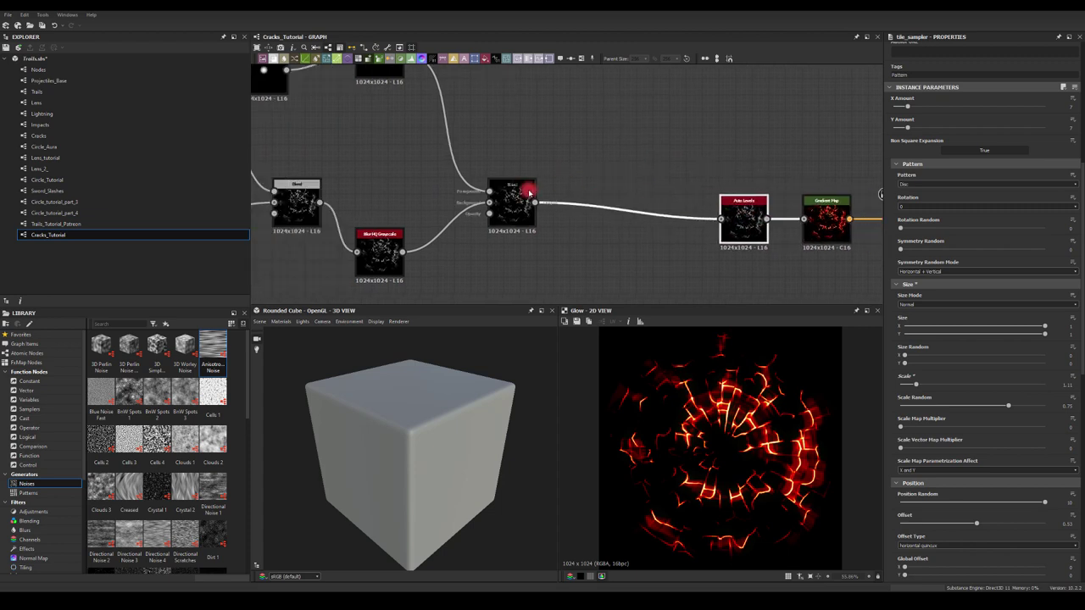
{"action": "left_click_drag", "start_coordinate": [599, 168], "coordinate": [598, 167]}
{"action": "left_click", "coordinate": [617, 184]}
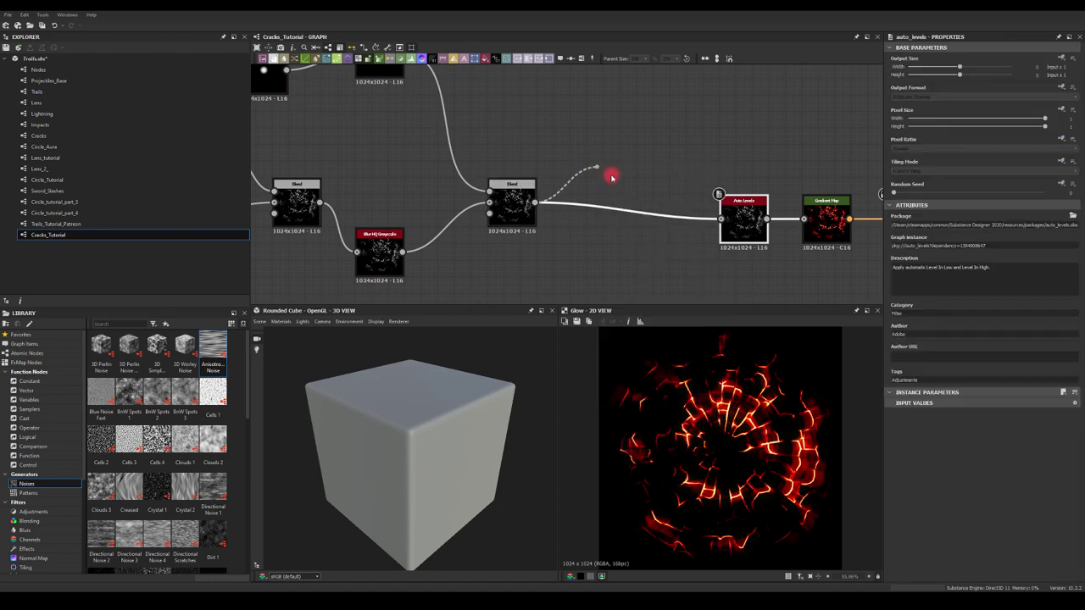
{"action": "middle_click_drag", "start_coordinate": [590, 123], "coordinate": [660, 154]}
Add a Shape node above the new Blend and set its Pattern to Paraboloid.
{"action": "right_click", "coordinate": [567, 108]}
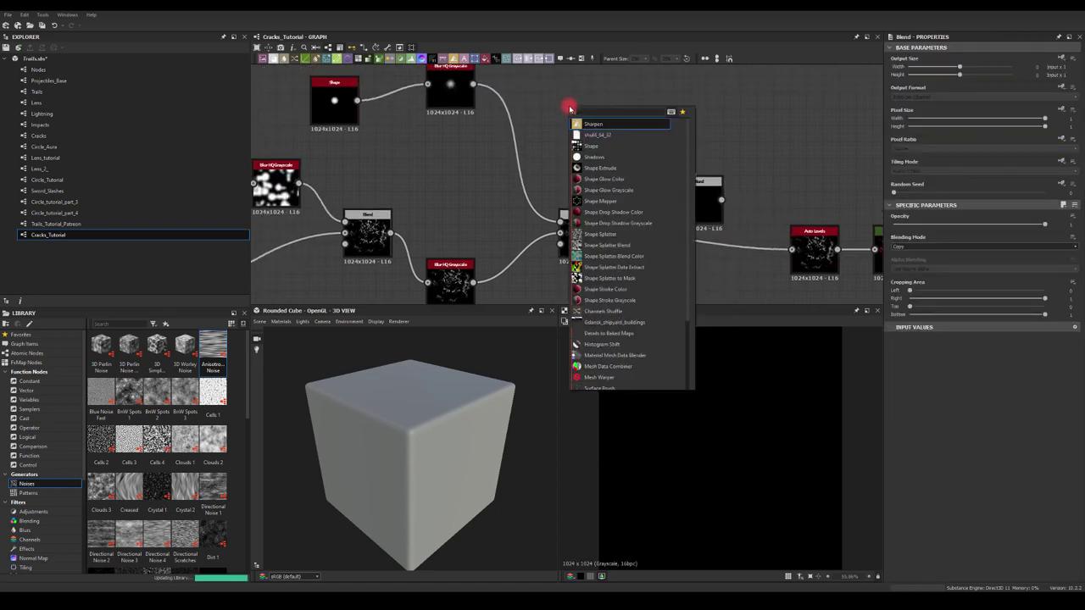
{"action": "left_click", "coordinate": [602, 133]}
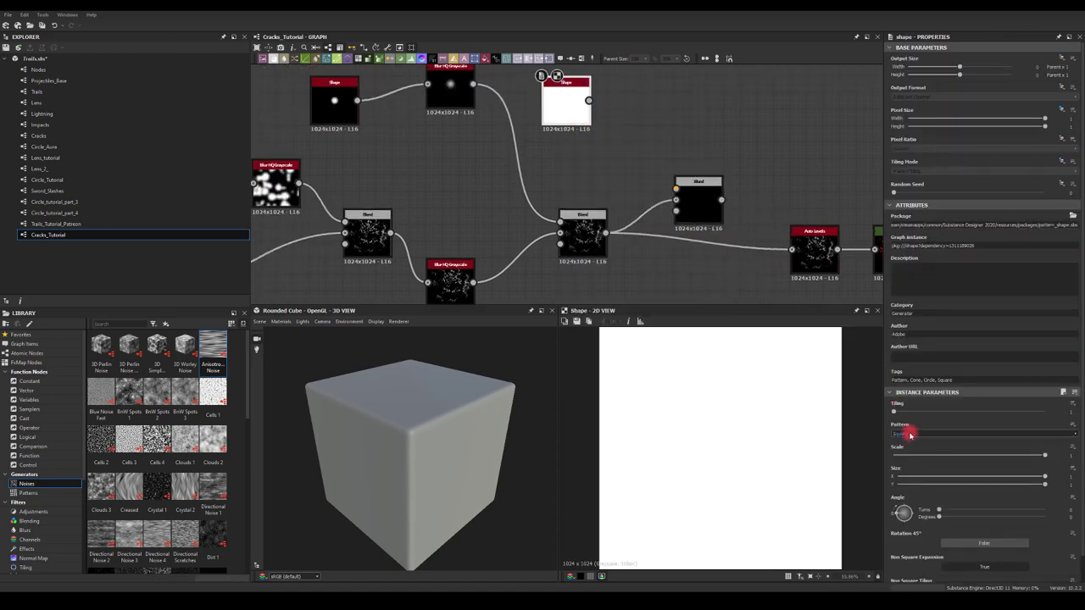
{"action": "left_click", "coordinate": [909, 434]}
{"action": "left_click", "coordinate": [903, 454]}
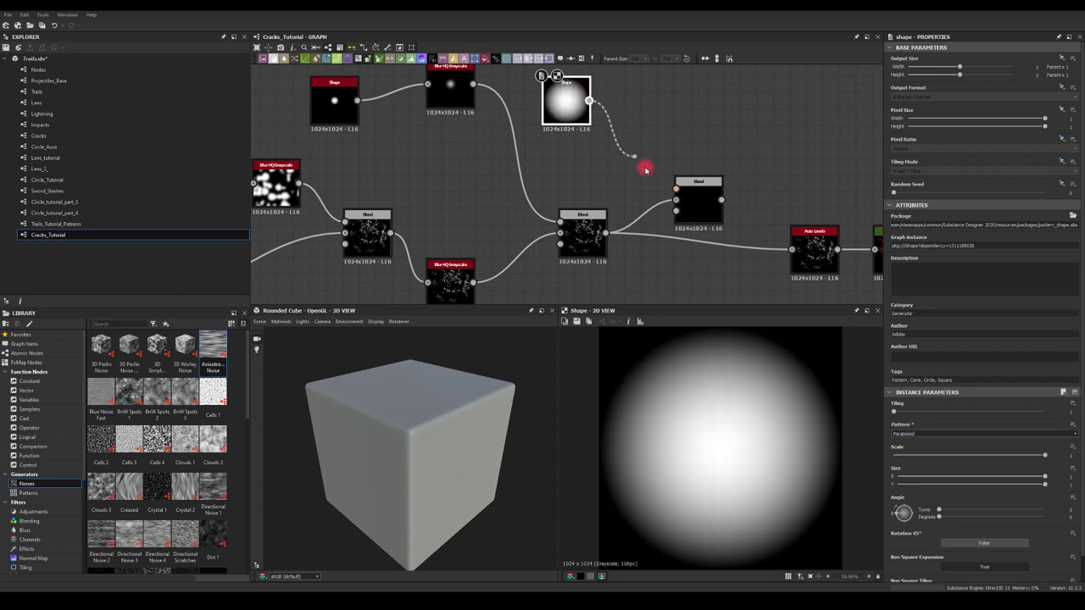
Connect the paraboloid Shape to the new Blend's foreground and set the Blending Mode to Add (Linear Dodge).
{"action": "left_click_drag", "start_coordinate": [644, 169], "coordinate": [676, 188]}
{"action": "left_click", "coordinate": [698, 203]}
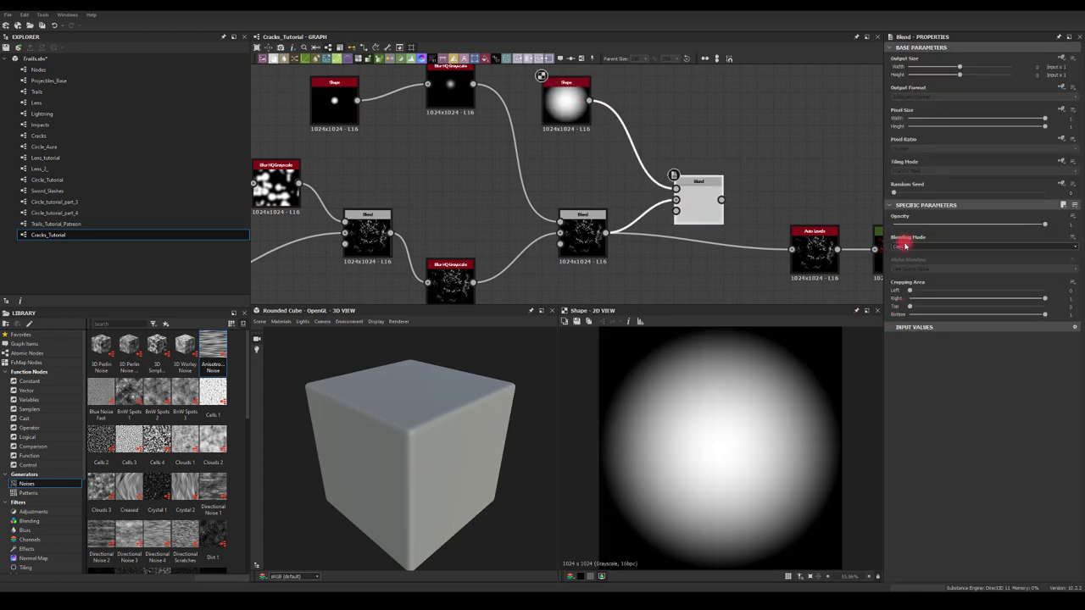
{"action": "left_click", "coordinate": [903, 245]}
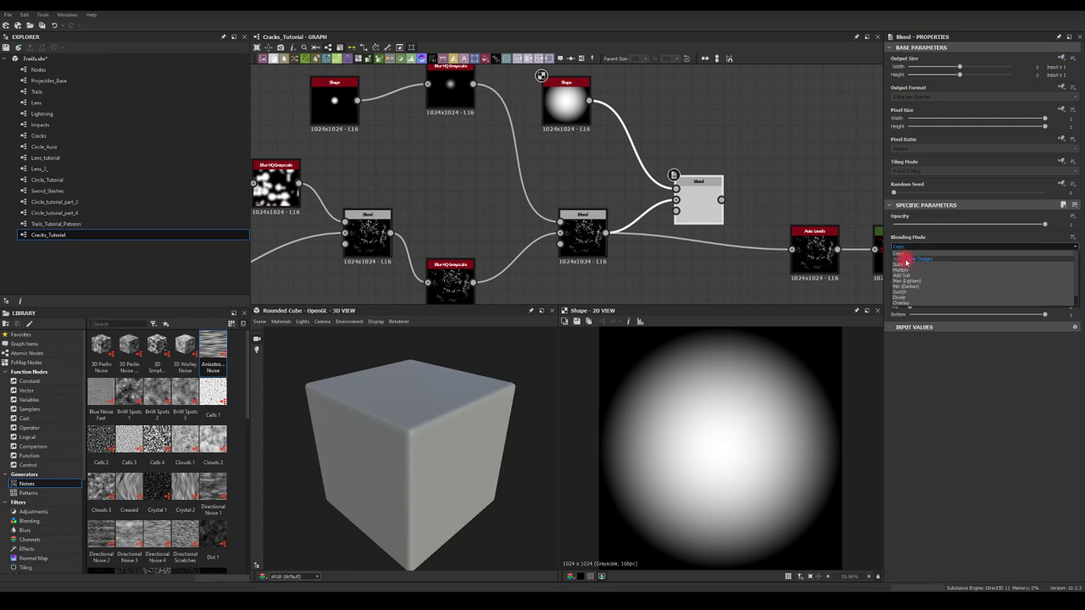
{"action": "left_click", "coordinate": [906, 260]}
Route the new Blend into Auto Levels and preview the Glow node's output.
{"action": "left_click_drag", "start_coordinate": [789, 249], "coordinate": [790, 249]}
{"action": "middle_click_drag", "start_coordinate": [643, 126], "coordinate": [497, 90]}
{"action": "double_click", "coordinate": [825, 213]}
{"action": "middle_click_drag", "start_coordinate": [630, 122], "coordinate": [641, 134]}
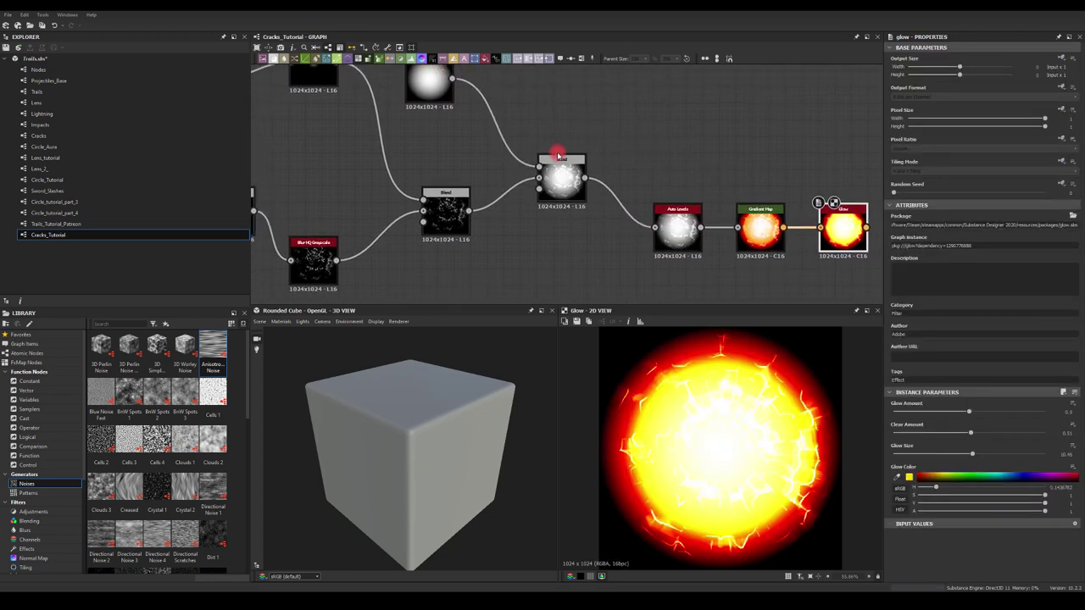
Lower the new Blend's opacity to about 0.11 and check the Auto Levels and Glow outputs.
{"action": "middle_click_drag", "start_coordinate": [565, 99], "coordinate": [619, 140]}
{"action": "left_click", "coordinate": [623, 220]}
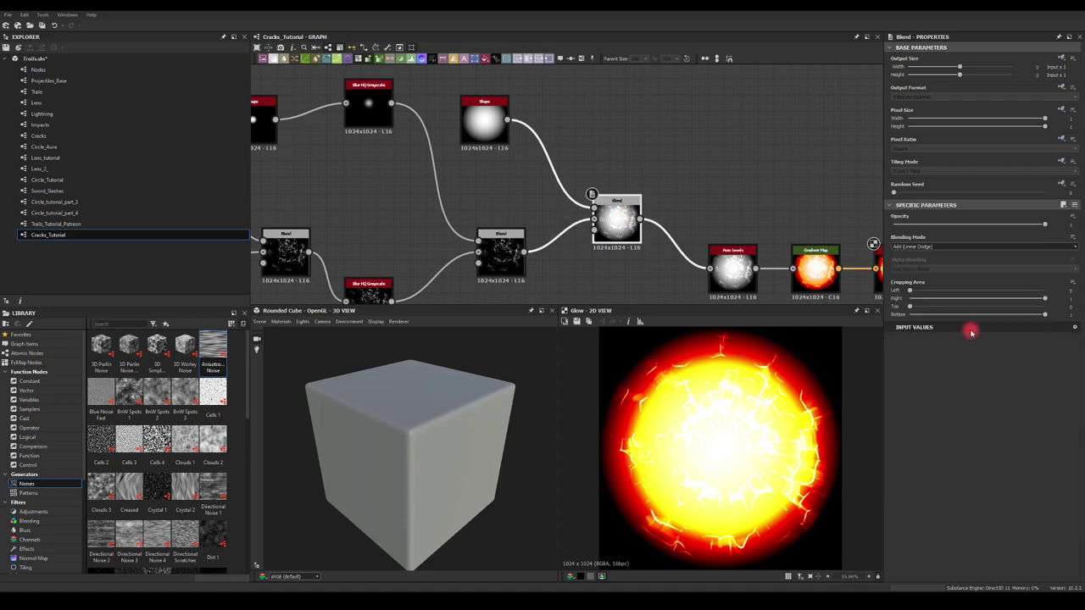
{"action": "left_click_drag", "start_coordinate": [1042, 225], "coordinate": [905, 224]}
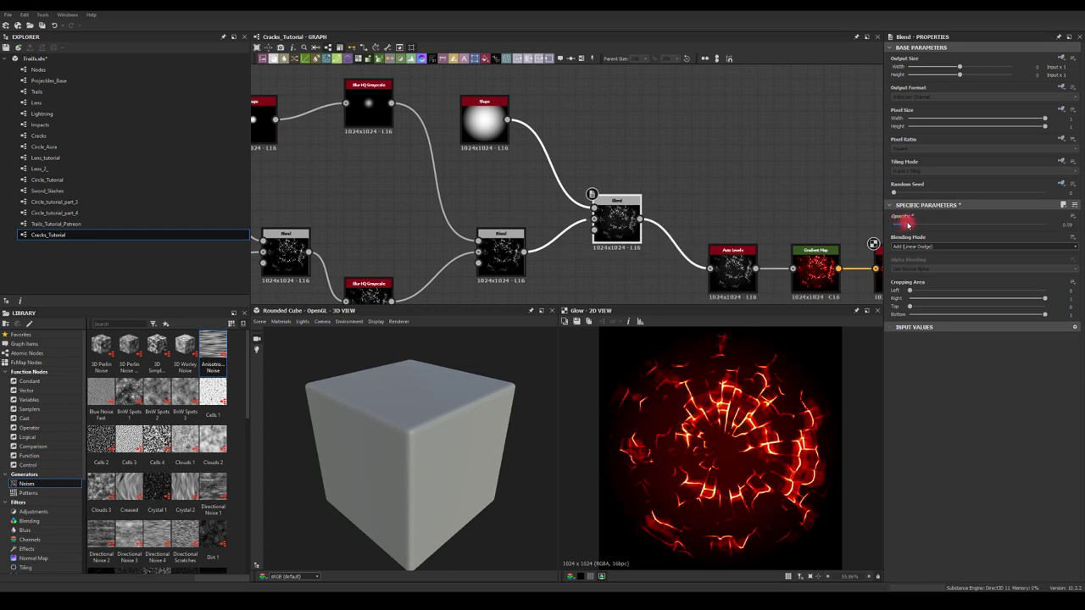
{"action": "left_click_drag", "start_coordinate": [915, 225], "coordinate": [910, 225]}
{"action": "middle_click_drag", "start_coordinate": [718, 179], "coordinate": [600, 127]}
{"action": "double_click", "coordinate": [632, 229]}
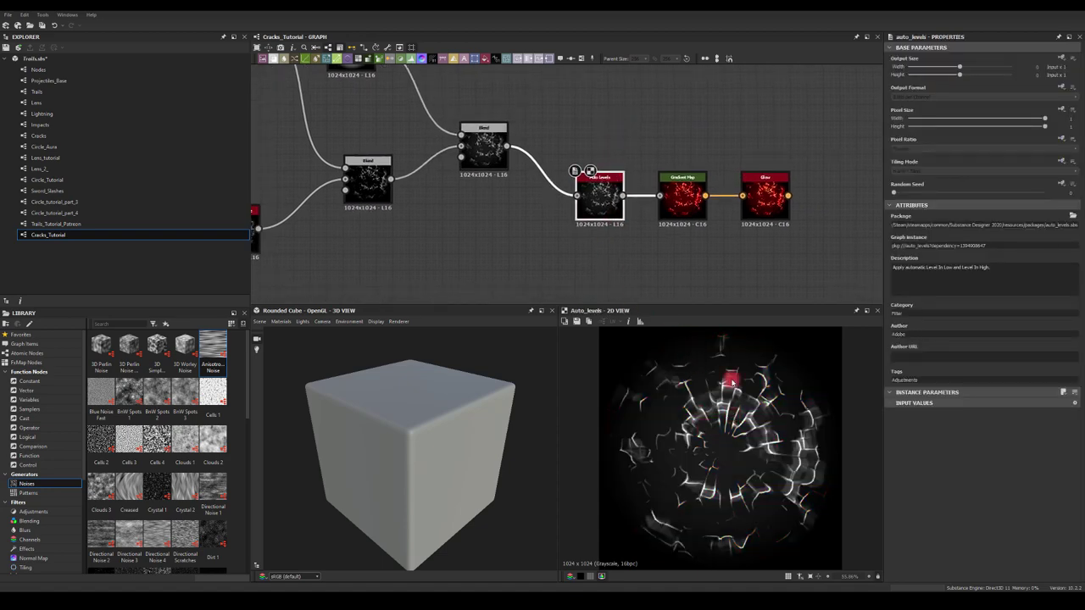
{"action": "left_click", "coordinate": [758, 197]}
{"action": "middle_click_drag", "start_coordinate": [596, 111], "coordinate": [647, 118]}
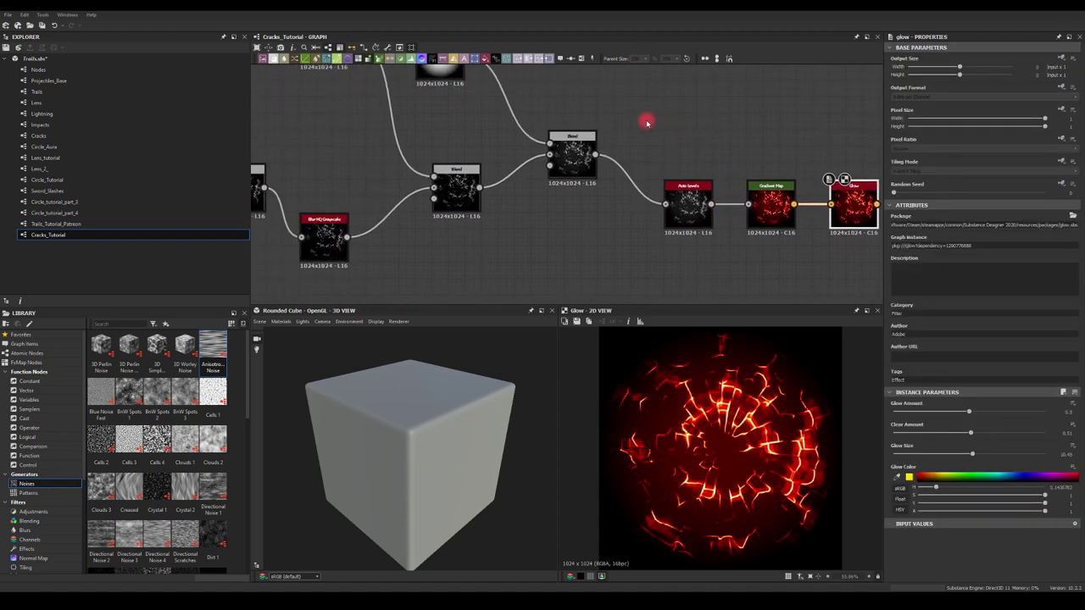
Connect the blurred breakup mask's output to the opacity input of the Blend that adds the paraboloid.
{"action": "scroll", "coordinate": [669, 144], "scroll_direction": "down", "scroll_amount": 3}
{"action": "left_click_drag", "start_coordinate": [662, 186], "coordinate": [644, 185]}
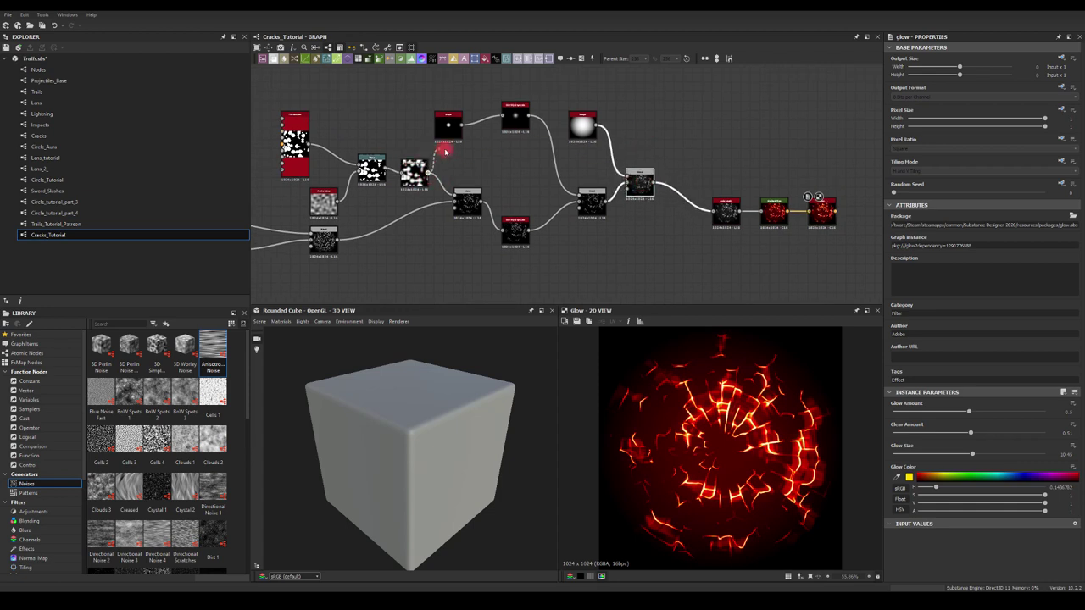
{"action": "left_click_drag", "start_coordinate": [429, 173], "coordinate": [632, 181]}
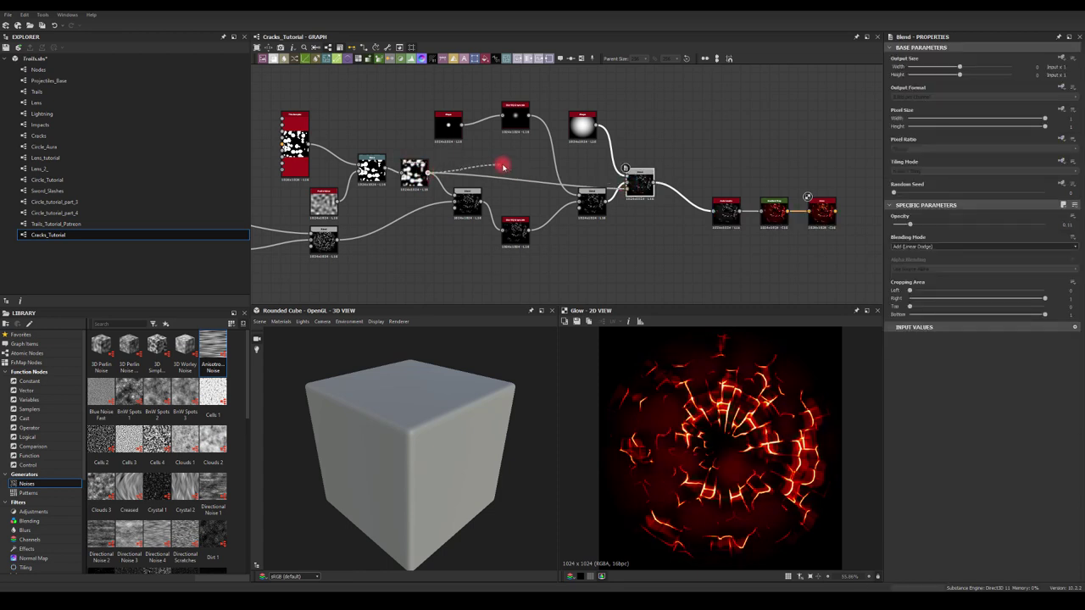
Add an Invert Grayscale node to the blurred breakup mask and use it as the paraboloid Blend's opacity mask.
{"action": "left_click_drag", "start_coordinate": [504, 168], "coordinate": [506, 170]}
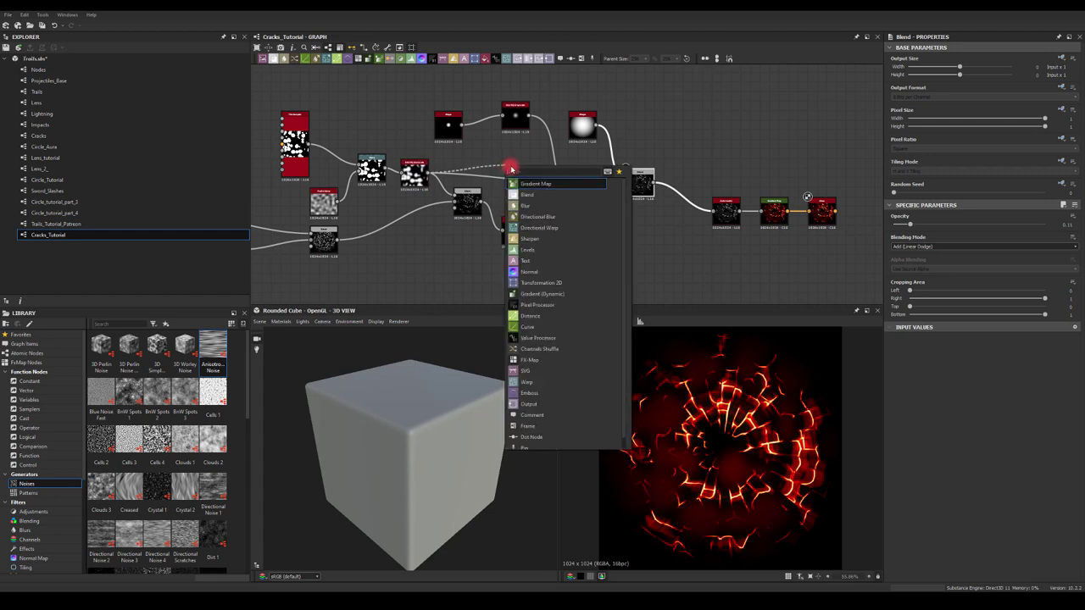
{"action": "type", "text": "inv"}
{"action": "left_click", "coordinate": [524, 182]}
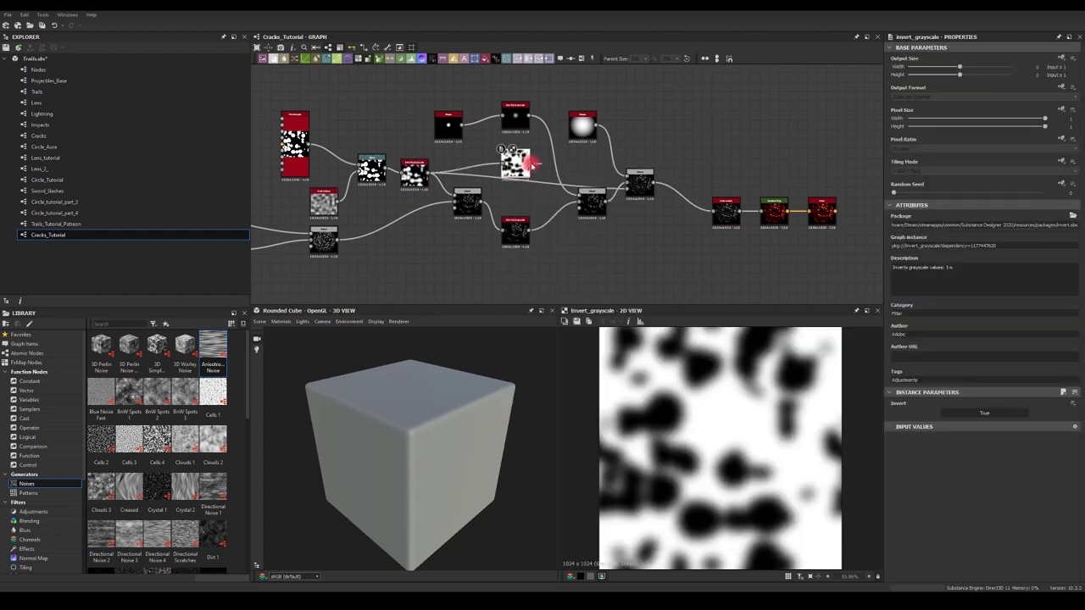
{"action": "left_click_drag", "start_coordinate": [628, 193], "coordinate": [628, 188]}
Raise the paraboloid Blend's opacity to about 0.22 and preview the Glow result.
{"action": "double_click", "coordinate": [639, 188]}
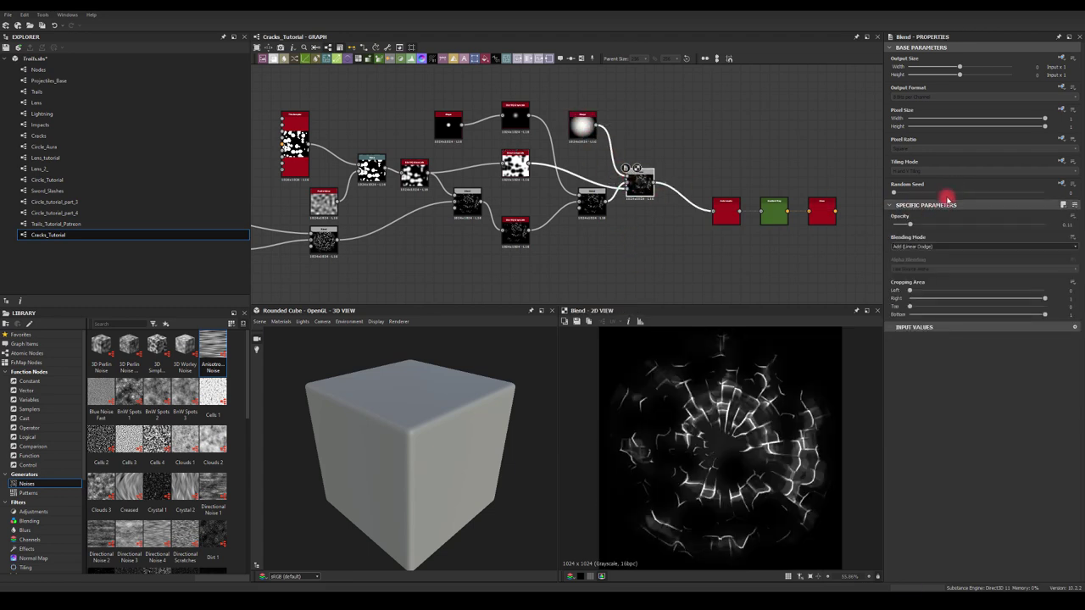
{"action": "mouse_move", "coordinate": [912, 226]}
{"action": "left_mouse_down"}
{"action": "mouse_move", "coordinate": [986, 235]}
{"action": "mouse_move", "coordinate": [878, 232]}
{"action": "mouse_move", "coordinate": [928, 236]}
{"action": "left_mouse_up"}
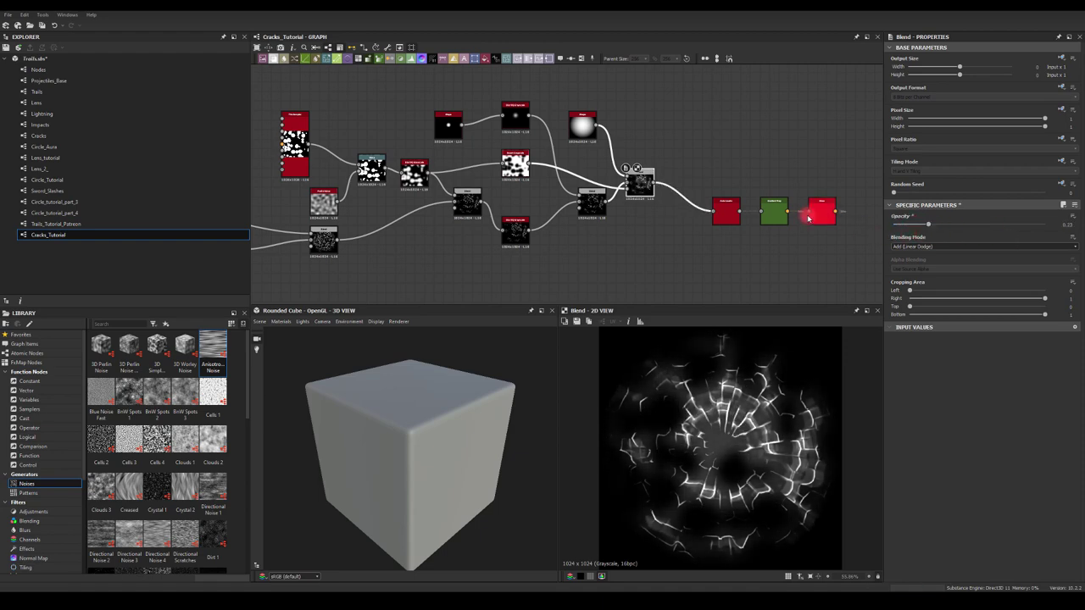
{"action": "left_click", "coordinate": [825, 213]}
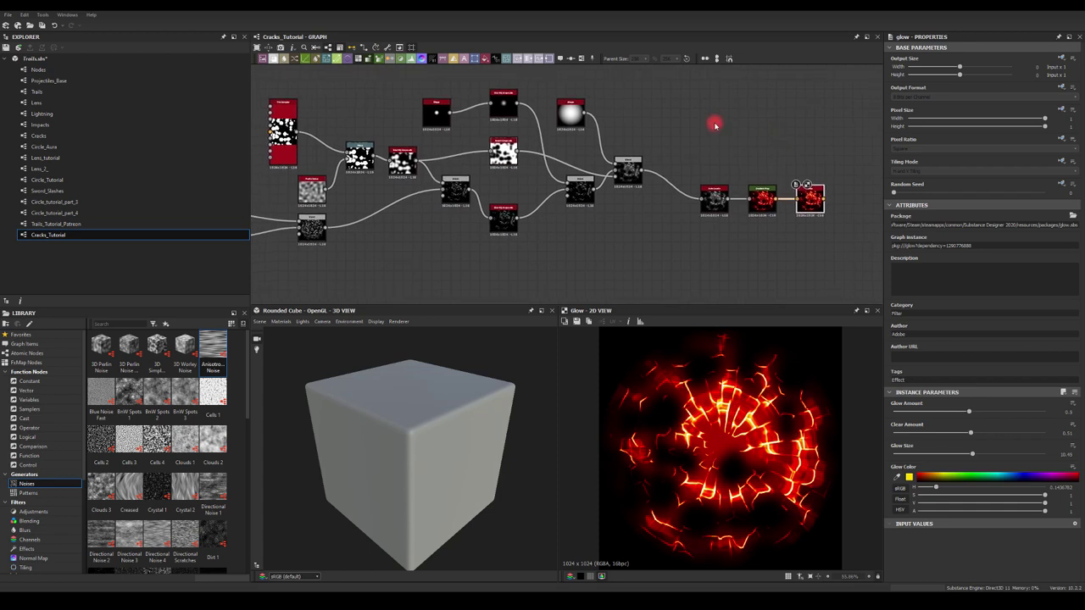
Spread out the two final Blend nodes and the Invert Grayscale node to make room between them.
{"action": "scroll", "coordinate": [658, 164], "scroll_direction": "up", "scroll_amount": 2}
{"action": "scroll", "coordinate": [658, 163], "scroll_direction": "up", "scroll_amount": 2}
{"action": "left_click_drag", "start_coordinate": [623, 219], "coordinate": [661, 221]}
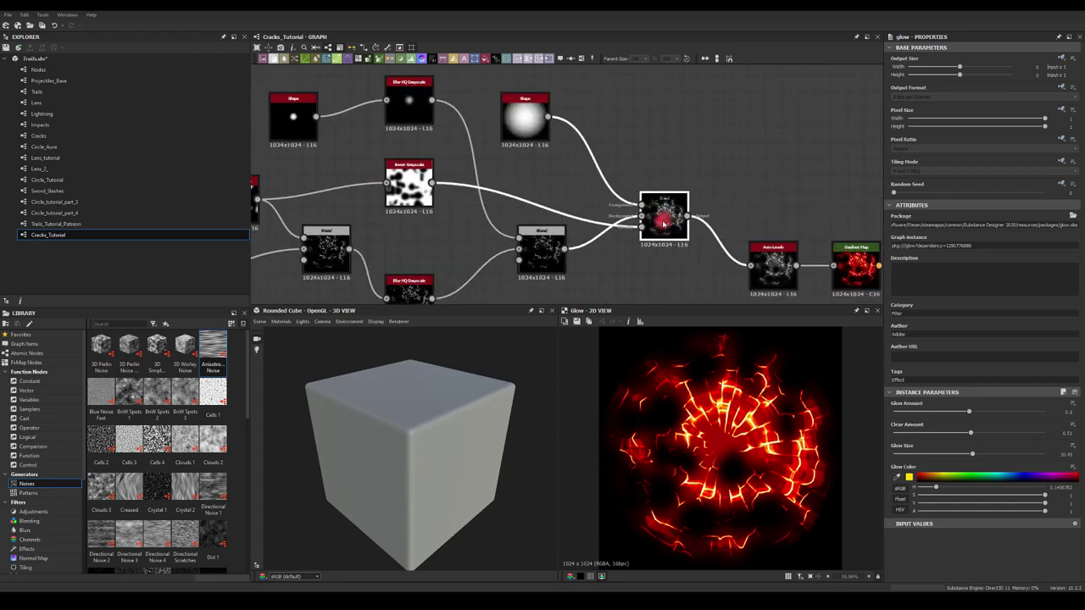
{"action": "middle_click_drag", "start_coordinate": [498, 173], "coordinate": [595, 168]}
{"action": "left_click_drag", "start_coordinate": [517, 175], "coordinate": [501, 175]}
{"action": "left_click_drag", "start_coordinate": [628, 238], "coordinate": [628, 270]}
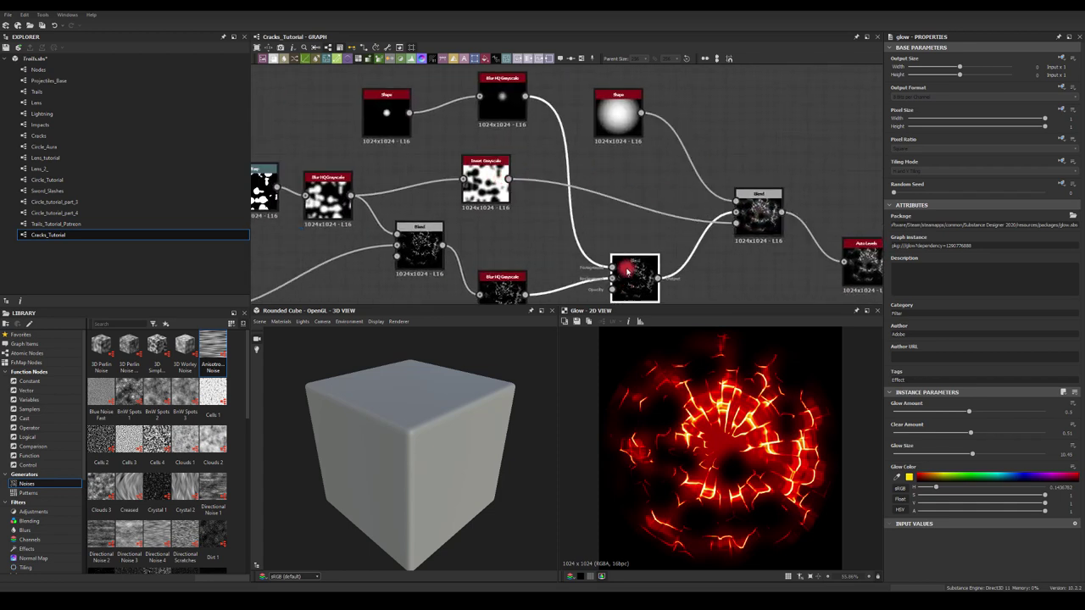
Add a Warp node fed by the Invert Grayscale output.
{"action": "left_click_drag", "start_coordinate": [622, 185], "coordinate": [621, 184]}
{"action": "type", "text": "warp"}
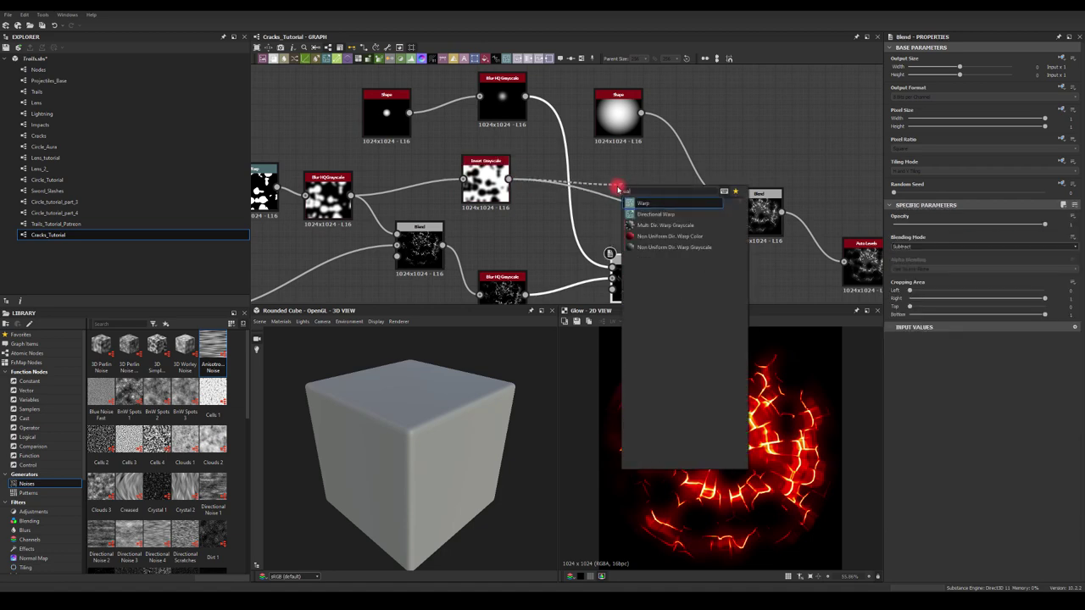
{"action": "left_click", "coordinate": [640, 204]}
Add a Perlin Noise node as the Warp's gradient input and connect the Warp to the paraboloid Blend's opacity input.
{"action": "key", "text": "space"}
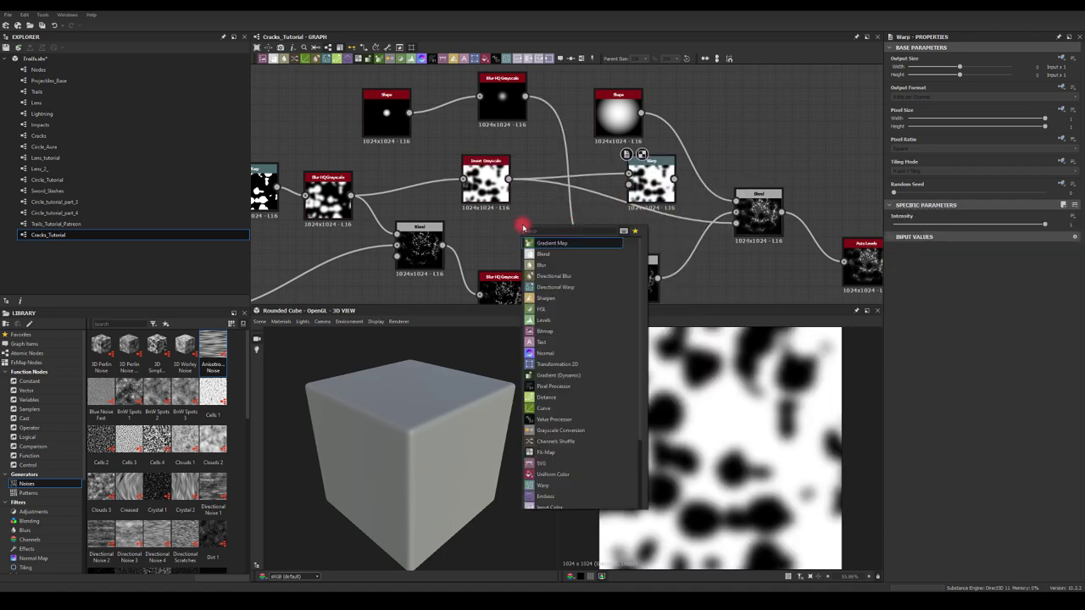
{"action": "type", "text": "per"}
{"action": "left_click", "coordinate": [547, 252]}
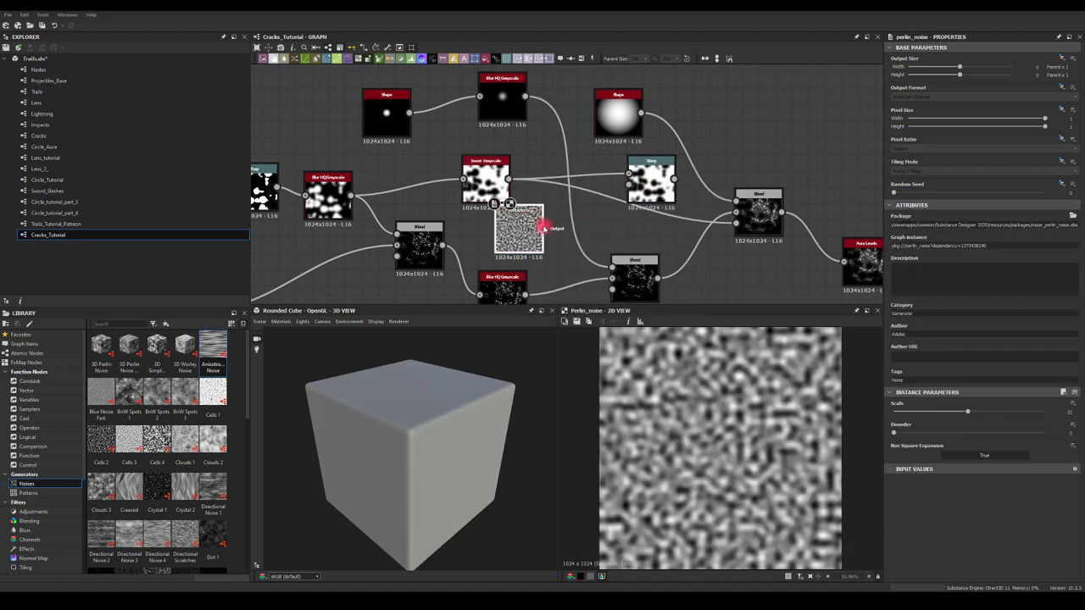
{"action": "left_click_drag", "start_coordinate": [632, 185], "coordinate": [629, 184]}
{"action": "left_click_drag", "start_coordinate": [735, 226], "coordinate": [736, 223]}
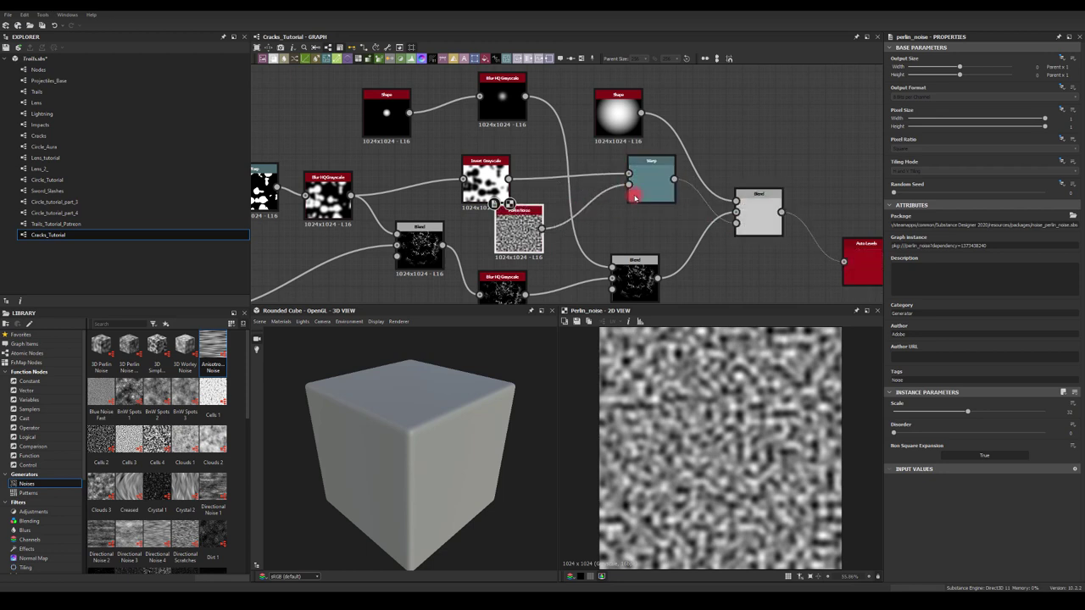
Preview the paraboloid Blend and lower the new Perlin Noise's Scale to about 12.
{"action": "middle_click_drag", "start_coordinate": [794, 263], "coordinate": [589, 212]}
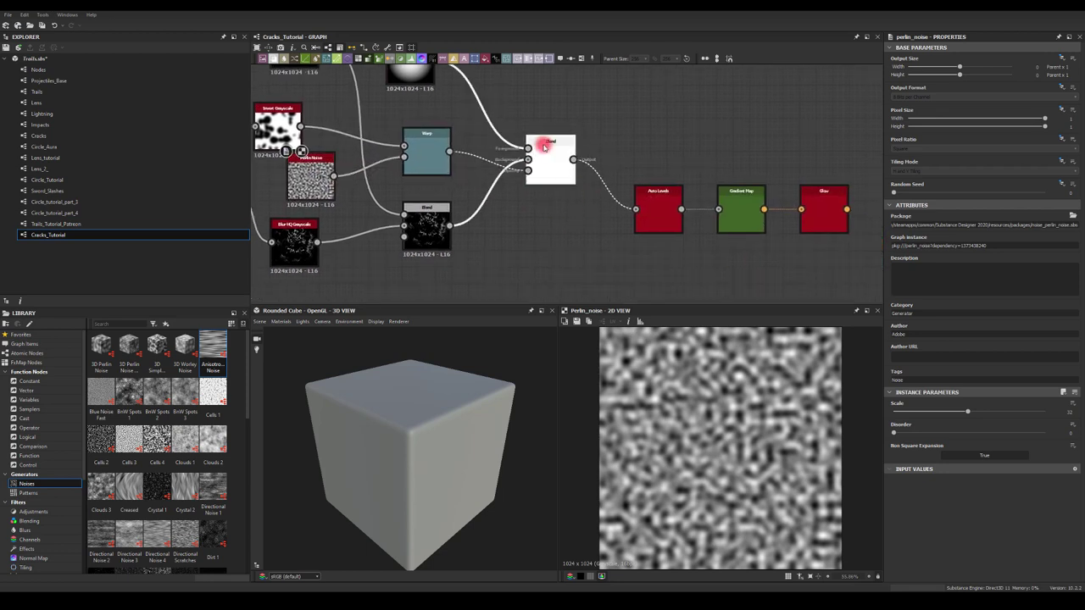
{"action": "double_click", "coordinate": [544, 146]}
{"action": "middle_click_drag", "start_coordinate": [629, 248], "coordinate": [753, 271]}
{"action": "left_click", "coordinate": [437, 204]}
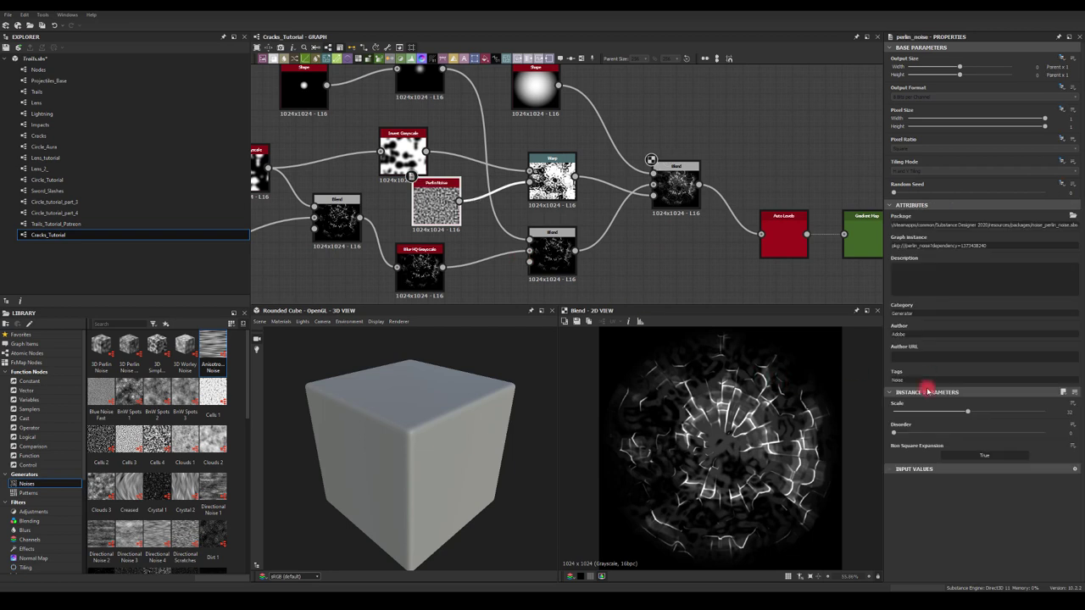
{"action": "left_click_drag", "start_coordinate": [966, 414], "coordinate": [919, 411]}
Preview the Glow output and reduce the paraboloid Blend's opacity to about 0.15.
{"action": "middle_click_drag", "start_coordinate": [598, 211], "coordinate": [525, 193]}
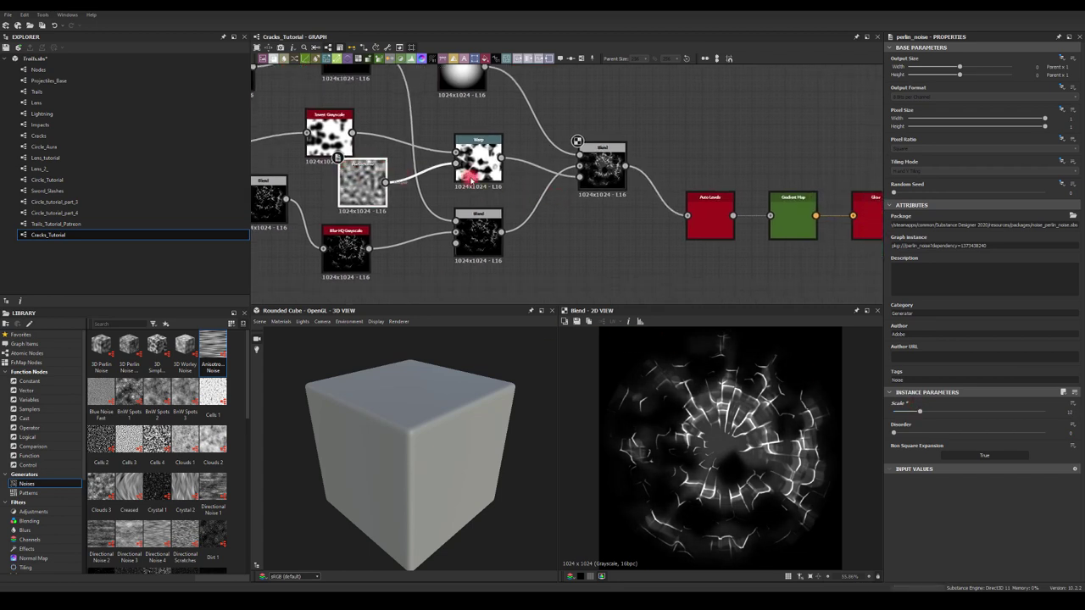
{"action": "left_click", "coordinate": [590, 167]}
{"action": "middle_click_drag", "start_coordinate": [765, 150], "coordinate": [656, 172]}
{"action": "left_click", "coordinate": [763, 216]}
{"action": "left_click", "coordinate": [576, 174]}
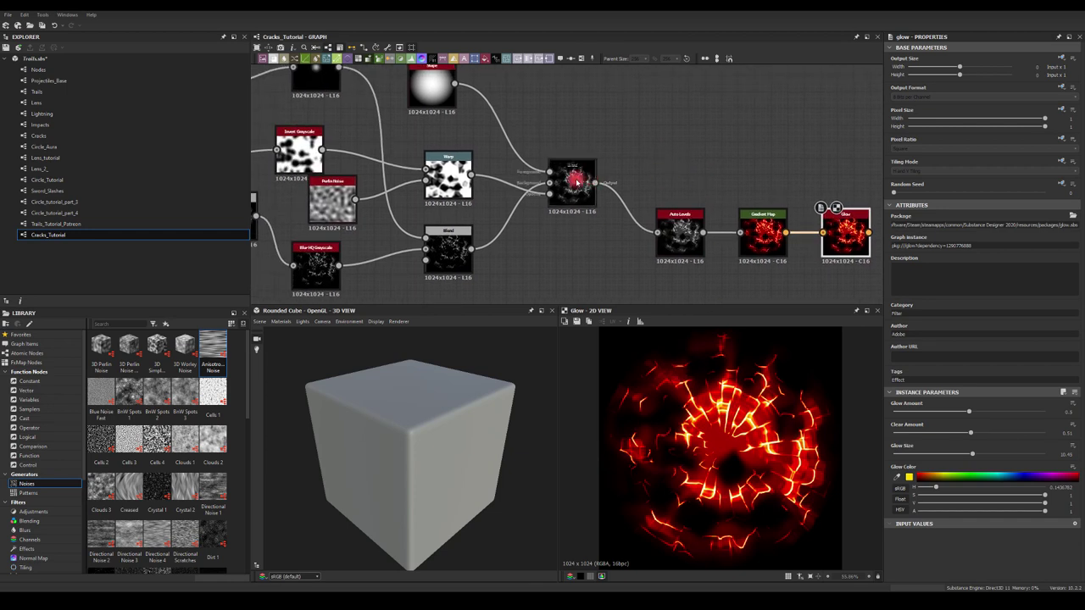
{"action": "middle_click_drag", "start_coordinate": [578, 132], "coordinate": [634, 142]}
{"action": "mouse_move", "coordinate": [924, 227]}
{"action": "left_mouse_down"}
{"action": "mouse_move", "coordinate": [953, 222]}
{"action": "mouse_move", "coordinate": [890, 219]}
{"action": "mouse_move", "coordinate": [916, 224]}
{"action": "left_mouse_up"}
Slightly lower the opacity of the Blend applying the blurred breakup mask to the cracks, then inspect the Glow result.
{"action": "middle_click_drag", "start_coordinate": [675, 222], "coordinate": [881, 203]}
{"action": "middle_click_drag", "start_coordinate": [407, 169], "coordinate": [461, 181]}
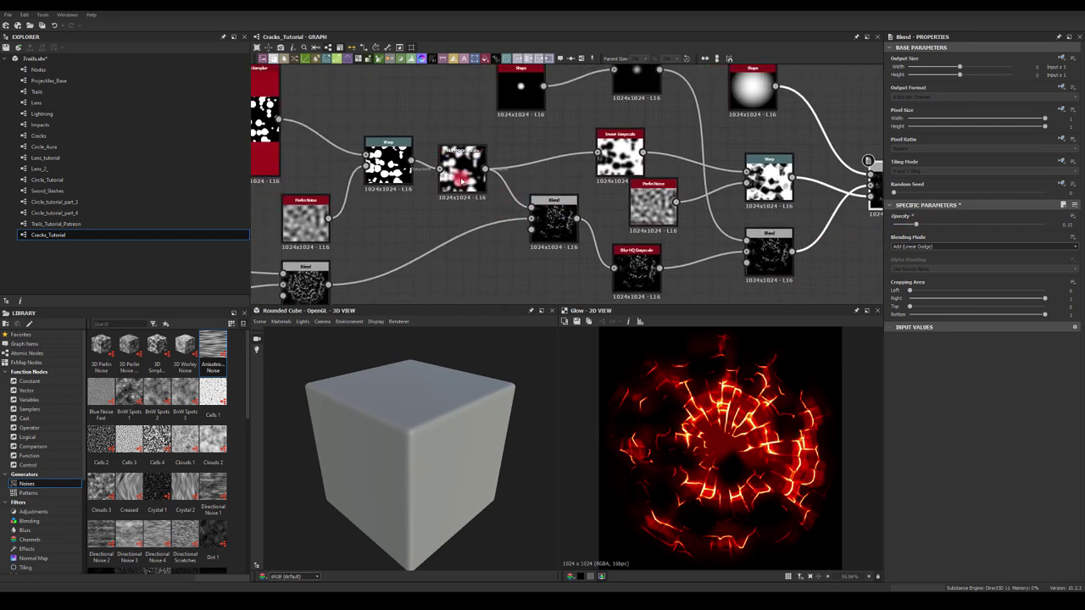
{"action": "left_click", "coordinate": [553, 218]}
{"action": "left_click_drag", "start_coordinate": [1046, 226], "coordinate": [1020, 236]}
{"action": "middle_click_drag", "start_coordinate": [777, 230], "coordinate": [441, 197]}
{"action": "left_click", "coordinate": [827, 199]}
{"action": "scroll", "coordinate": [736, 163], "scroll_direction": "down", "scroll_amount": 2}
{"action": "scroll", "coordinate": [737, 161], "scroll_direction": "up", "scroll_amount": 4}
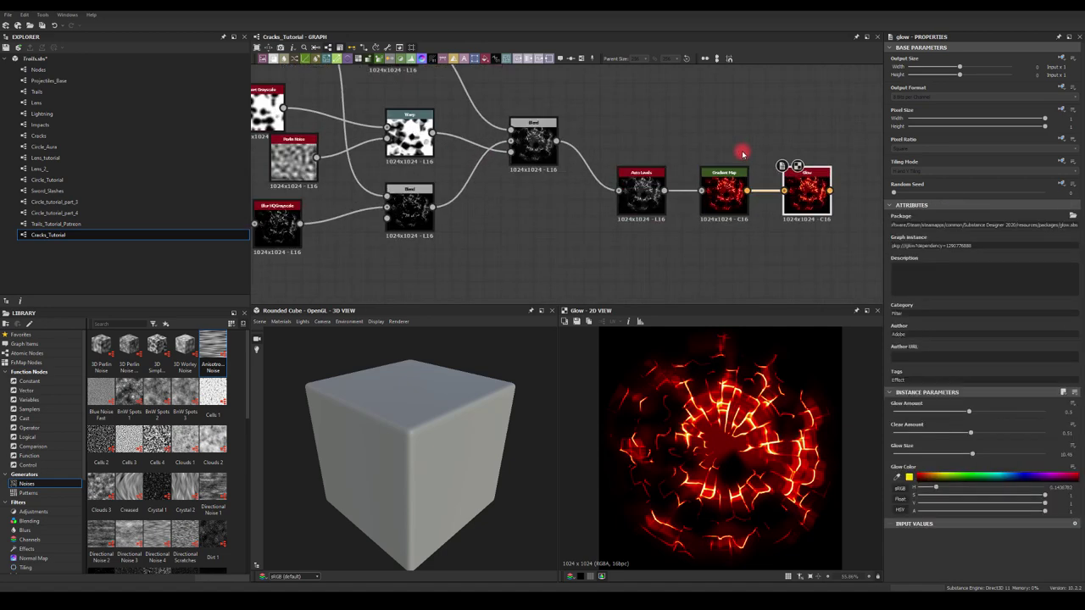
Move the Gradient Map's orange key close to the red key to brighten the cracks.
{"action": "left_click", "coordinate": [655, 186]}
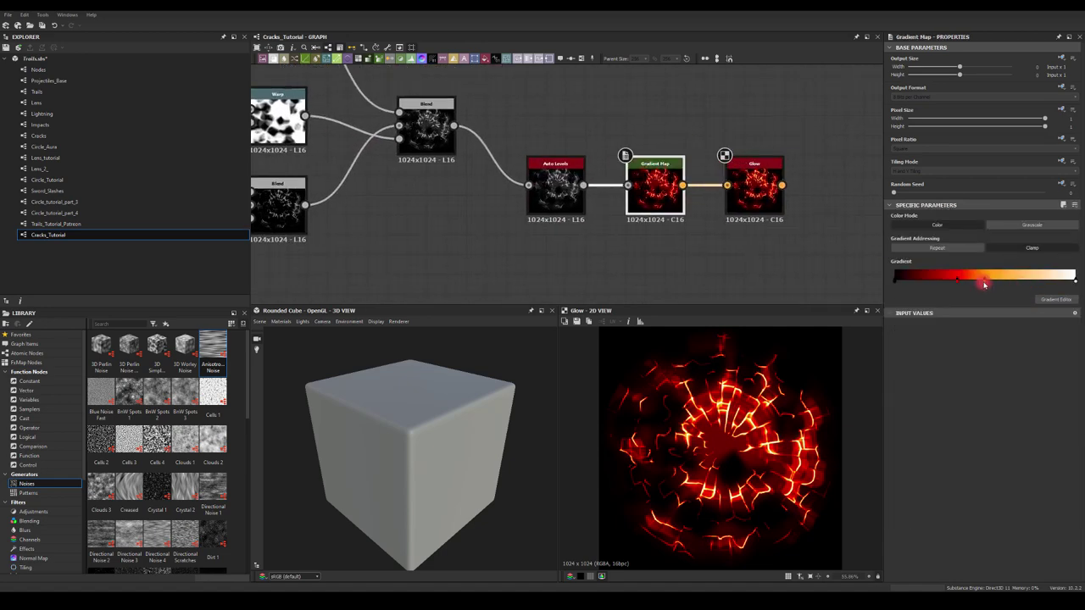
{"action": "mouse_move", "coordinate": [958, 283]}
{"action": "left_mouse_down"}
{"action": "mouse_move", "coordinate": [944, 282]}
{"action": "mouse_move", "coordinate": [1057, 281]}
{"action": "mouse_move", "coordinate": [963, 282]}
{"action": "left_mouse_up"}
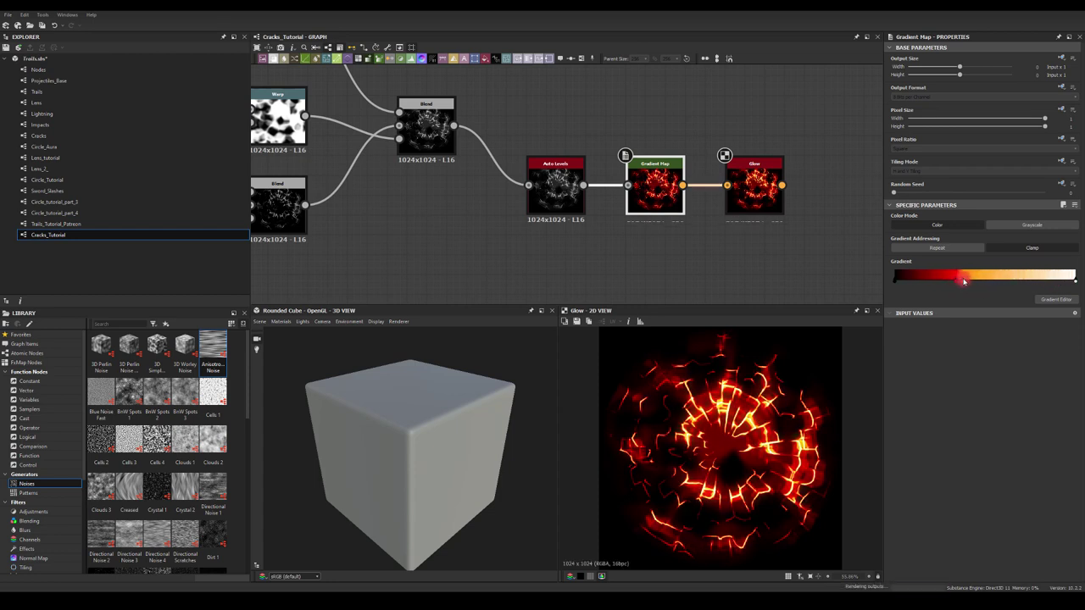
On the Glow node, set Glow Amount to about 0.79, Clear Amount to about 0.38 and Glow Size to about 7.21.
{"action": "left_click", "coordinate": [768, 212]}
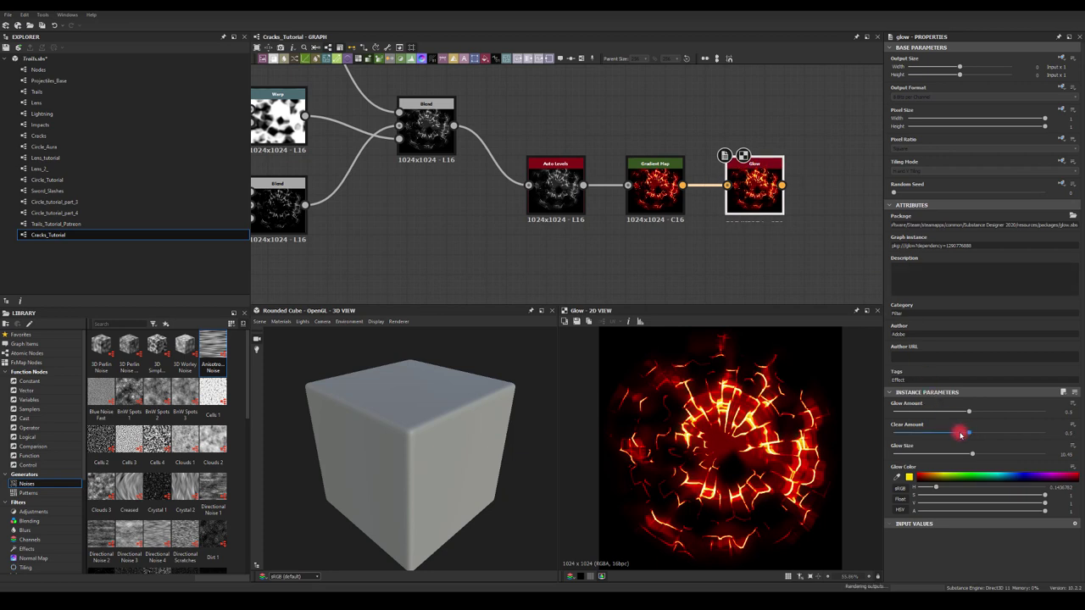
{"action": "mouse_move", "coordinate": [960, 434]}
{"action": "left_mouse_down"}
{"action": "mouse_move", "coordinate": [917, 433]}
{"action": "mouse_move", "coordinate": [954, 434]}
{"action": "mouse_move", "coordinate": [912, 447]}
{"action": "mouse_move", "coordinate": [952, 451]}
{"action": "left_mouse_up"}
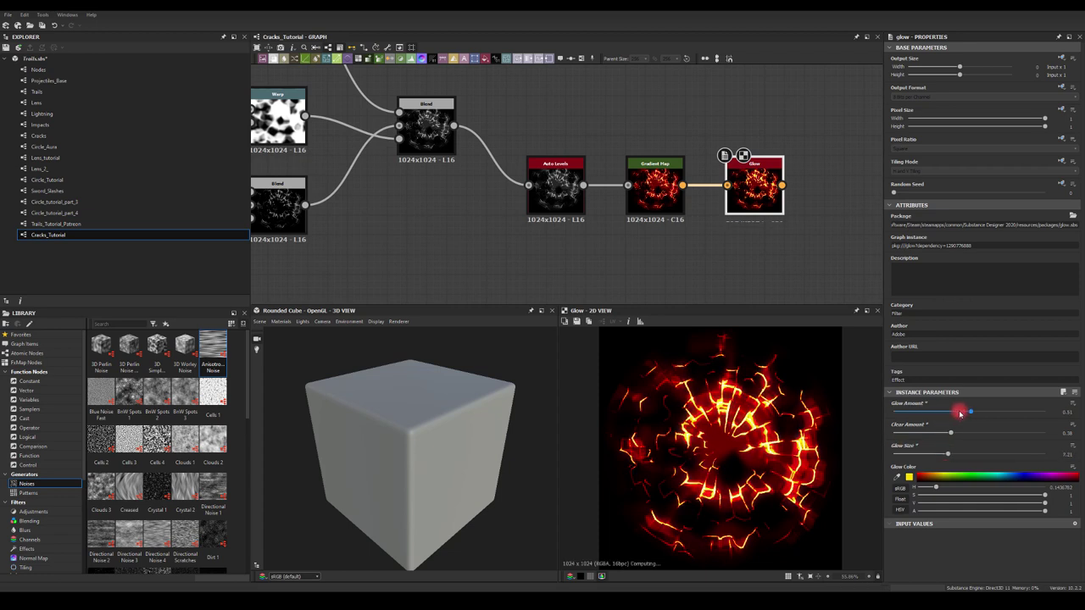
{"action": "left_click_drag", "start_coordinate": [960, 413], "coordinate": [1024, 414]}
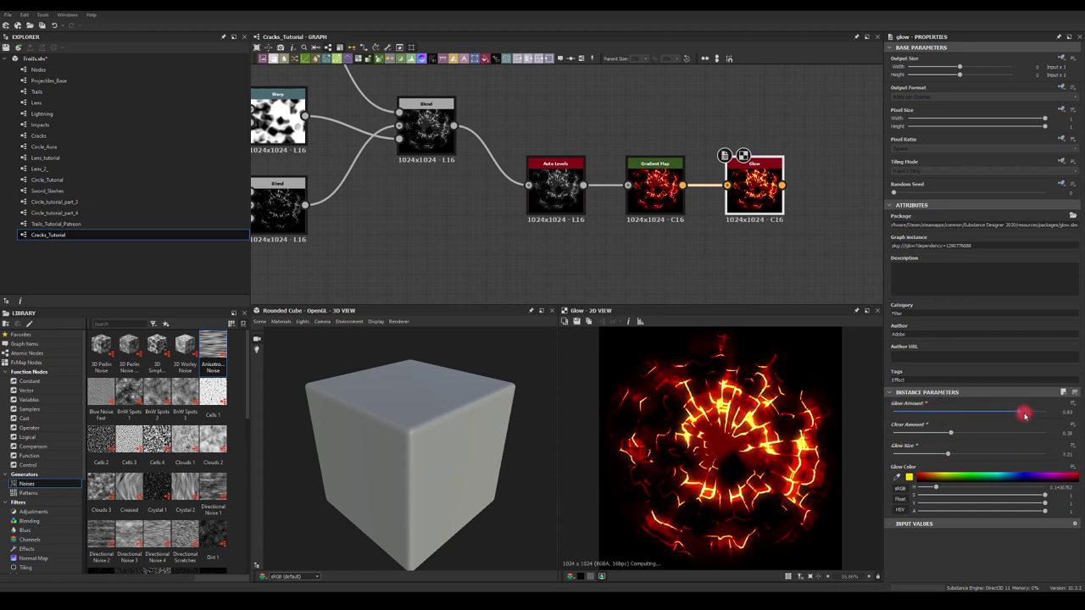
{"action": "scroll", "coordinate": [669, 411], "scroll_direction": "down", "scroll_amount": 4}
{"action": "scroll", "coordinate": [678, 424], "scroll_direction": "up", "scroll_amount": 3}
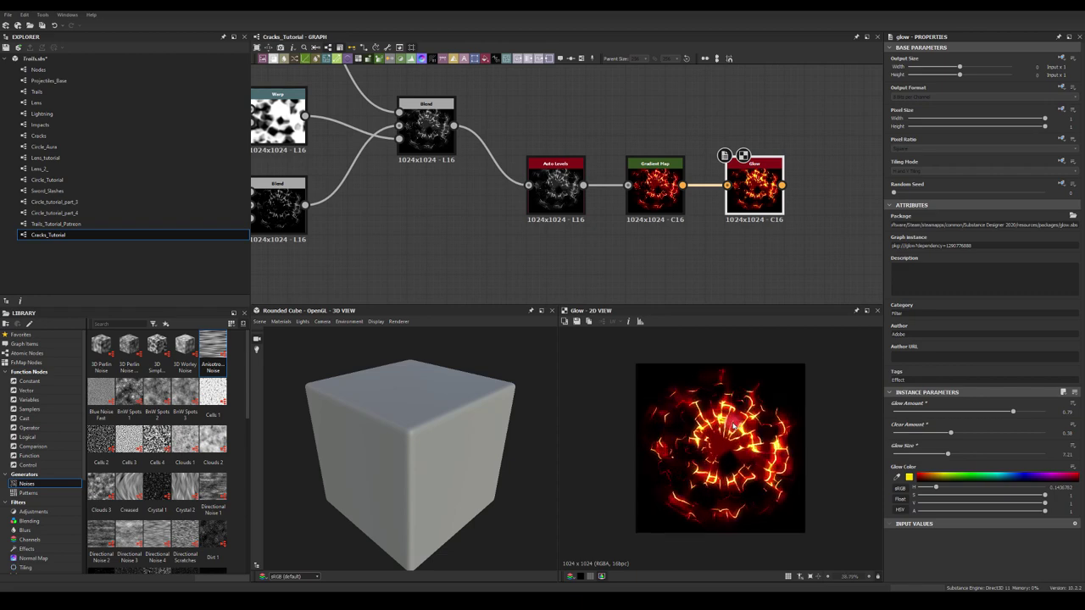
On the Anisotropic Noise, set Smoothness to about 0.23 and X Amount to 4.
{"action": "middle_click_drag", "start_coordinate": [632, 262], "coordinate": [805, 223]}
{"action": "scroll", "coordinate": [594, 216], "scroll_direction": "down", "scroll_amount": 3}
{"action": "middle_click_drag", "start_coordinate": [421, 228], "coordinate": [731, 237]}
{"action": "middle_click_drag", "start_coordinate": [530, 213], "coordinate": [717, 229]}
{"action": "mouse_move", "coordinate": [459, 146]}
{"action": "middle_mouse_down"}
{"action": "mouse_move", "coordinate": [509, 126]}
{"action": "mouse_move", "coordinate": [615, 116]}
{"action": "mouse_move", "coordinate": [508, 138]}
{"action": "mouse_move", "coordinate": [598, 104]}
{"action": "mouse_move", "coordinate": [520, 114]}
{"action": "mouse_move", "coordinate": [479, 149]}
{"action": "middle_mouse_up"}
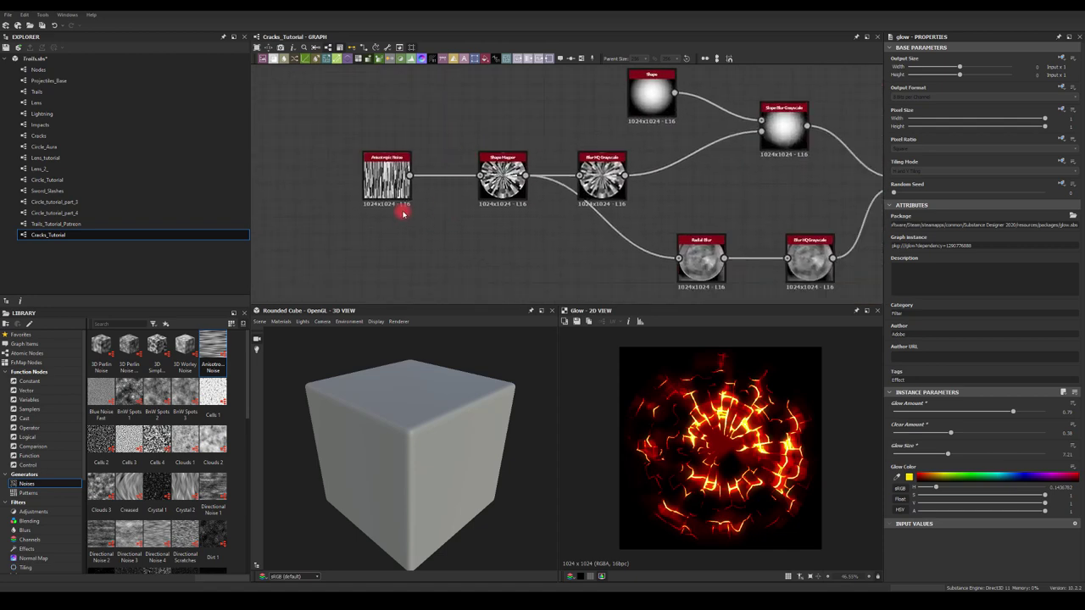
{"action": "scroll", "coordinate": [383, 192], "scroll_direction": "up", "scroll_amount": 2}
{"action": "left_click", "coordinate": [388, 169]}
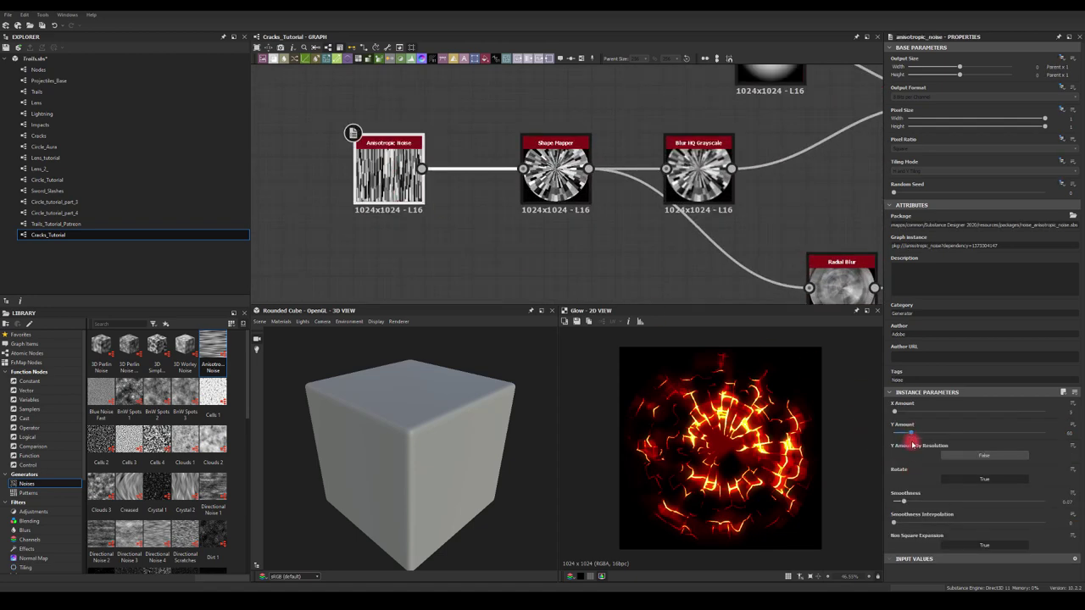
{"action": "mouse_move", "coordinate": [913, 505]}
{"action": "left_mouse_down"}
{"action": "mouse_move", "coordinate": [925, 505]}
{"action": "mouse_move", "coordinate": [883, 505]}
{"action": "mouse_move", "coordinate": [949, 506]}
{"action": "mouse_move", "coordinate": [919, 506]}
{"action": "mouse_move", "coordinate": [928, 506]}
{"action": "left_mouse_up"}
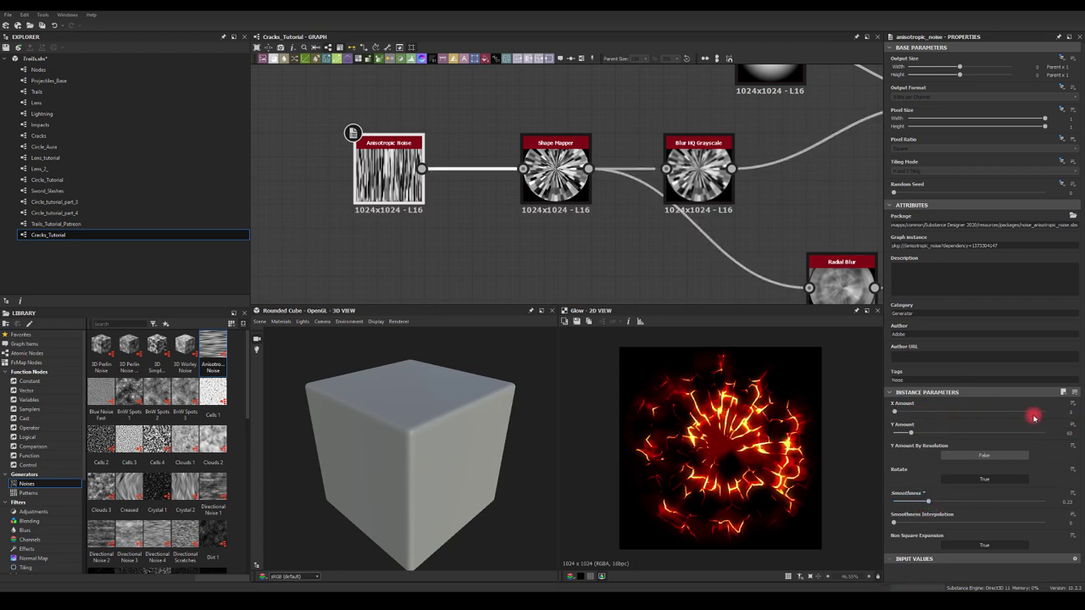
{"action": "mouse_move", "coordinate": [1058, 418]}
{"action": "left_mouse_down"}
{"action": "mouse_move", "coordinate": [1081, 417]}
{"action": "mouse_move", "coordinate": [1046, 418]}
{"action": "left_mouse_up"}
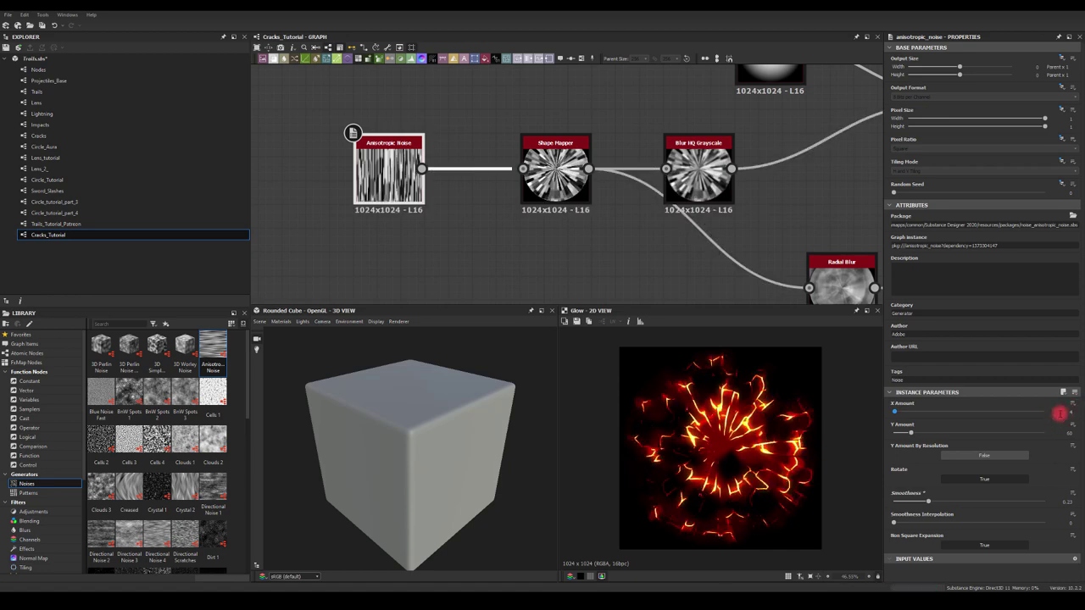
Try Y Amount By Resolution and Y Amounts of 30 and 20 on the Anisotropic Noise, restoring the original settings.
{"action": "left_click", "coordinate": [993, 455]}
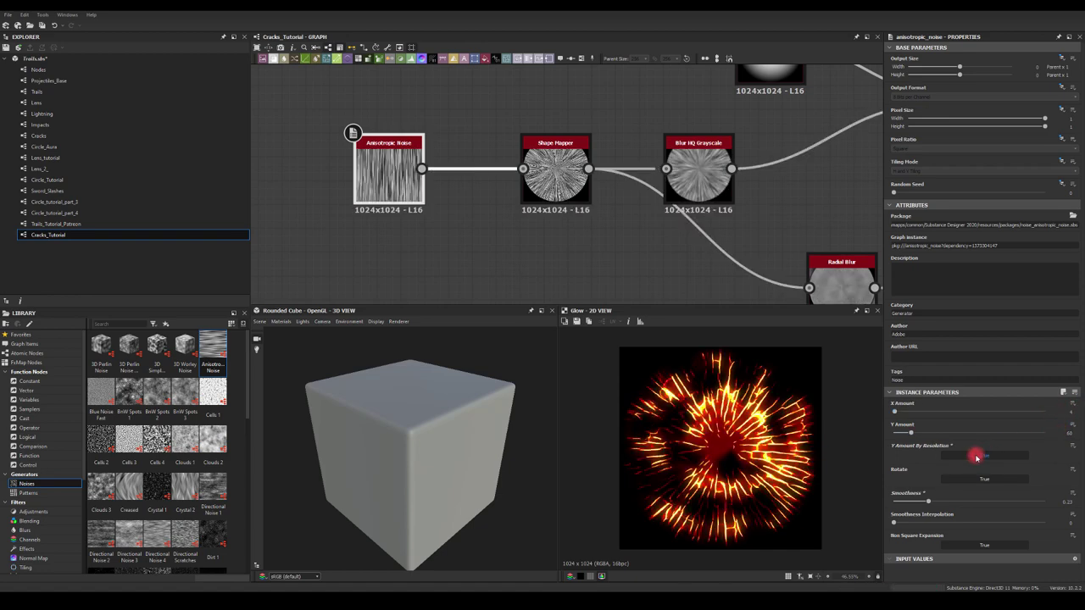
{"action": "left_click", "coordinate": [976, 458]}
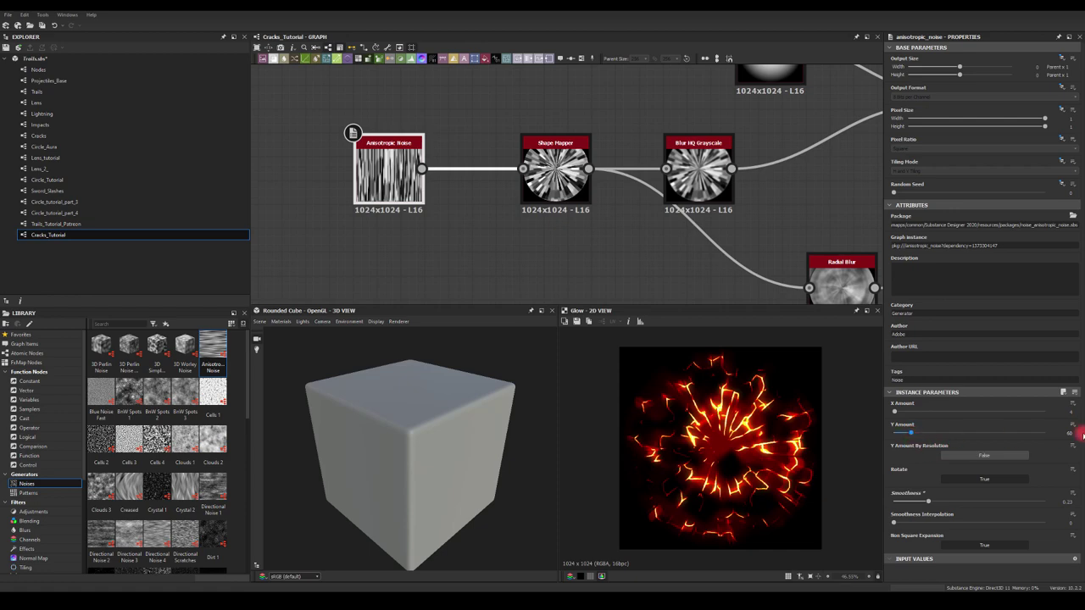
{"action": "type", "text": "30"}
{"action": "key", "text": "Return"}
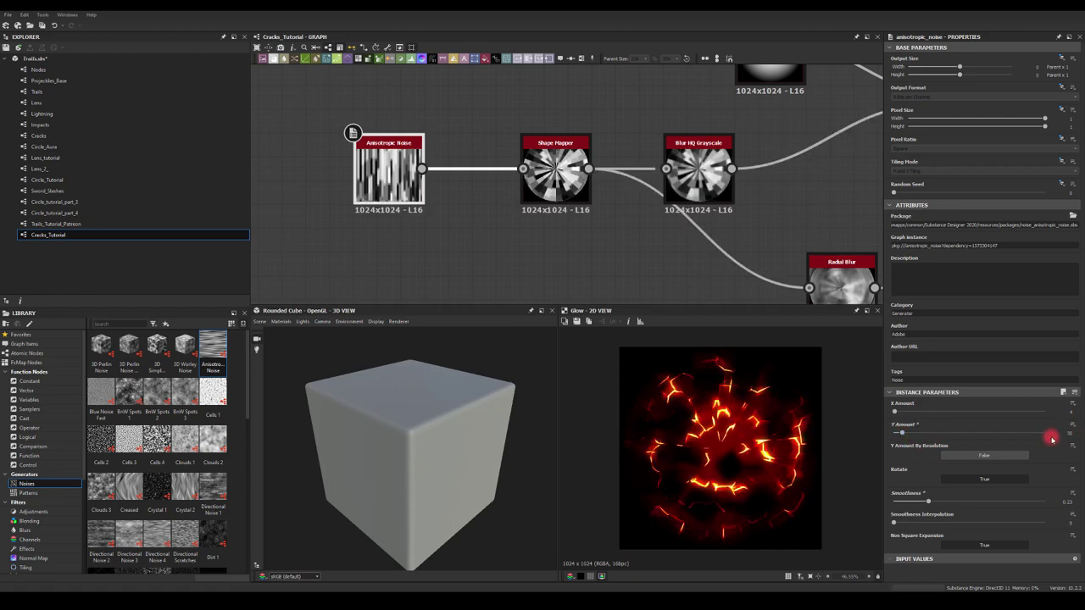
{"action": "left_click_drag", "start_coordinate": [1075, 434], "coordinate": [1057, 434]}
{"action": "left_click_drag", "start_coordinate": [916, 432], "coordinate": [898, 435]}
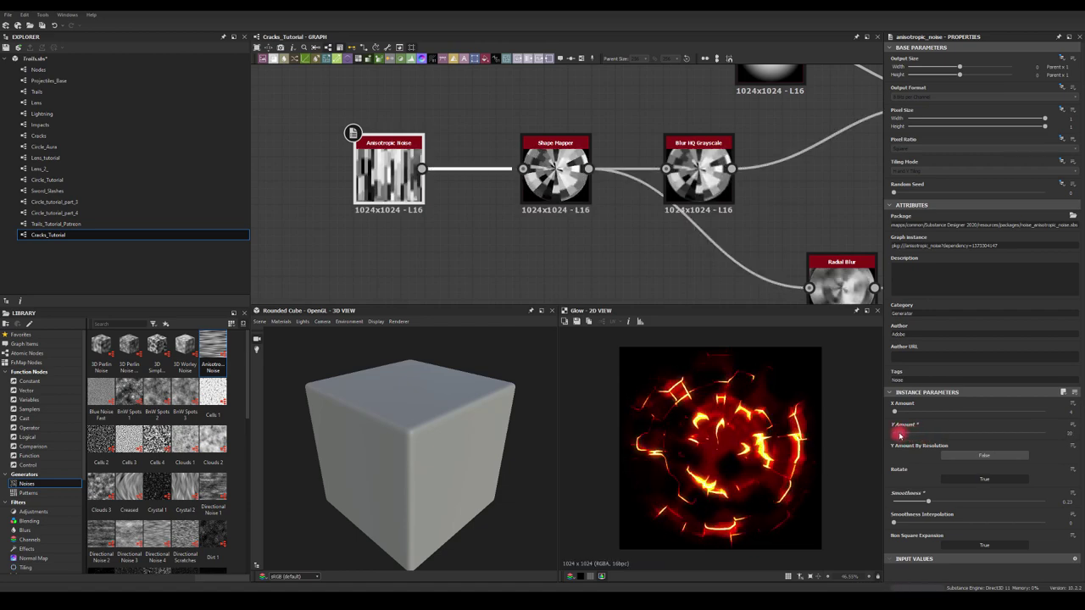
{"action": "key", "text": "Return"}
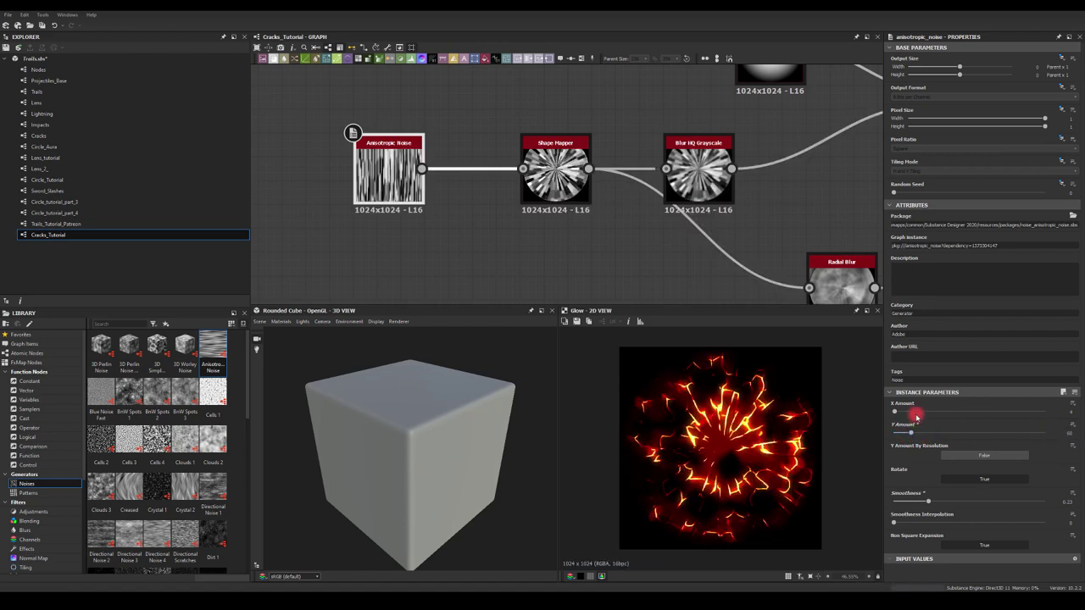
Adjust the Intensity of the Blur HQ Grayscale feeding the first Slope Blur Grayscale.
{"action": "middle_click_drag", "start_coordinate": [646, 218], "coordinate": [504, 226]}
{"action": "left_click", "coordinate": [581, 174]}
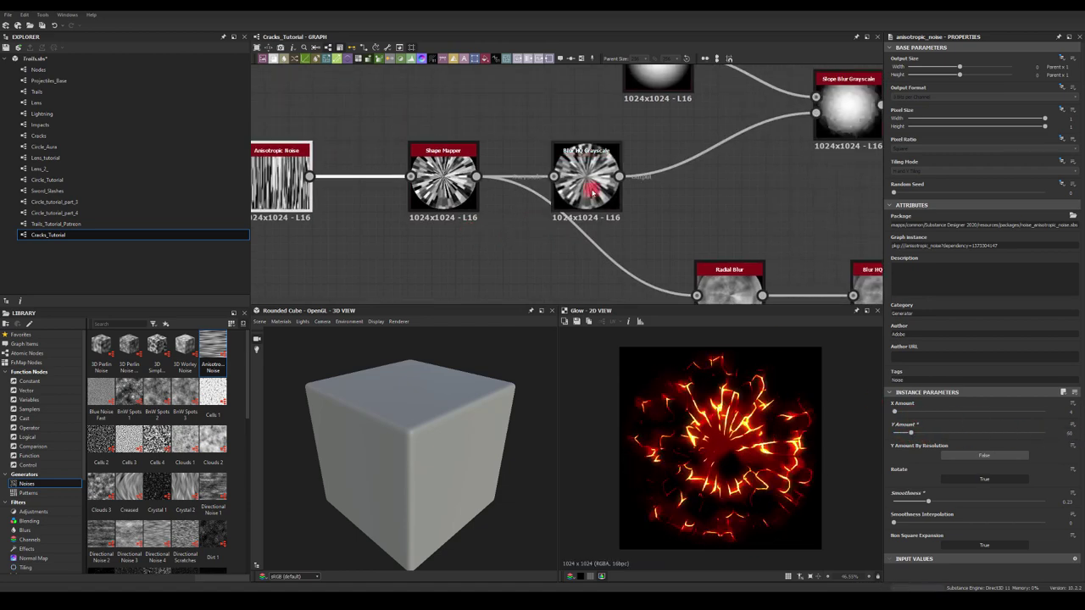
{"action": "left_click_drag", "start_coordinate": [926, 410], "coordinate": [900, 411]}
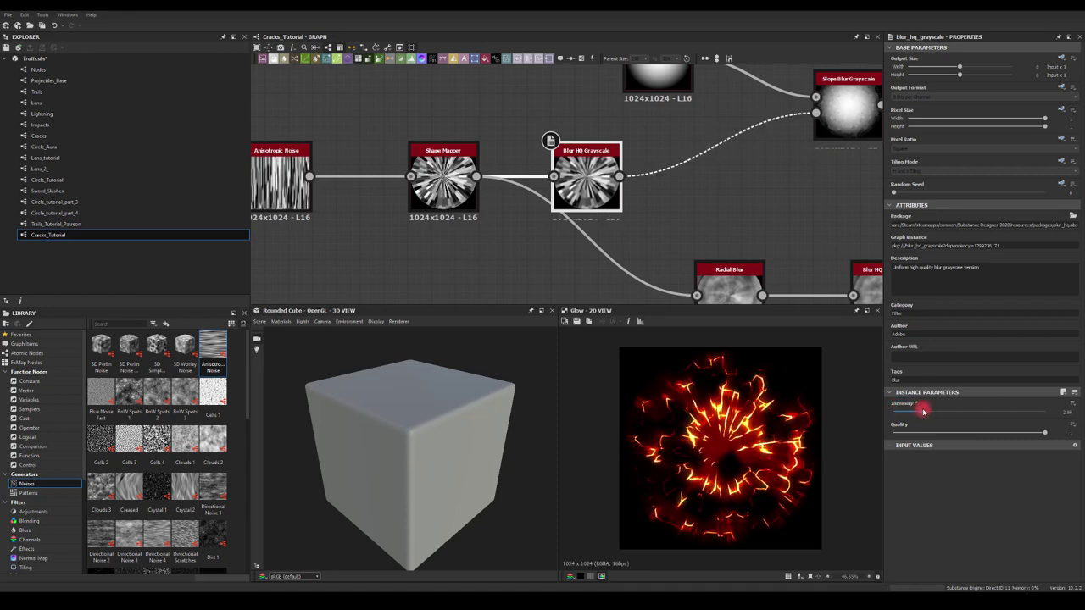
Set the Radial Blur to 128 Samples and an Angle of about 0.13, and the following Blur HQ Grayscale's Intensity to about 1.1.
{"action": "middle_click_drag", "start_coordinate": [739, 191], "coordinate": [491, 76]}
{"action": "left_click", "coordinate": [562, 235]}
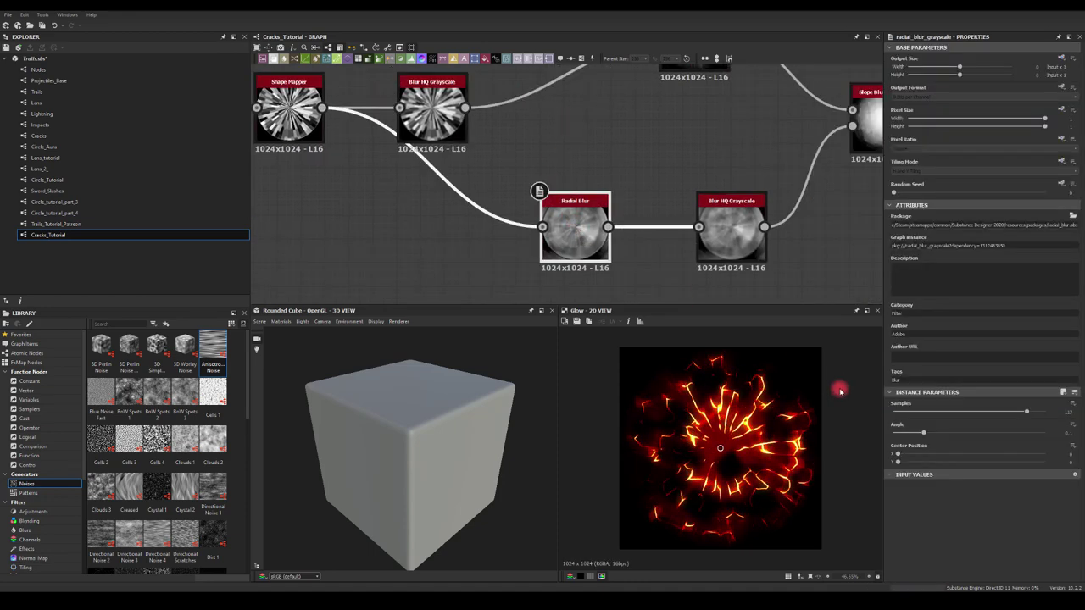
{"action": "left_click_drag", "start_coordinate": [926, 435], "coordinate": [903, 412]}
{"action": "left_click", "coordinate": [734, 238]}
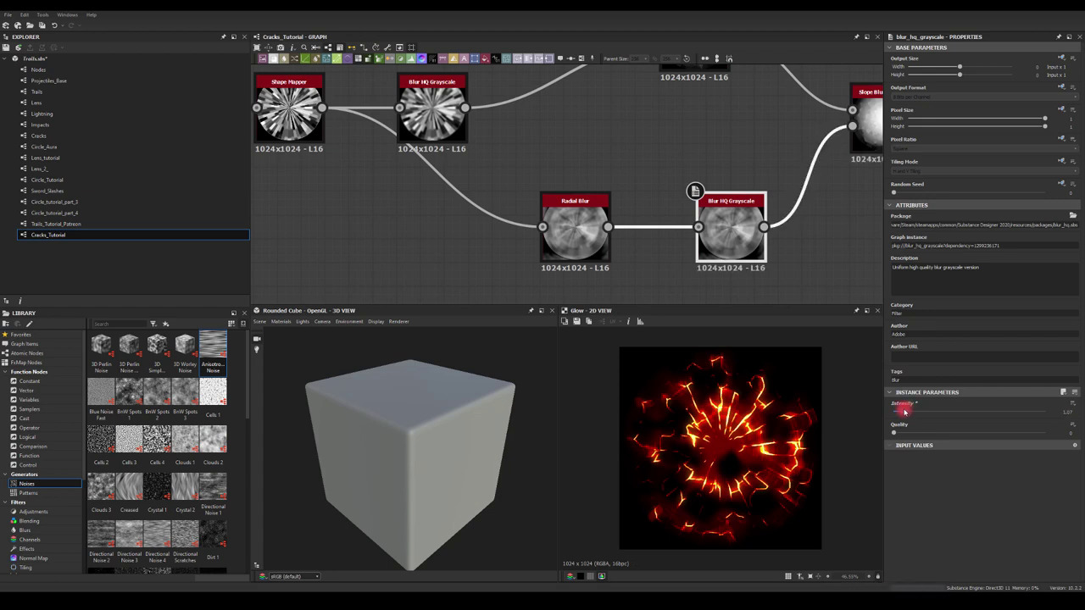
{"action": "left_click", "coordinate": [575, 230]}
{"action": "left_click_drag", "start_coordinate": [916, 436], "coordinate": [1044, 410]}
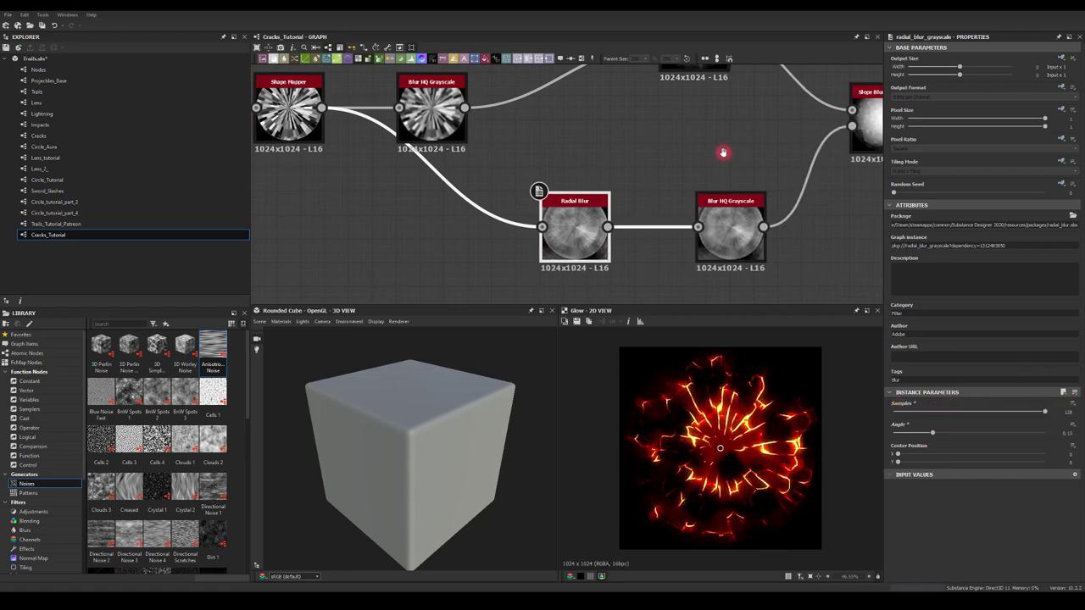
Set the second Slope Blur Grayscale's Samples to 20 and its Intensity to about 1.6.
{"action": "middle_click_drag", "start_coordinate": [659, 159], "coordinate": [486, 219]}
{"action": "left_click", "coordinate": [722, 185]}
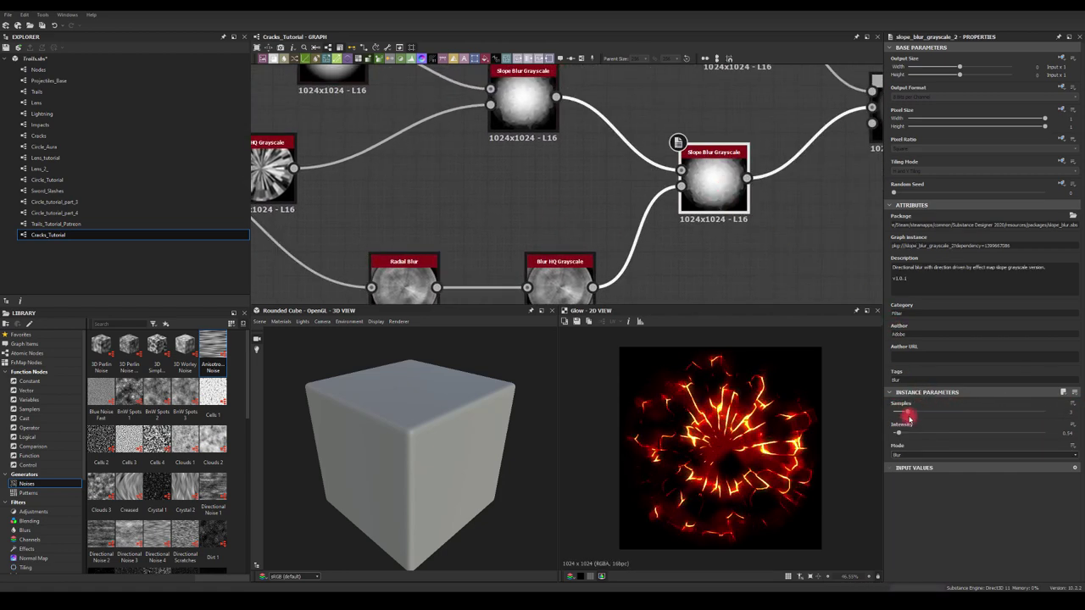
{"action": "left_click_drag", "start_coordinate": [899, 434], "coordinate": [980, 414]}
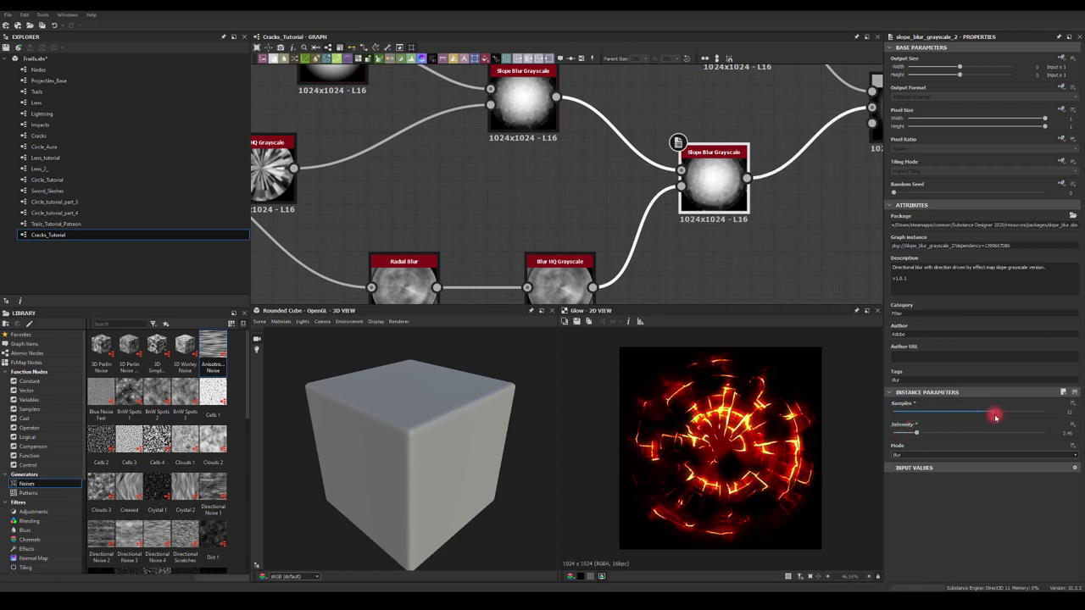
{"action": "mouse_move", "coordinate": [921, 433]}
{"action": "left_mouse_down"}
{"action": "mouse_move", "coordinate": [993, 434]}
{"action": "mouse_move", "coordinate": [898, 434]}
{"action": "mouse_move", "coordinate": [911, 433]}
{"action": "left_mouse_up"}
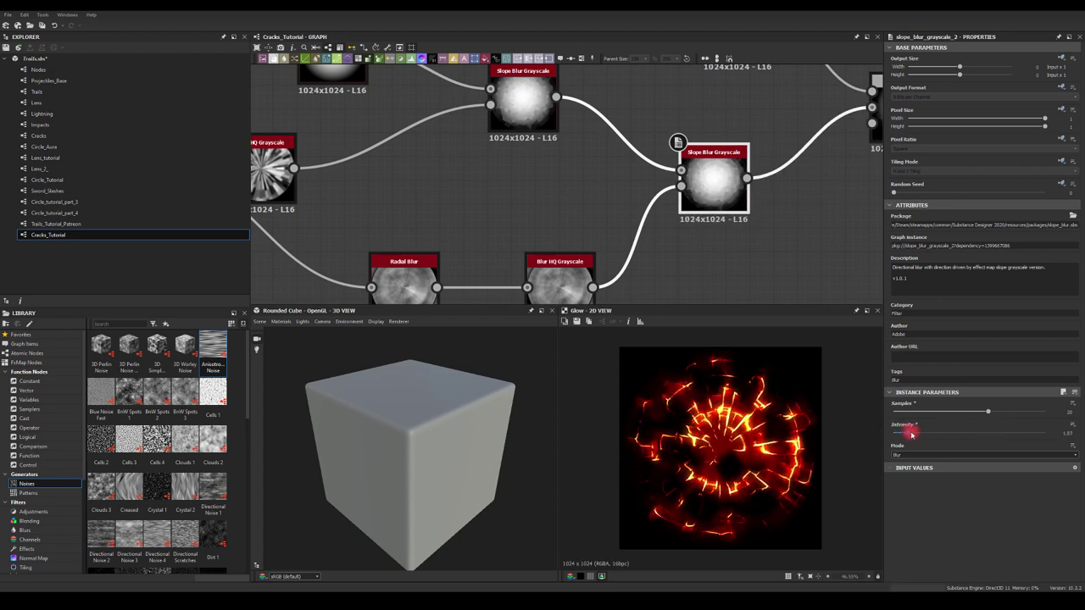
Set the Blur HQ Grayscale after the Radial Blur to about 1.4 Intensity and lower the Radial Blur's Angle.
{"action": "middle_click_drag", "start_coordinate": [740, 220], "coordinate": [607, 265]}
{"action": "middle_click_drag", "start_coordinate": [664, 196], "coordinate": [588, 227]}
{"action": "middle_click_drag", "start_coordinate": [537, 164], "coordinate": [673, 98]}
{"action": "middle_click_drag", "start_coordinate": [394, 231], "coordinate": [447, 176]}
{"action": "left_click", "coordinate": [544, 243]}
{"action": "mouse_move", "coordinate": [901, 413]}
{"action": "left_mouse_down"}
{"action": "mouse_move", "coordinate": [916, 414]}
{"action": "mouse_move", "coordinate": [905, 415]}
{"action": "left_mouse_up"}
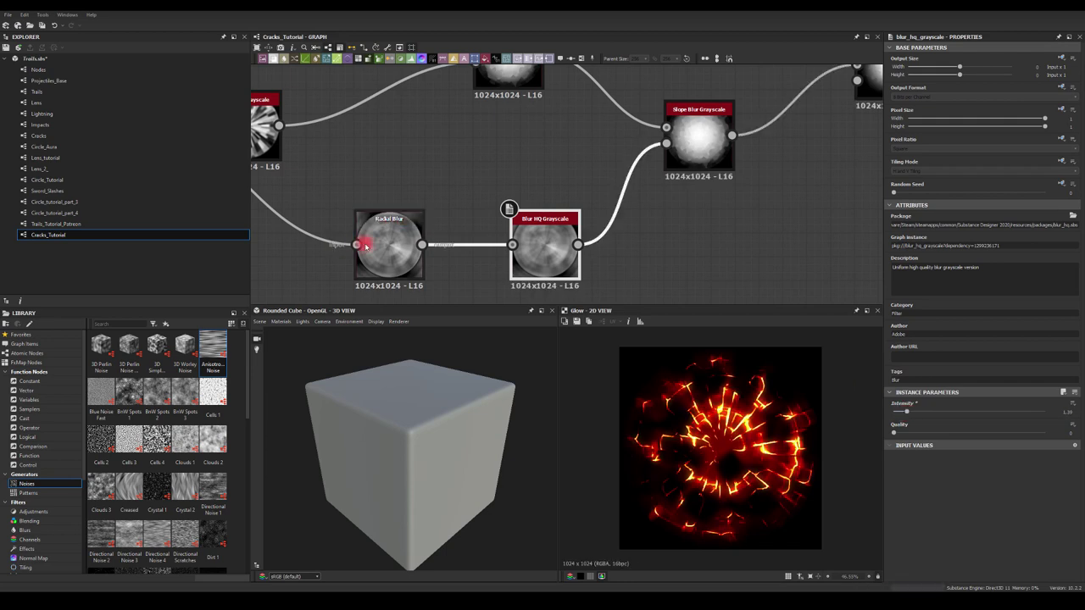
{"action": "left_click", "coordinate": [364, 236]}
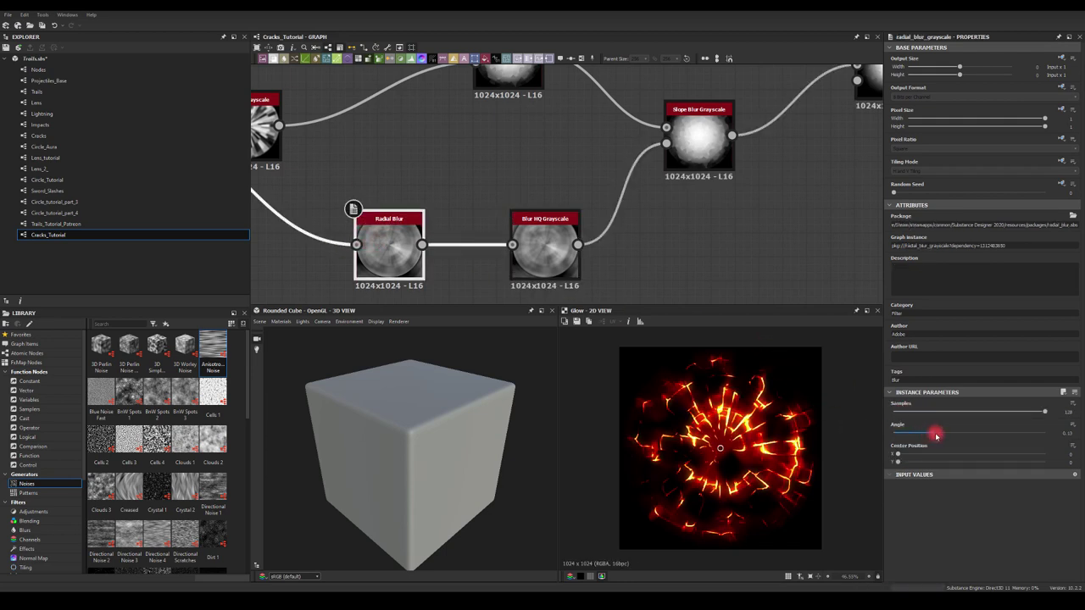
{"action": "left_click_drag", "start_coordinate": [935, 435], "coordinate": [911, 434]}
Set the Intensity of the Blur HQ Grayscale between the two Blend nodes to about 1.9 to thicken the cracks.
{"action": "middle_click_drag", "start_coordinate": [791, 220], "coordinate": [418, 246]}
{"action": "scroll", "coordinate": [499, 246], "scroll_direction": "down", "scroll_amount": 3}
{"action": "left_click", "coordinate": [564, 233]}
{"action": "mouse_move", "coordinate": [905, 417]}
{"action": "left_mouse_down"}
{"action": "mouse_move", "coordinate": [894, 413]}
{"action": "mouse_move", "coordinate": [920, 412]}
{"action": "mouse_move", "coordinate": [909, 412]}
{"action": "left_mouse_up"}
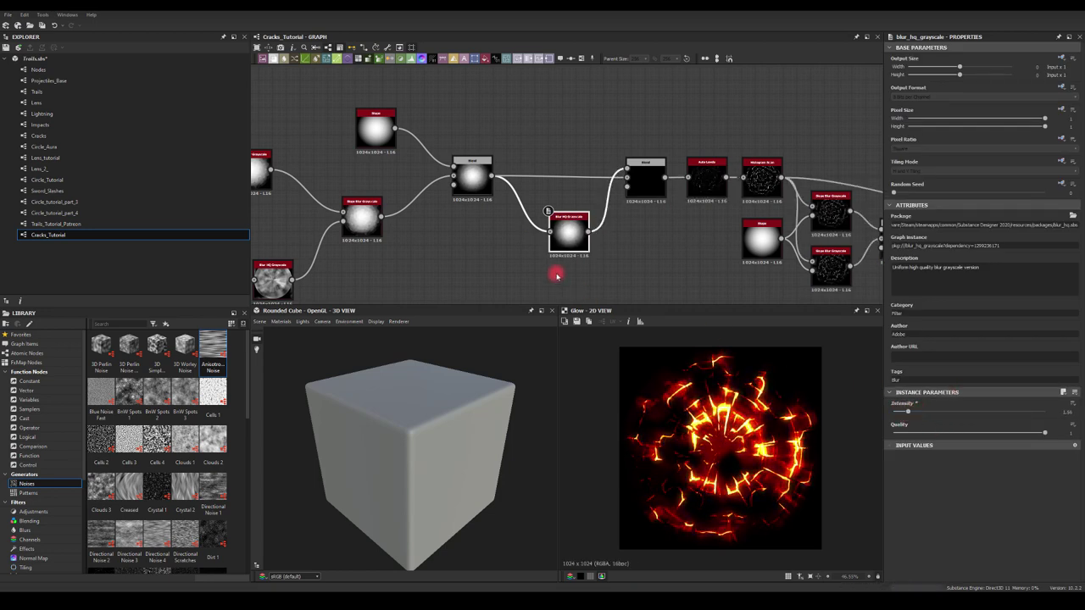
{"action": "scroll", "coordinate": [538, 198], "scroll_direction": "up", "scroll_amount": 3}
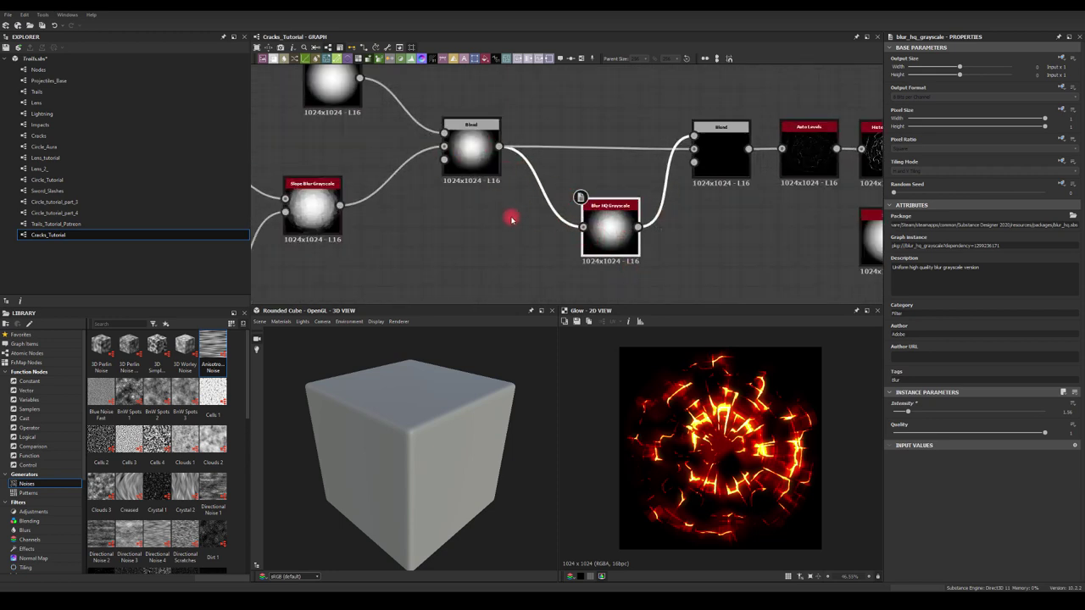
{"action": "mouse_move", "coordinate": [907, 412]}
{"action": "left_mouse_down"}
{"action": "mouse_move", "coordinate": [891, 413]}
{"action": "mouse_move", "coordinate": [911, 419]}
{"action": "left_mouse_up"}
Preview the output of the Auto Levels node ahead of the Gradient Map to examine the grayscale cracks.
{"action": "middle_click_drag", "start_coordinate": [776, 224], "coordinate": [622, 217]}
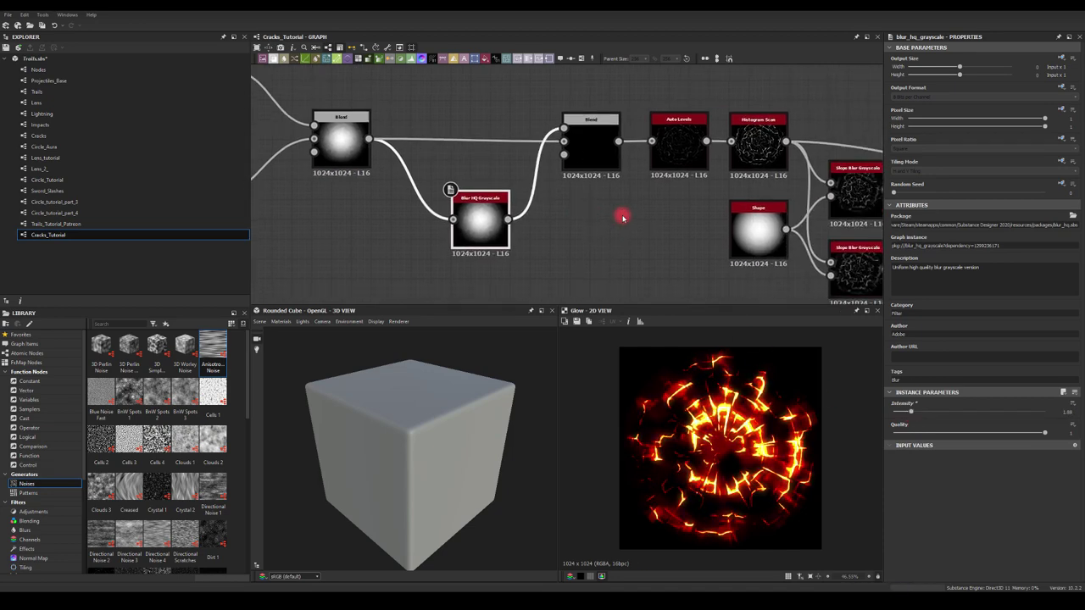
{"action": "middle_click_drag", "start_coordinate": [868, 259], "coordinate": [678, 211]}
{"action": "middle_click_drag", "start_coordinate": [873, 178], "coordinate": [763, 179]}
{"action": "scroll", "coordinate": [670, 215], "scroll_direction": "down", "scroll_amount": 2}
{"action": "left_click", "coordinate": [763, 179]}
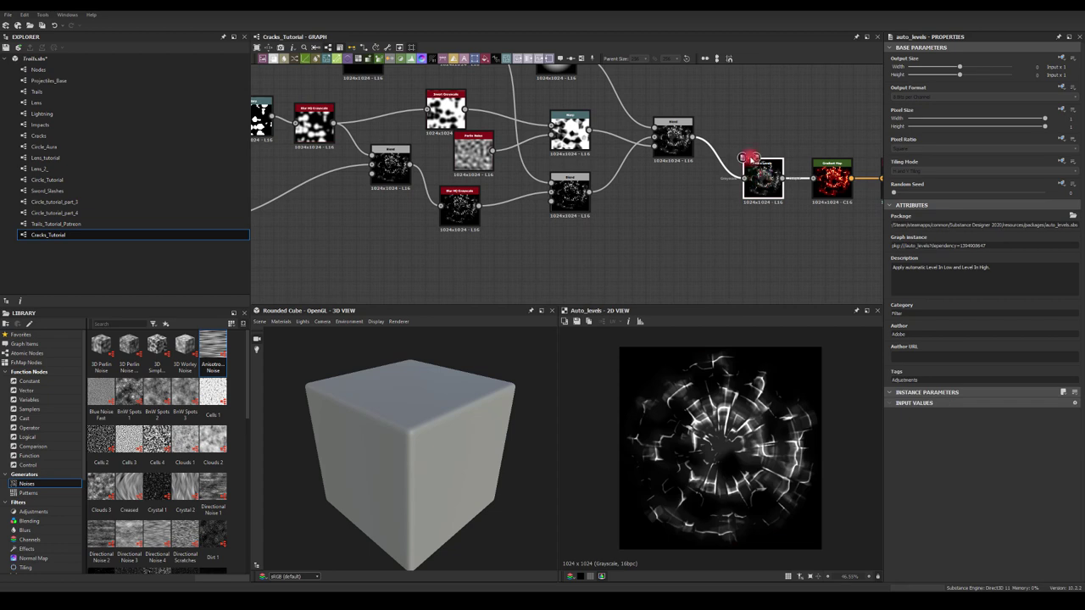
{"action": "middle_click_drag", "start_coordinate": [776, 276], "coordinate": [616, 269]}
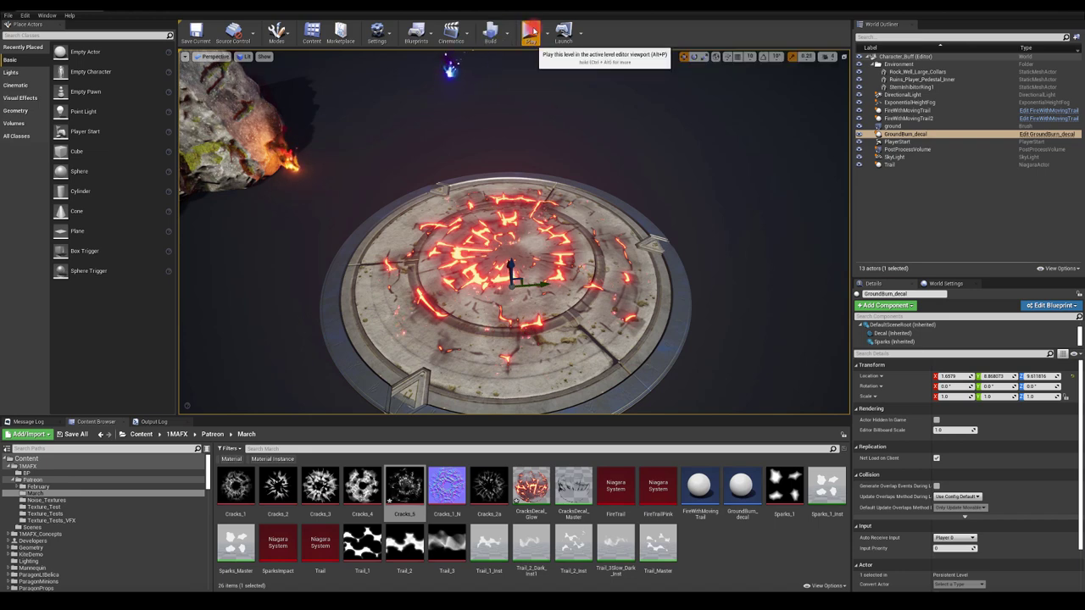
Switch to Unreal Editor, play the level to check the GroundBurn_decal cracks on the platform, and stop the session.
{"action": "left_click", "coordinate": [532, 34]}
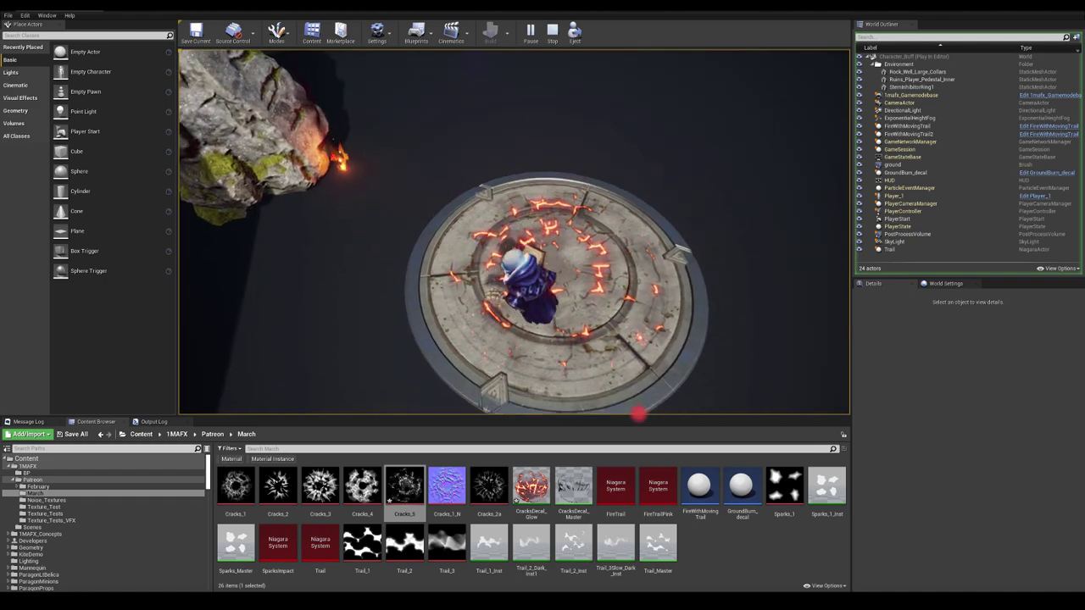
{"action": "key", "text": "Escape"}
{"action": "right_click_drag", "start_coordinate": [593, 255], "coordinate": [532, 281]}
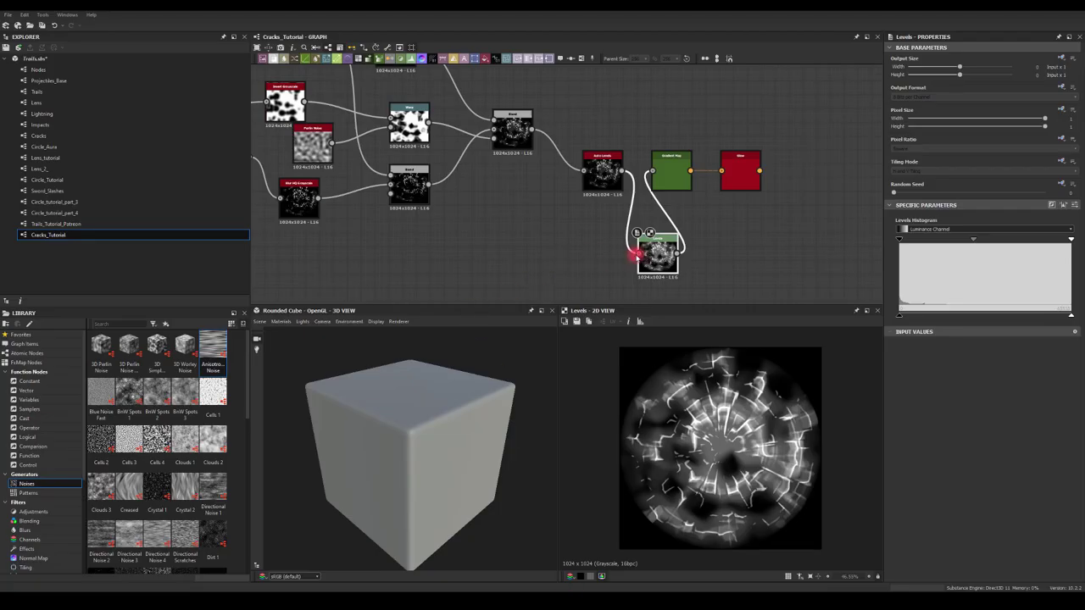
Back in Substance Designer, move the Gradient Map and Glow nodes away from Auto Levels and delete the existing Levels node.
{"action": "right_click", "coordinate": [552, 239]}
{"action": "left_click_drag", "start_coordinate": [638, 123], "coordinate": [789, 163]}
{"action": "left_click", "coordinate": [720, 163], "text": "shift"}
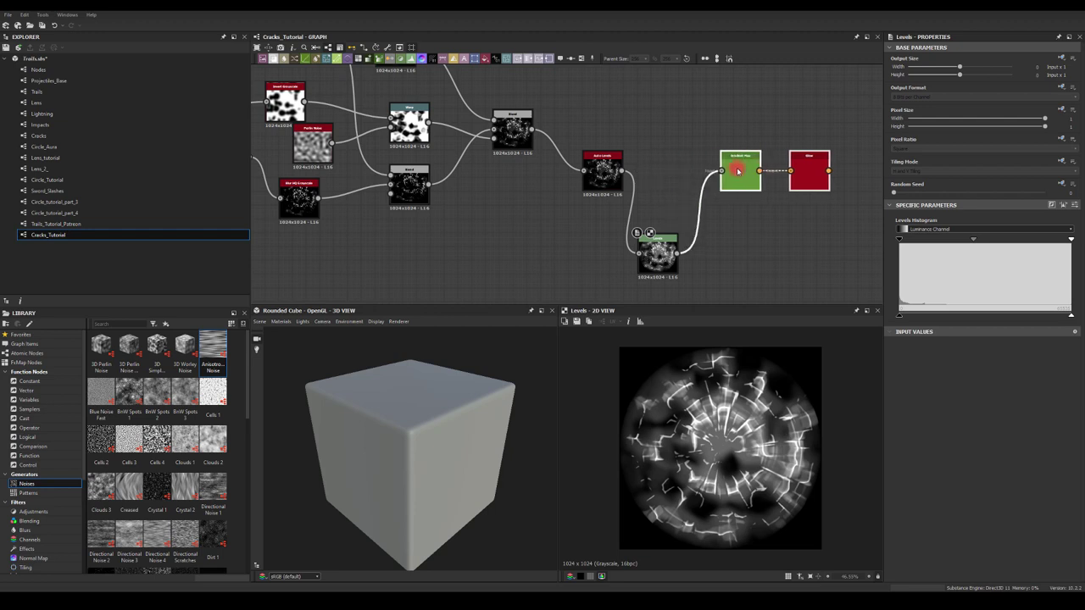
{"action": "left_click", "coordinate": [650, 244]}
{"action": "key", "text": "Delete"}
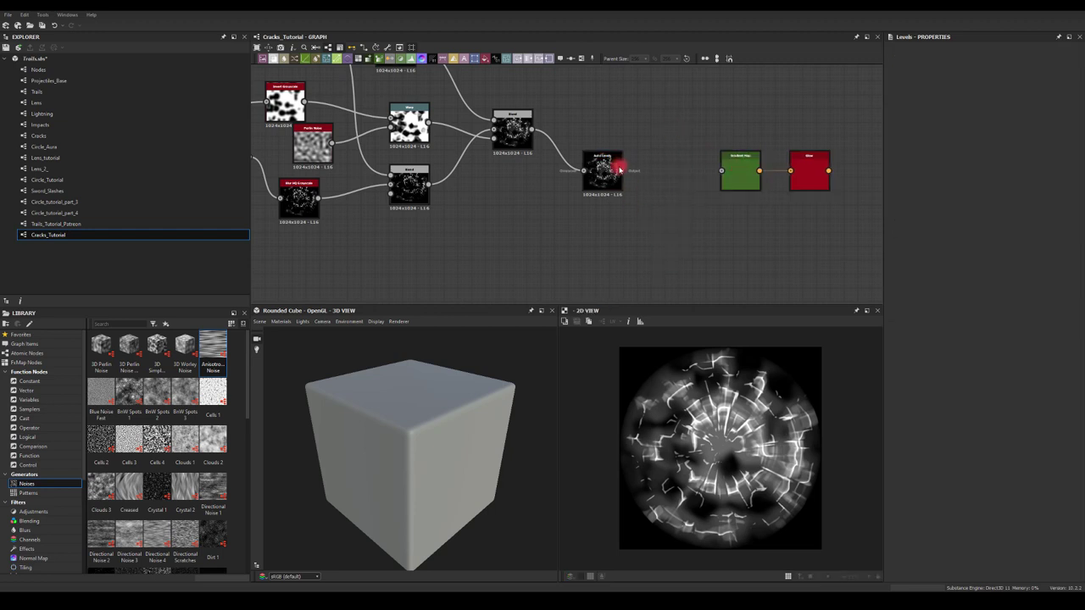
Add a new Levels node between Auto Levels and the Gradient Map.
{"action": "left_click_drag", "start_coordinate": [638, 181], "coordinate": [663, 215]}
{"action": "type", "text": "le"}
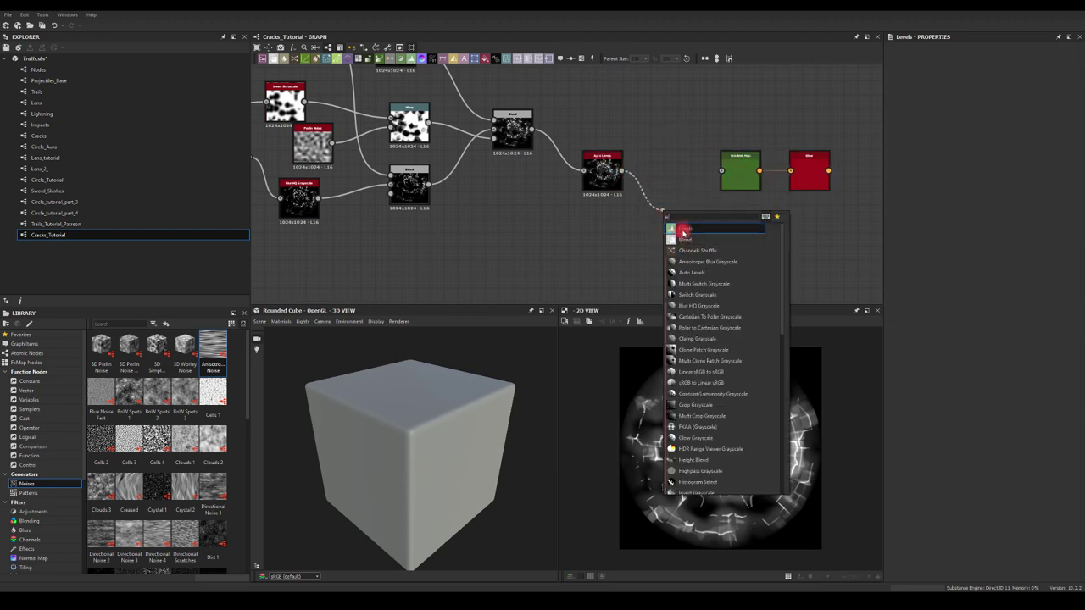
{"action": "left_click", "coordinate": [683, 231]}
{"action": "left_click", "coordinate": [688, 207]}
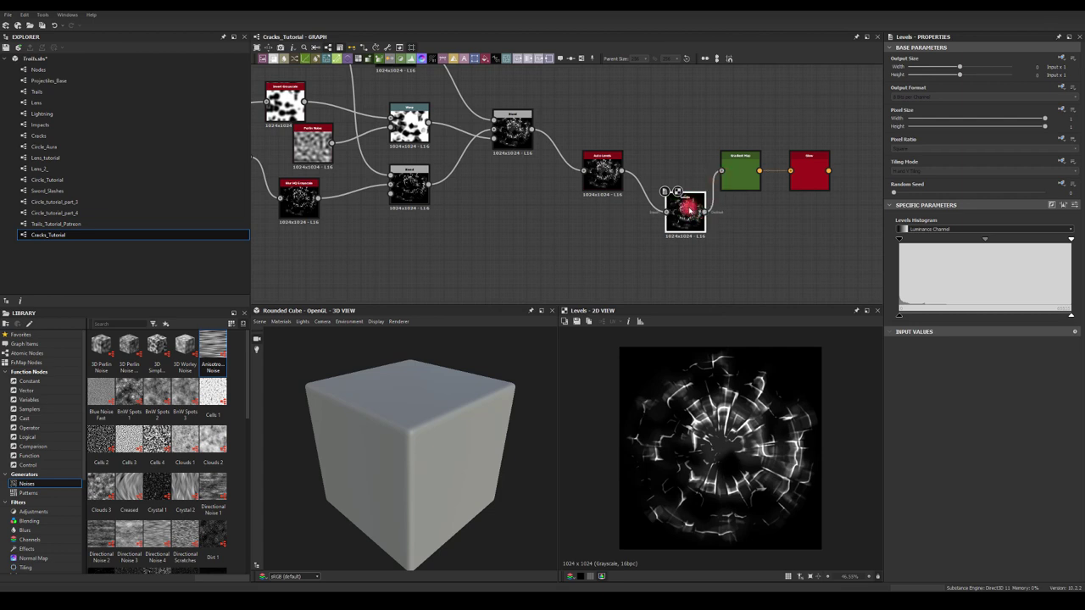
{"action": "left_click", "coordinate": [890, 260]}
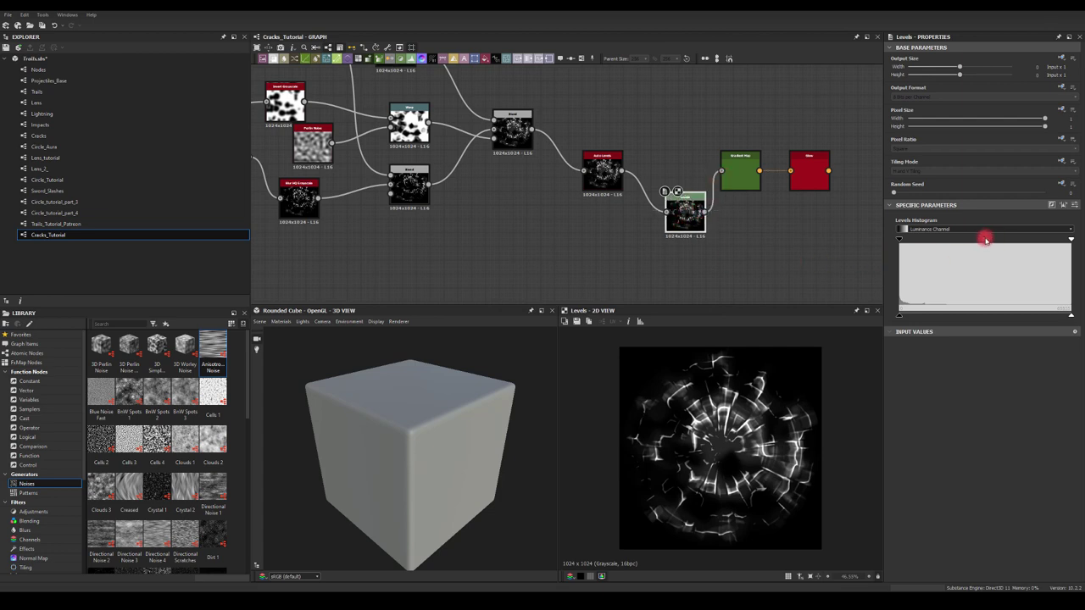
Brighten the midtones in the new Levels node's histogram, raise its black point slightly, and shift the node closer to Auto Levels.
{"action": "left_click_drag", "start_coordinate": [985, 240], "coordinate": [973, 232]}
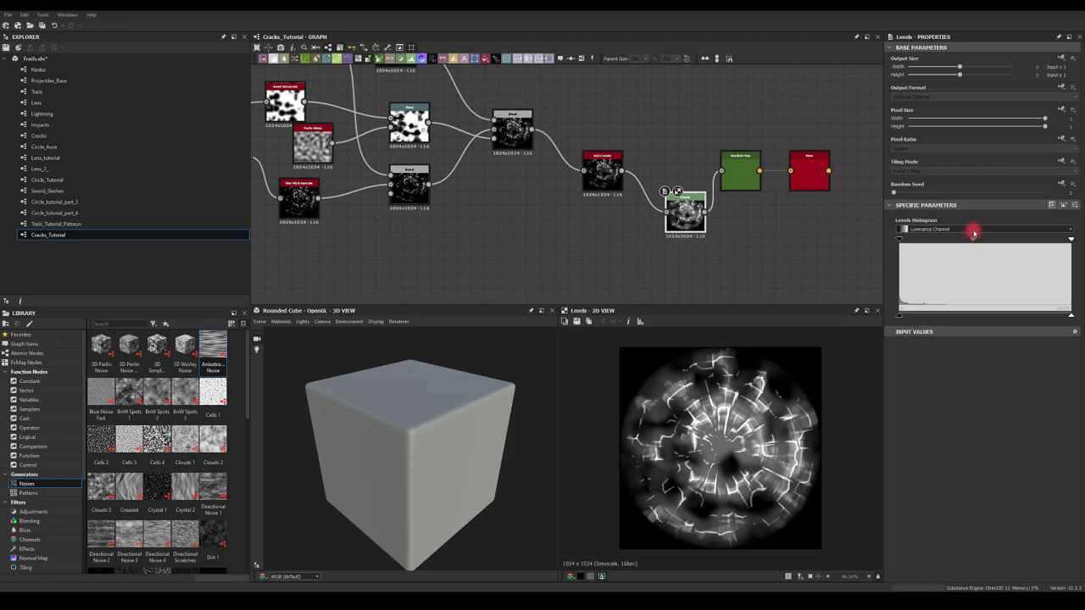
{"action": "left_click_drag", "start_coordinate": [900, 240], "coordinate": [898, 241]}
{"action": "left_click_drag", "start_coordinate": [900, 241], "coordinate": [902, 241]}
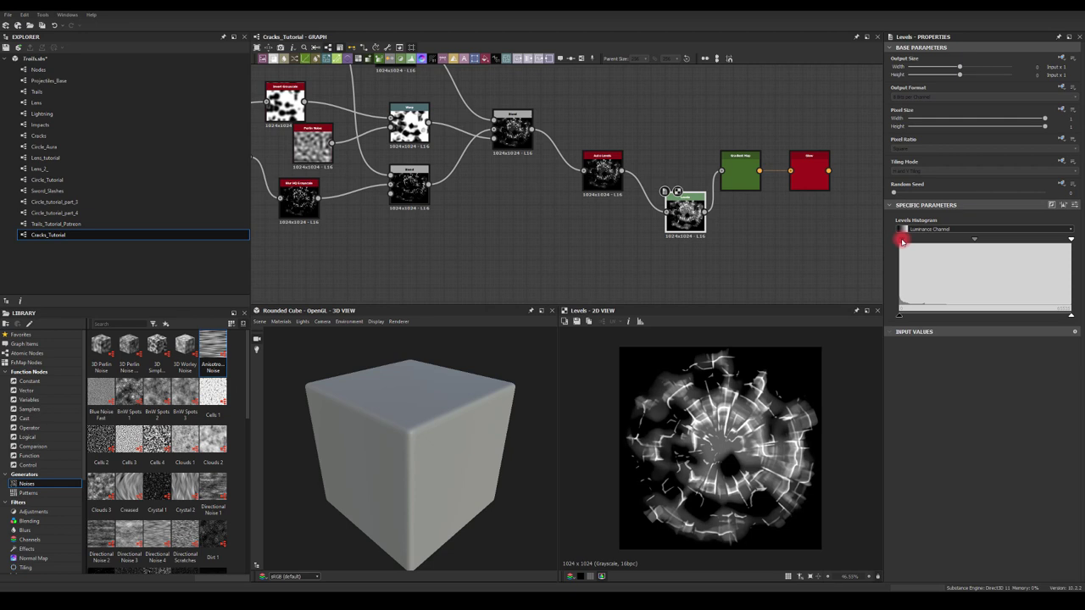
{"action": "left_click_drag", "start_coordinate": [689, 217], "coordinate": [675, 217]}
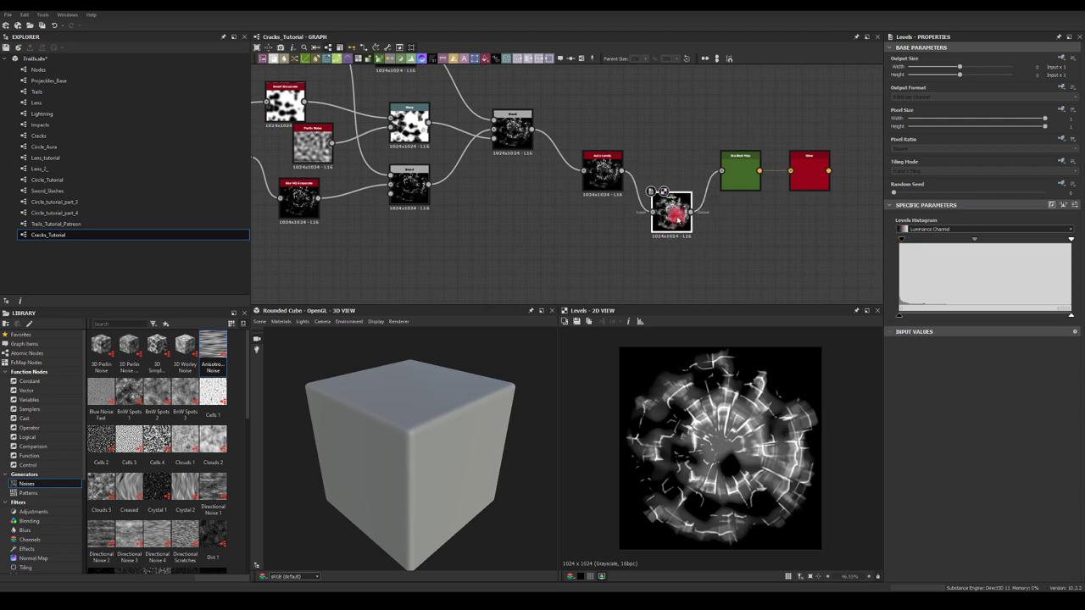
Copy the brightened Levels image into the Photoshop crack texture and inspect the updated decal on the platform in Unreal Editor.
{"action": "left_click", "coordinate": [591, 323]}
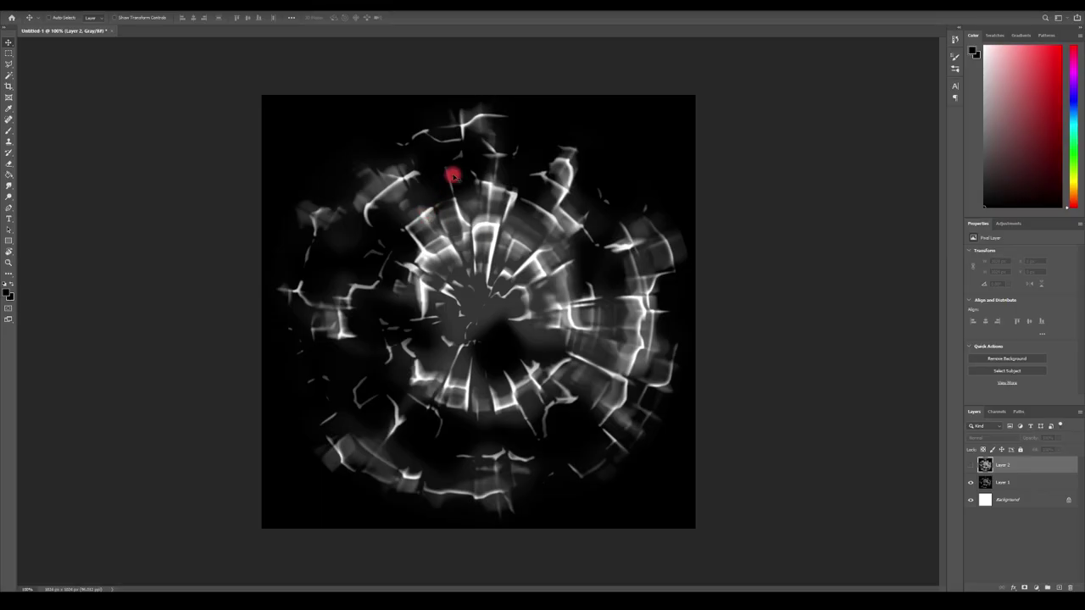
{"action": "key", "text": "ctrl+v"}
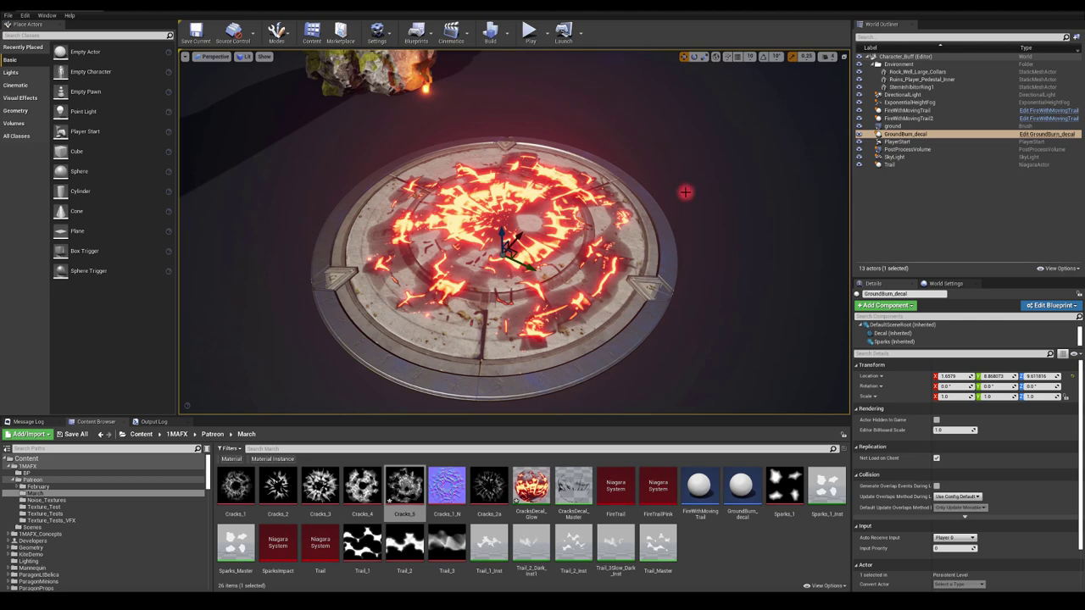
{"action": "right_click_drag", "start_coordinate": [685, 193], "coordinate": [685, 196]}
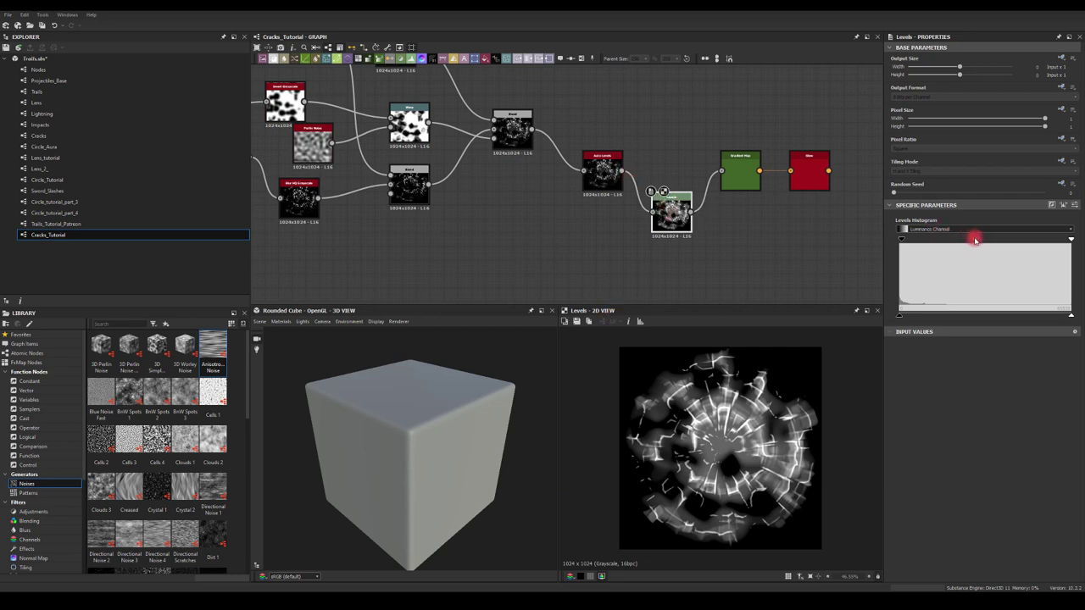
Back in Substance Designer, darken the Levels midtones slightly and paste the adjusted crack image into the Photoshop document.
{"action": "left_click_drag", "start_coordinate": [974, 241], "coordinate": [983, 235]}
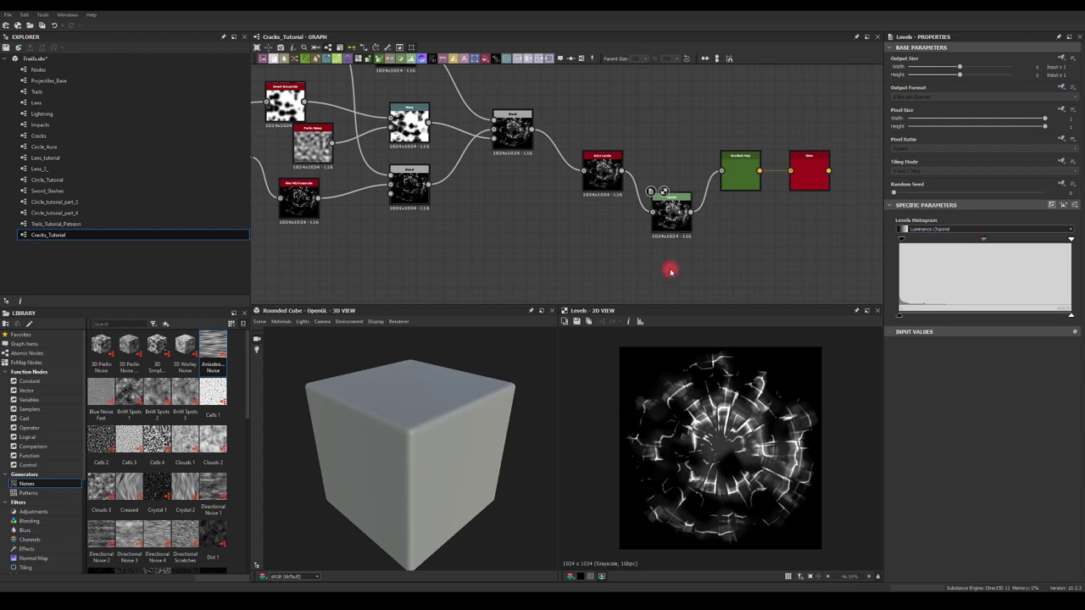
{"action": "left_click", "coordinate": [700, 600]}
{"action": "key", "text": "ctrl+v"}
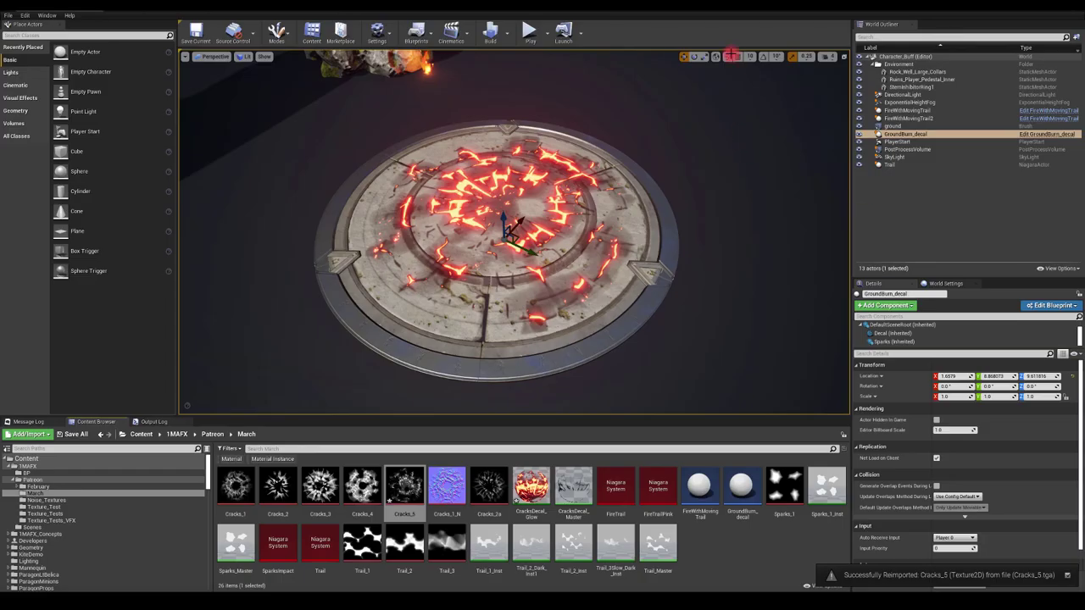
Switch to Unreal Editor, play the level, and walk the character around the platform to check the reimported Cracks_5 decal.
{"action": "right_click_drag", "start_coordinate": [629, 115], "coordinate": [650, 120]}
{"action": "left_click", "coordinate": [543, 36]}
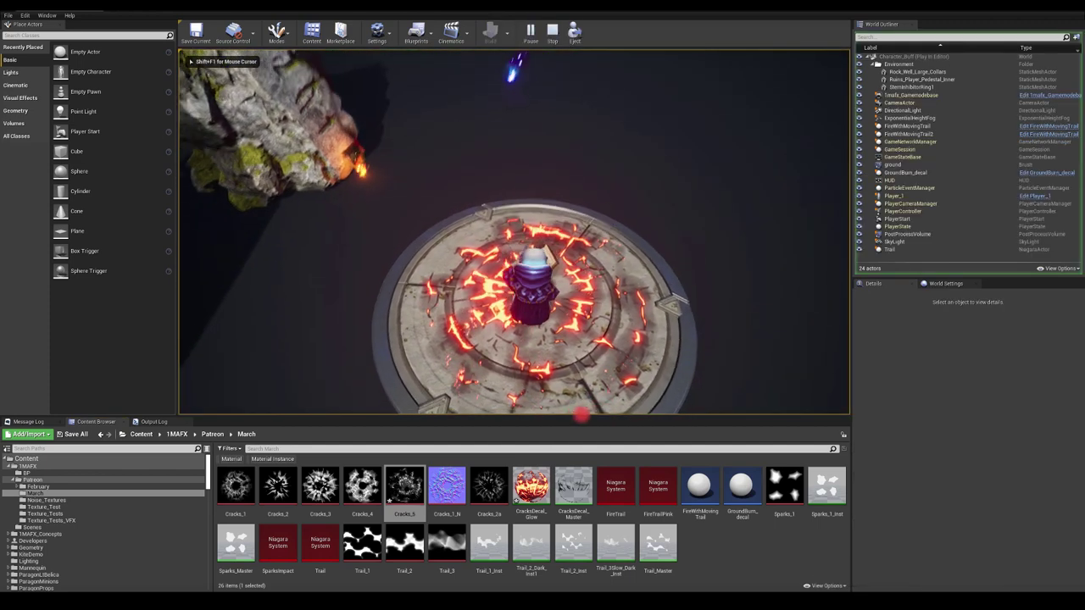
{"action": "key", "text": "s"}
{"action": "key", "text": "d"}
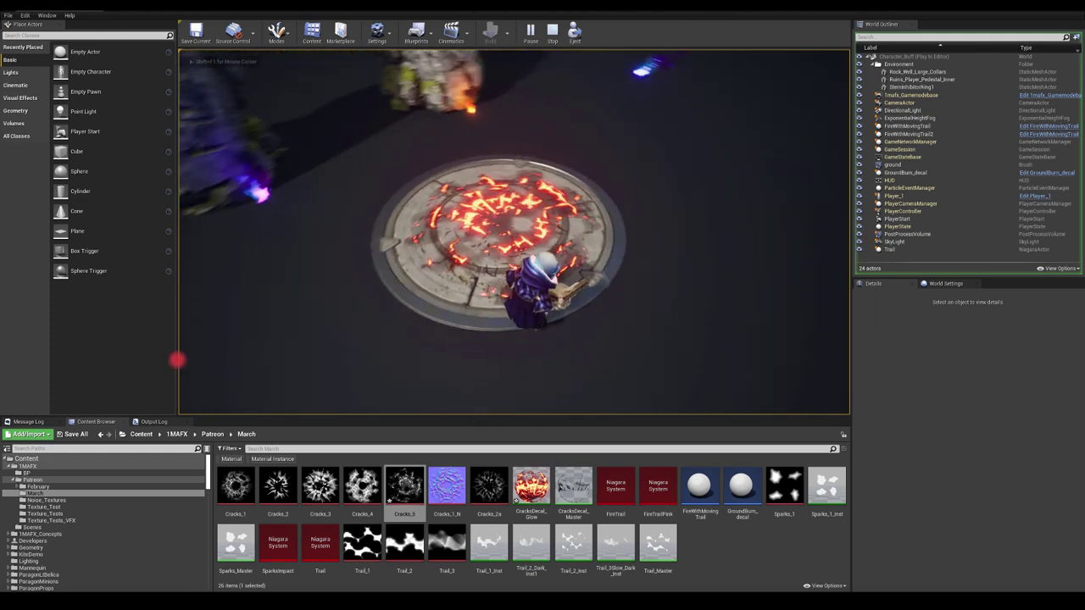
{"action": "key", "text": "w"}
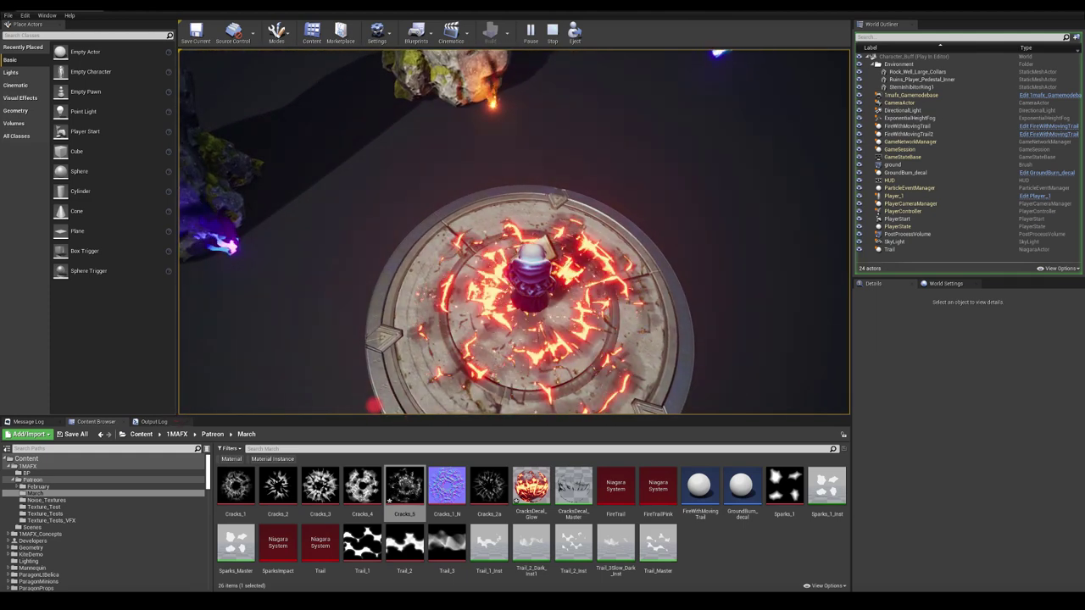
{"action": "key", "text": "w"}
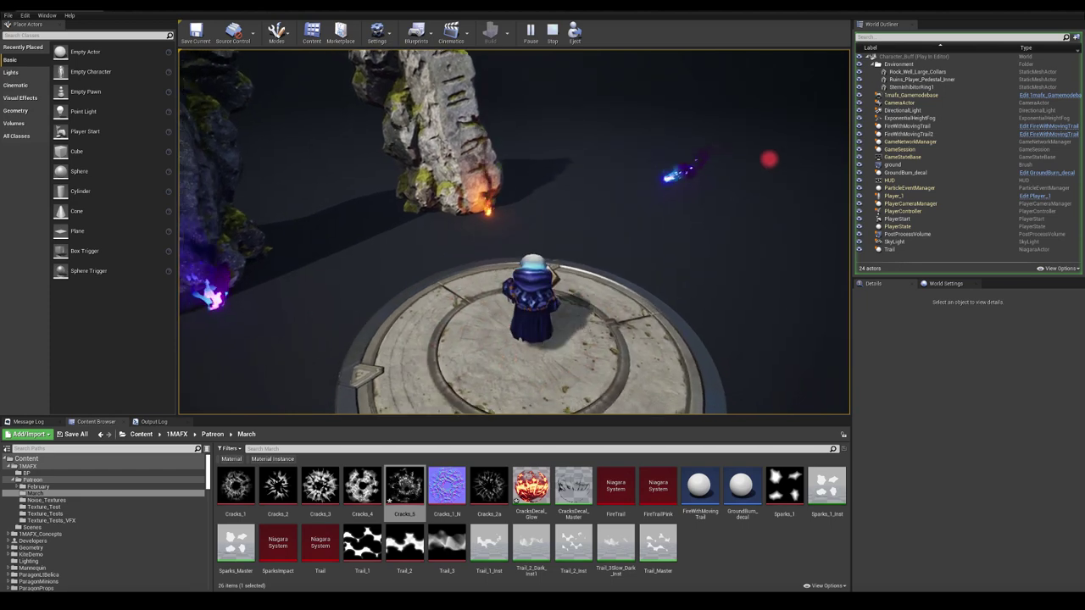
{"action": "left_click", "coordinate": [768, 160]}
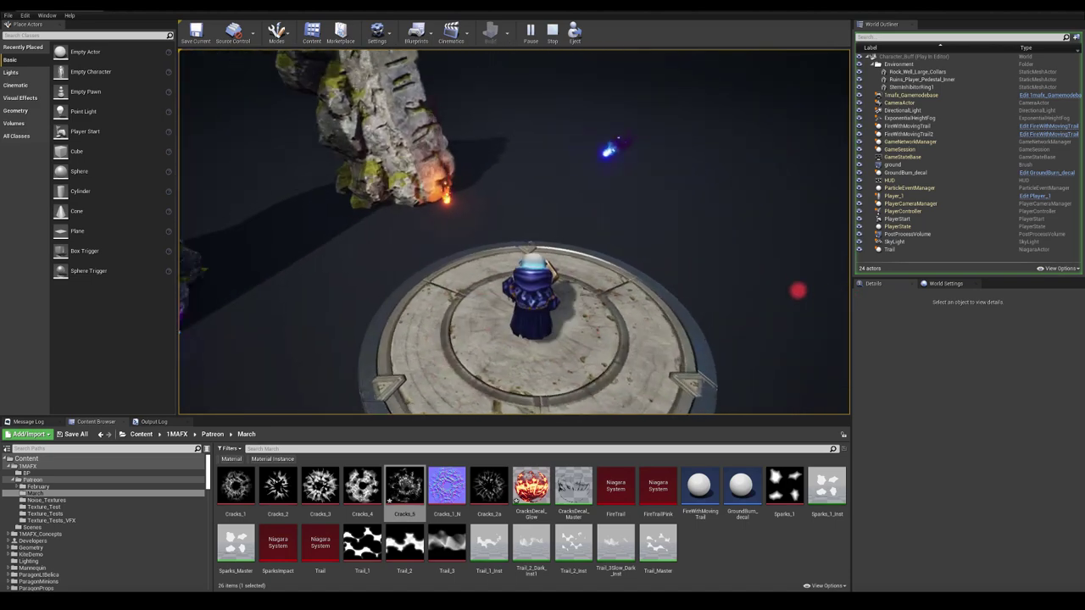
{"action": "left_click", "coordinate": [797, 288]}
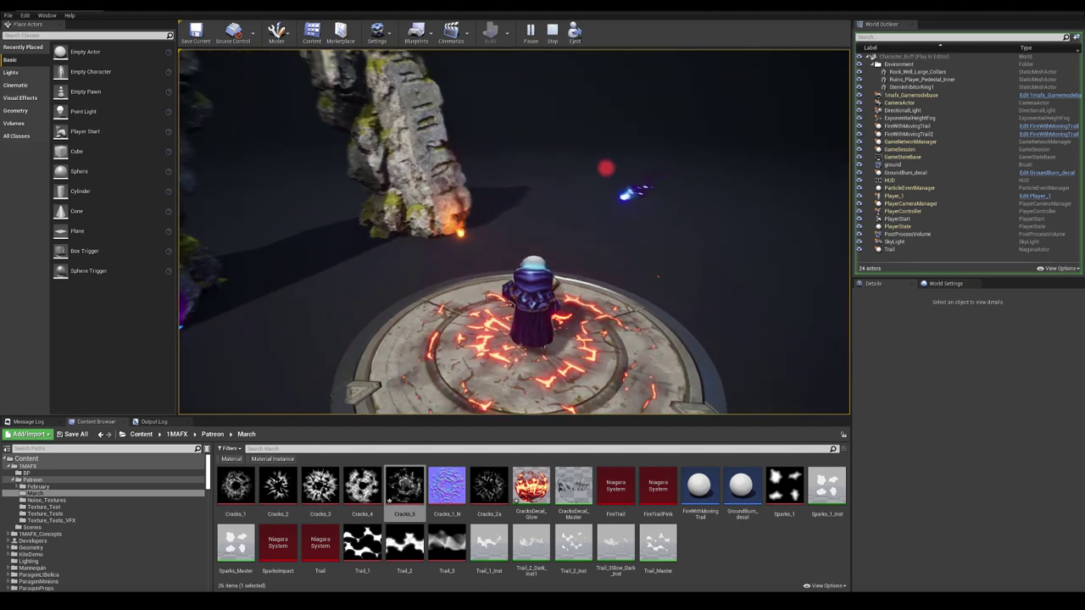
Show the running game in full screen and trigger the ground-burn effects around the character on the platform to examine them.
{"action": "key", "text": "F11"}
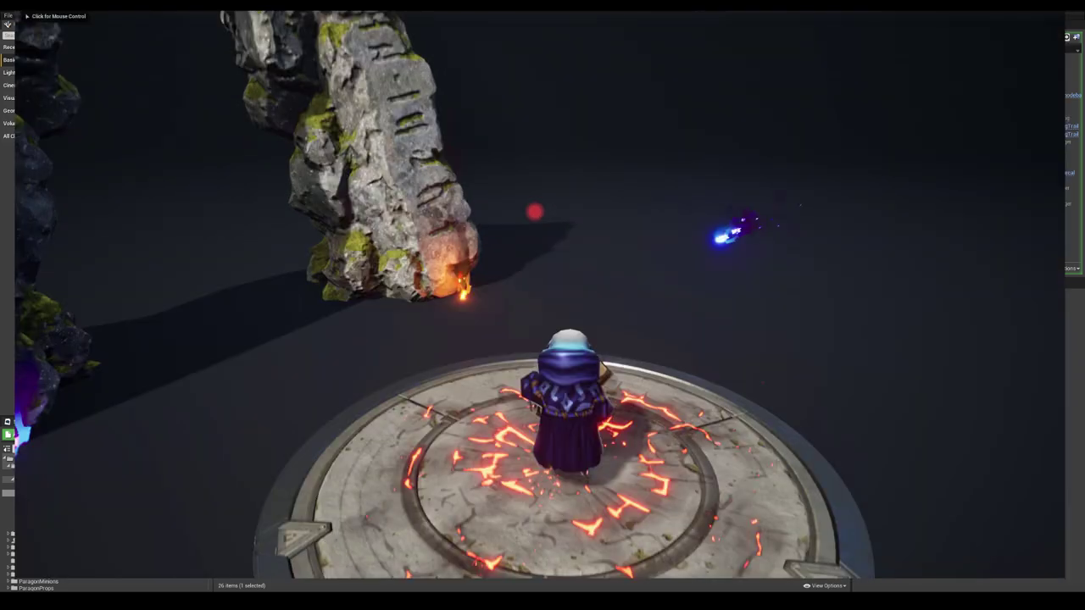
{"action": "key", "text": "1"}
{"action": "key", "text": "w"}
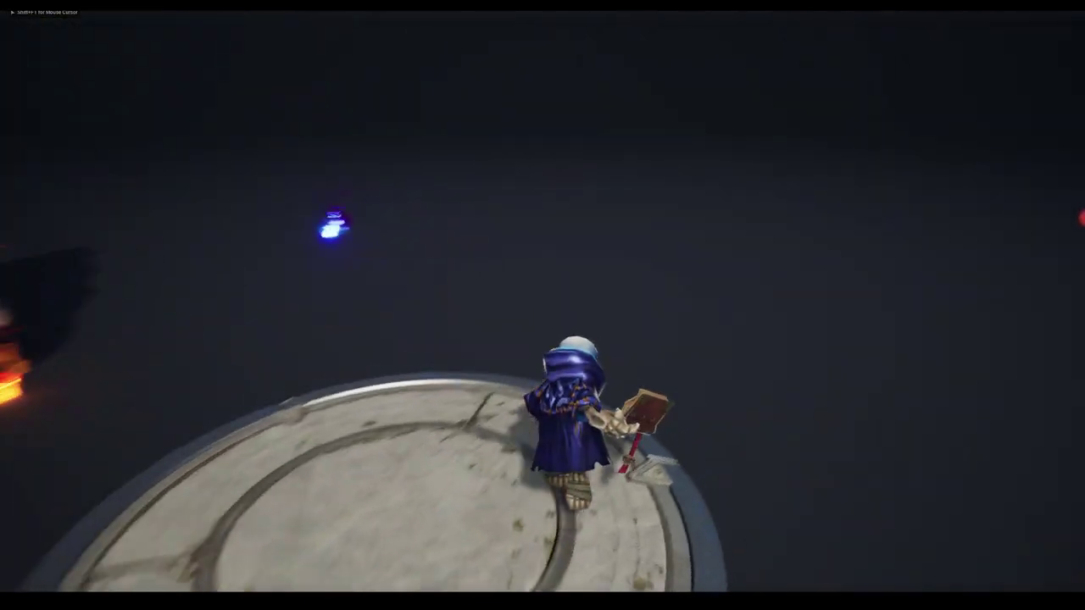
{"action": "key", "text": "w"}
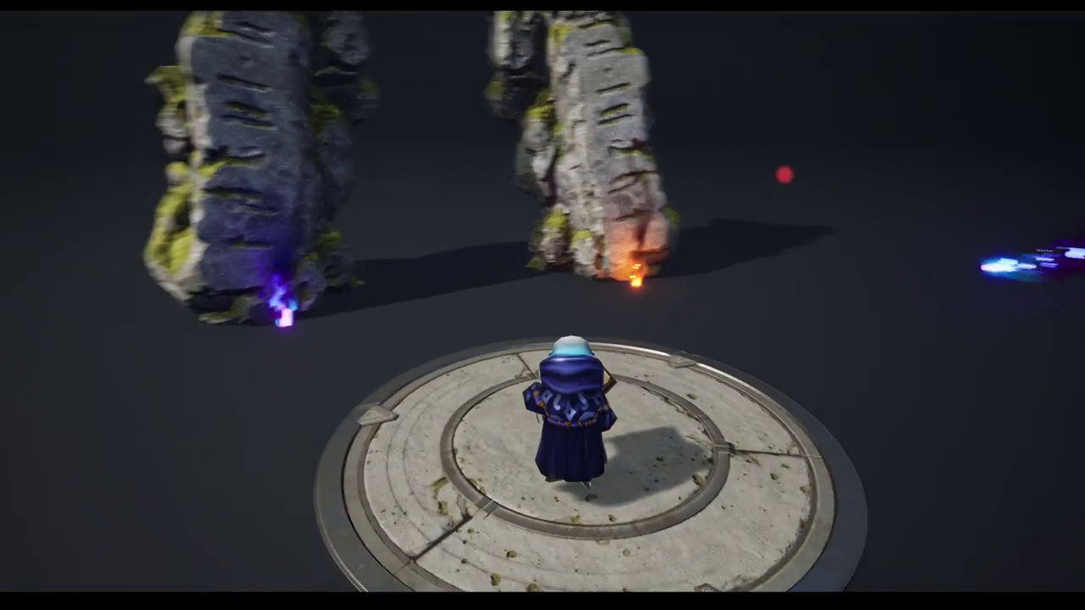
{"action": "key", "text": "1"}
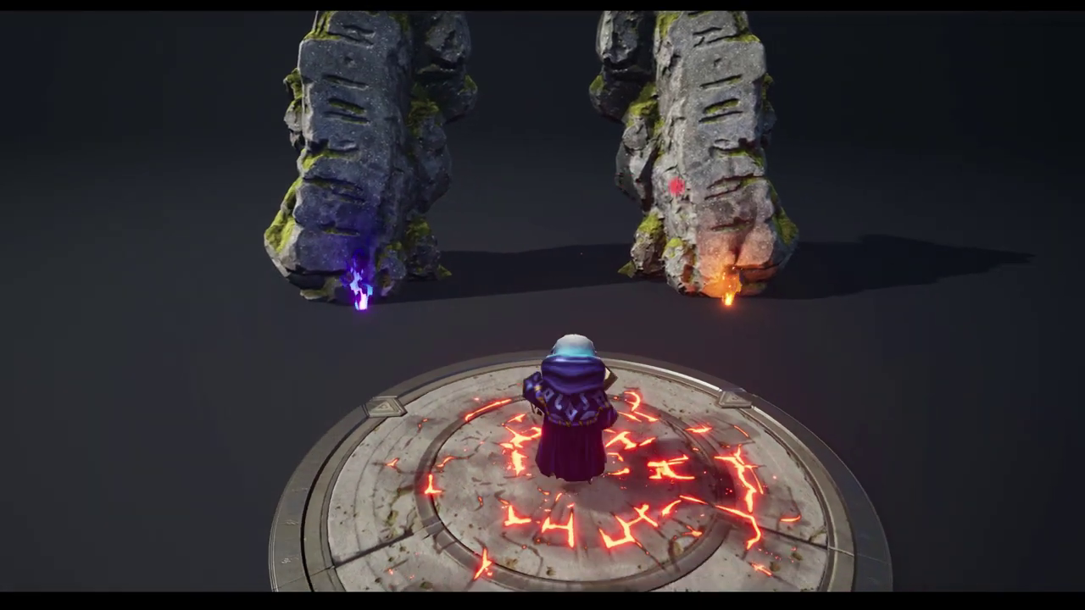
{"action": "key", "text": "2"}
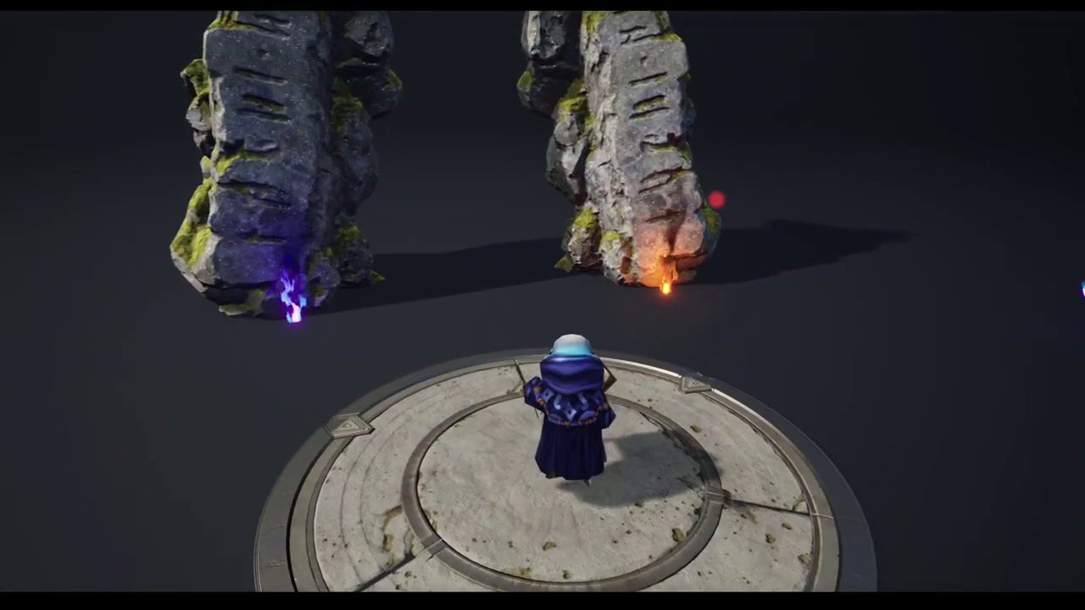